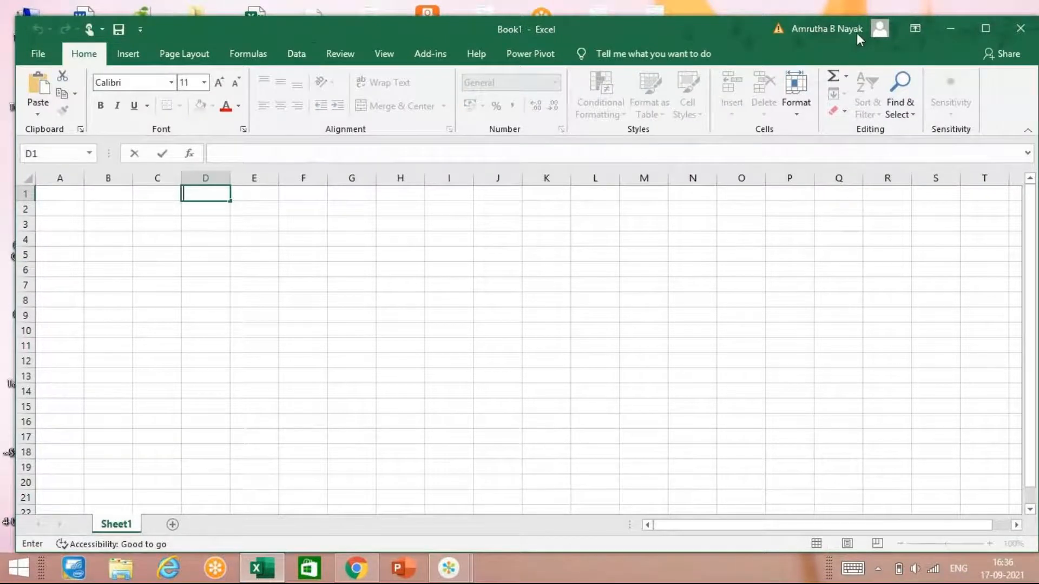
Step: Maximize the workbook window and select cell A1 of the empty sheet
click(982, 28)
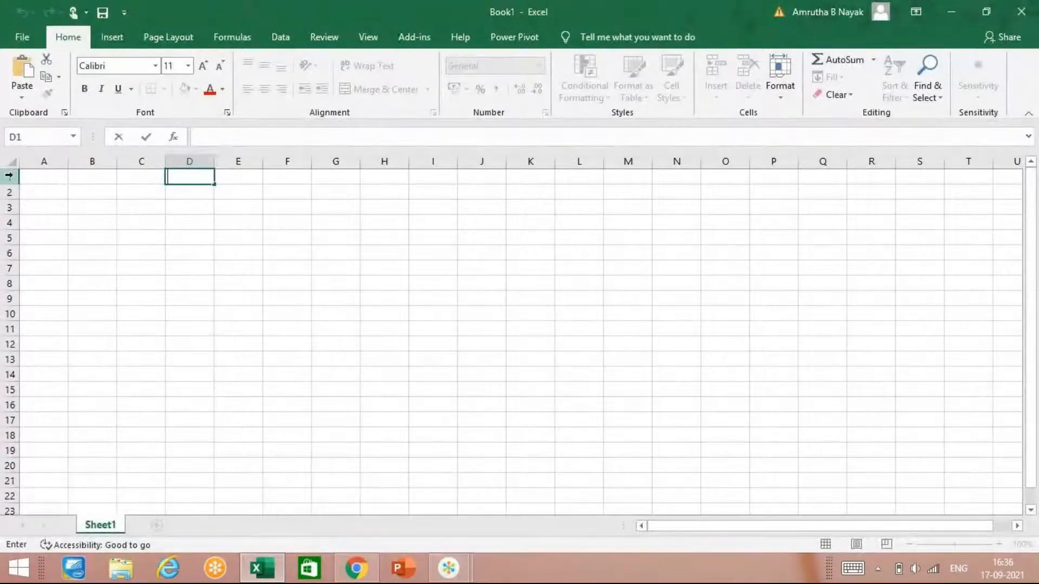
click(39, 183)
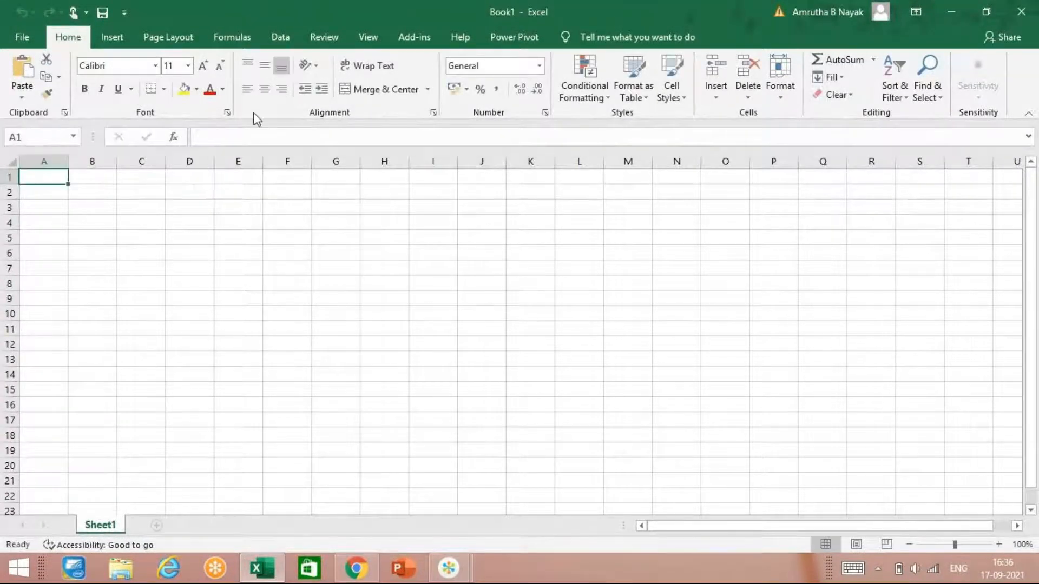
Step: Try to import the Access database Database1.accdb as external data into the sheet
click(280, 43)
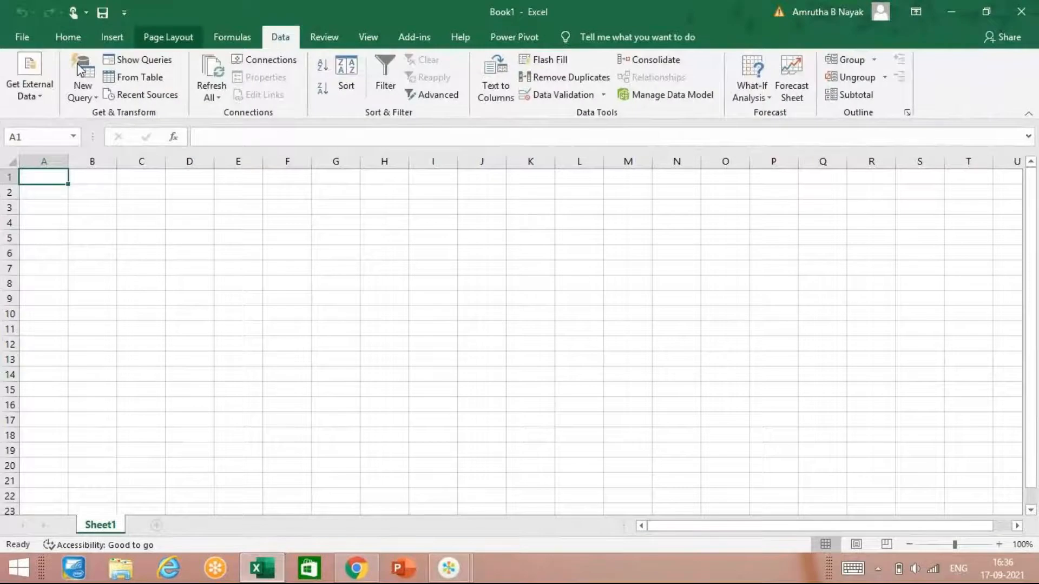
click(37, 108)
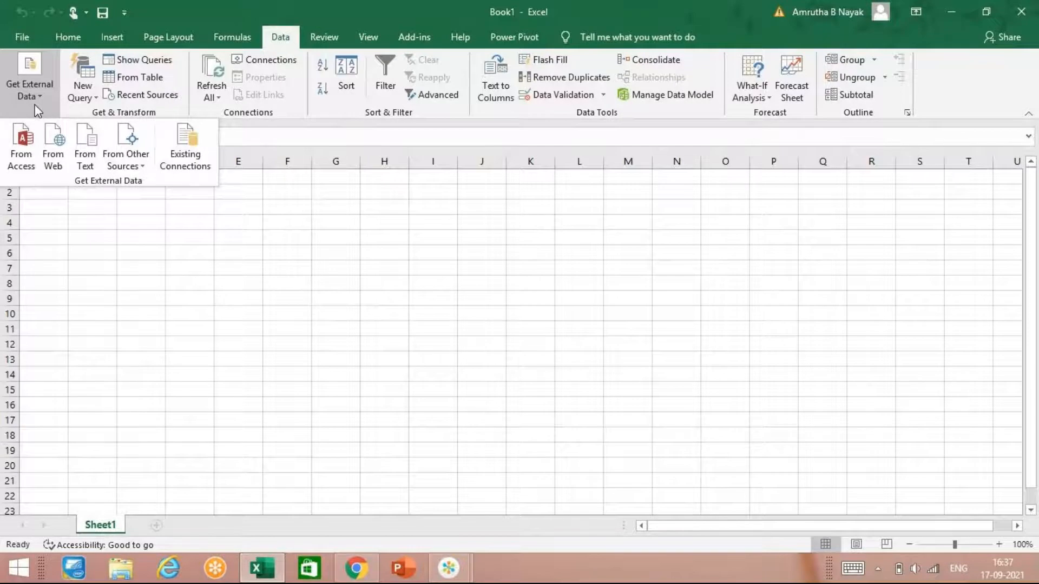
click(32, 146)
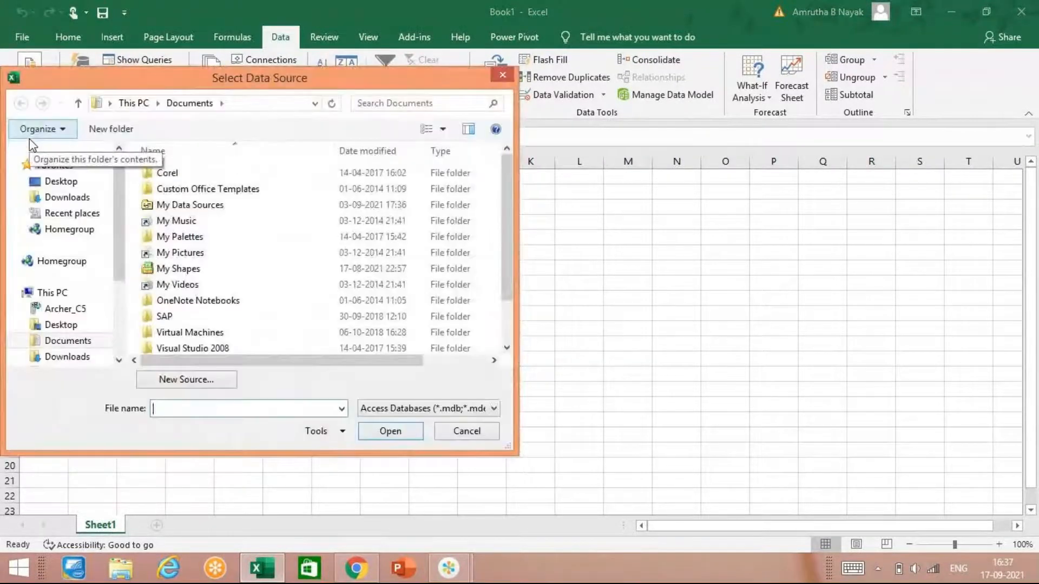
text(da)
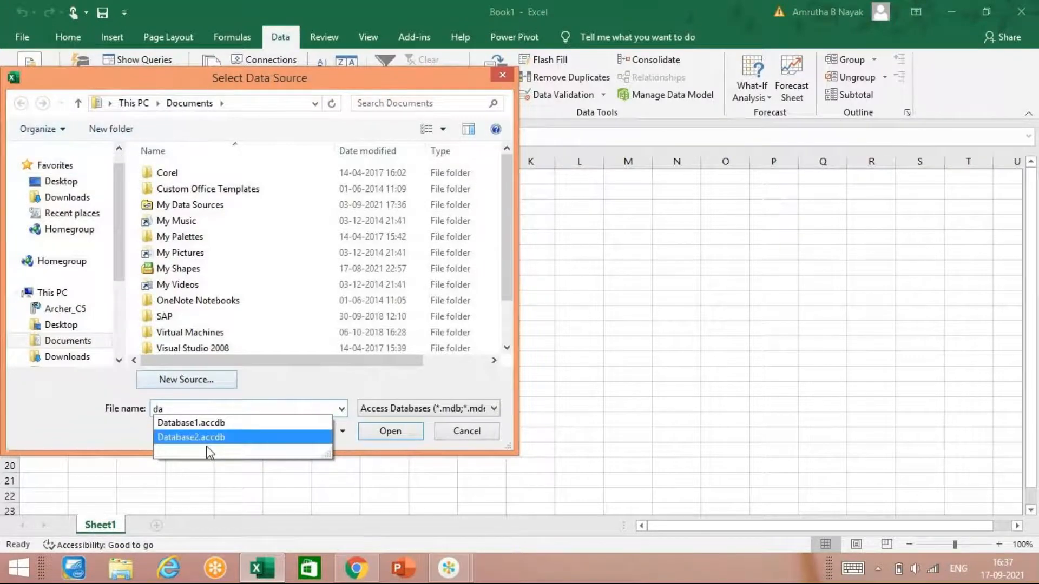
click(303, 422)
click(399, 435)
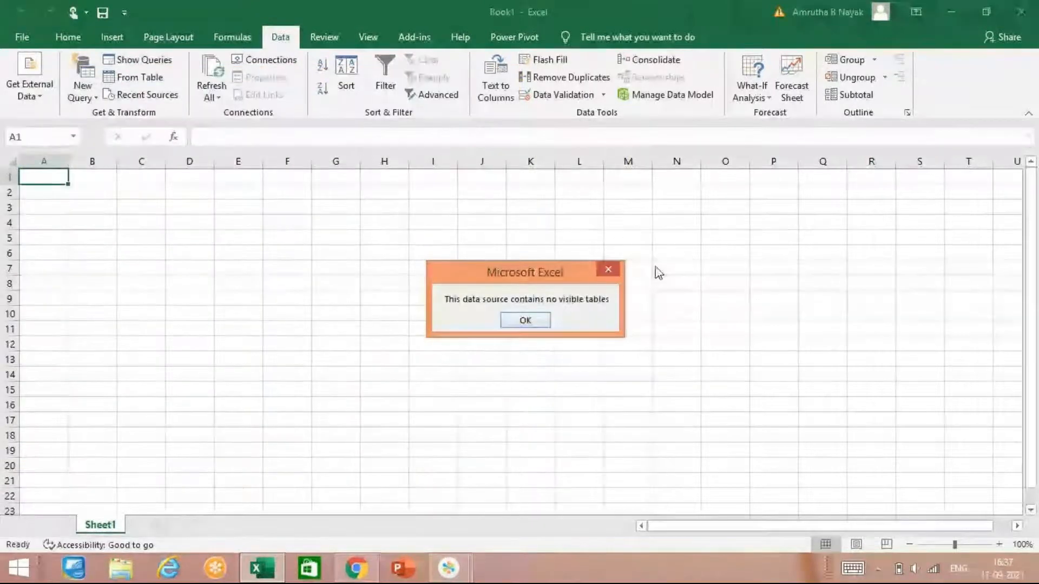
click(527, 322)
Step: Try once more to load external data from the Access file Database1.accdb
click(34, 87)
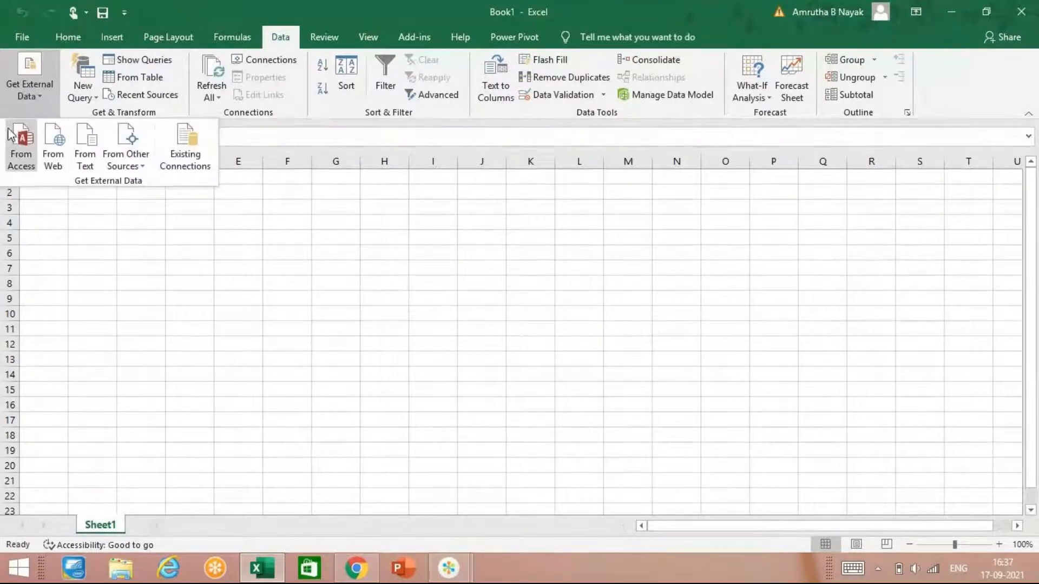
click(17, 141)
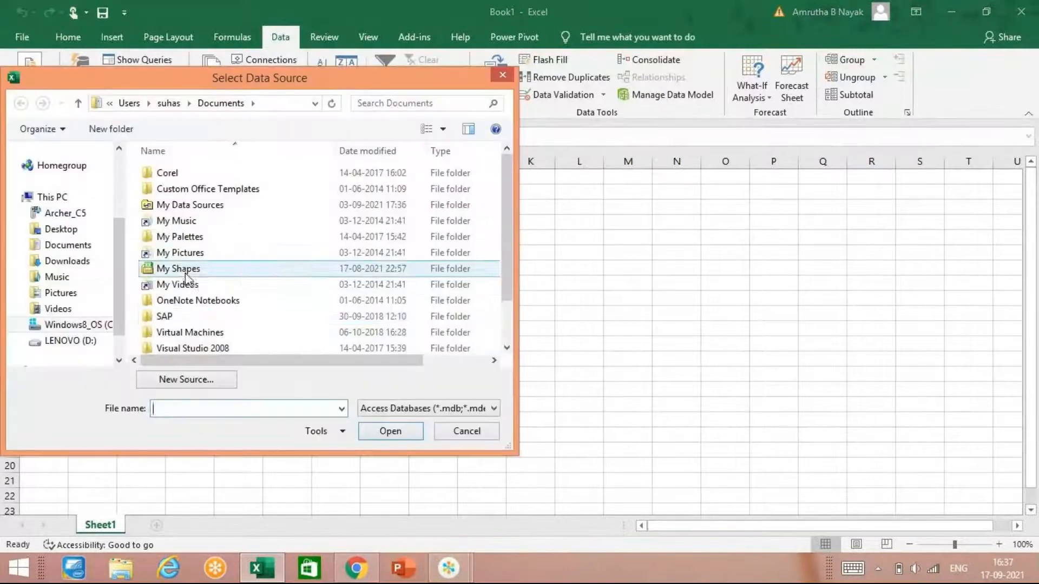
click(204, 408)
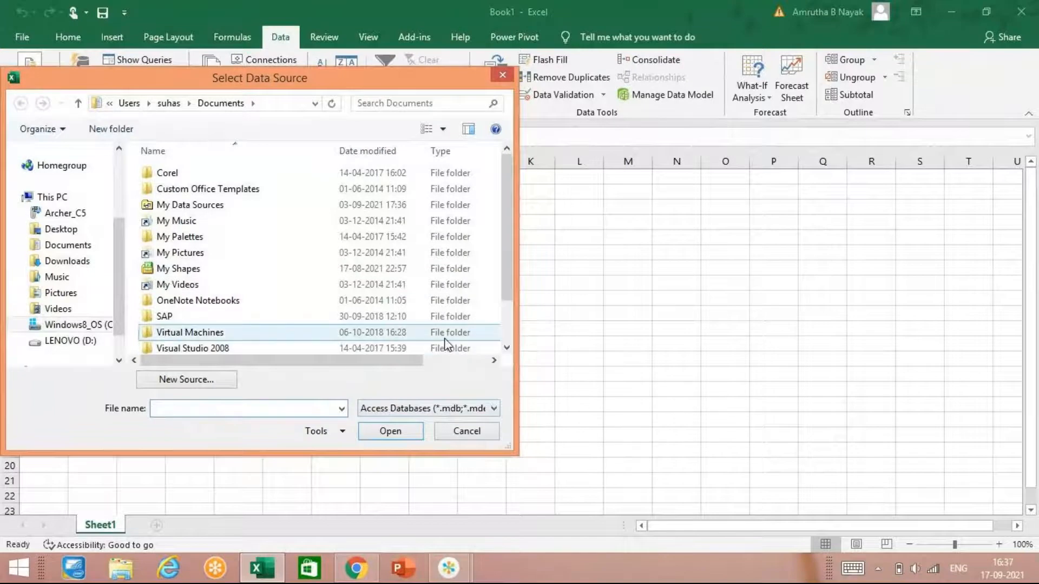
text(data)
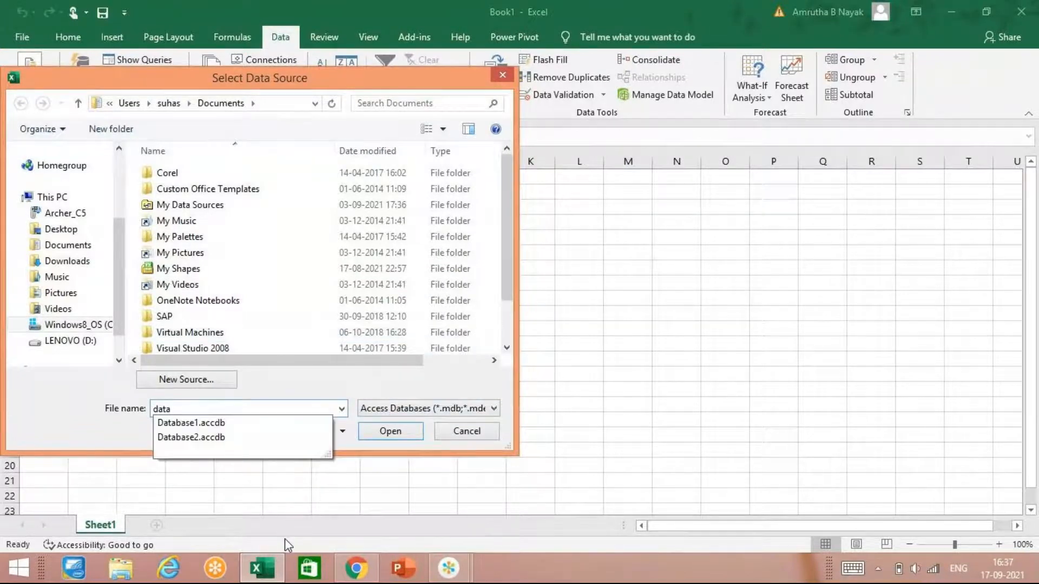
click(287, 431)
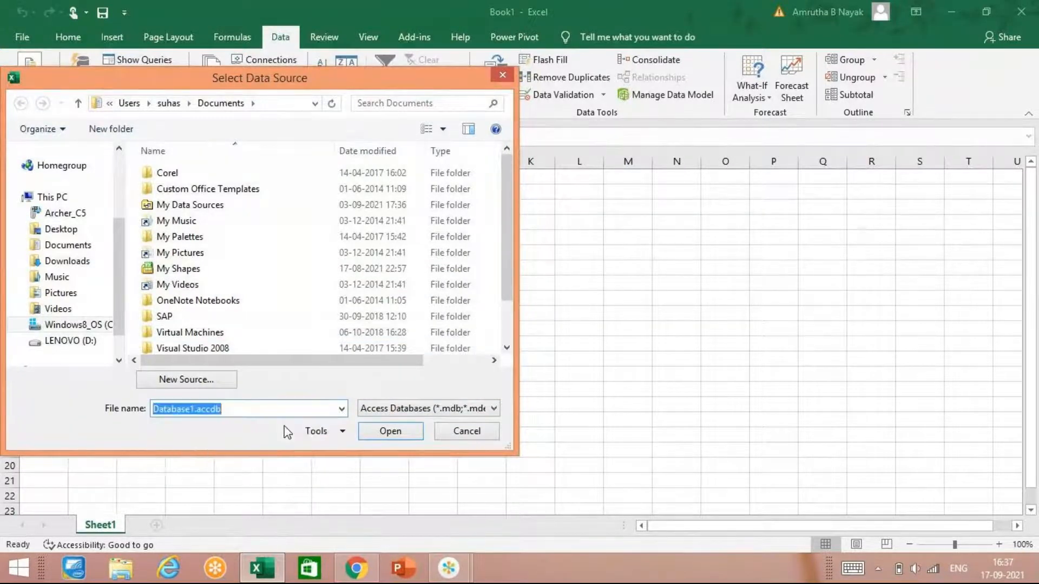
click(384, 431)
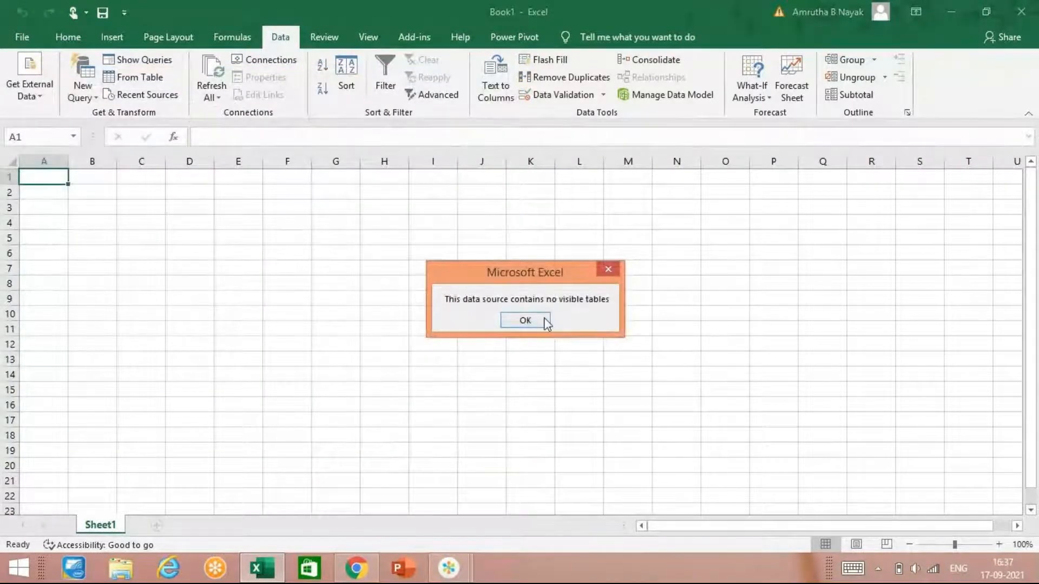
click(529, 321)
Step: Start another external data import from an Access database
click(33, 86)
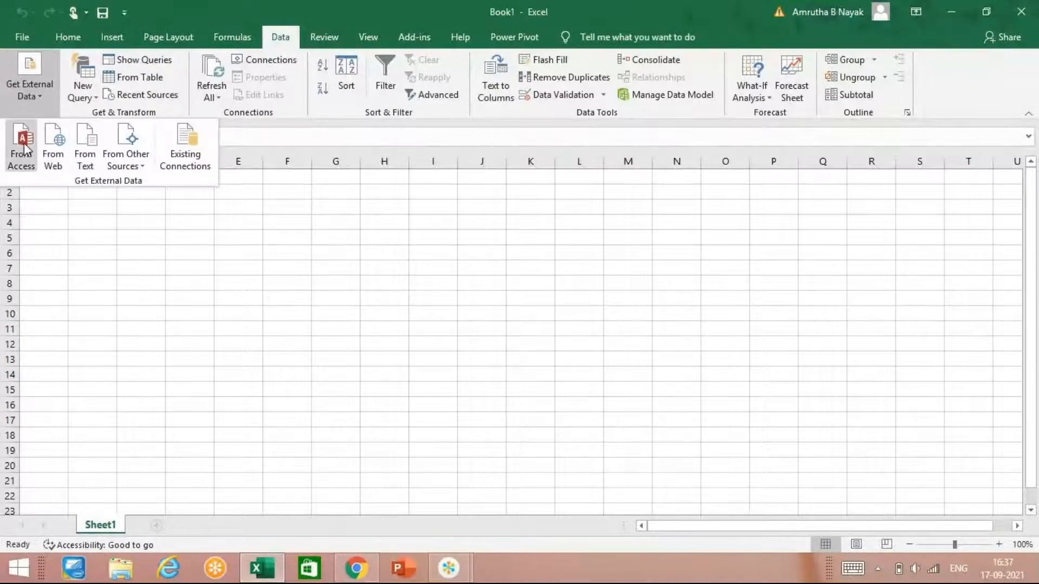
click(24, 149)
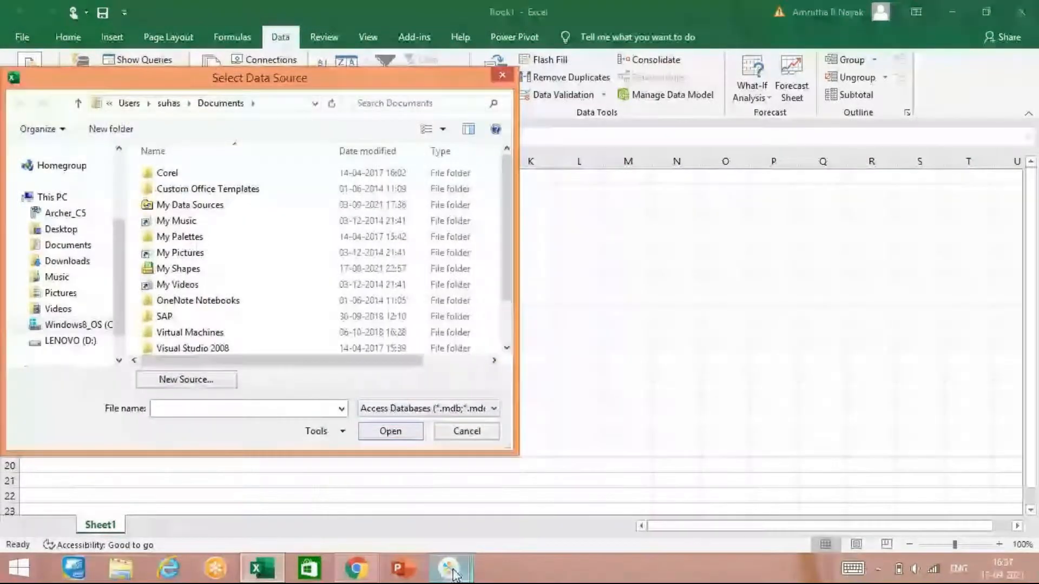
mouse_move(449, 572)
mouse_move(511, 492)
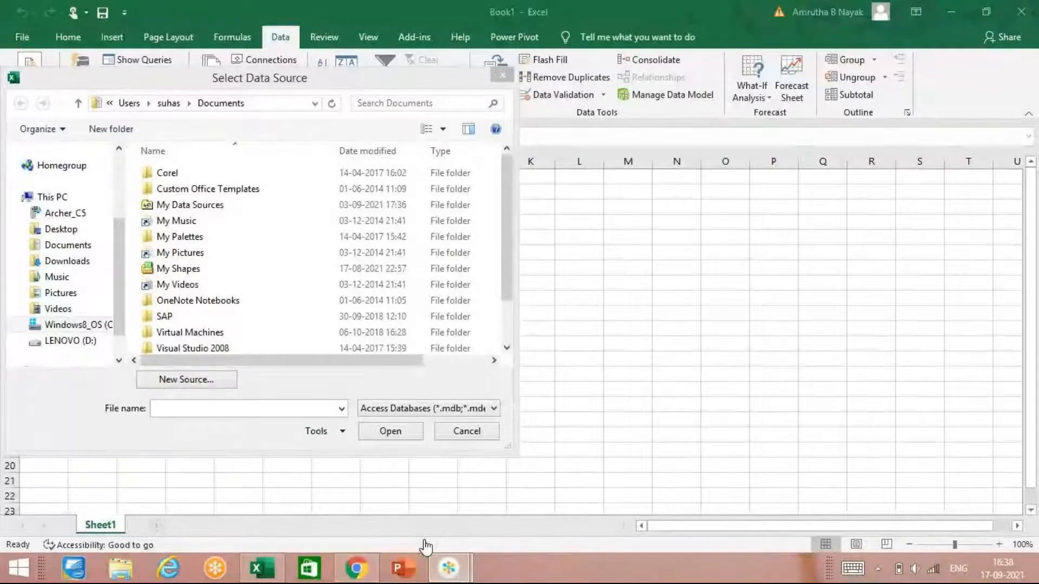
key(alt+Tab)
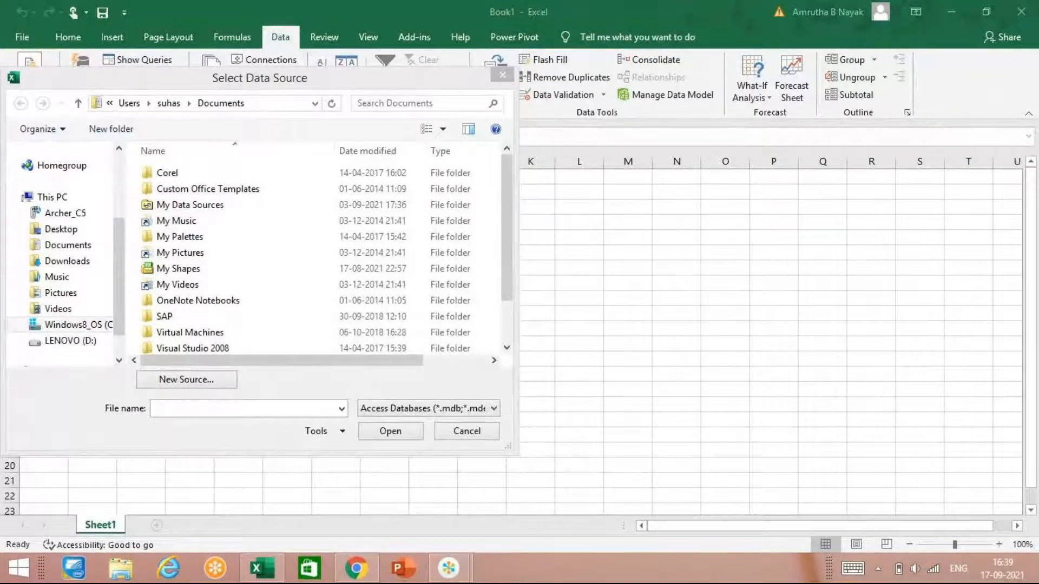
right_click(525, 568)
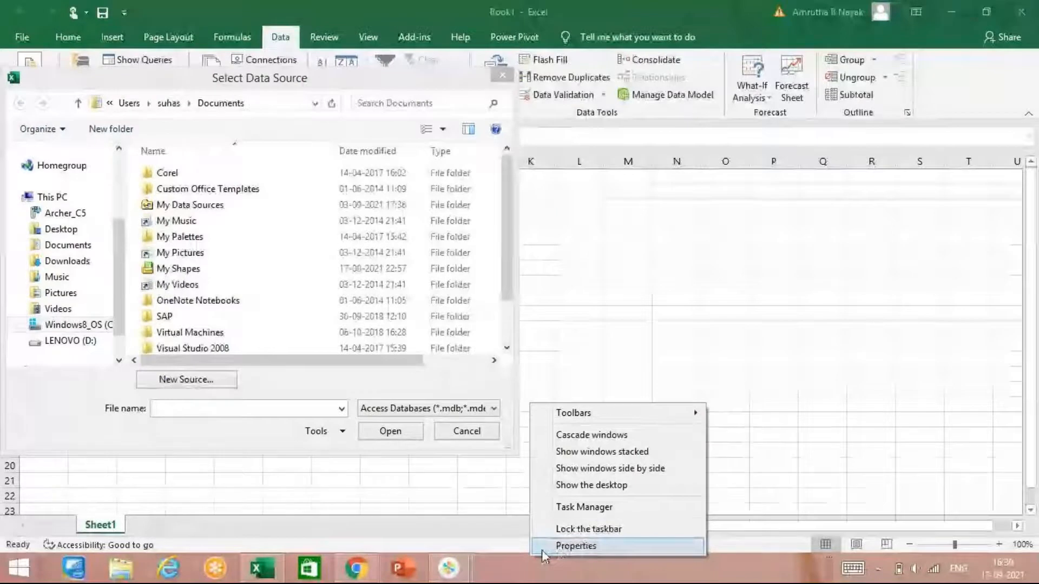
click(541, 547)
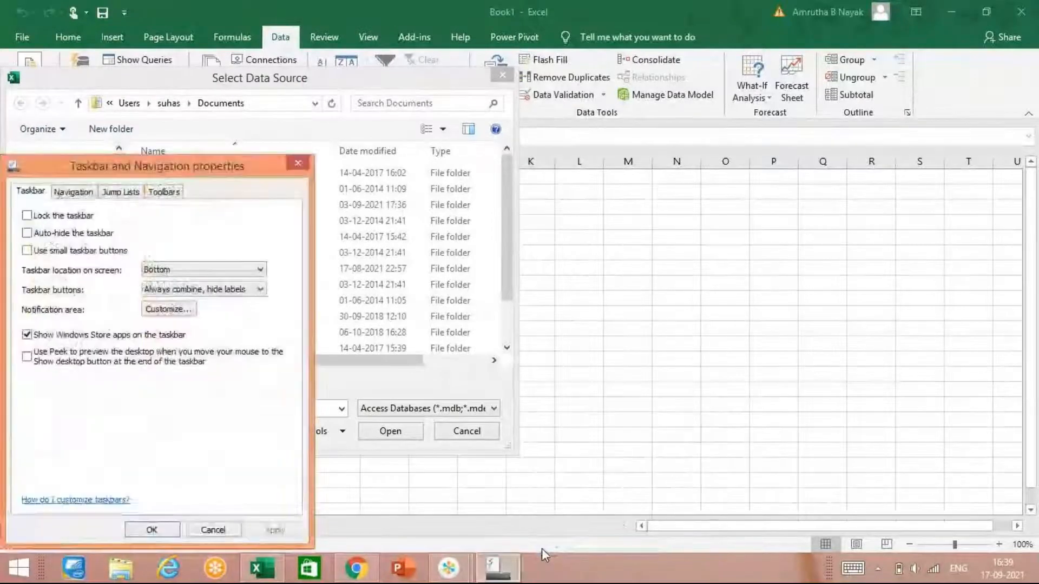
mouse_move(496, 567)
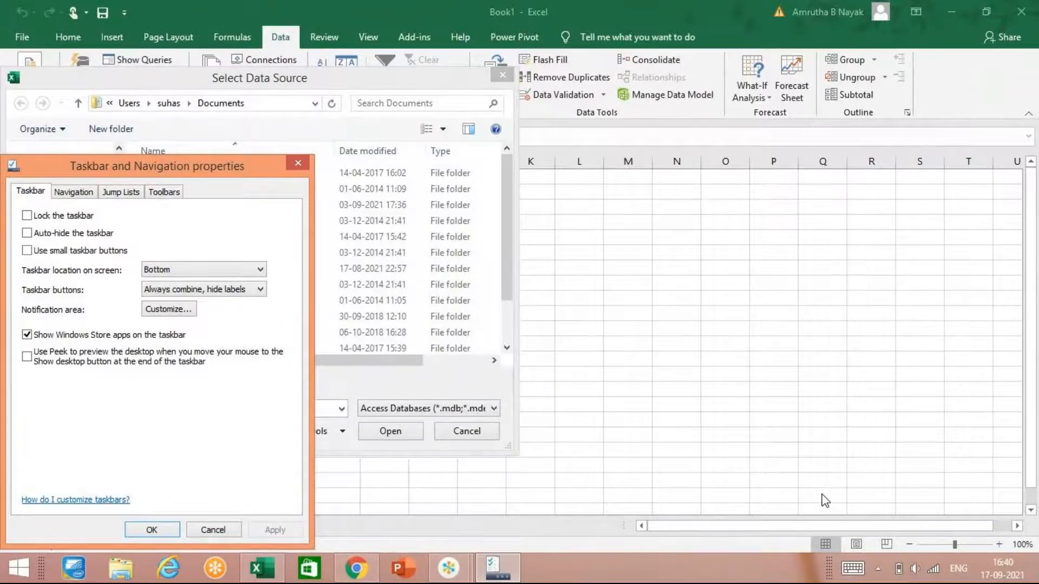
click(297, 163)
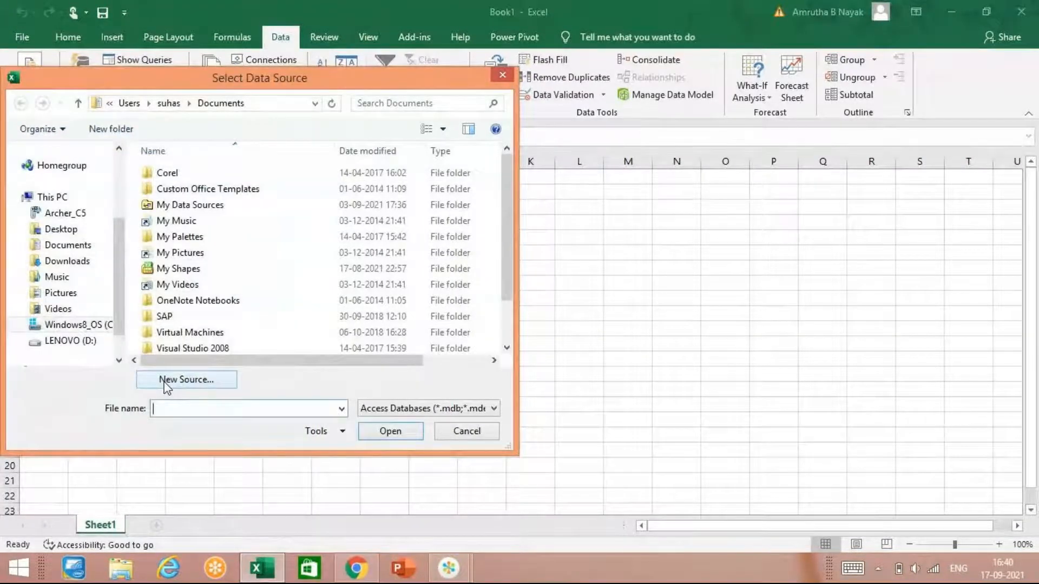
Step: Choose Database2.accdb as the data source and import it as a table into the existing worksheet at cell A1
text(data)
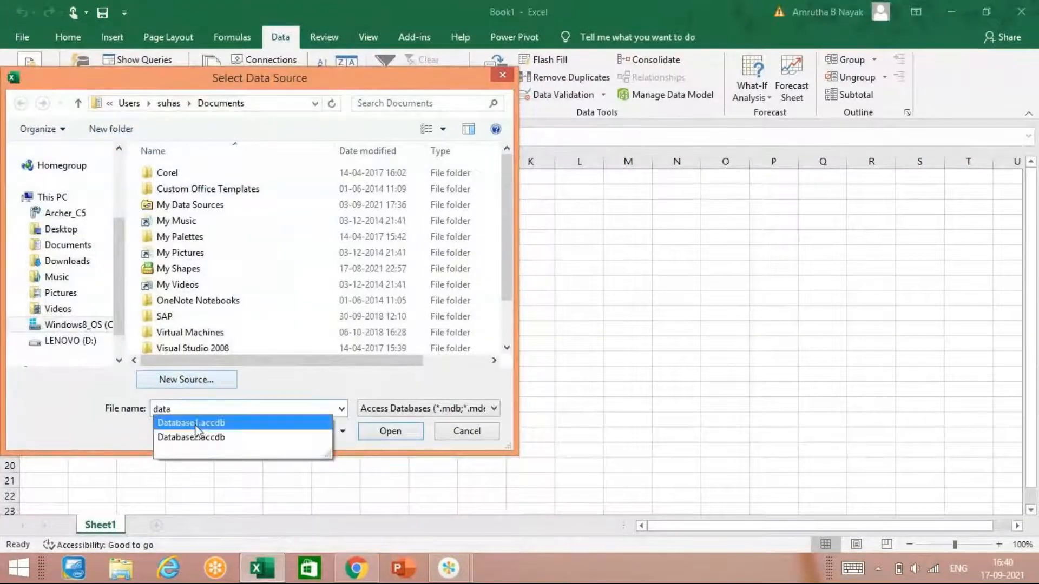
click(193, 439)
click(390, 431)
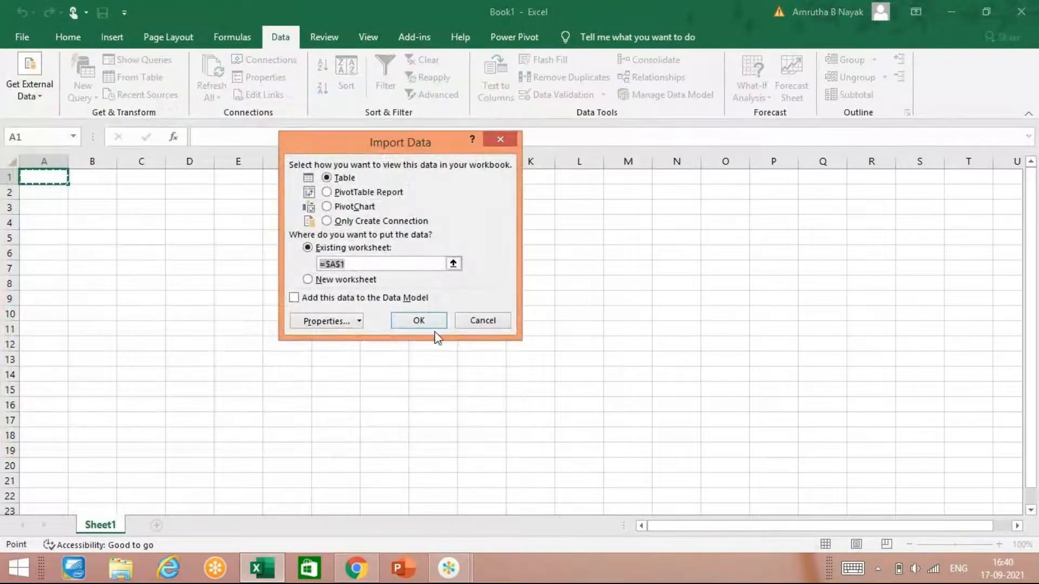
click(420, 321)
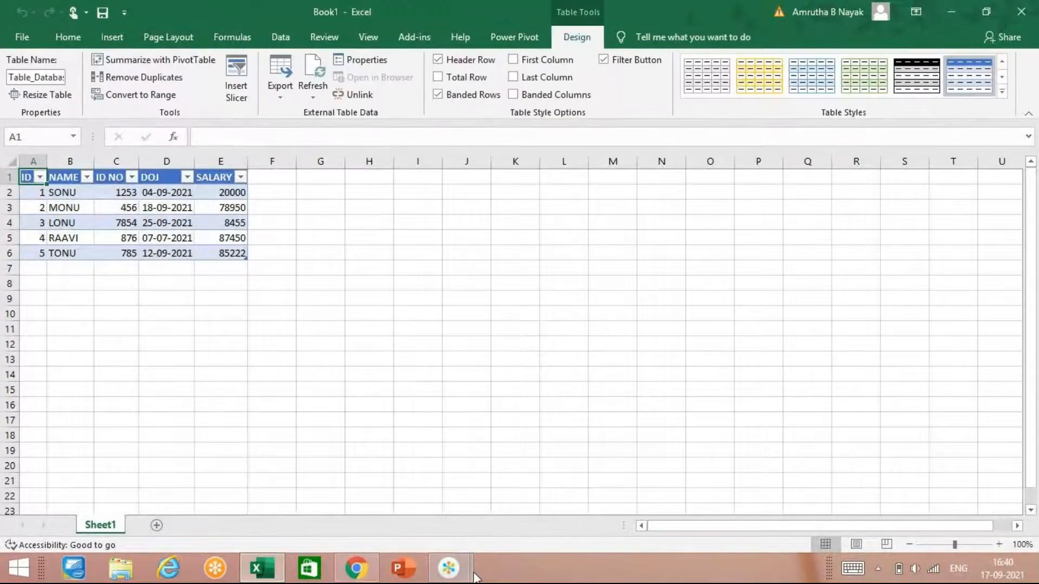
mouse_move(450, 565)
click(512, 509)
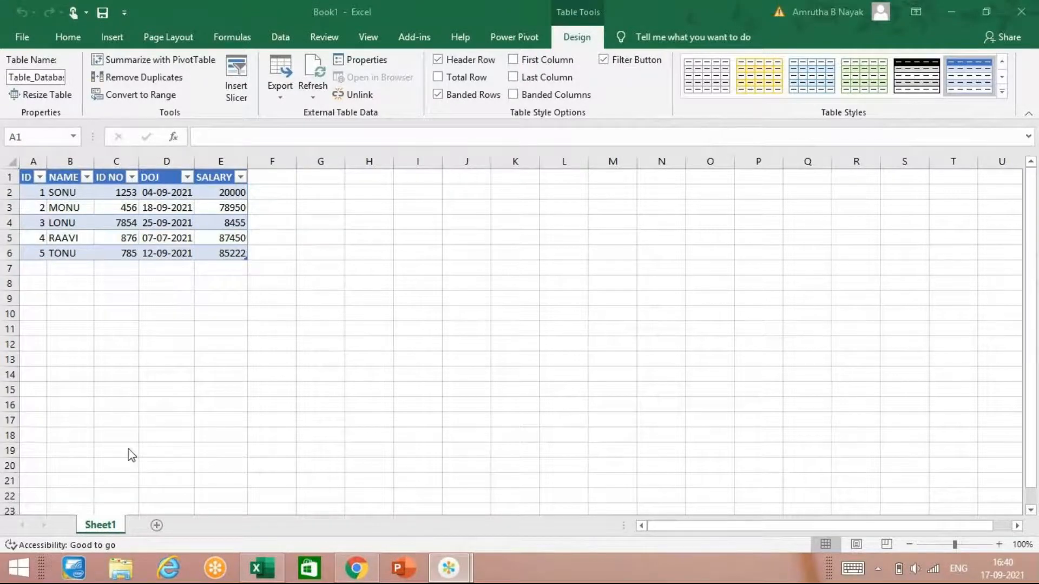
click(60, 280)
click(214, 223)
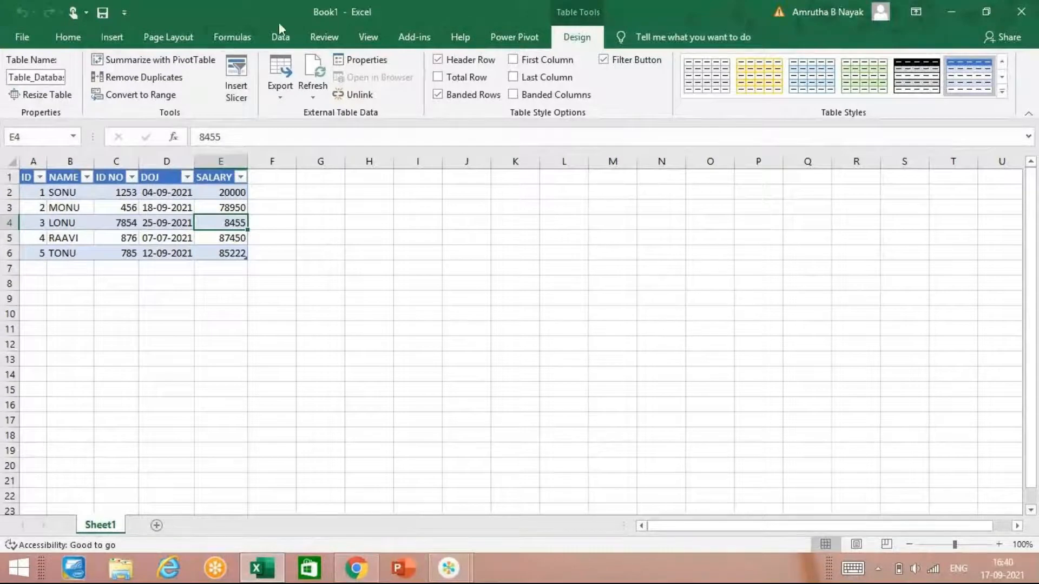
click(280, 36)
click(106, 357)
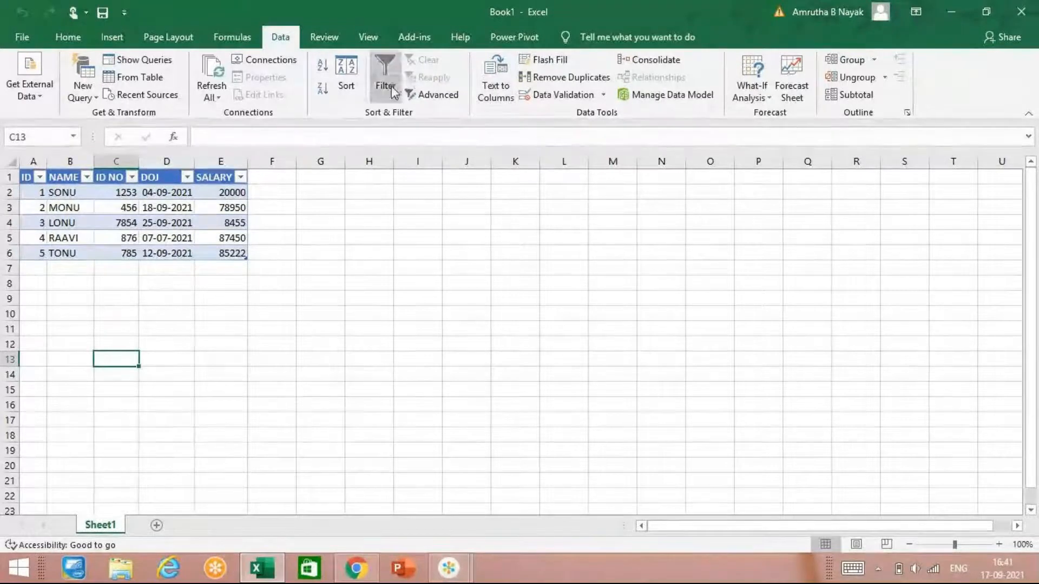
Step: Add a new worksheet and enter the heading "product" in cell A1
click(156, 525)
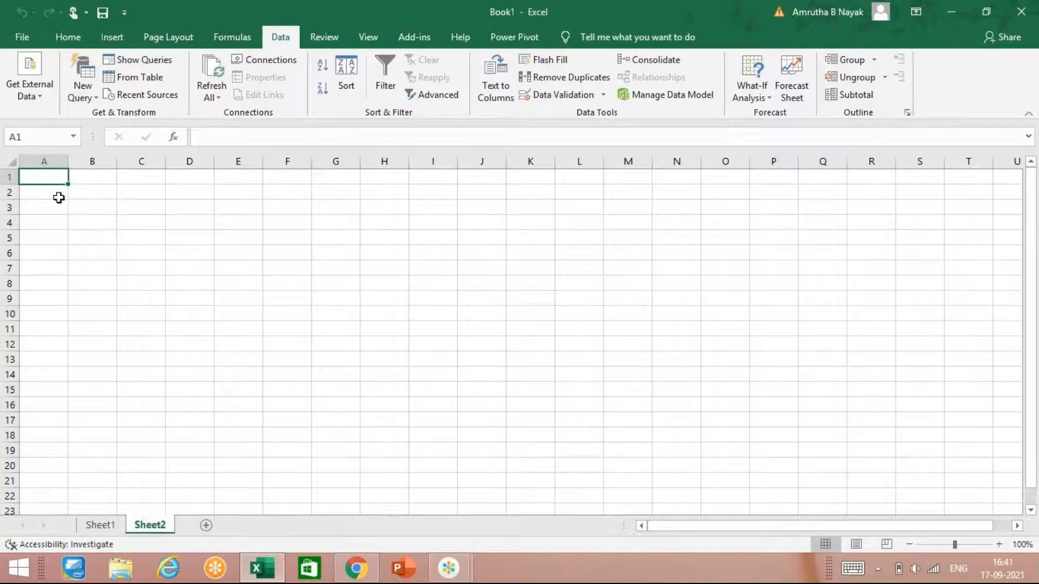
text(product)
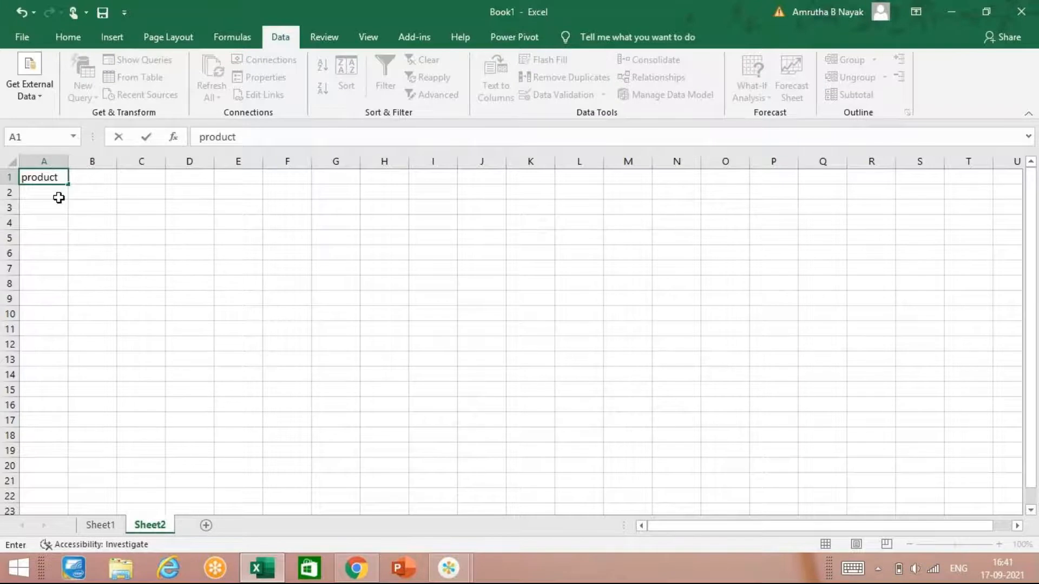
key(Return)
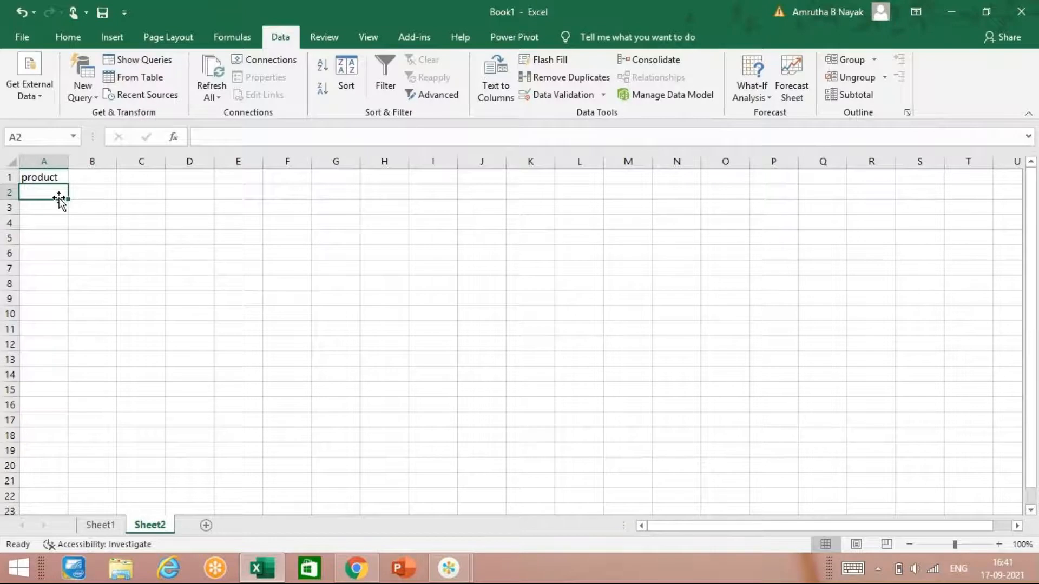
Step: Enter the products pen, book and scale in cells A2 to A4 under the heading
mouse_move(448, 568)
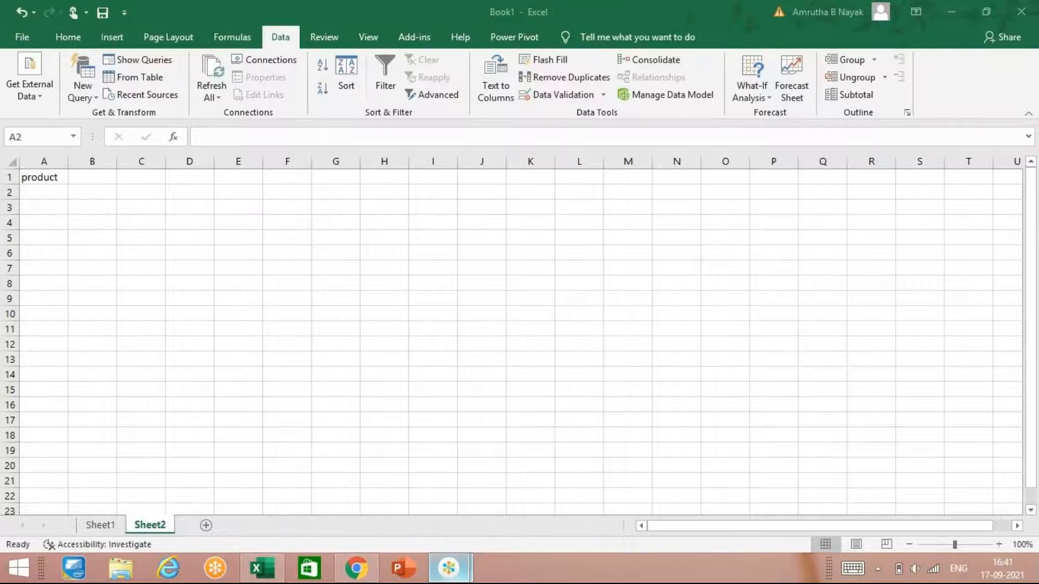
click(52, 191)
text(pen)
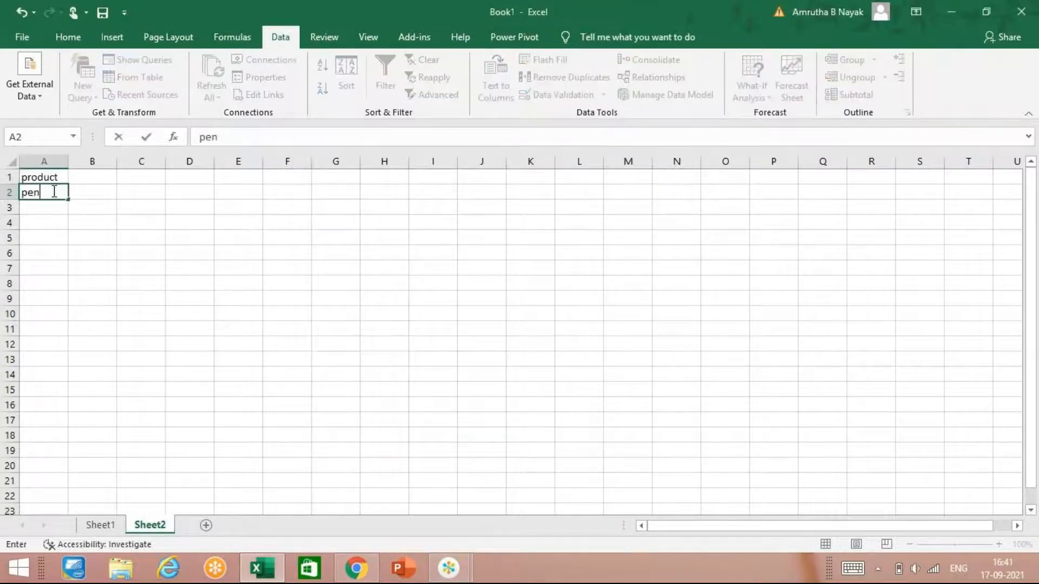
key(Return)
text(book)
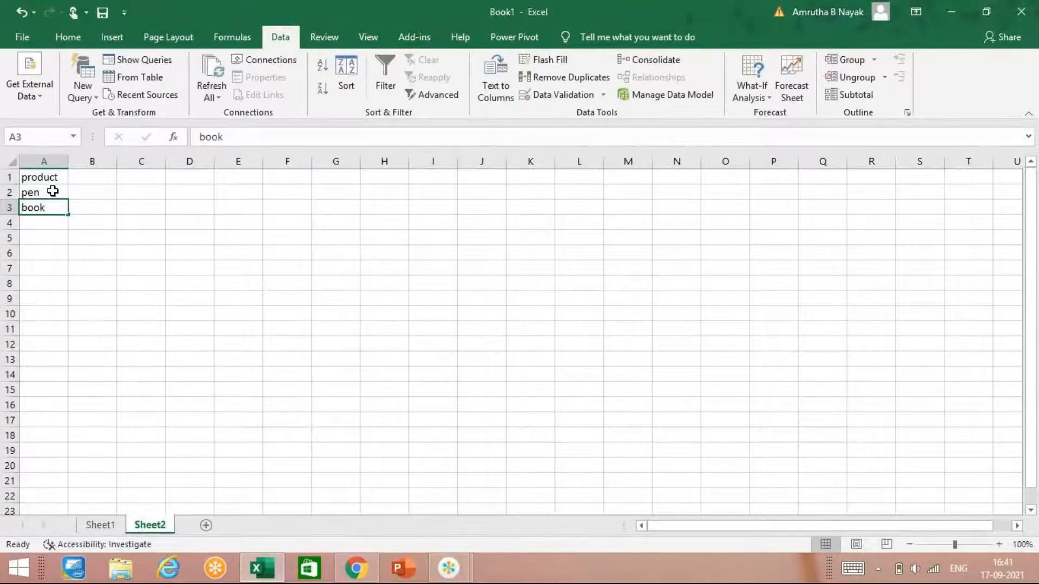
key(Return)
text(scale)
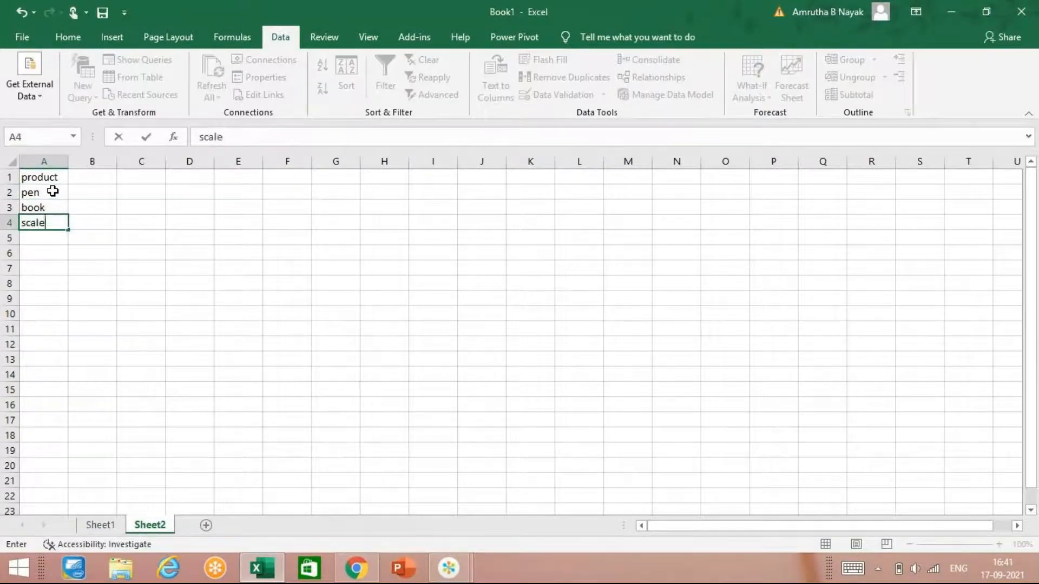
Step: Fill the pen, book, scale pattern down column A to row 20 and select cell B1
click(53, 191)
drag(53, 191, 67, 468)
click(110, 177)
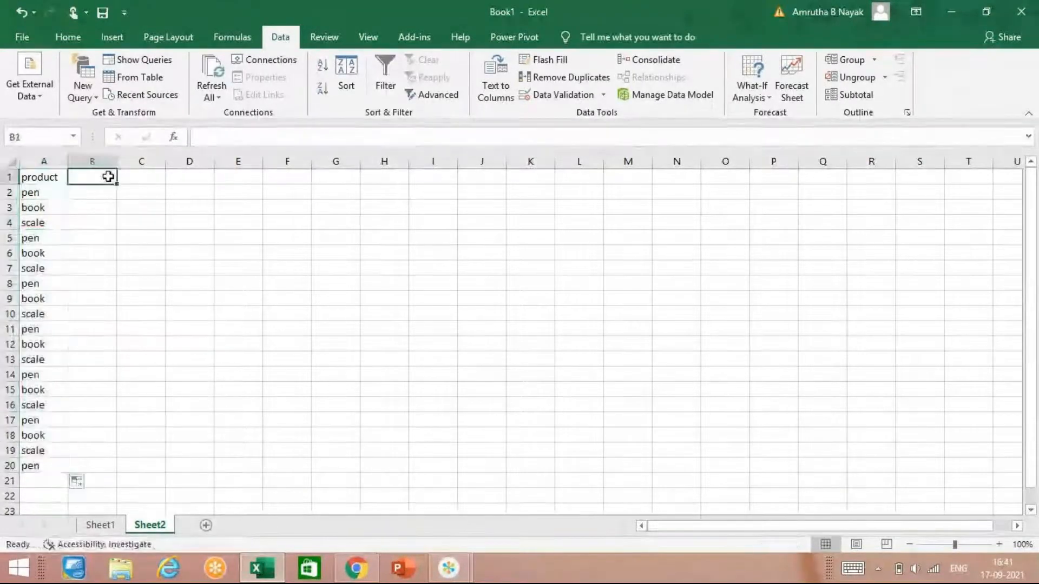
Step: Enter the heading "price" in cell B1 and the prices 65, 32, 32, 21 and 32 in cells B2 to B6
text(price)
key(Return)
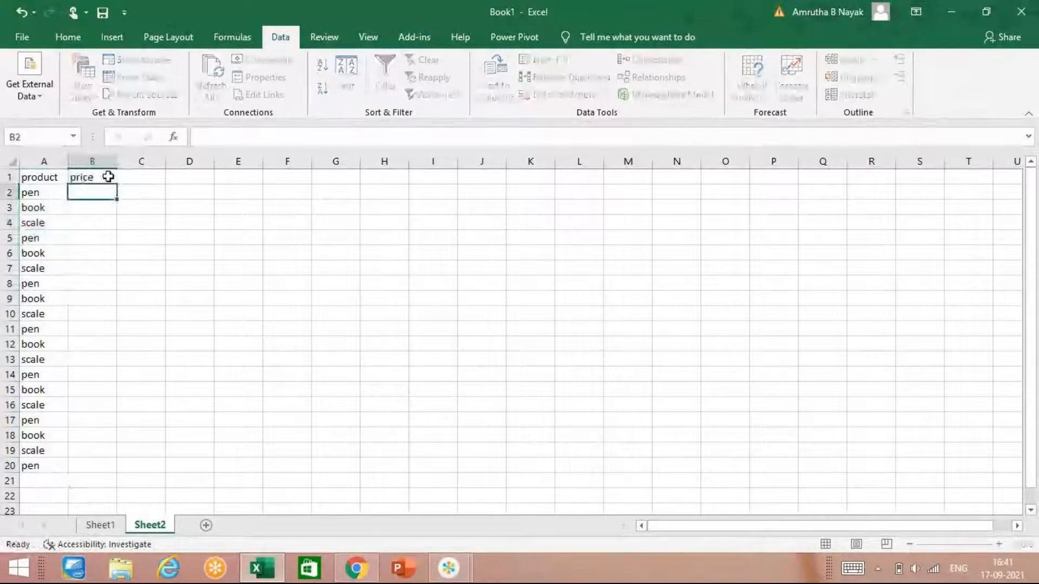
text(65)
key(Return)
text(32)
key(Return)
text(32)
key(Return)
text(21)
key(Return)
text(32)
Step: Enter the prices 65, 21, 32, 23, 12, 32 and 32 in cells B7 to B13
key(Return)
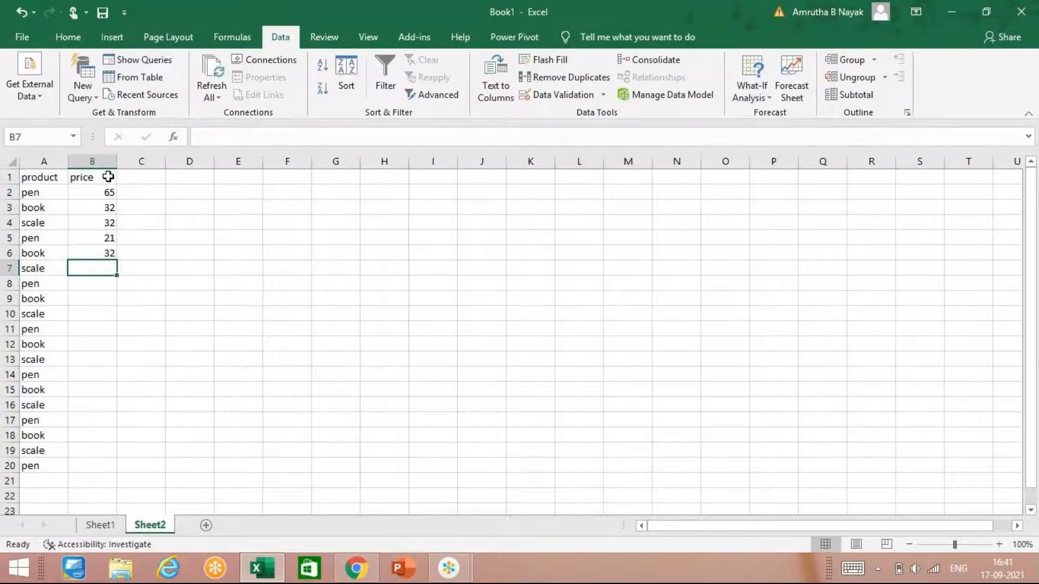
text(65)
key(Return)
text(21)
key(Return)
text(32)
key(Return)
text(23)
key(Return)
text(12)
key(Return)
text(32)
key(Return)
text(32)
Step: Complete the price column with 21, 32, 32, 54, 65, 21 and 45 in cells B14 to B20
key(Return)
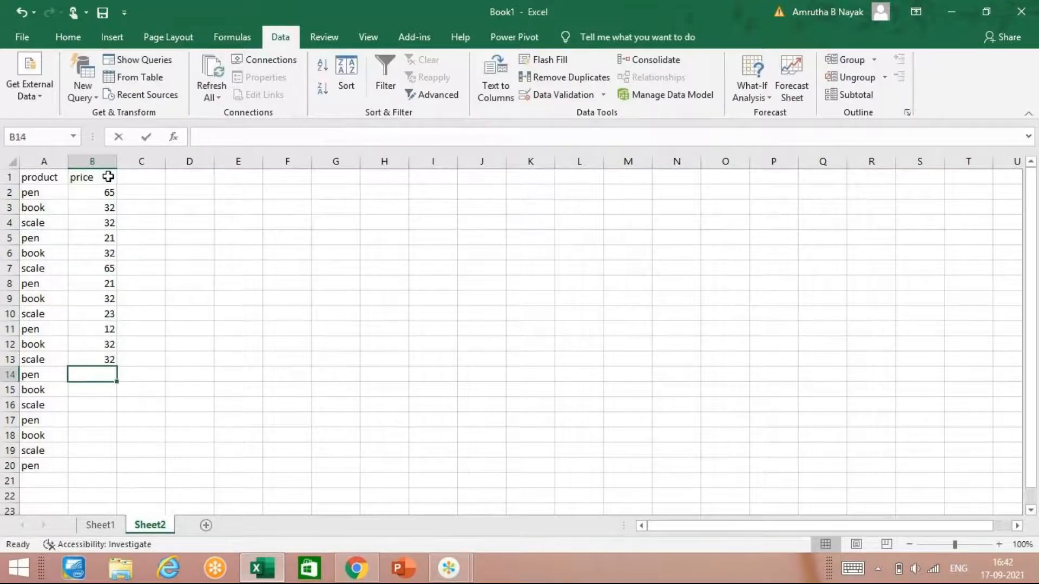
text(21)
key(Return)
text(32)
key(Return)
text(322)
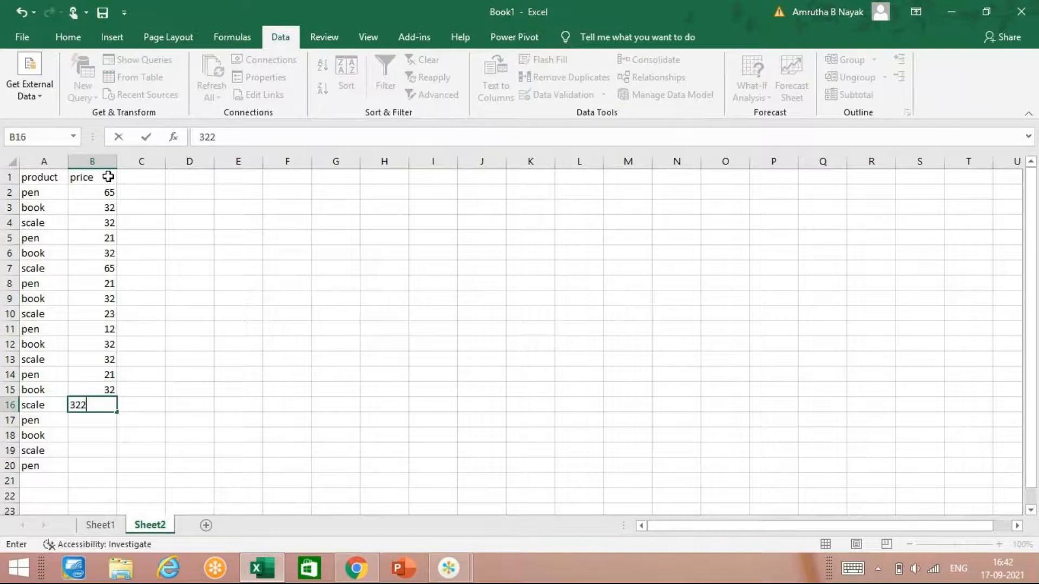
key(BackSpace)
key(Return)
text(54)
key(Return)
text(65)
key(Return)
text(21)
key(Return)
text(45)
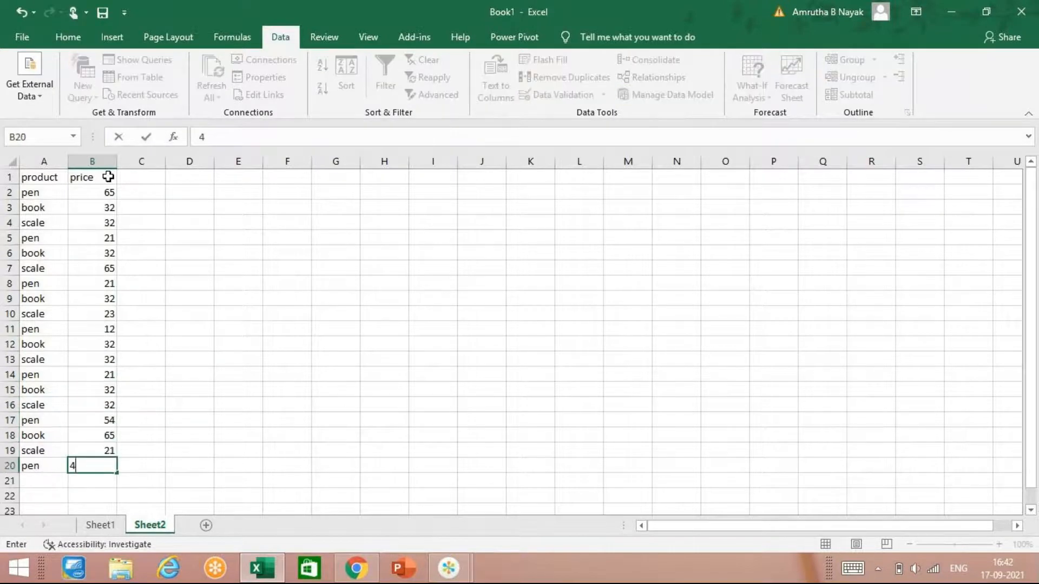
key(Tab)
key(Up)
key(Up)
key(Up)
key(Up)
key(Up)
key(Up)
key(Up)
key(Up)
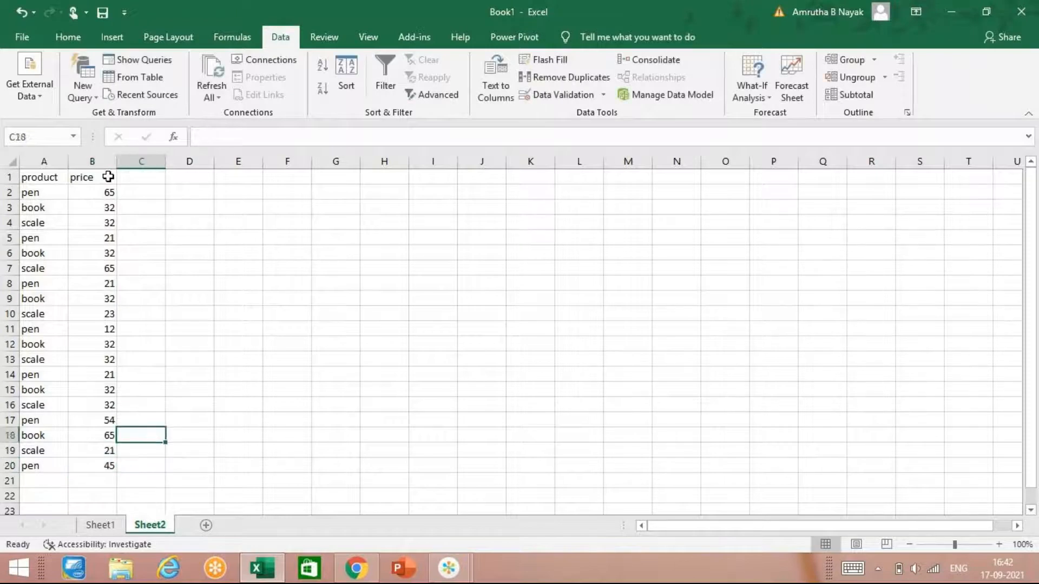
key(Up)
key(Up)
key(Up)
key(Right)
key(Up)
key(Up)
key(Up)
key(Up)
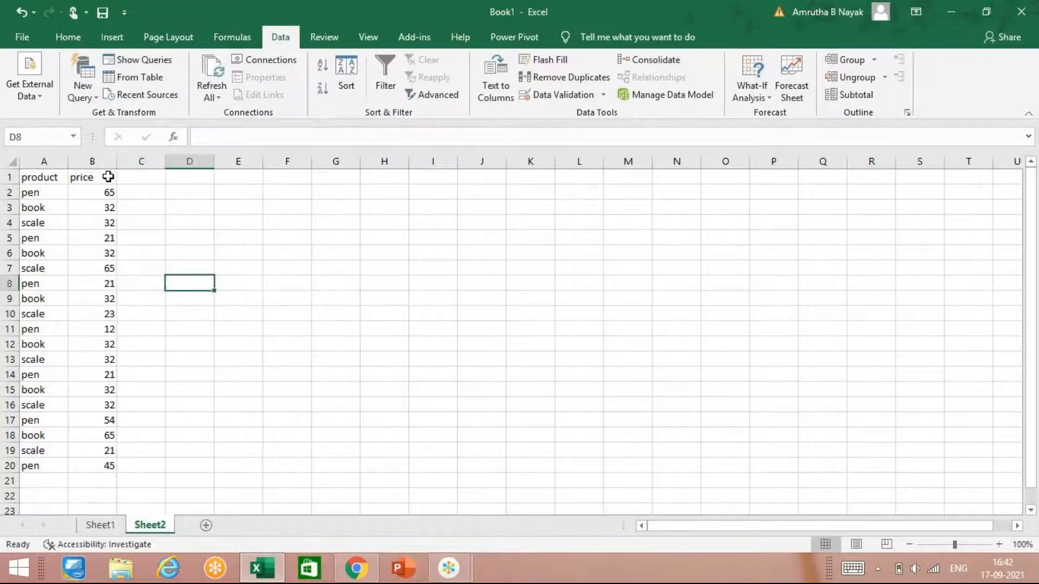
key(Up)
key(Up)
key(Up)
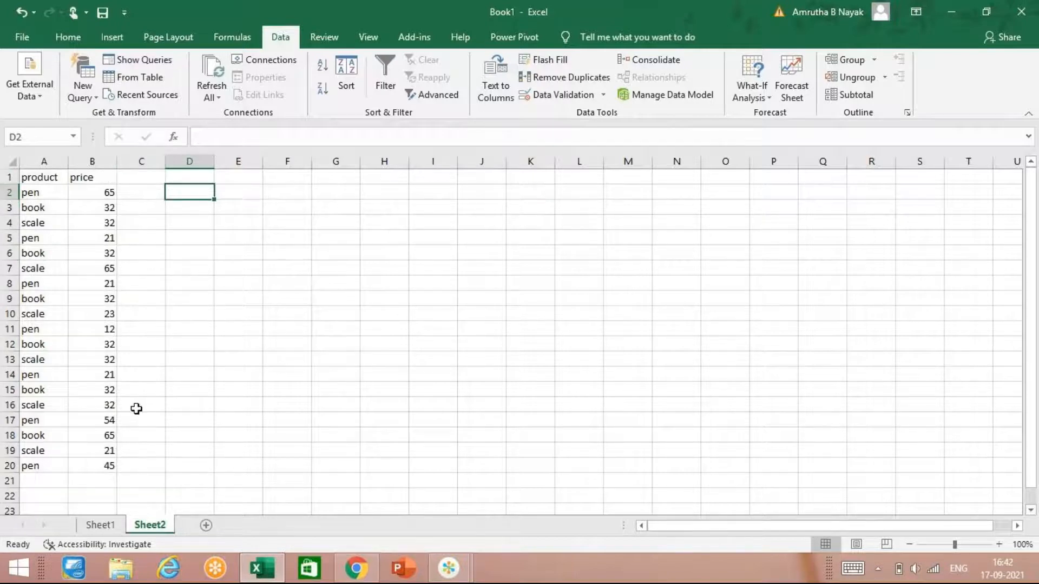
click(187, 181)
Step: Copy the headings and first product row from A1:B2 to E1:F2 as a criteria block
drag(41, 174, 81, 186)
right_click(81, 186)
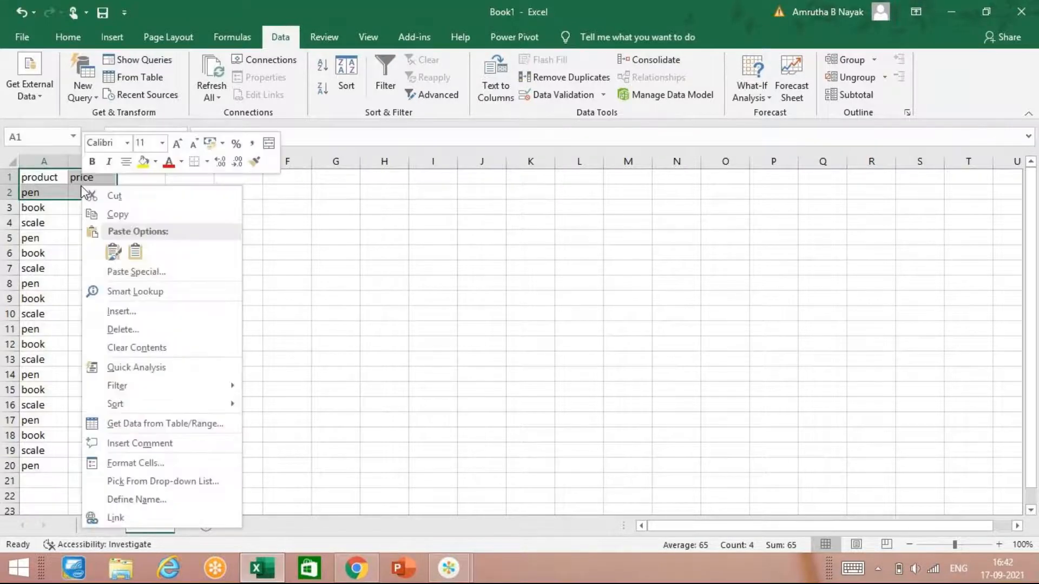
click(136, 214)
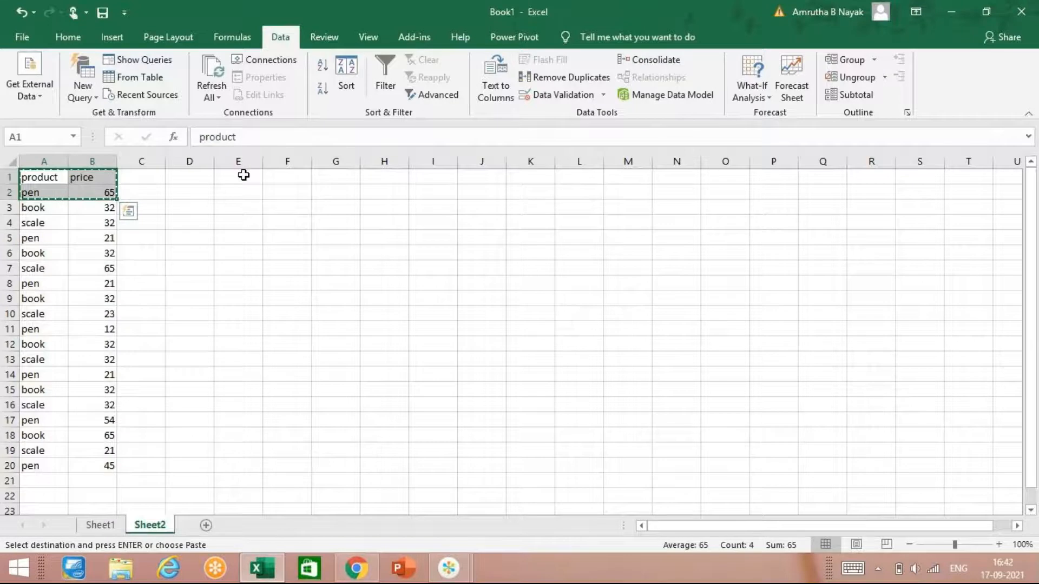
right_click(244, 177)
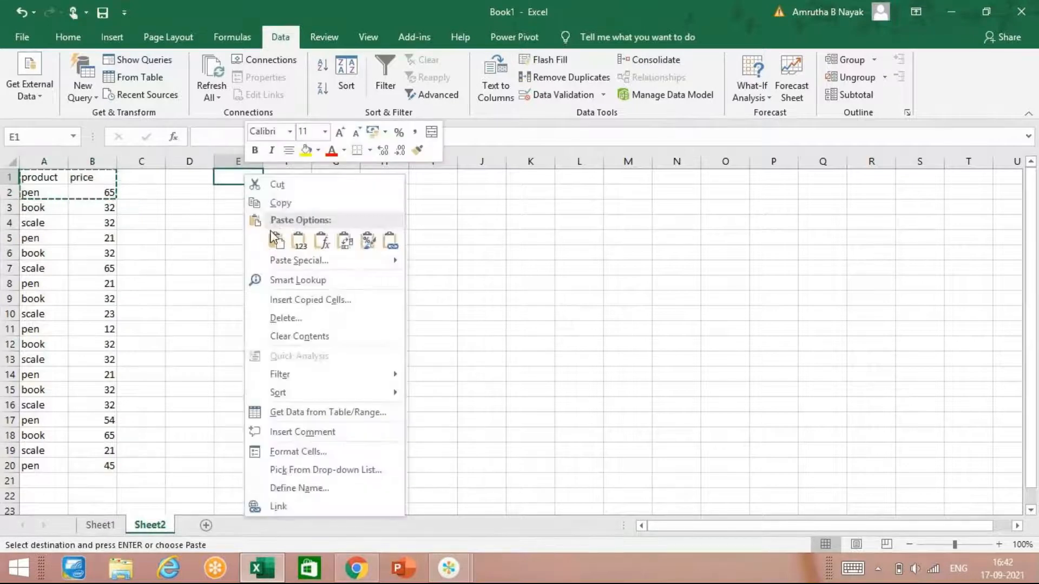
click(269, 233)
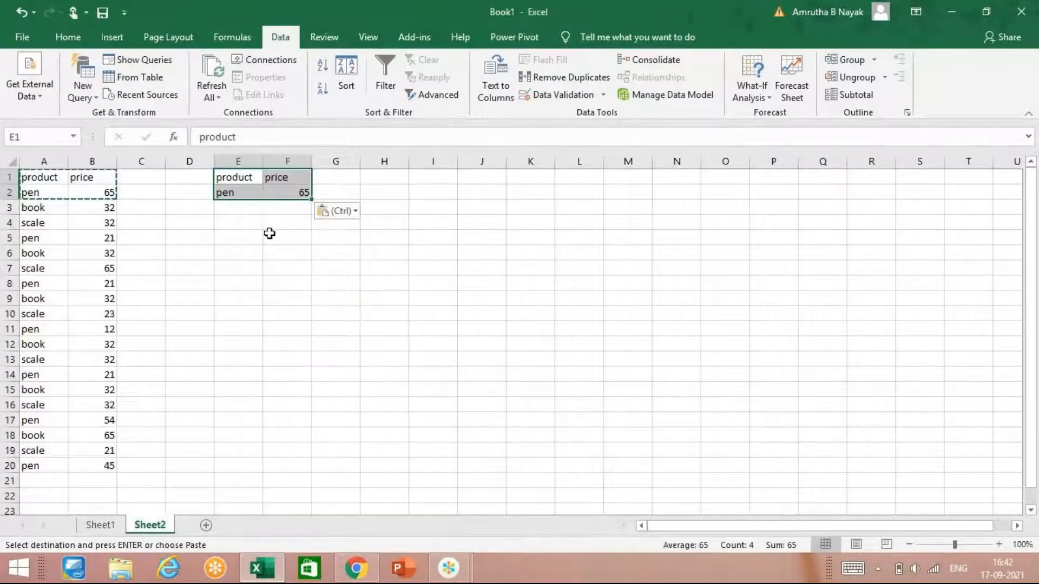
click(281, 194)
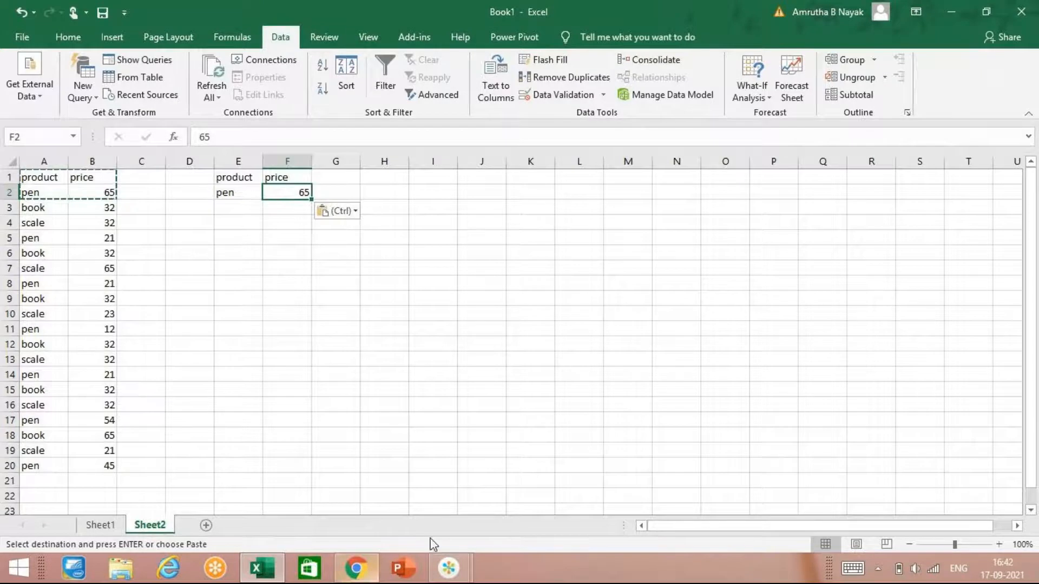
click(448, 568)
click(497, 517)
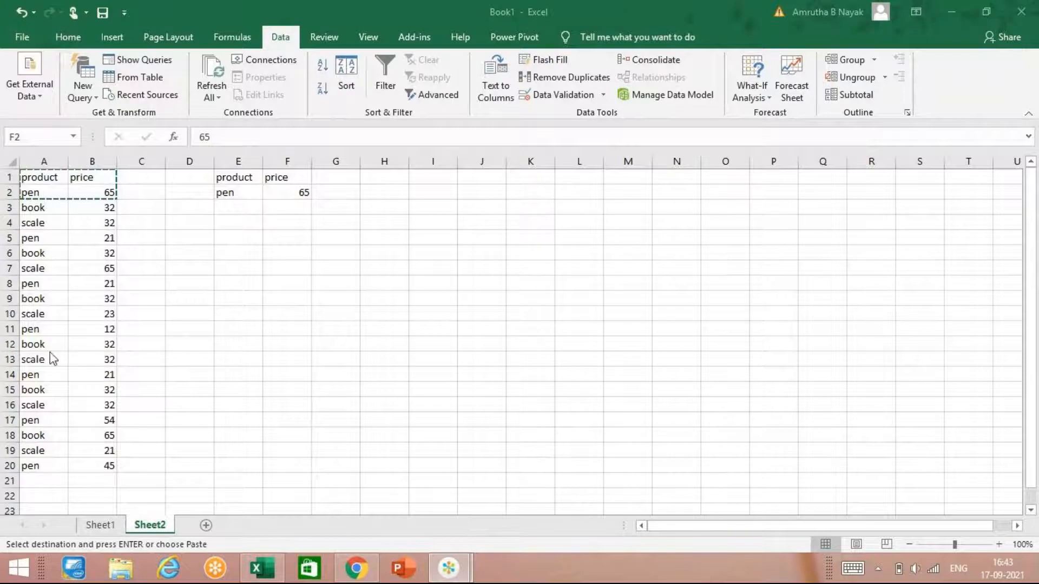
key(ctrl+v)
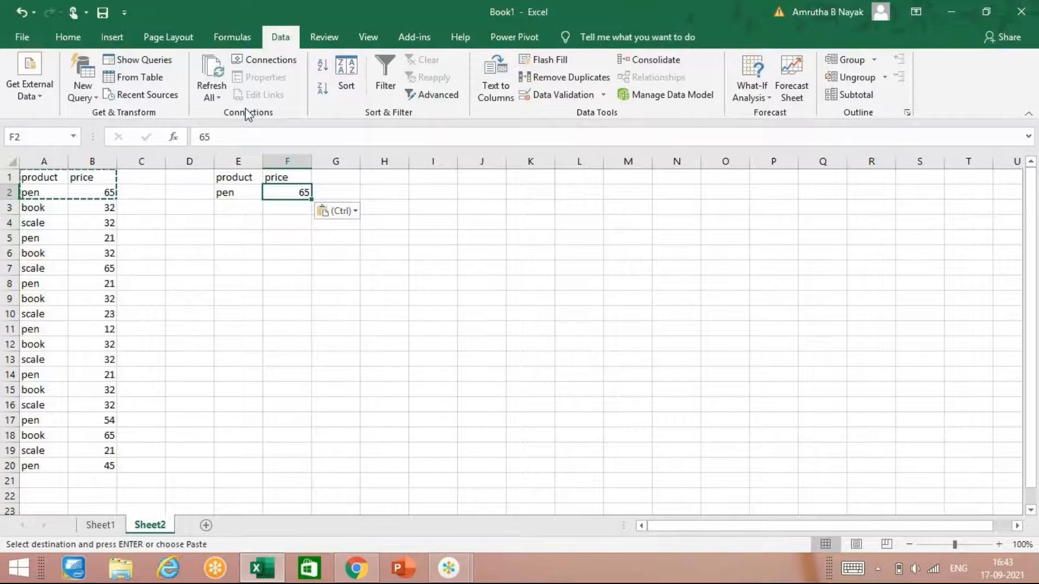
key(Return)
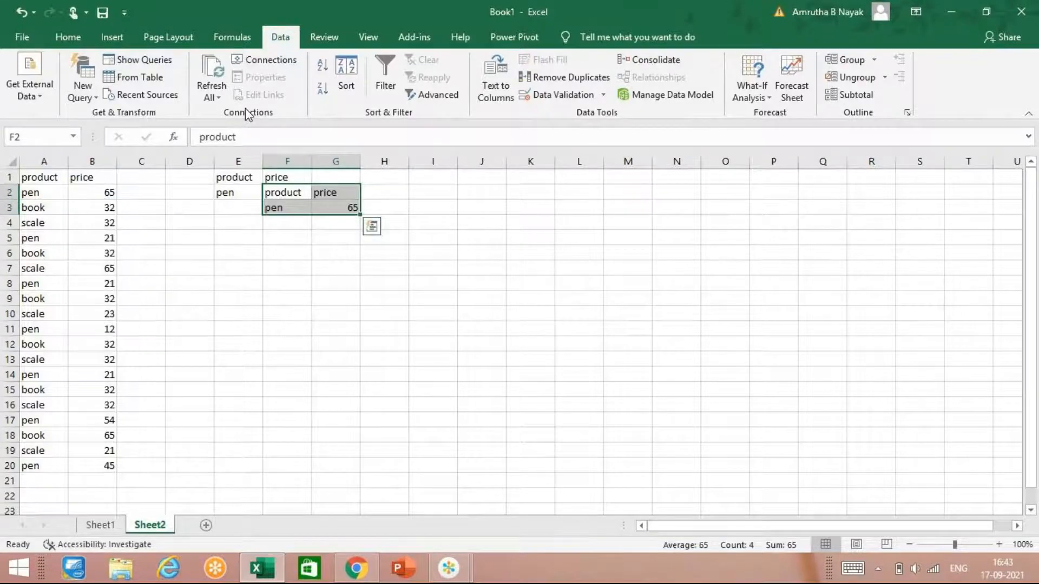
key(ctrl+z)
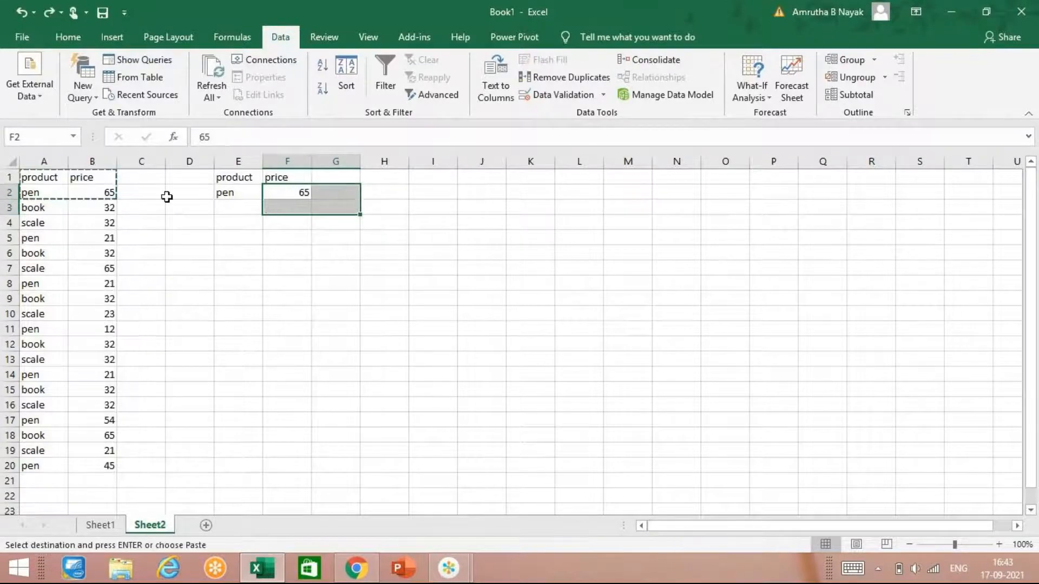
click(225, 229)
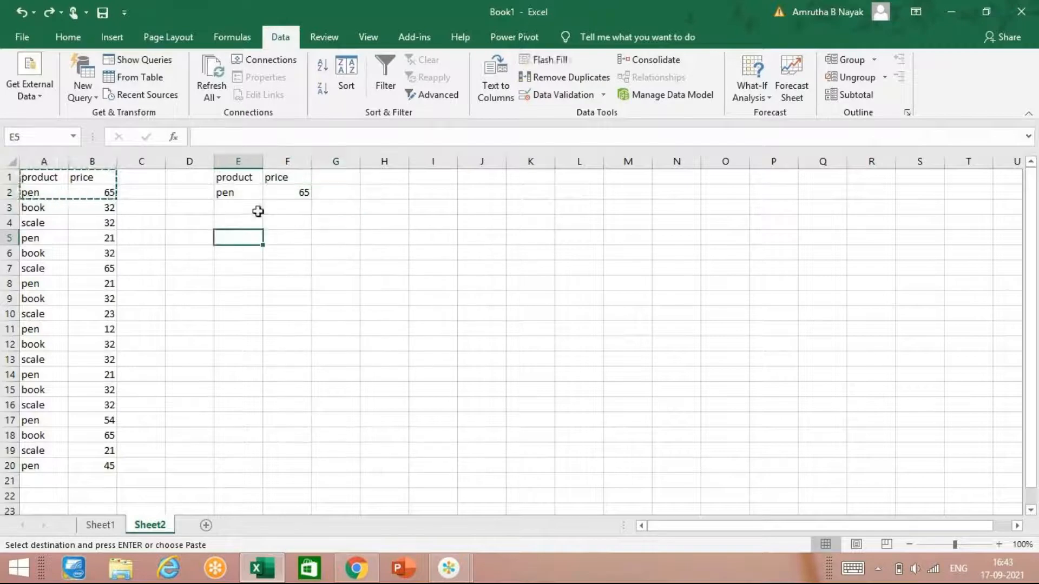
double_click(308, 271)
Step: Set up an Advanced Filter with list range A1:B20 and criteria range E1:F2
click(397, 193)
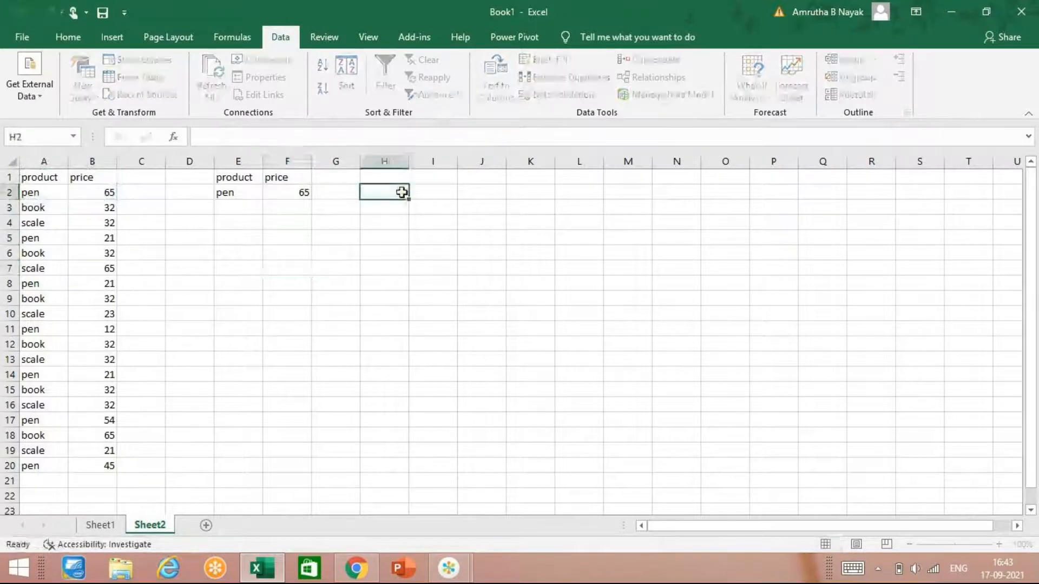
click(434, 93)
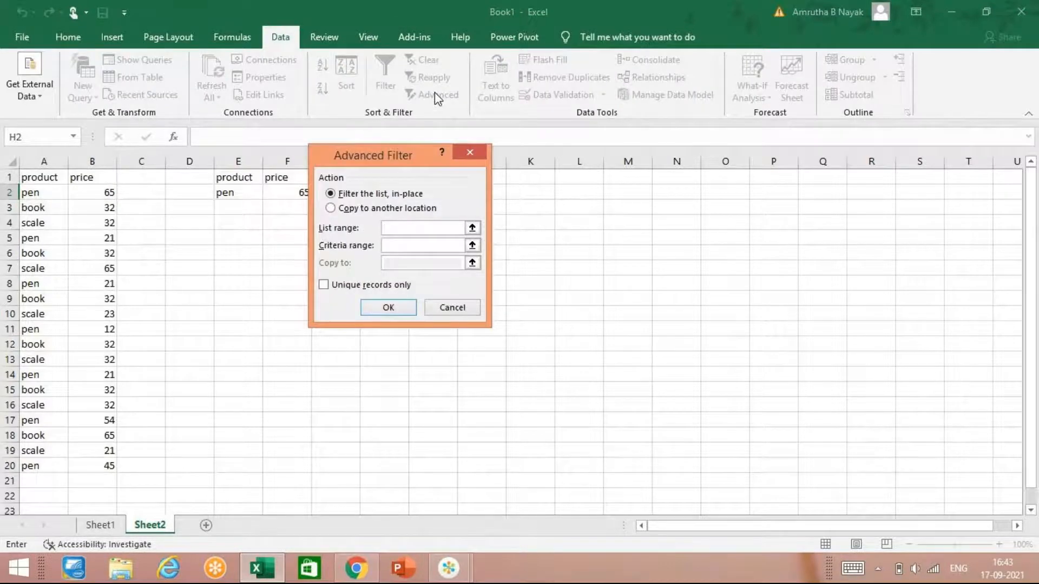
drag(40, 180, 77, 464)
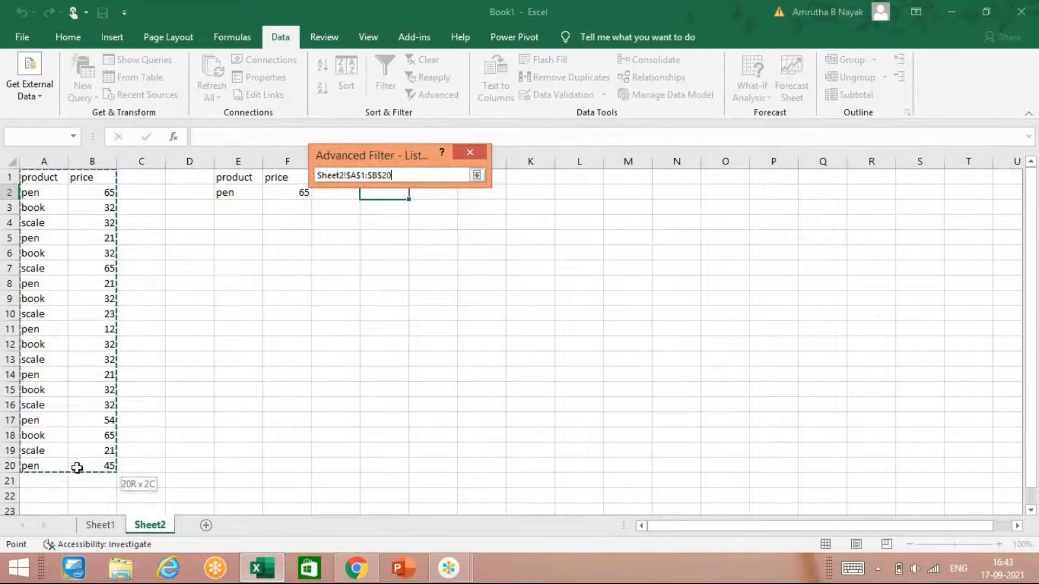
click(389, 247)
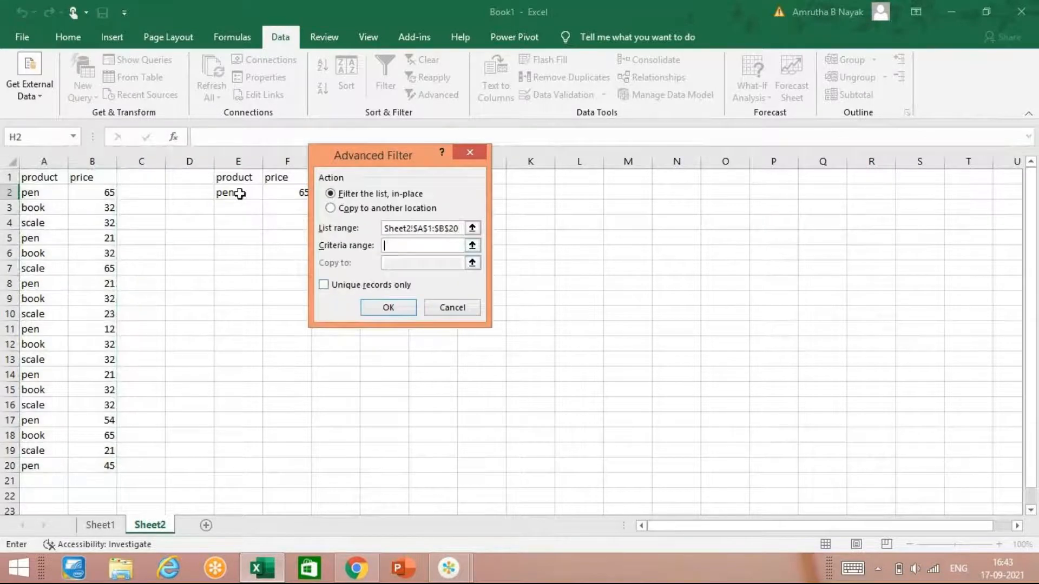
click(242, 175)
drag(255, 184, 268, 184)
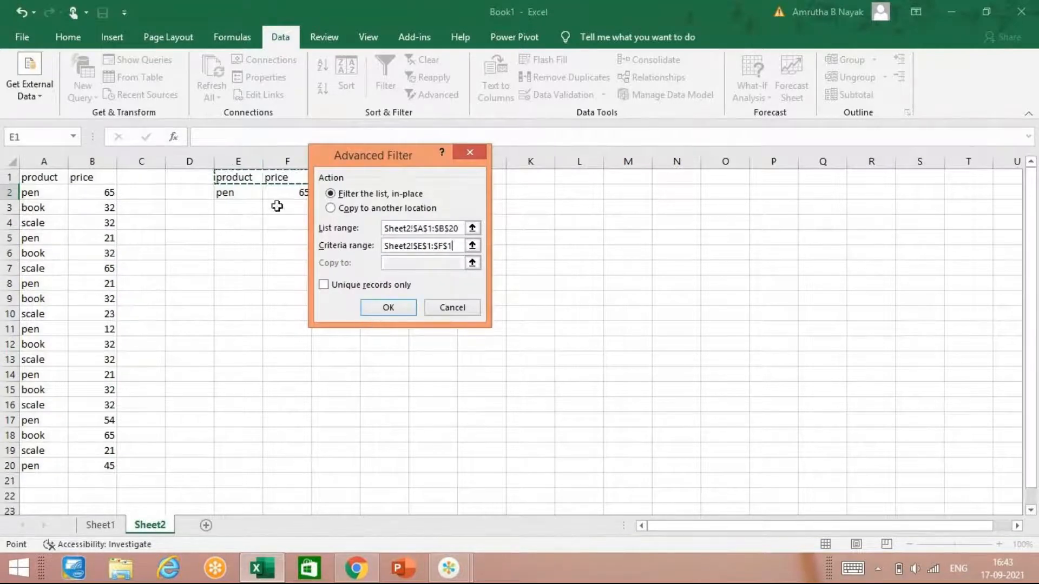
drag(237, 179, 276, 191)
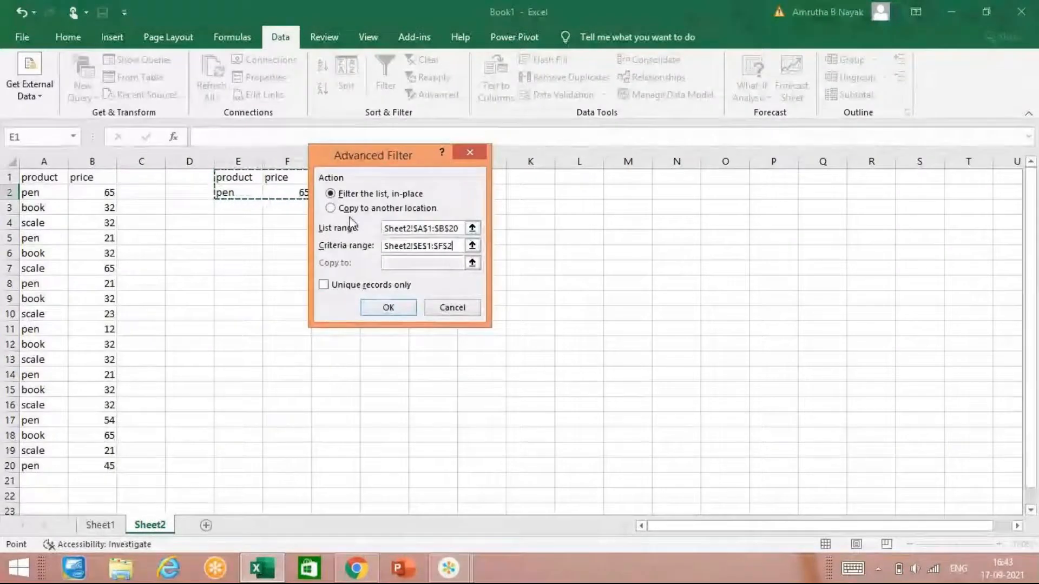
Step: Set the Advanced Filter to copy its results to another location starting at cell E8, and run it
click(332, 209)
click(387, 264)
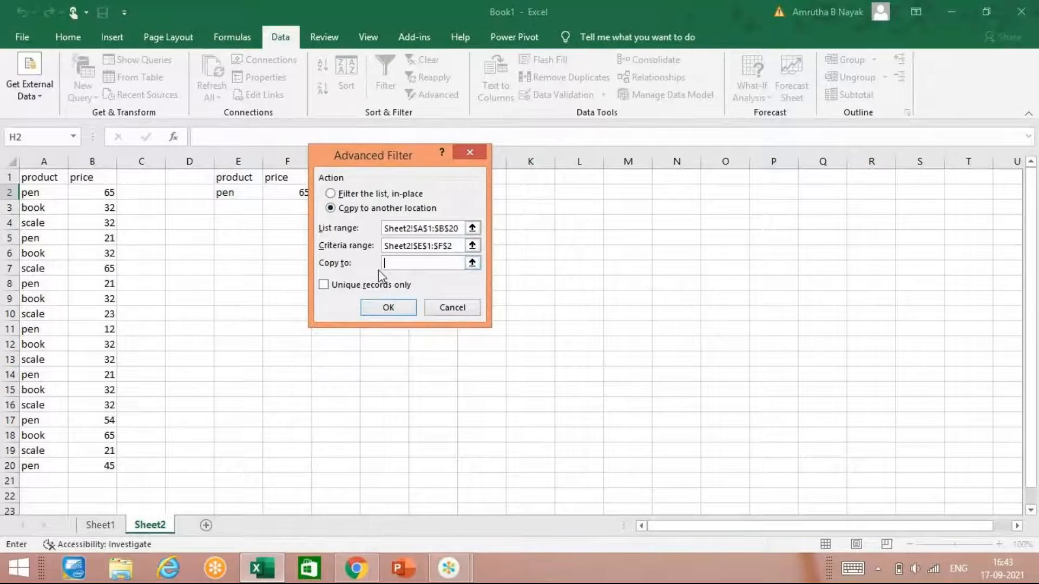
click(217, 286)
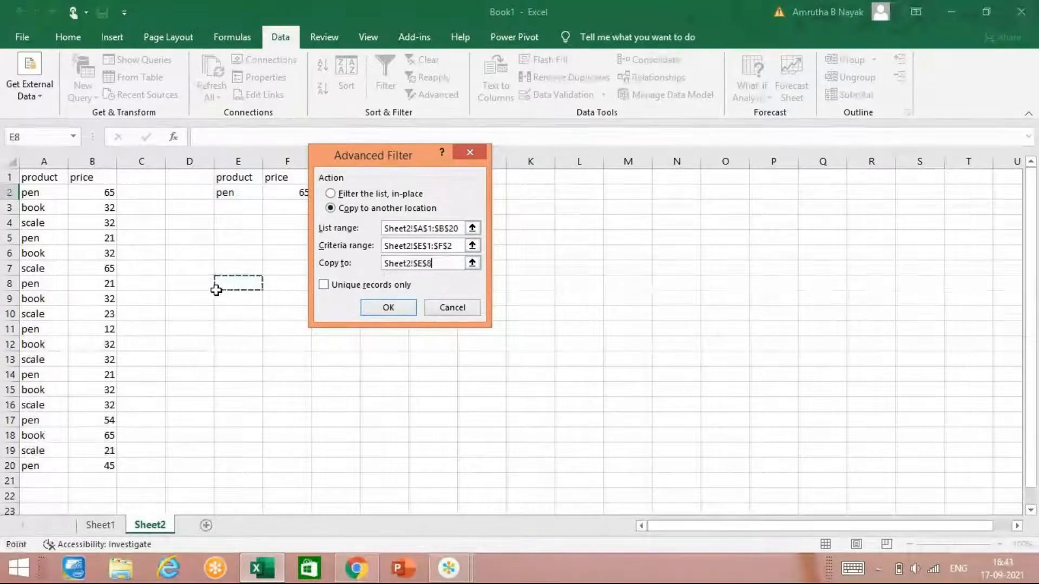
click(368, 309)
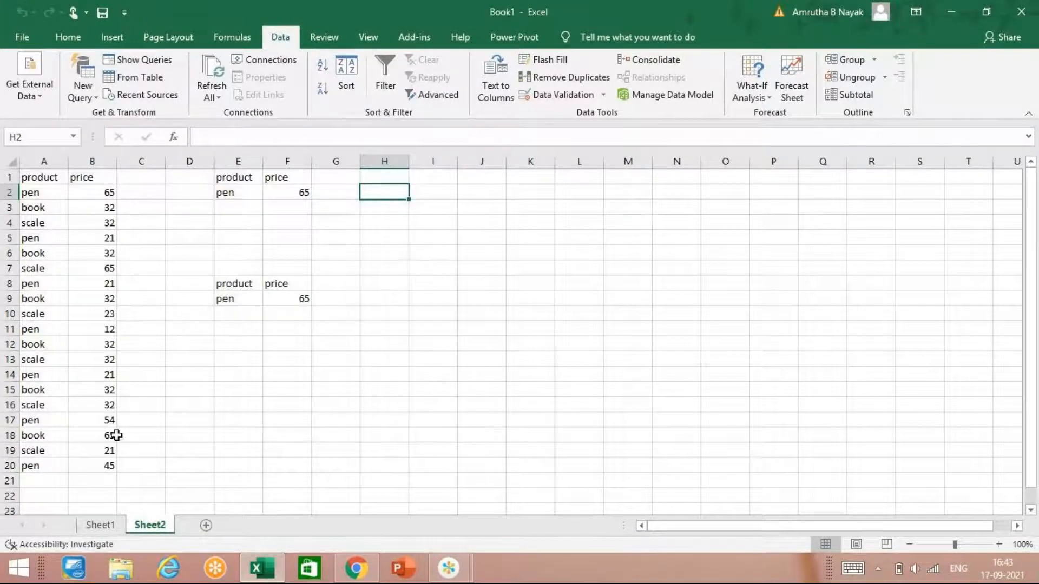
Step: Change the price criterion in cell F2 to <40
click(298, 195)
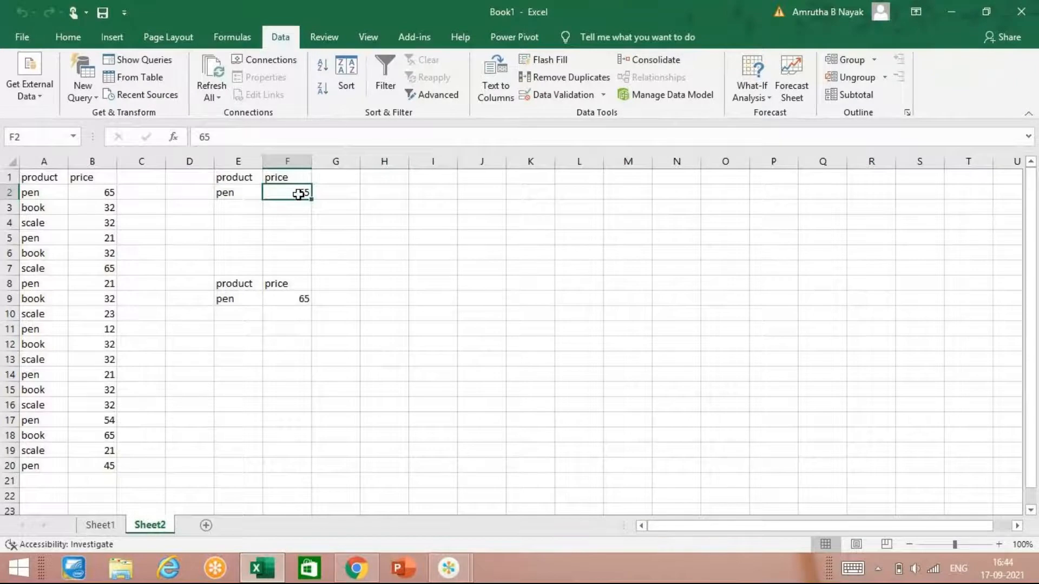
text(<)
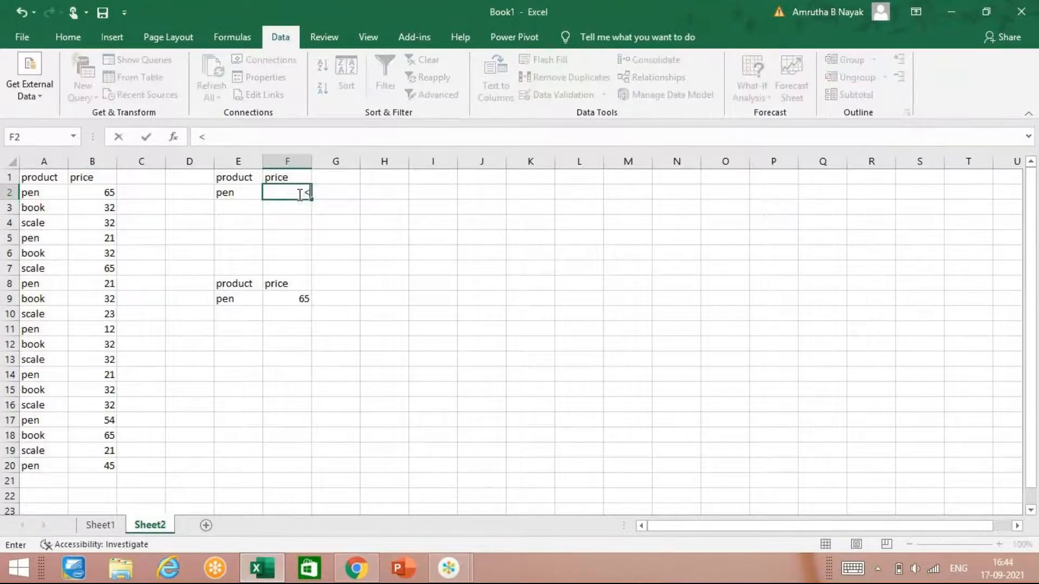
text(40)
key(Return)
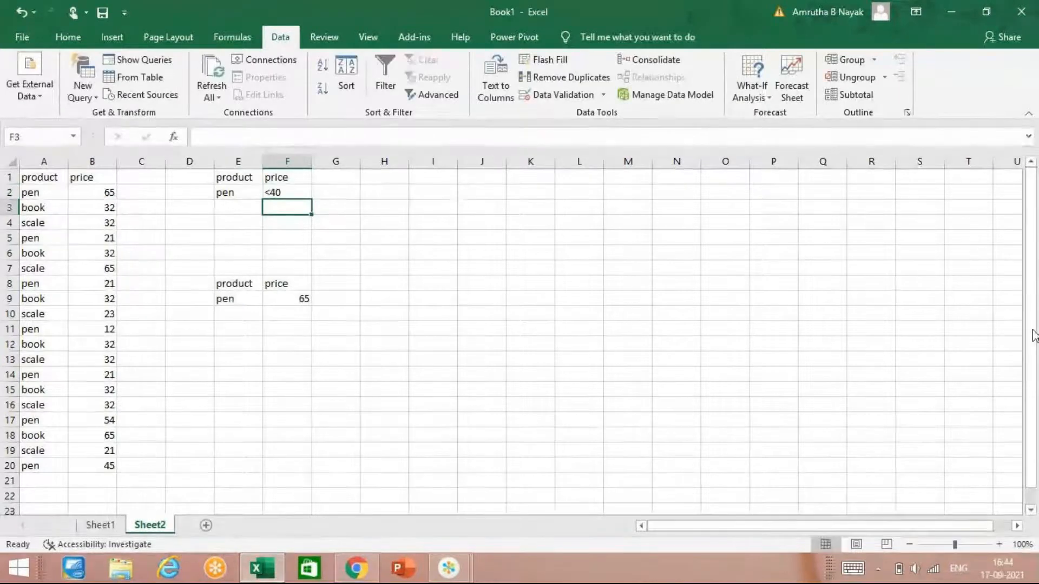
Step: Rerun the Advanced Filter on A1:B20 with criteria E1:F2, copying the results to E8:F8
click(414, 95)
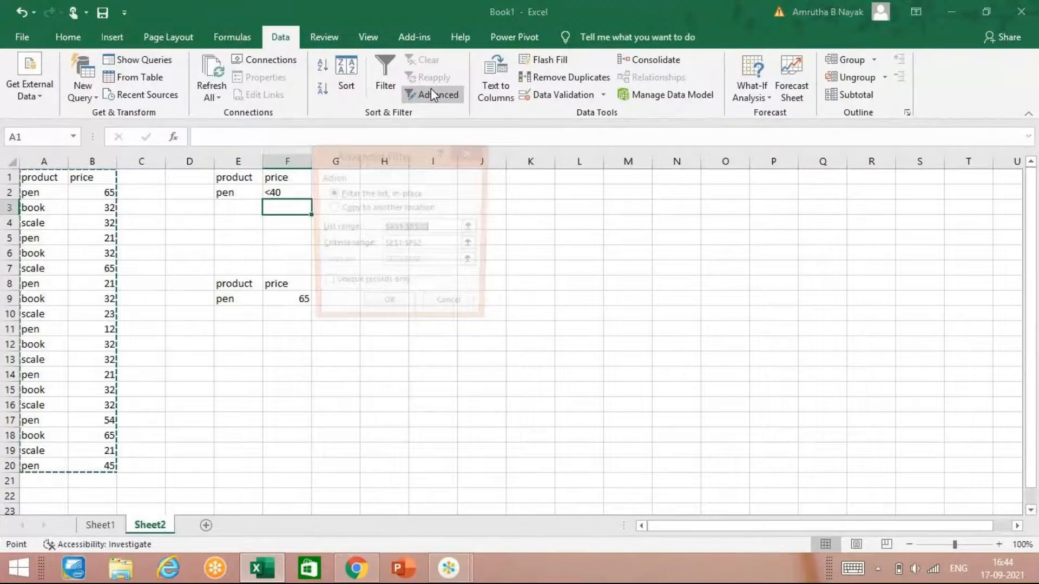
click(390, 315)
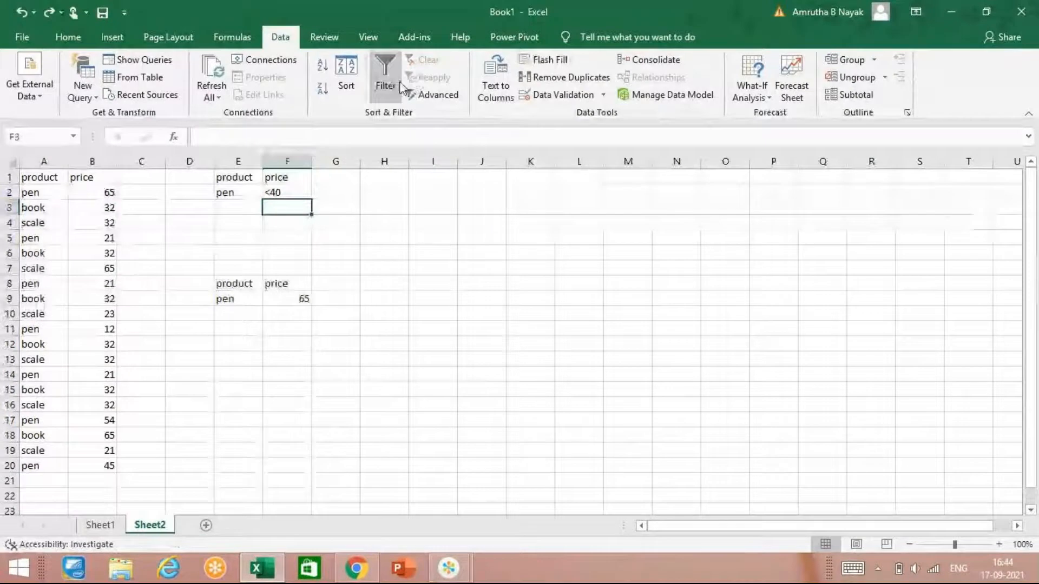
click(414, 95)
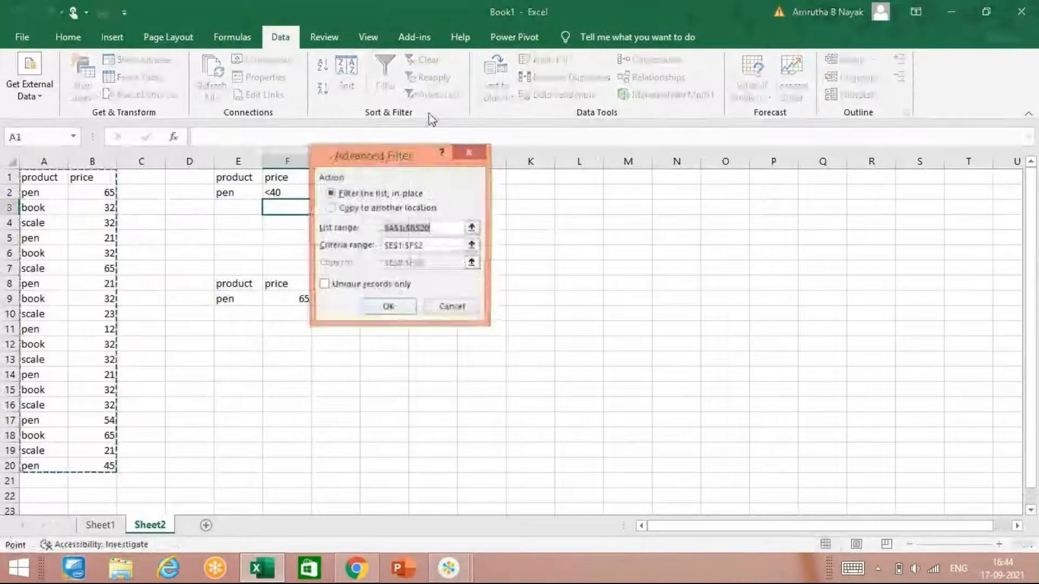
click(348, 209)
click(388, 308)
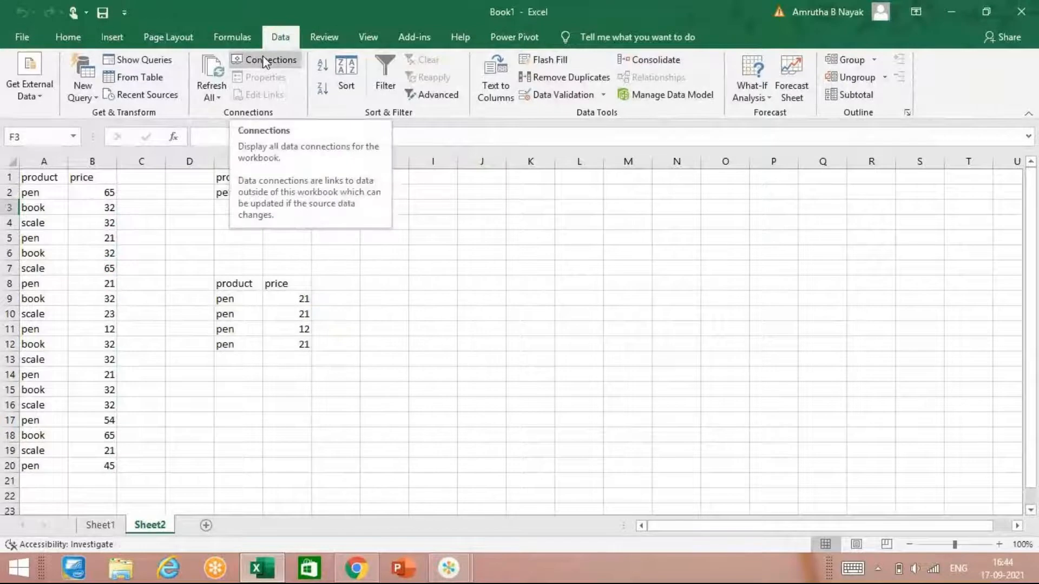
click(424, 254)
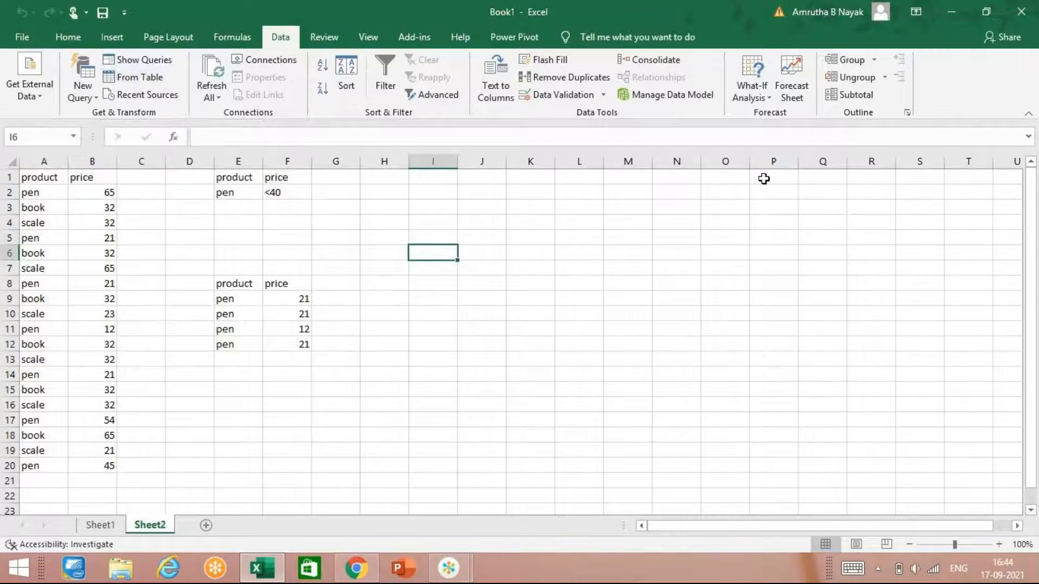
Step: Select the product entries in A2:A20 and start Remove Duplicates on them
click(51, 191)
drag(51, 191, 65, 434)
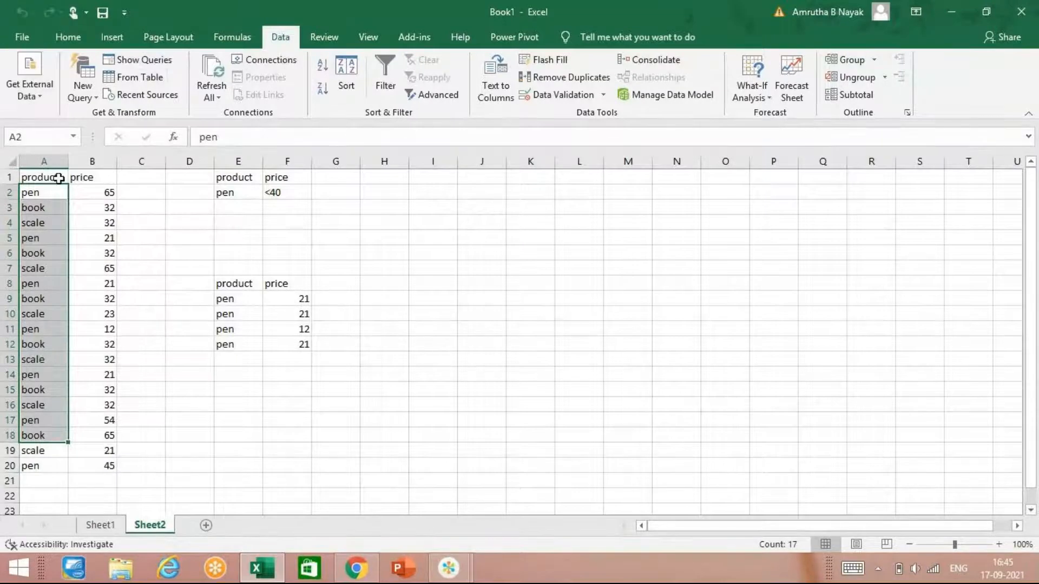
drag(33, 205, 54, 454)
drag(51, 193, 54, 465)
click(560, 84)
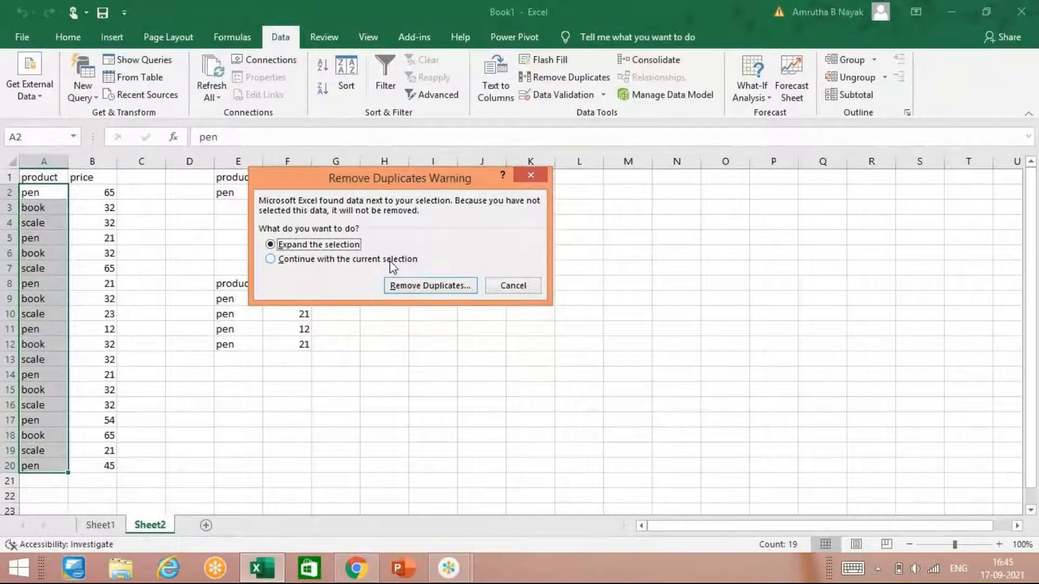
click(456, 571)
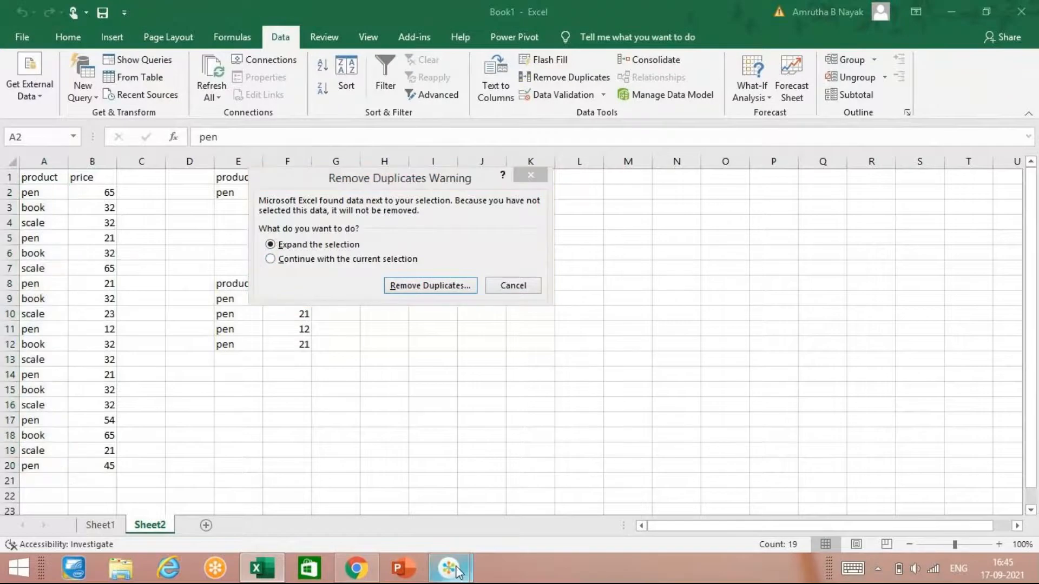
click(373, 495)
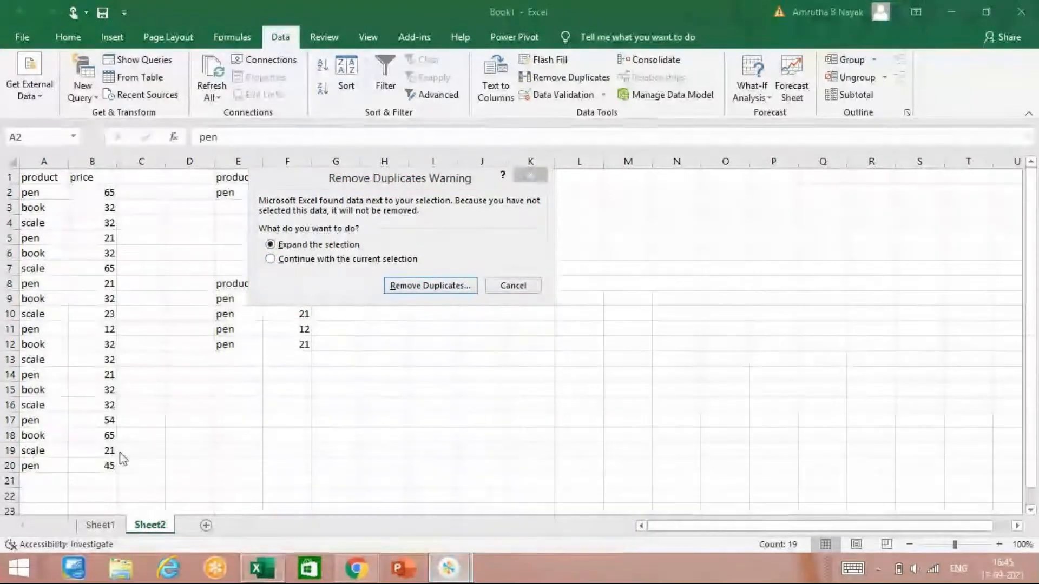
click(68, 410)
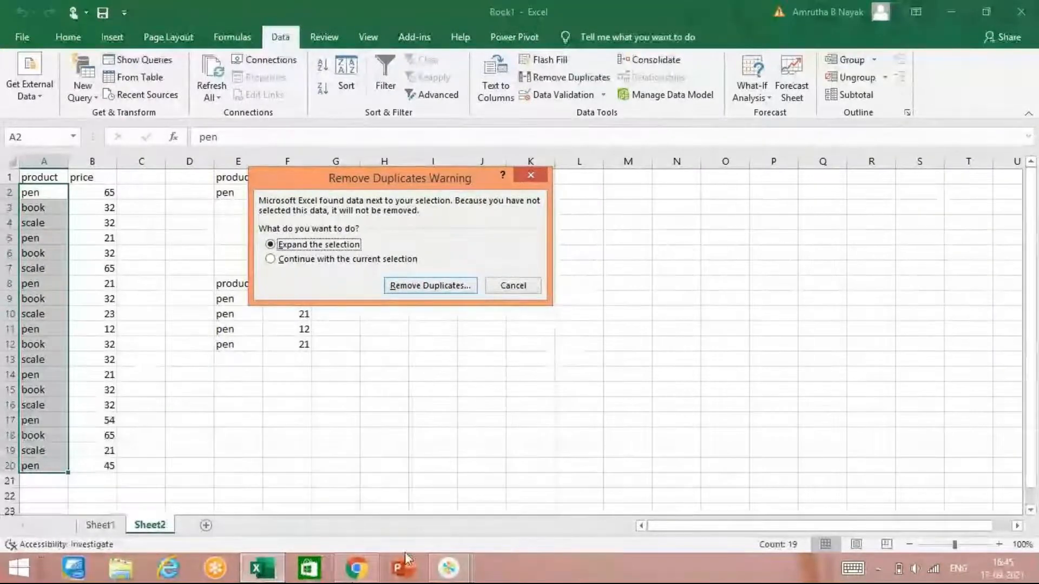
mouse_move(441, 567)
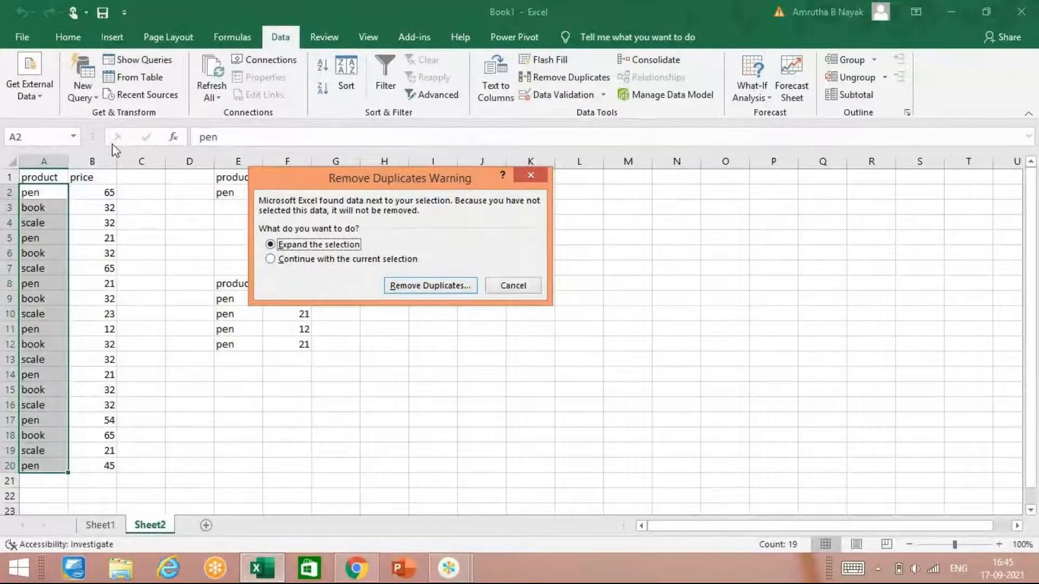
Step: Remove duplicates from column A only by continuing with the current selection, and undo the removal
click(274, 262)
click(444, 287)
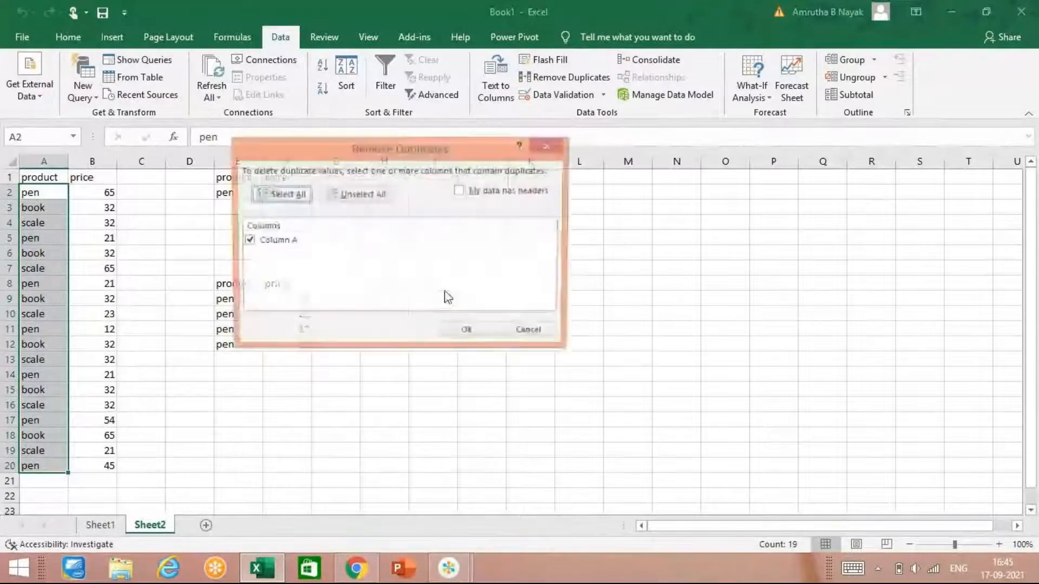
click(469, 331)
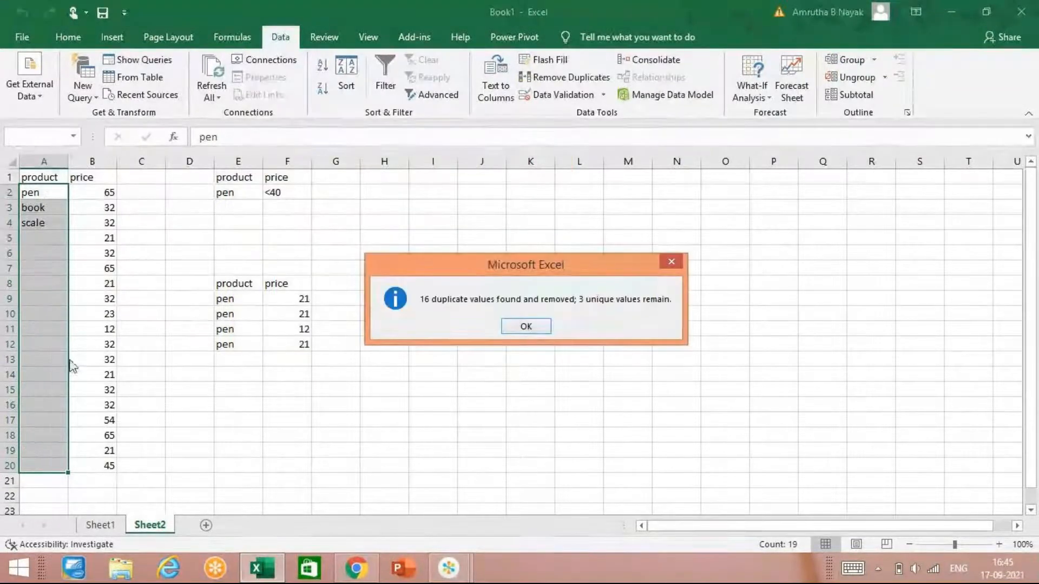
click(541, 327)
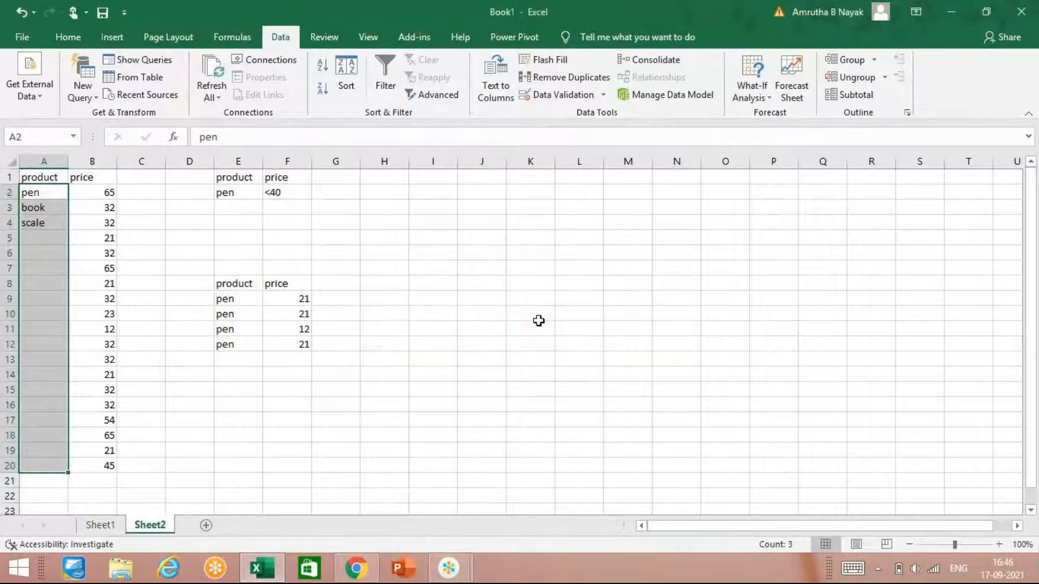
key(ctrl+z)
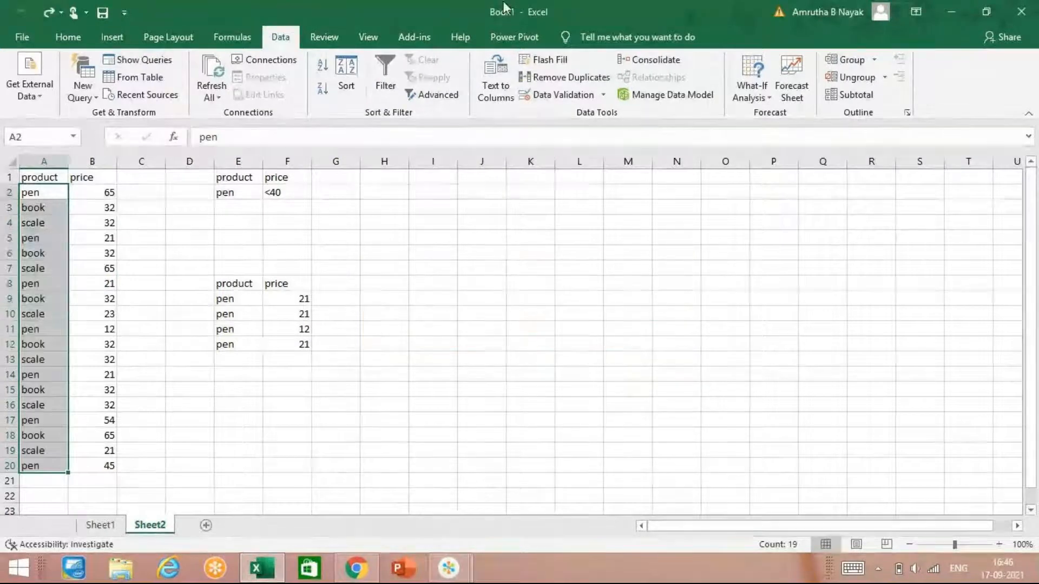
Step: Run Remove Duplicates on A2:A20 again, continuing with the current selection and checking Column A
click(546, 84)
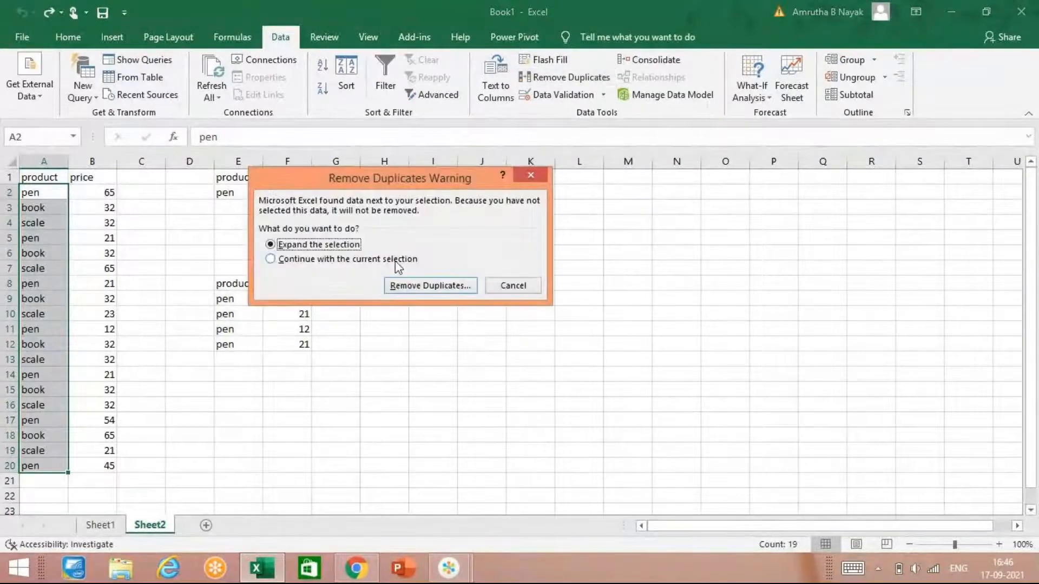
click(395, 259)
click(407, 285)
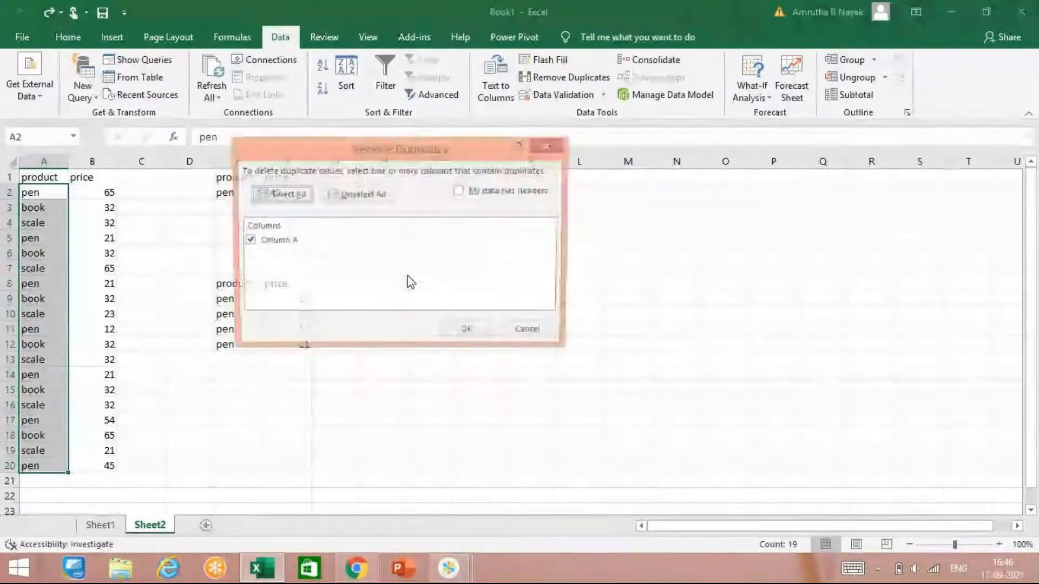
click(465, 333)
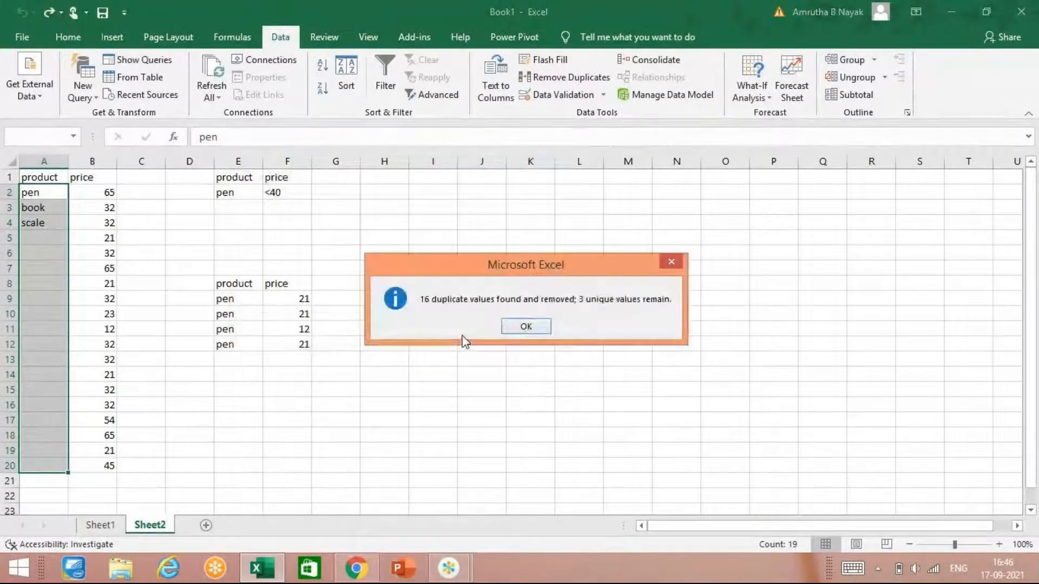
click(527, 324)
Step: Open Remove Duplicates with the selection expanded to product and price, cancel it, and undo the last removal in column A
click(544, 80)
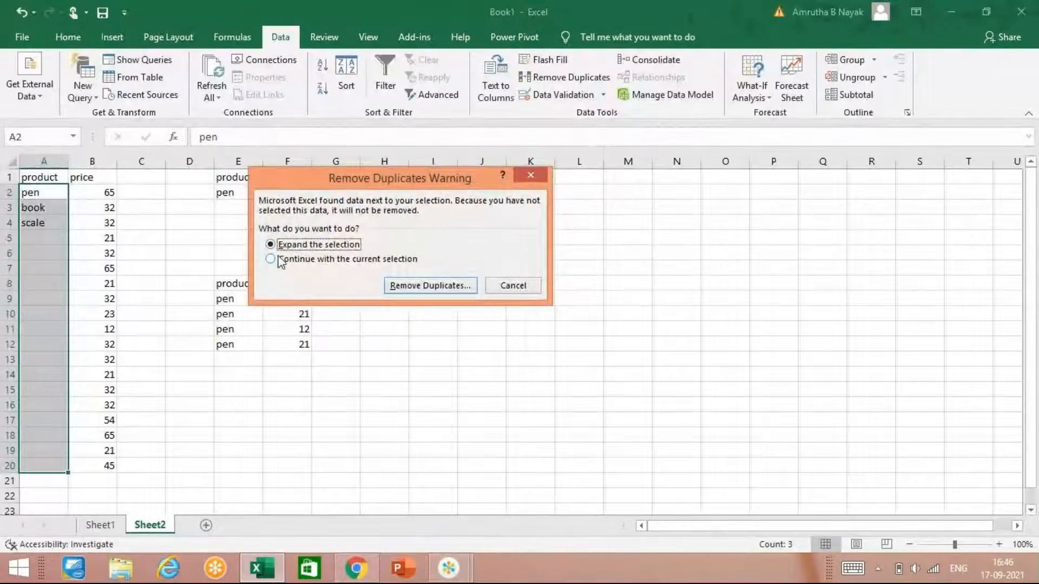
click(454, 287)
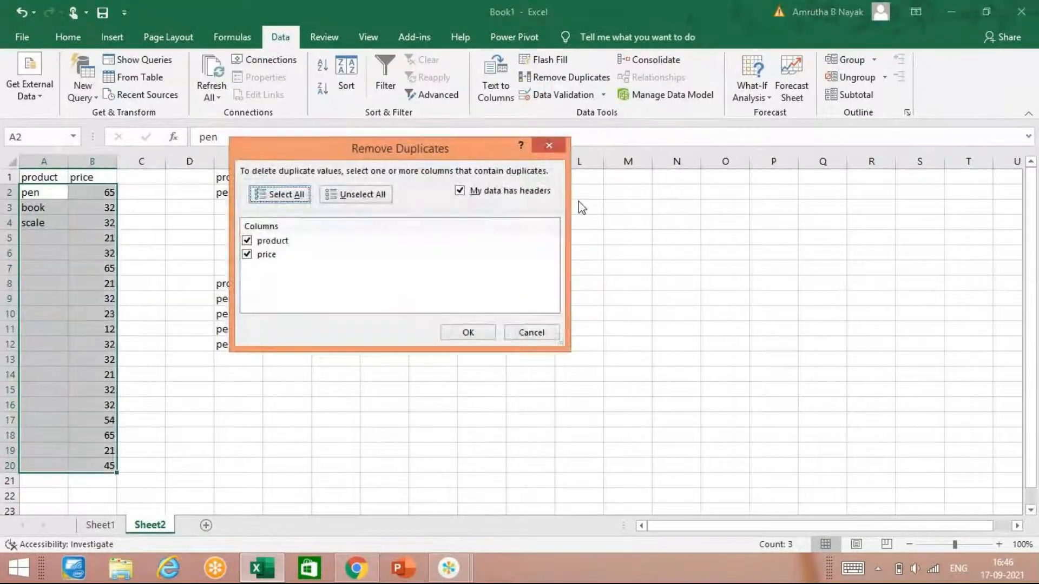
click(555, 147)
key(ctrl+z)
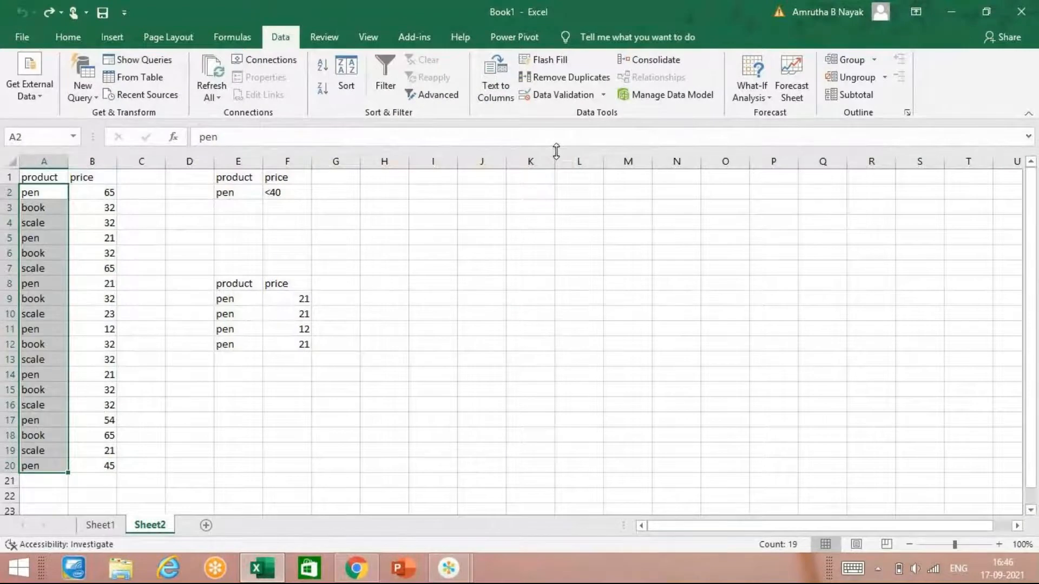
Step: Remove duplicate rows from A2:B20 by expanding the selection and comparing both the product and price columns
click(559, 81)
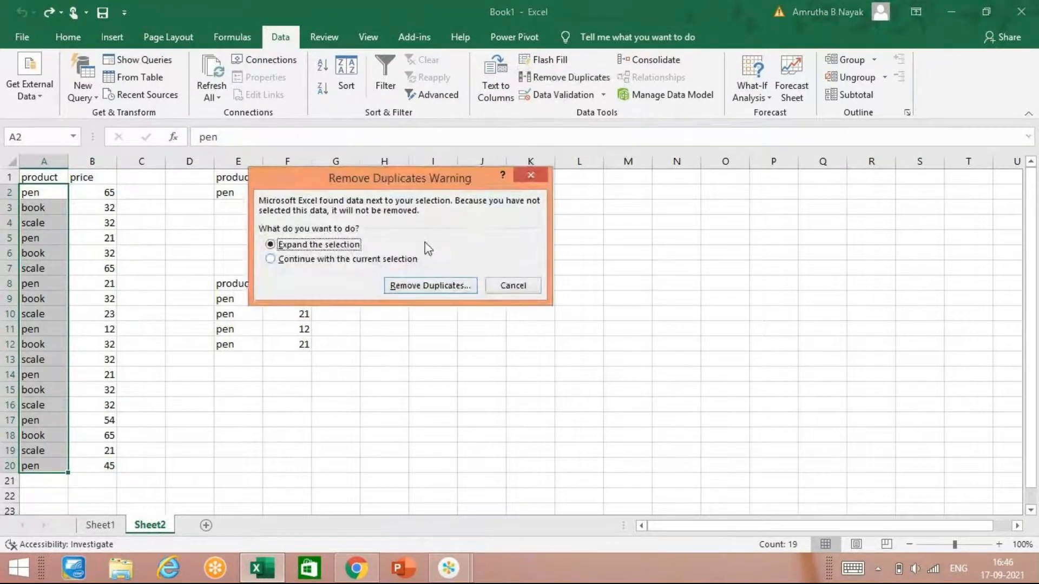
click(414, 285)
click(467, 331)
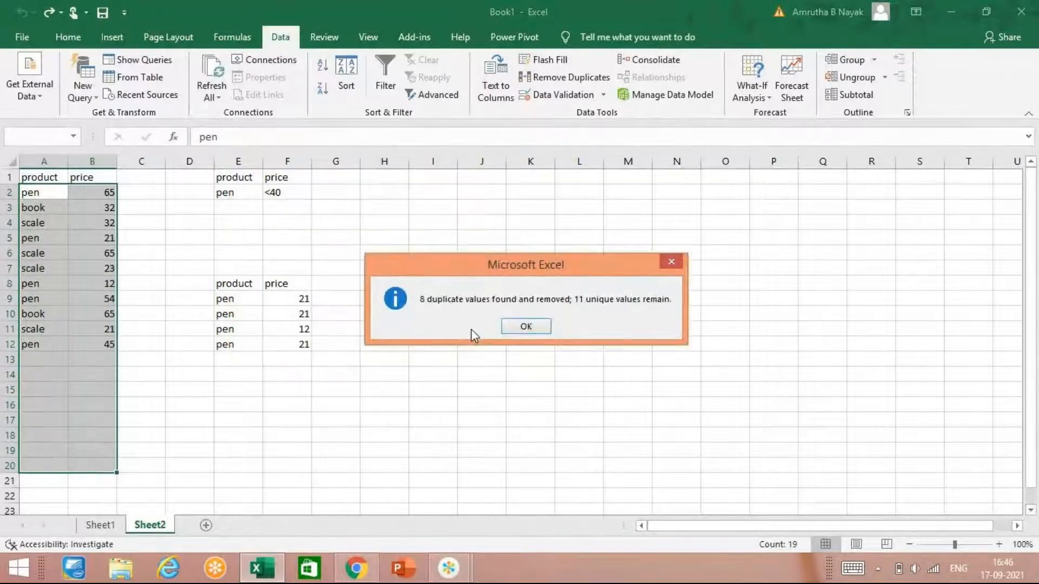
click(671, 263)
Step: Examine the remaining product and price rows in columns A and B alongside the filtered results in E8:F12
click(88, 299)
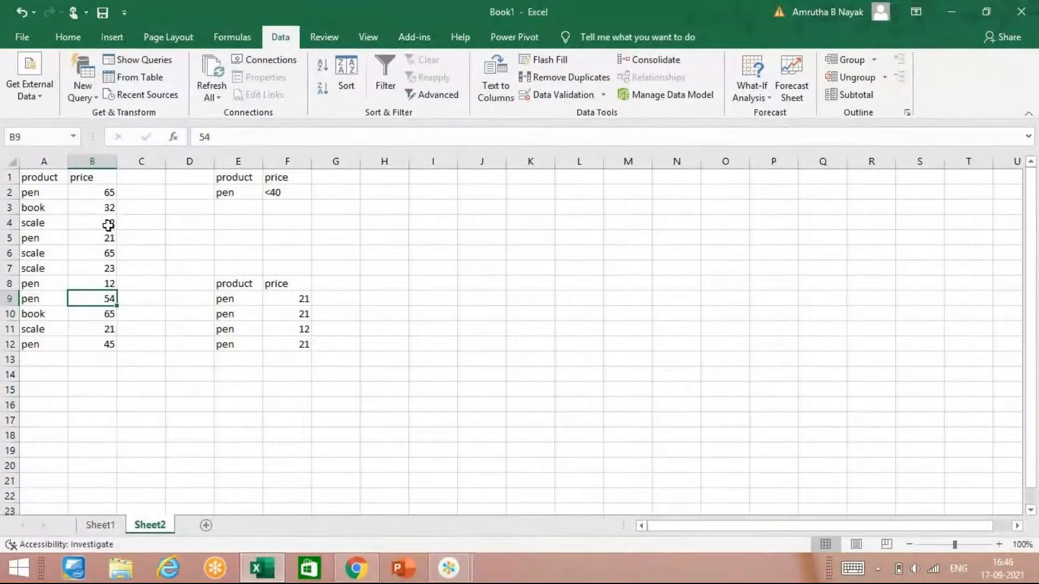
click(108, 343)
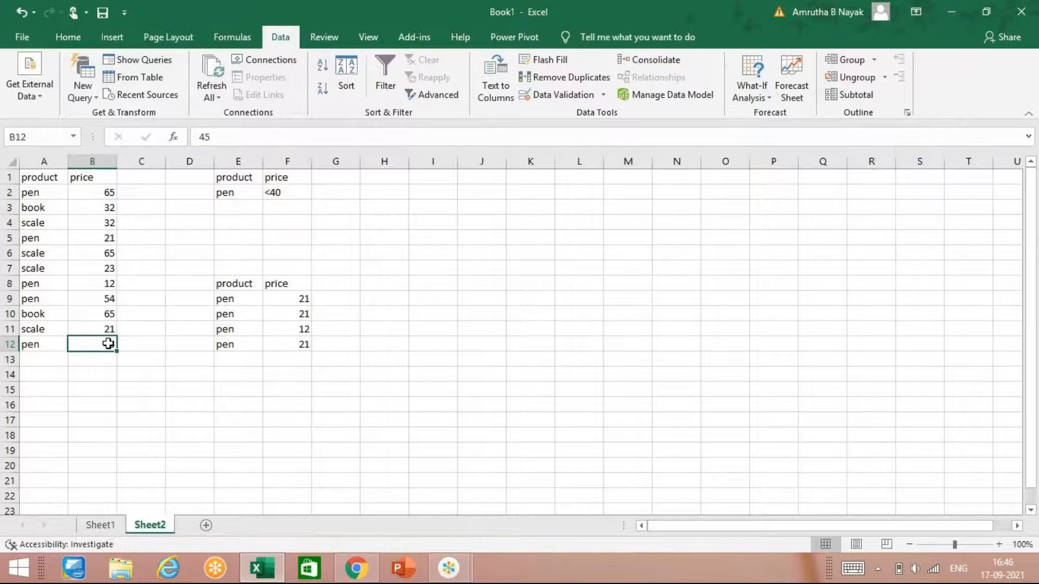
click(385, 328)
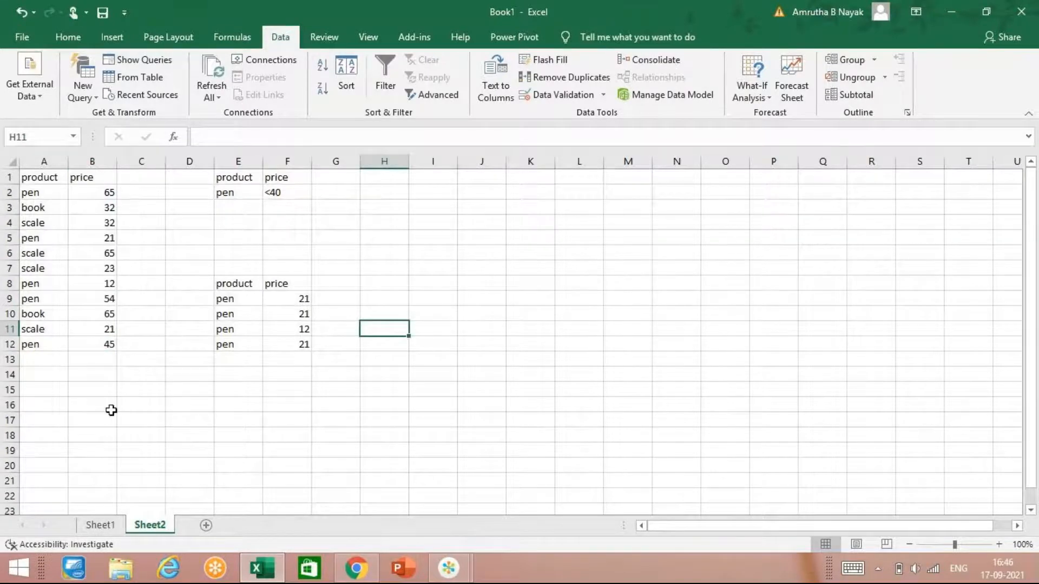
drag(91, 510, 90, 448)
click(183, 432)
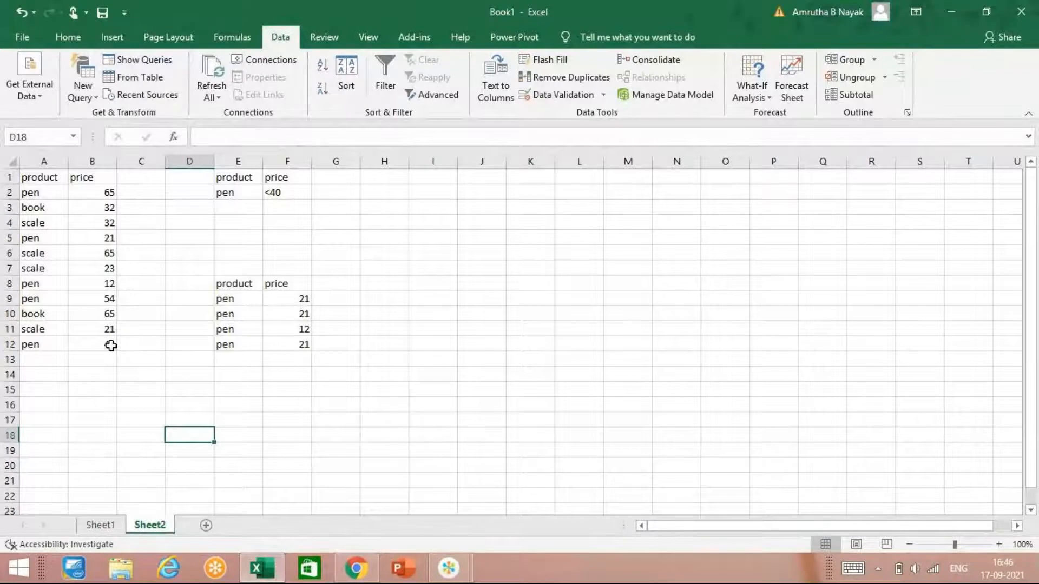
drag(305, 316, 308, 341)
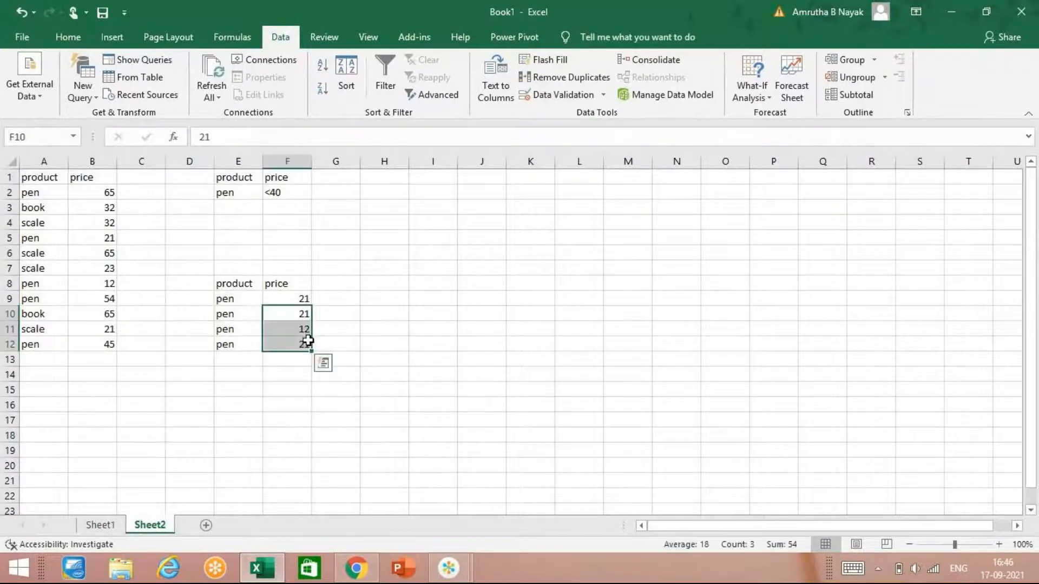
click(284, 359)
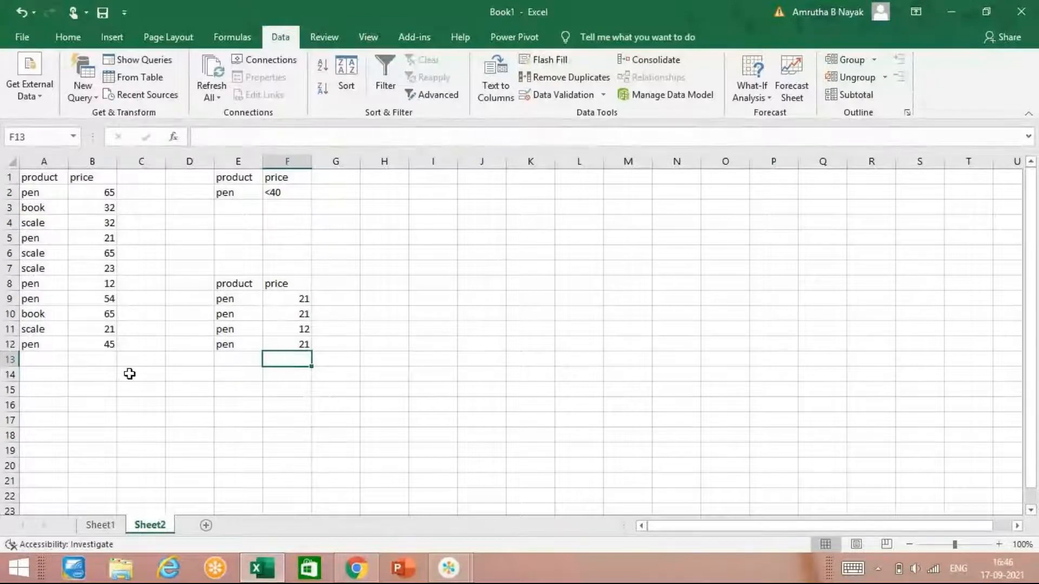
click(208, 359)
mouse_move(449, 568)
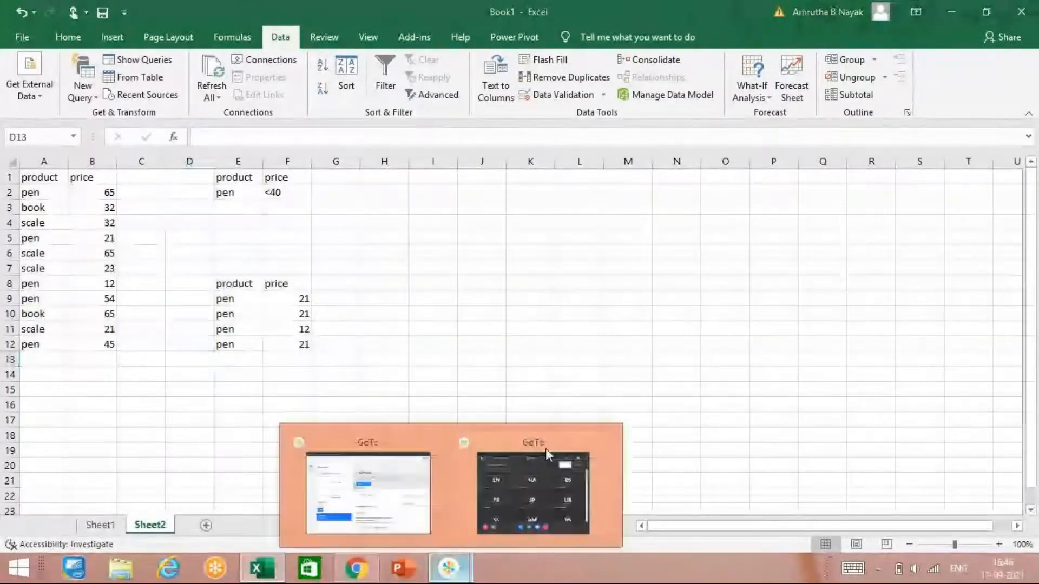
click(545, 449)
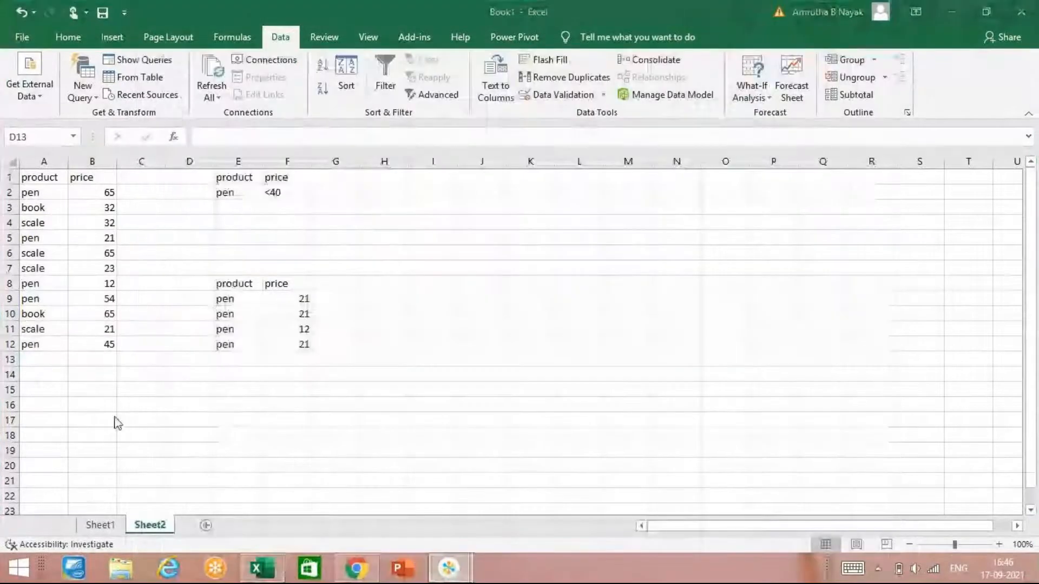
click(203, 390)
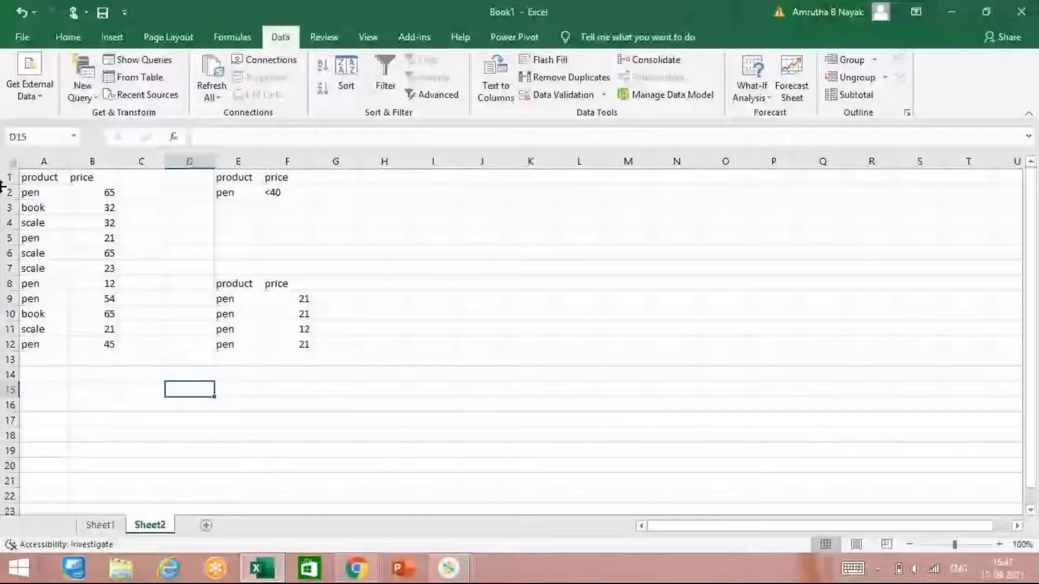
scroll(991, 345, down, 1)
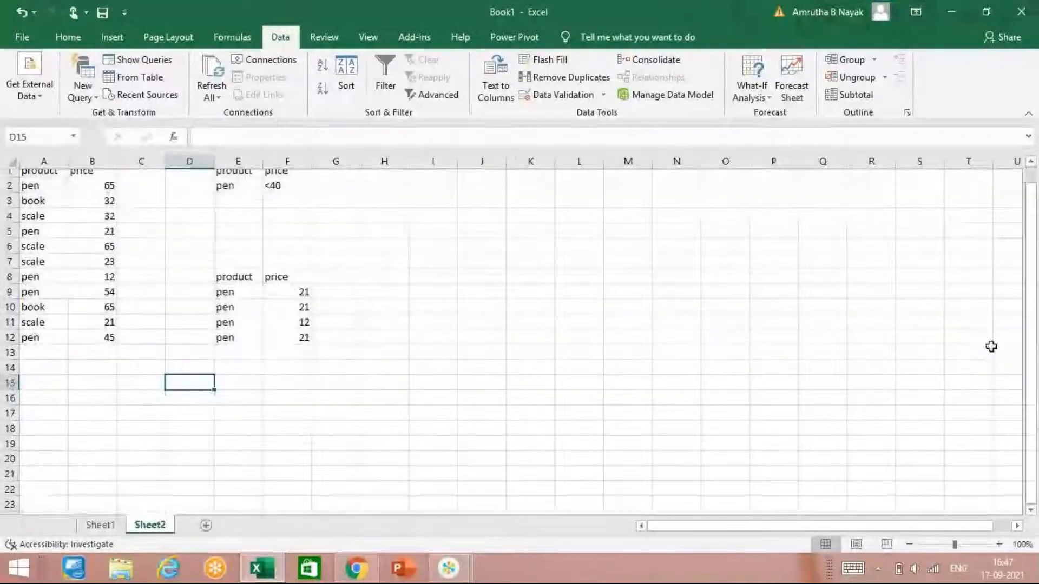
scroll(18, 209, up, 1)
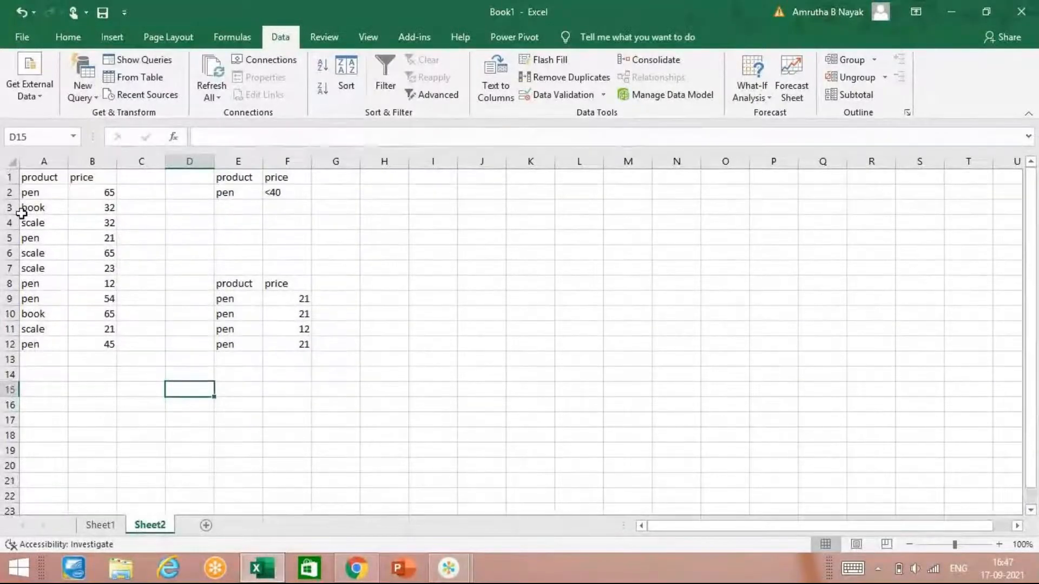
Step: Copy the headers and first four records in A1:B5 and paste them starting at cell H8
drag(54, 176, 95, 233)
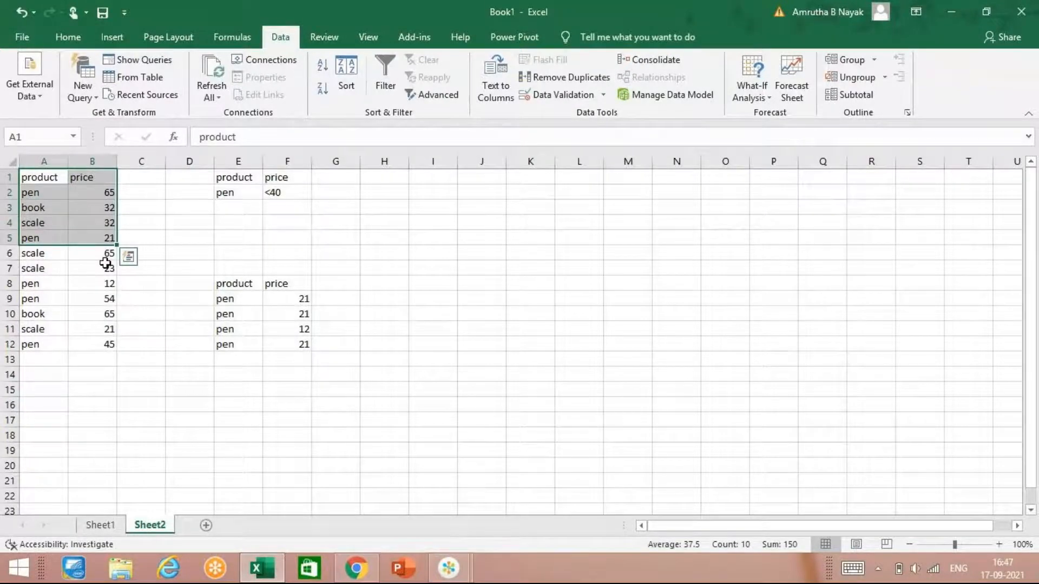
key(ctrl+c)
click(387, 287)
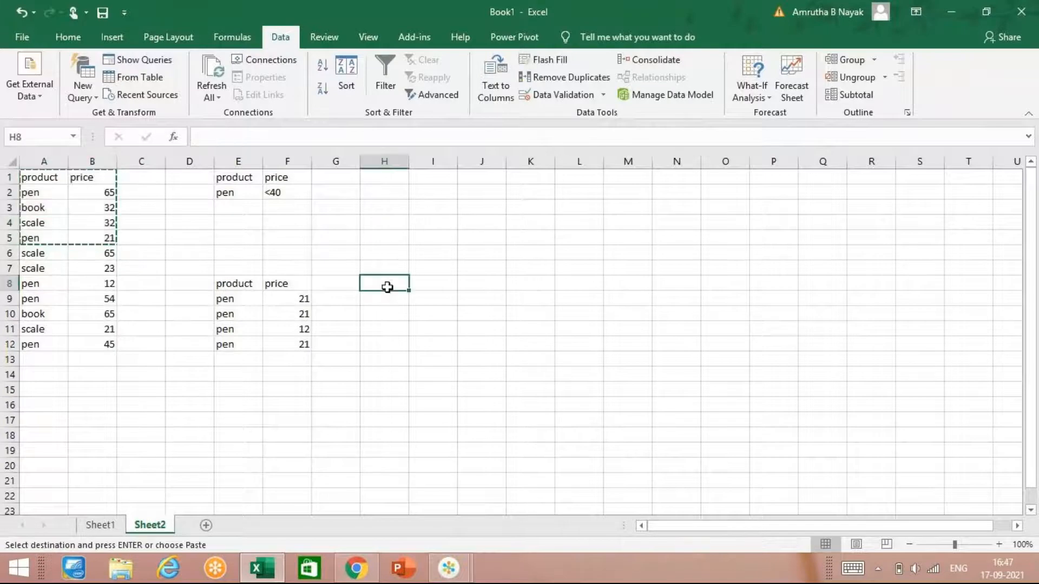
key(ctrl+v)
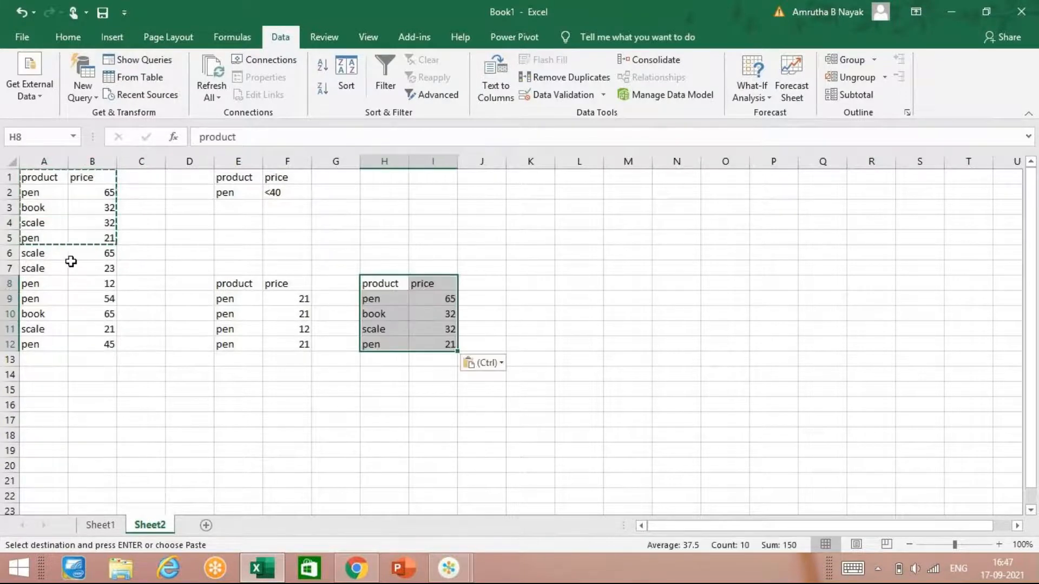
key(ctrl)
key(Escape)
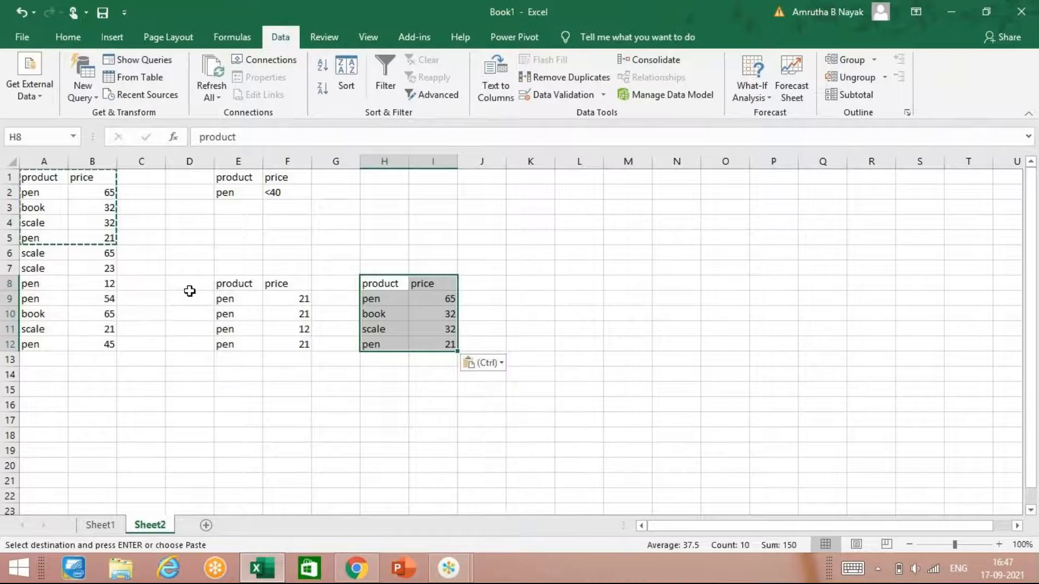
Step: Clear the pasted block in H8:I12 and undo the clearing
key(Delete)
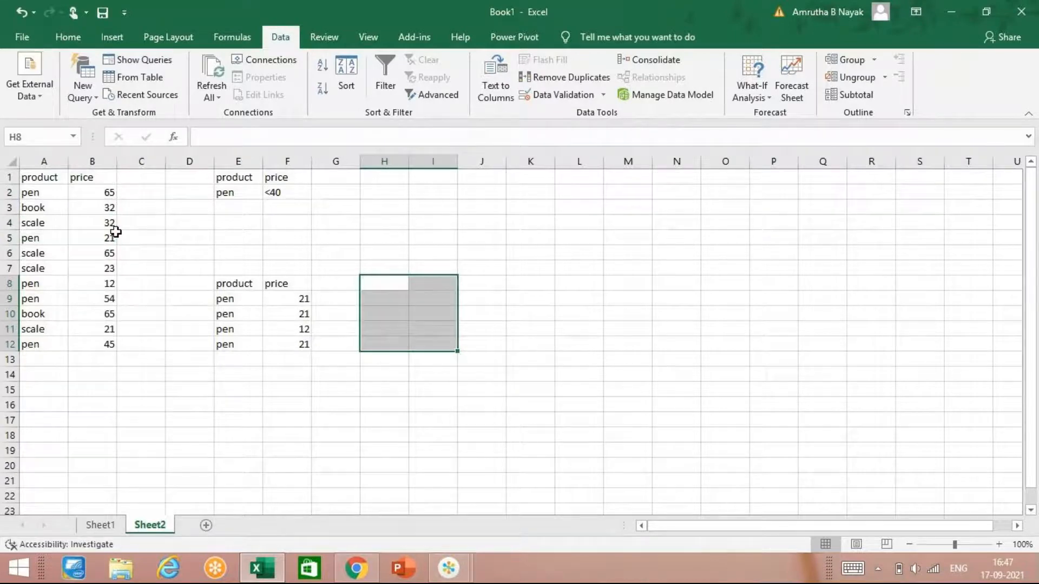
key(ctrl+z)
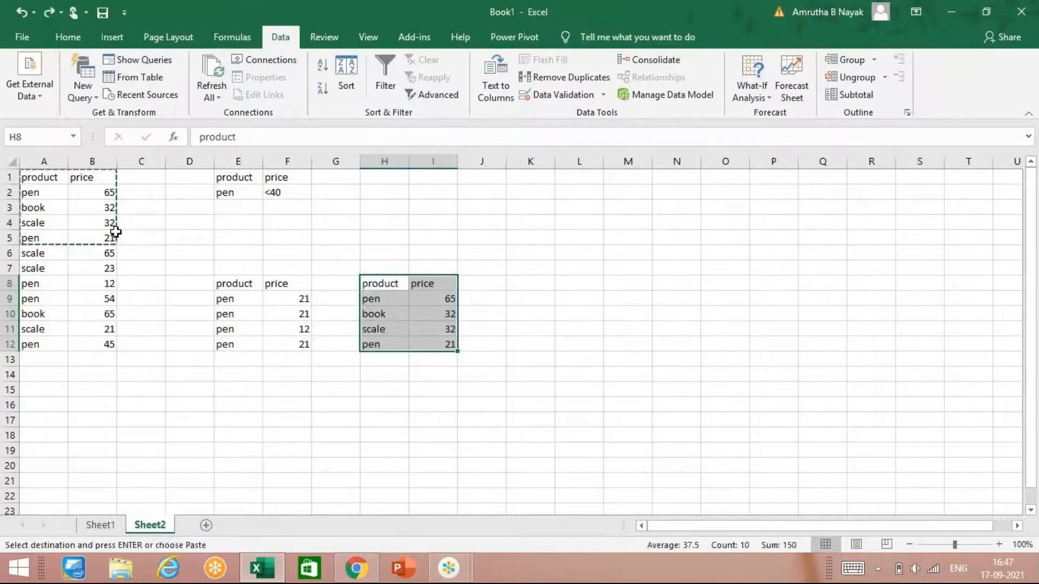
Step: Clear the headers and first four records in A1:B5 of the original product list
click(92, 208)
drag(40, 181, 77, 237)
key(Delete)
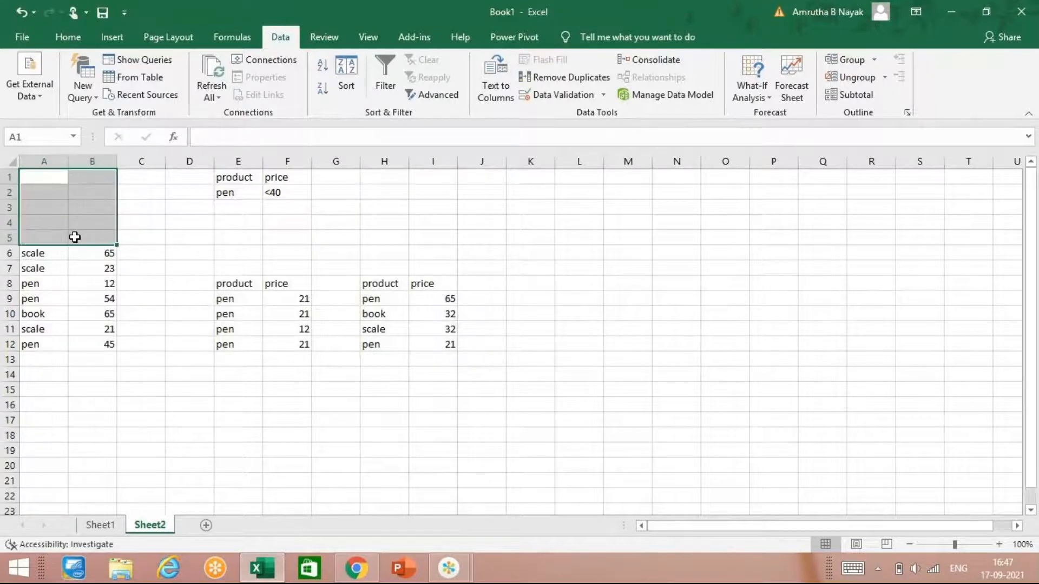
Step: Replace the record in row 8 with the headers product in A8 and price in B8
click(36, 286)
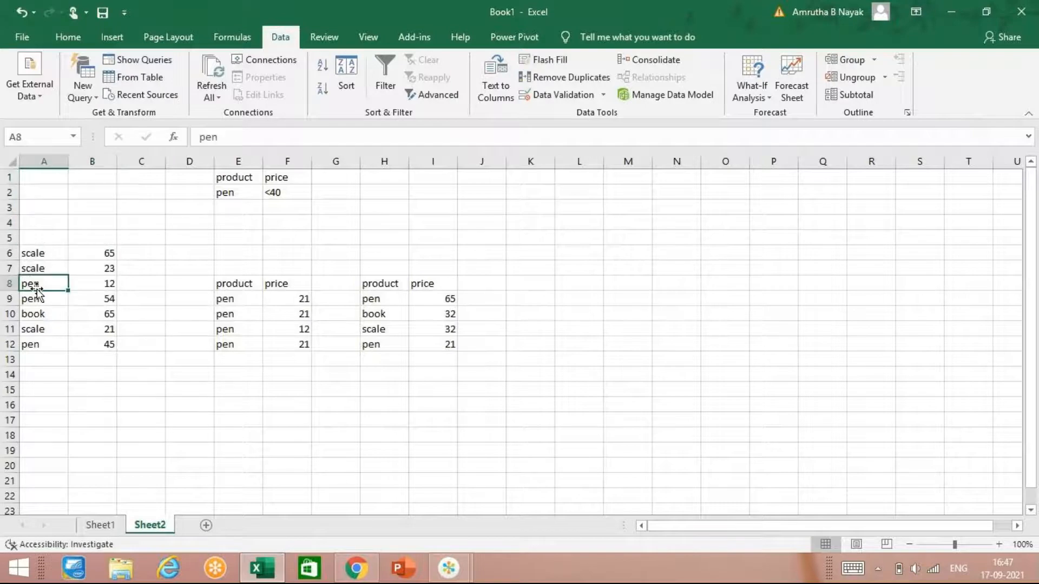
text(product)
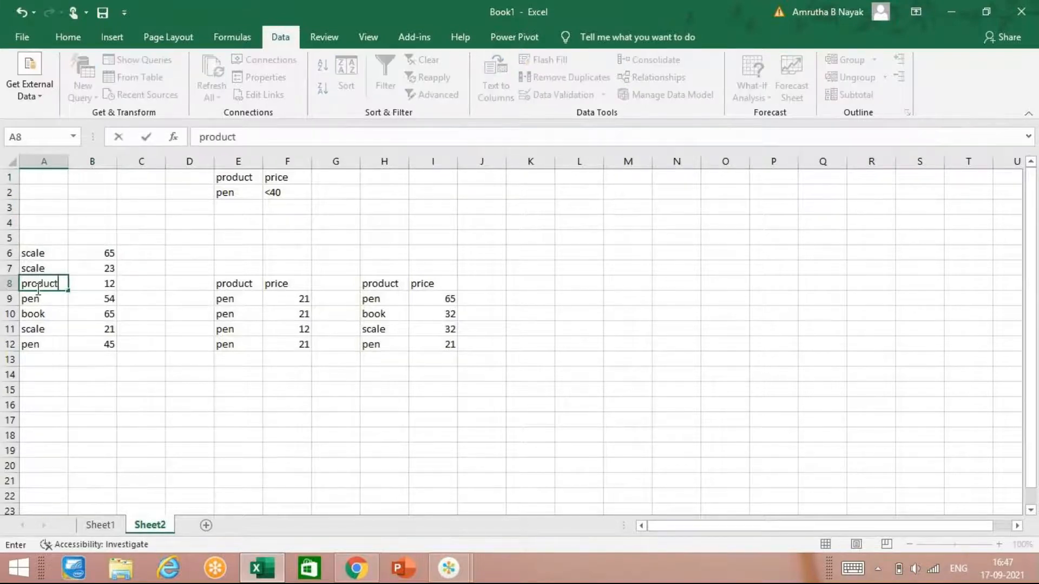
key(Tab)
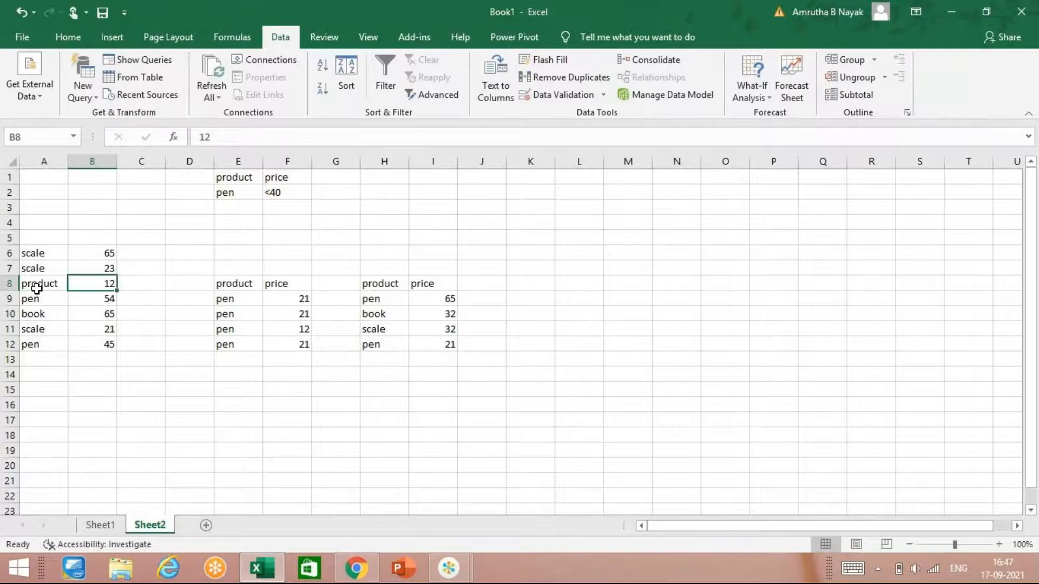
text(price)
key(Return)
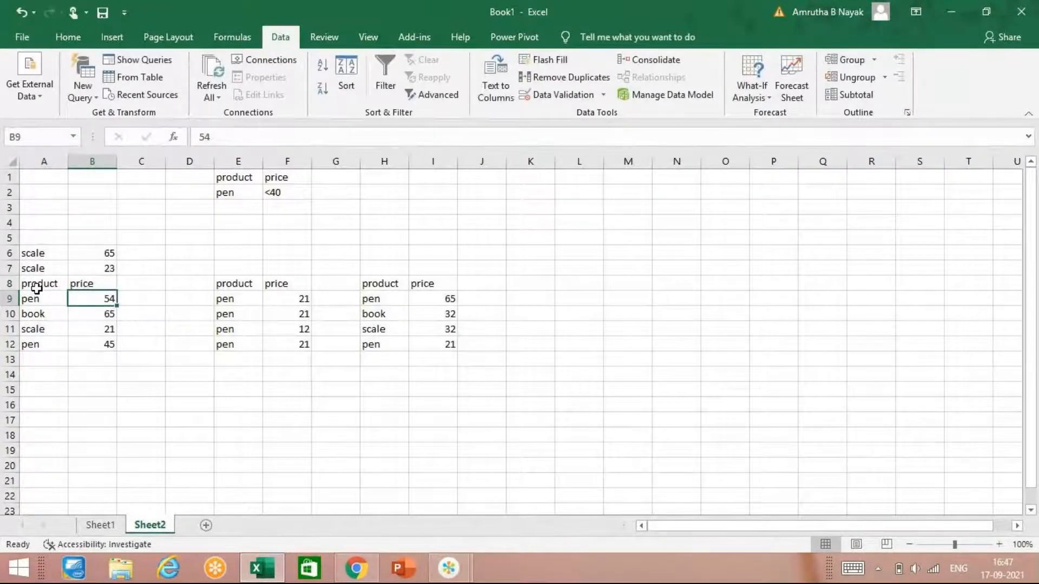
Step: Clear the two leftover scale records in A6:B7 above the new header row
drag(46, 255, 81, 261)
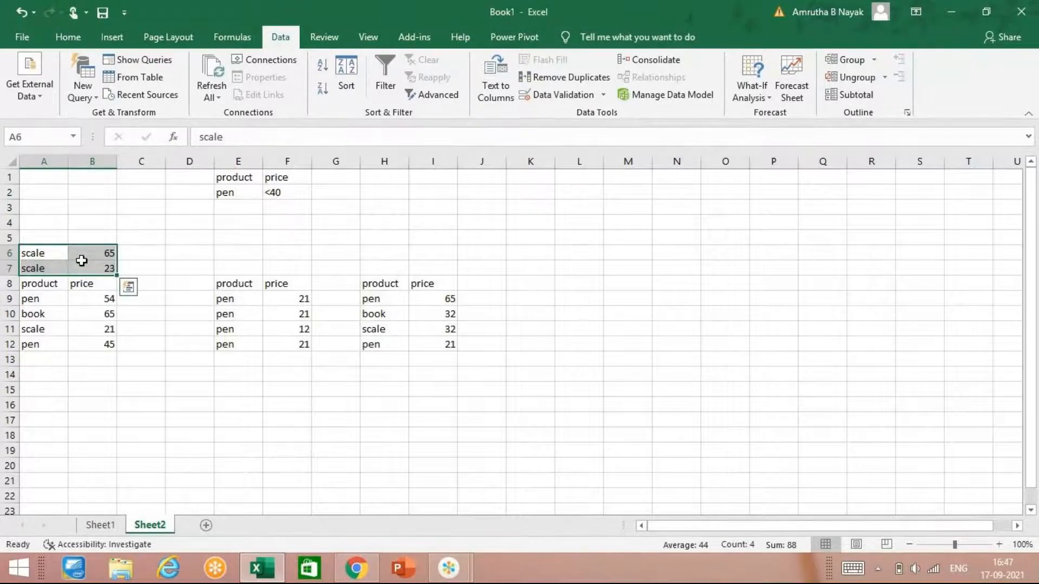
key(Delete)
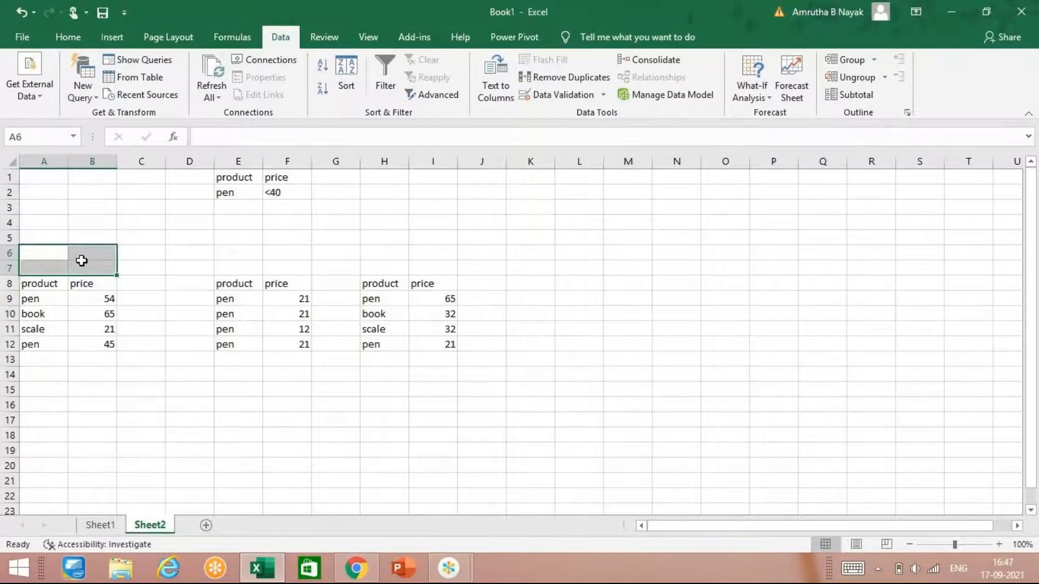
click(144, 395)
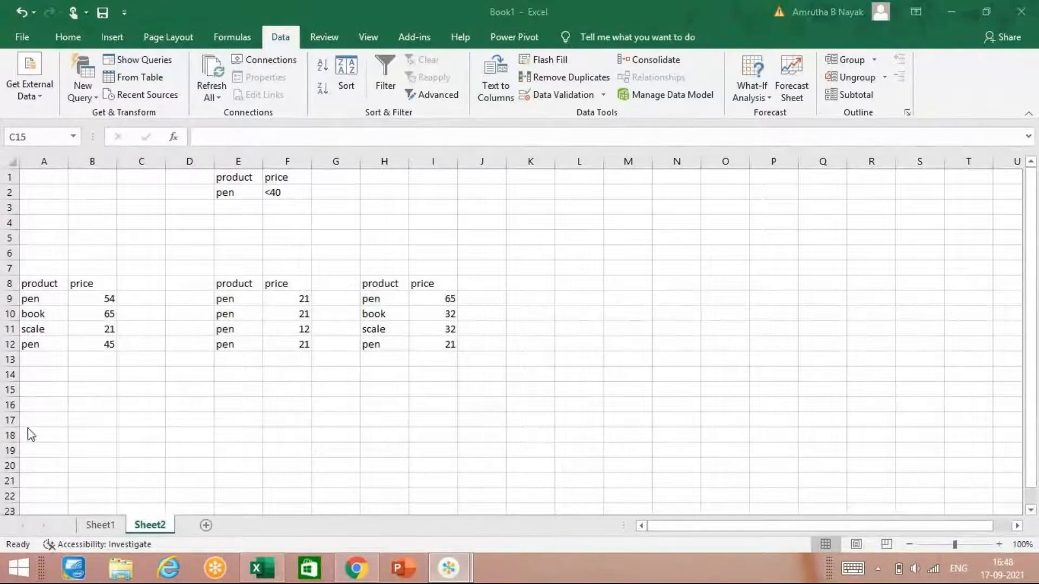
click(71, 383)
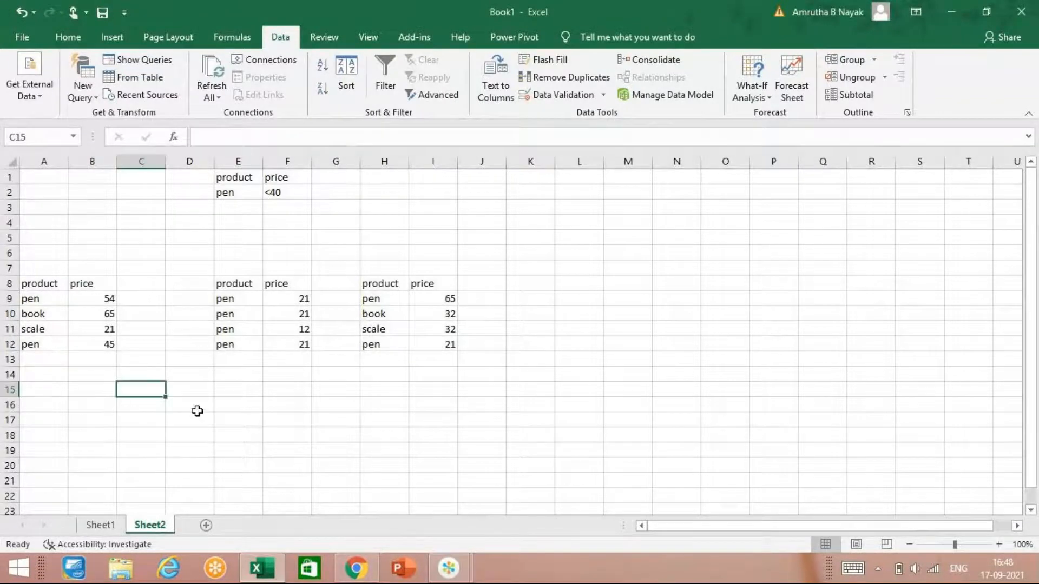
mouse_move(448, 569)
click(487, 483)
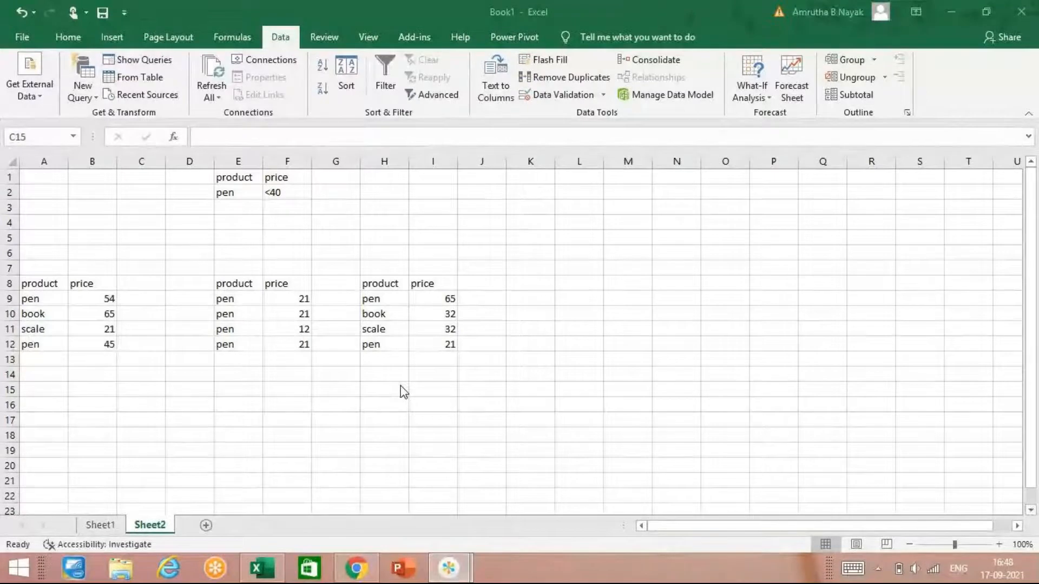
click(24, 383)
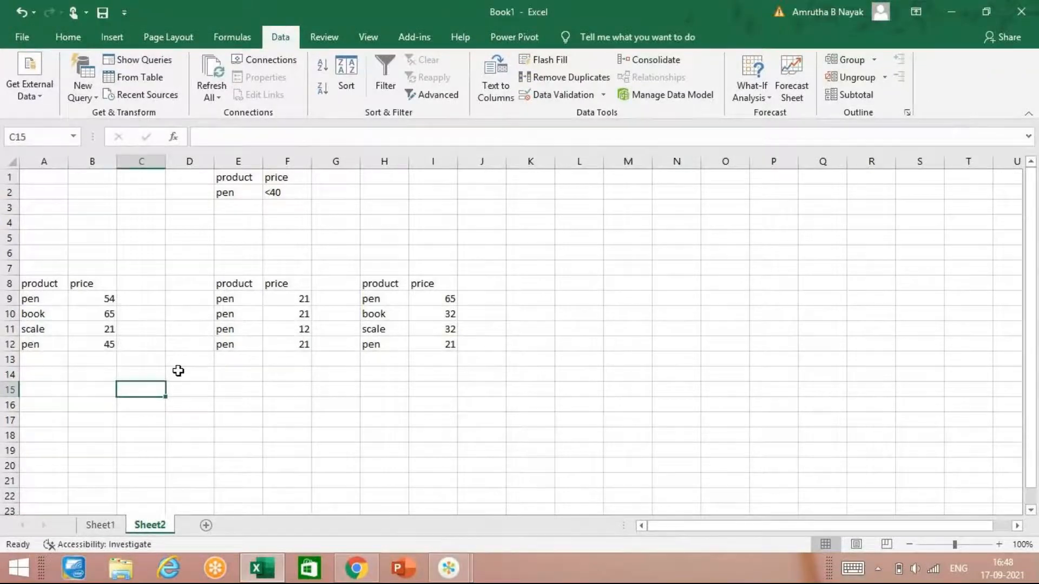
Step: Consolidate the price ranges B9:B12, F9:F12 and I9:I12 with the Sum function, placing the results from cell B14
click(102, 370)
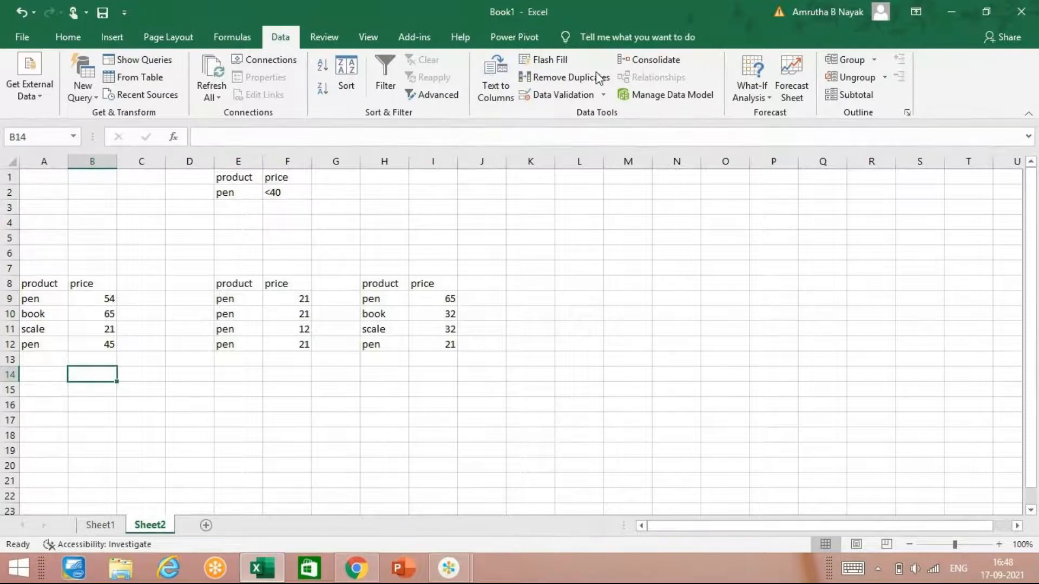
click(628, 61)
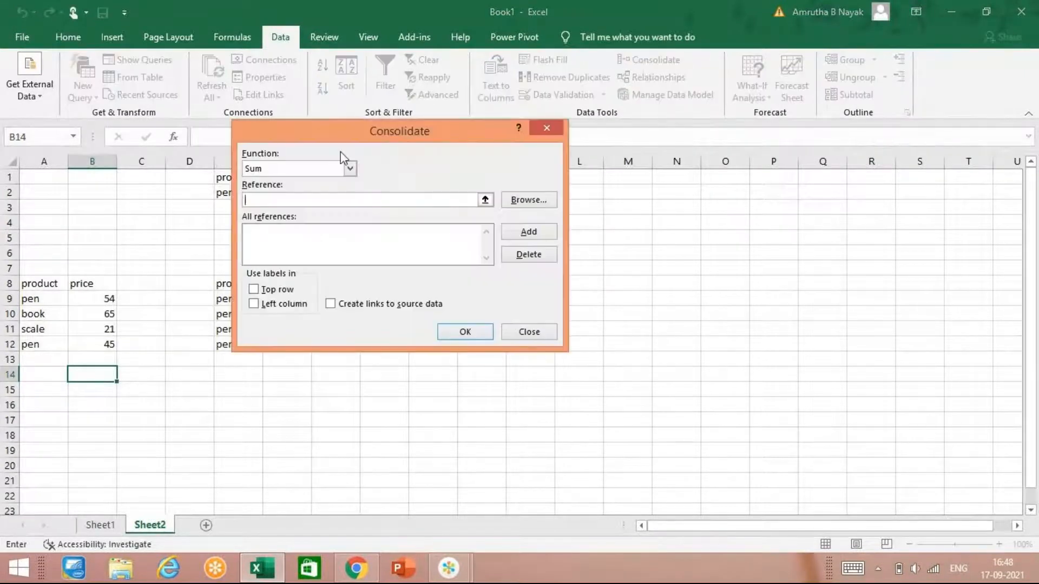
drag(350, 143, 601, 174)
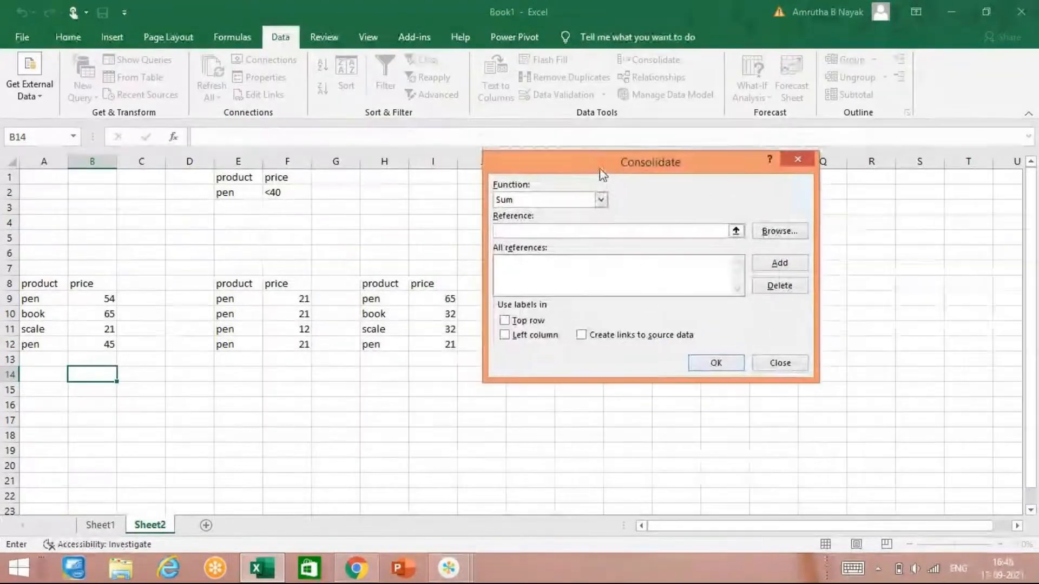
drag(102, 299, 107, 344)
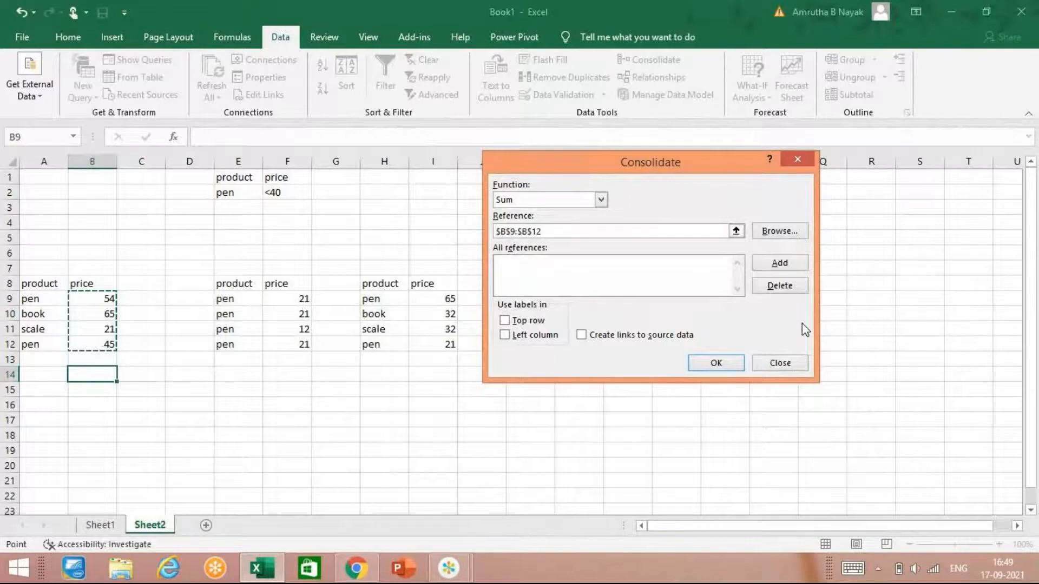
click(794, 262)
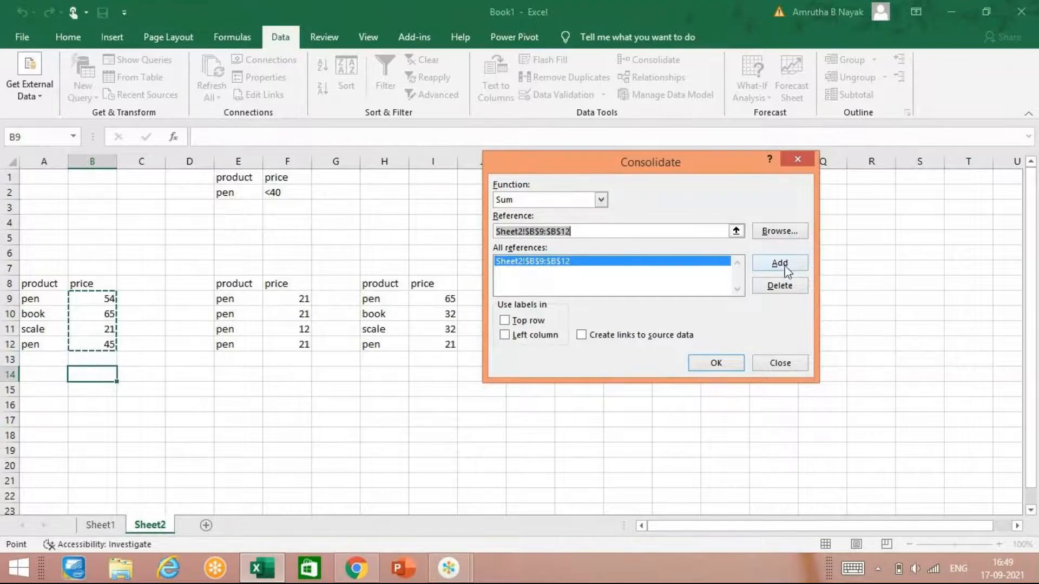
drag(281, 299, 290, 344)
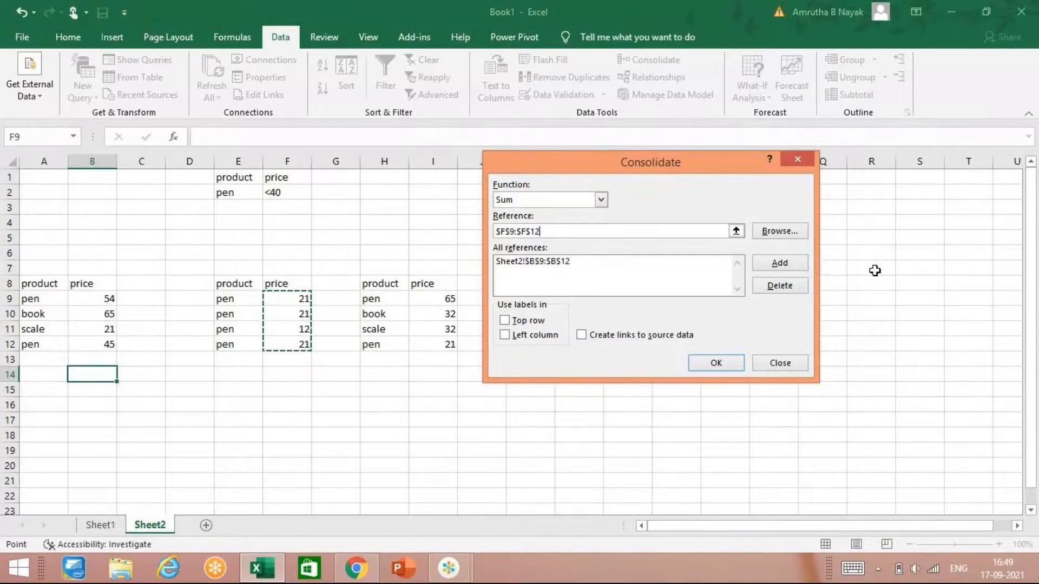
click(781, 265)
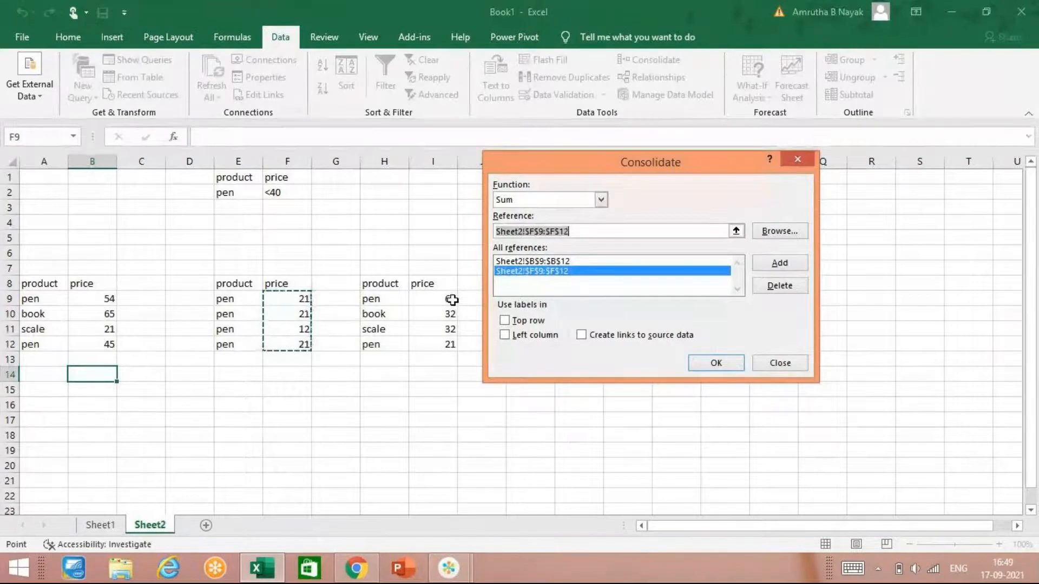
drag(448, 297, 450, 344)
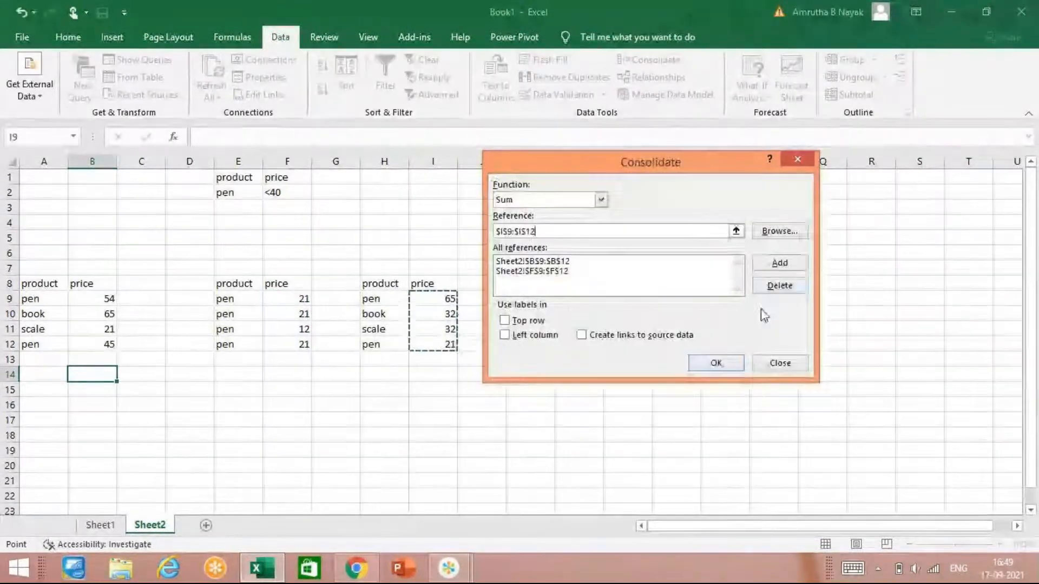
click(787, 265)
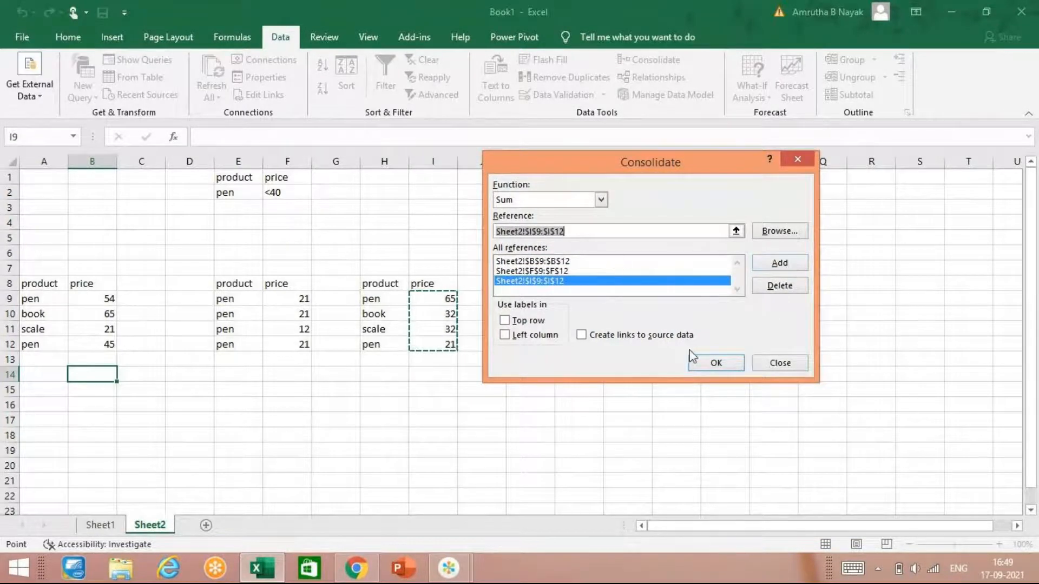
click(714, 363)
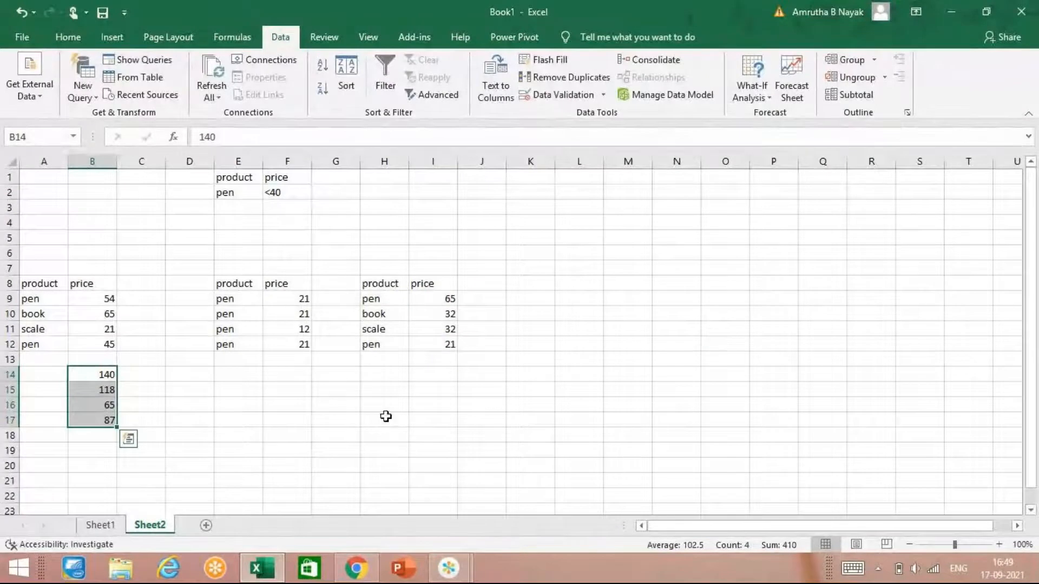
click(237, 385)
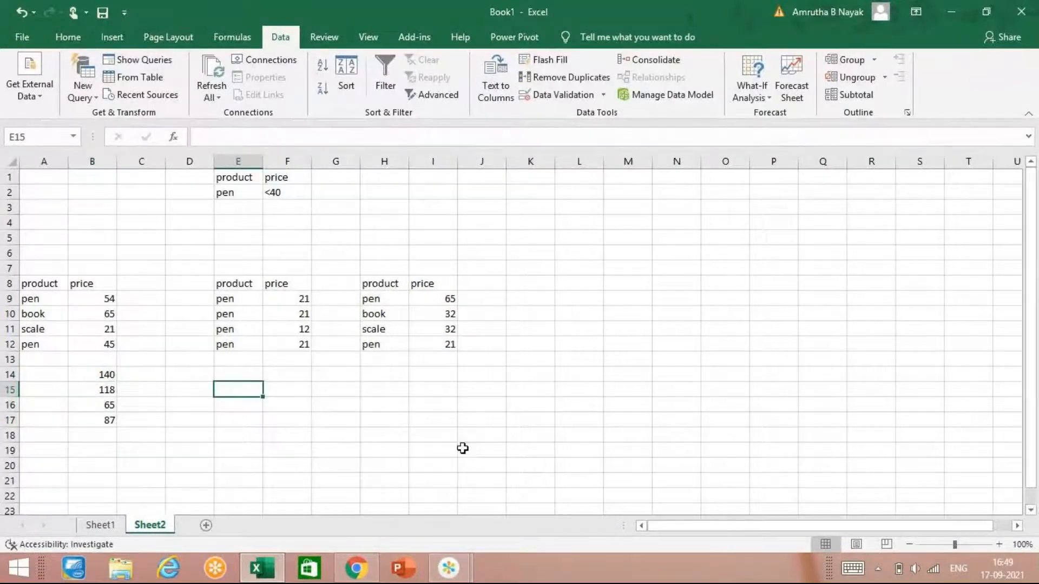
click(502, 428)
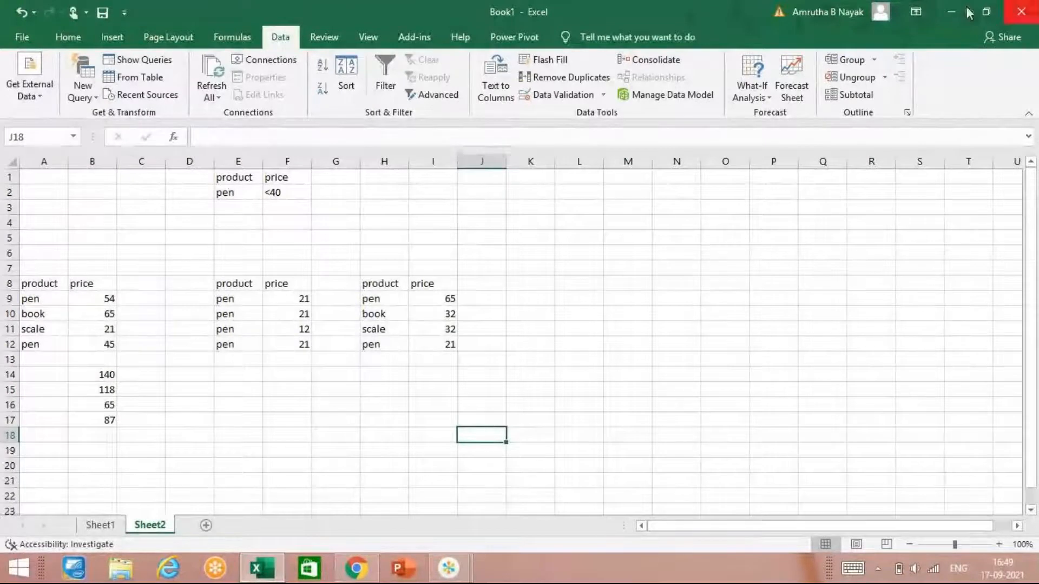
Step: Open the Power Pivot data model window, view its external data source options and close it
click(697, 96)
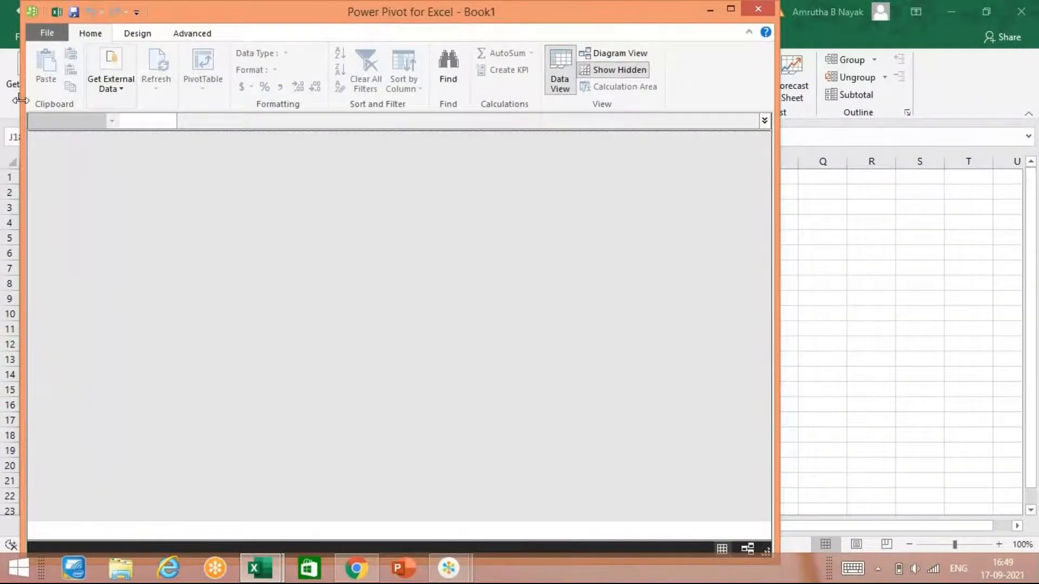
click(137, 90)
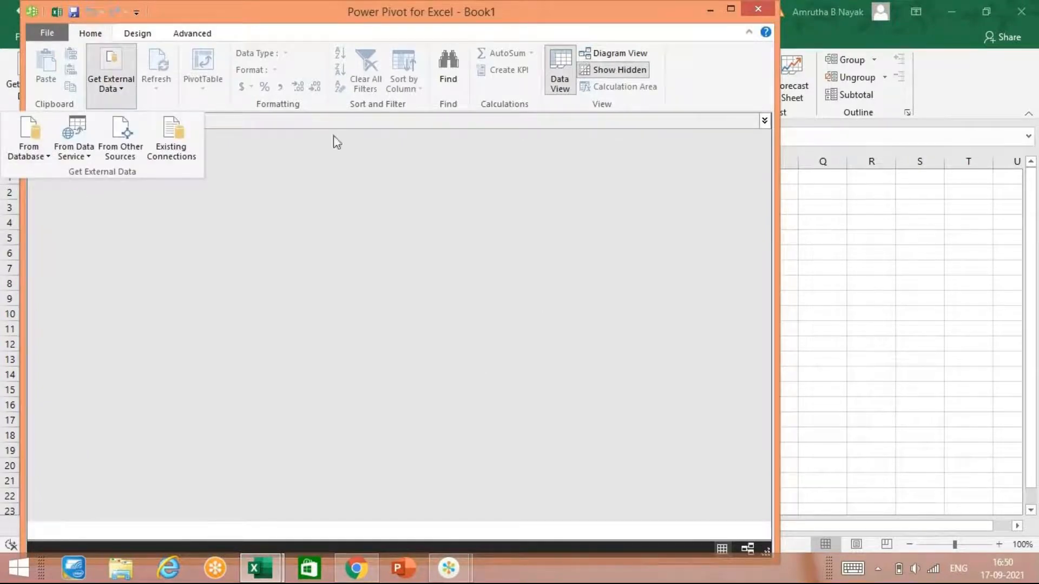
click(760, 8)
click(760, 7)
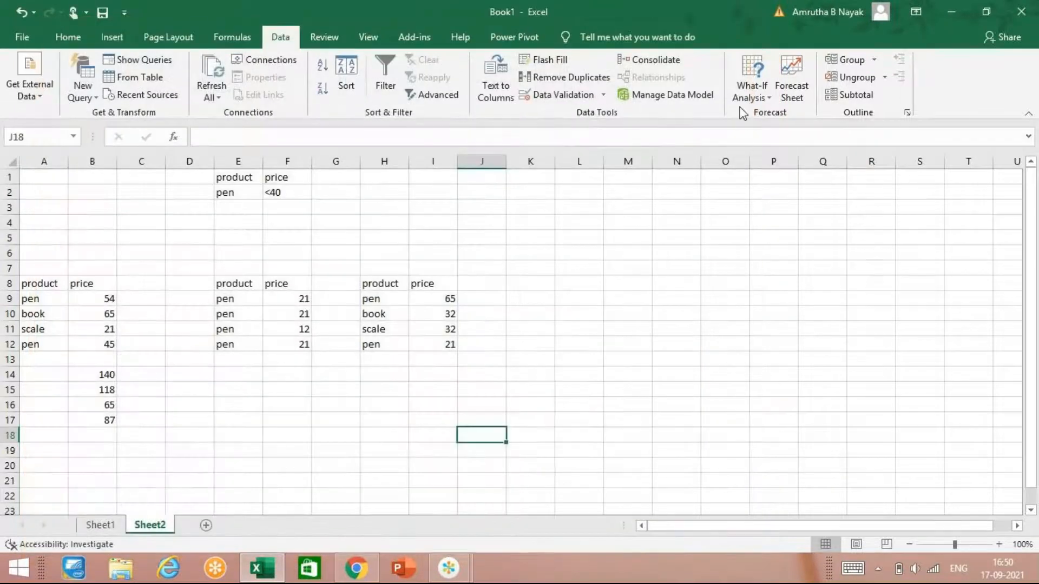
click(752, 87)
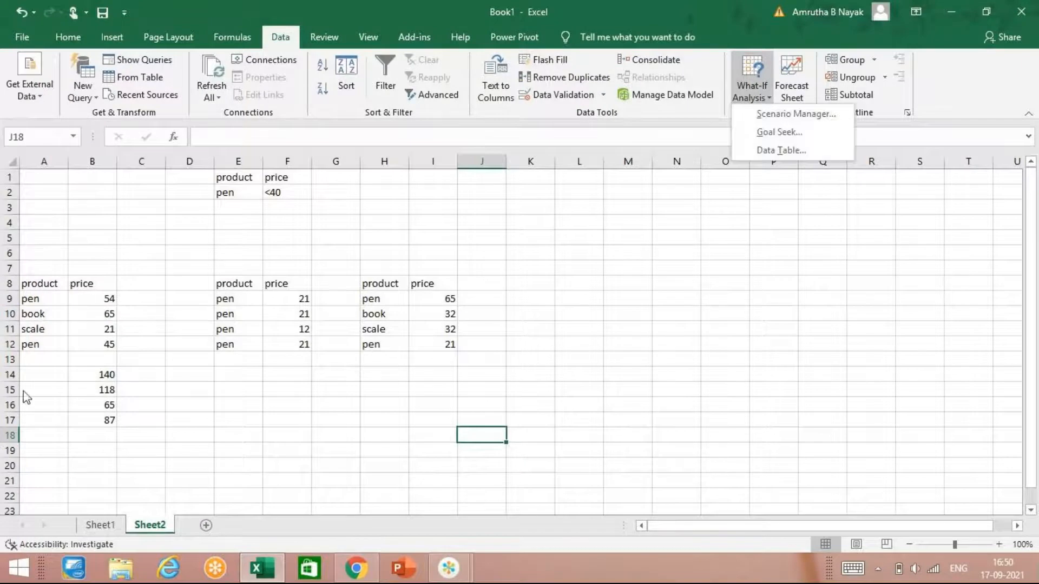
click(436, 382)
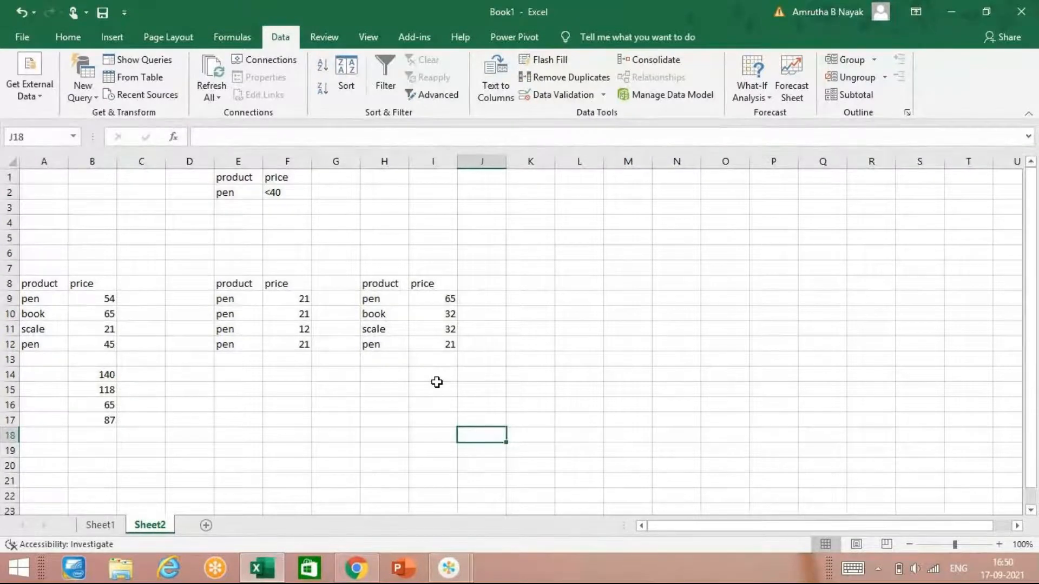
mouse_move(448, 568)
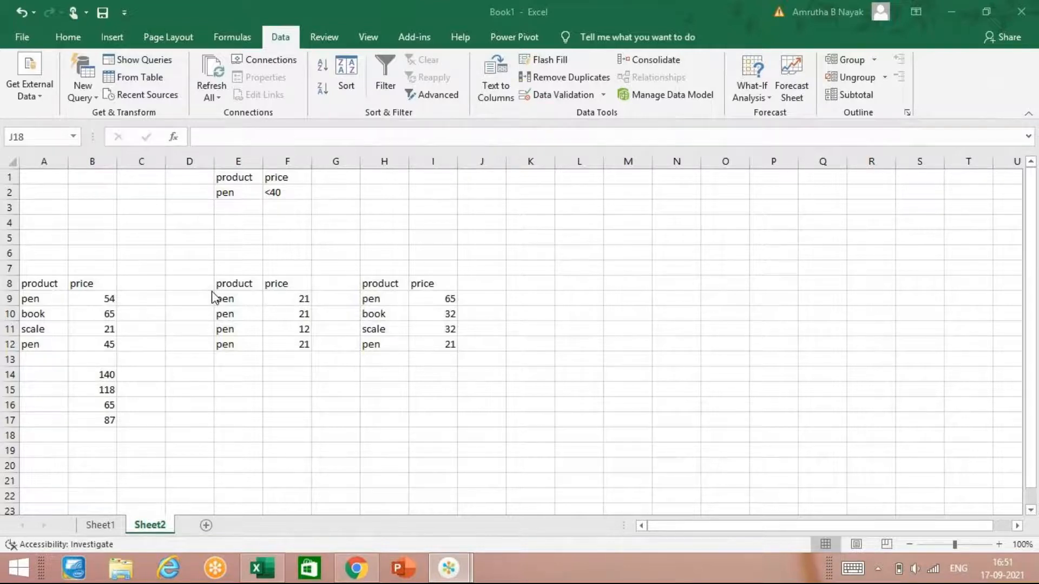
click(21, 422)
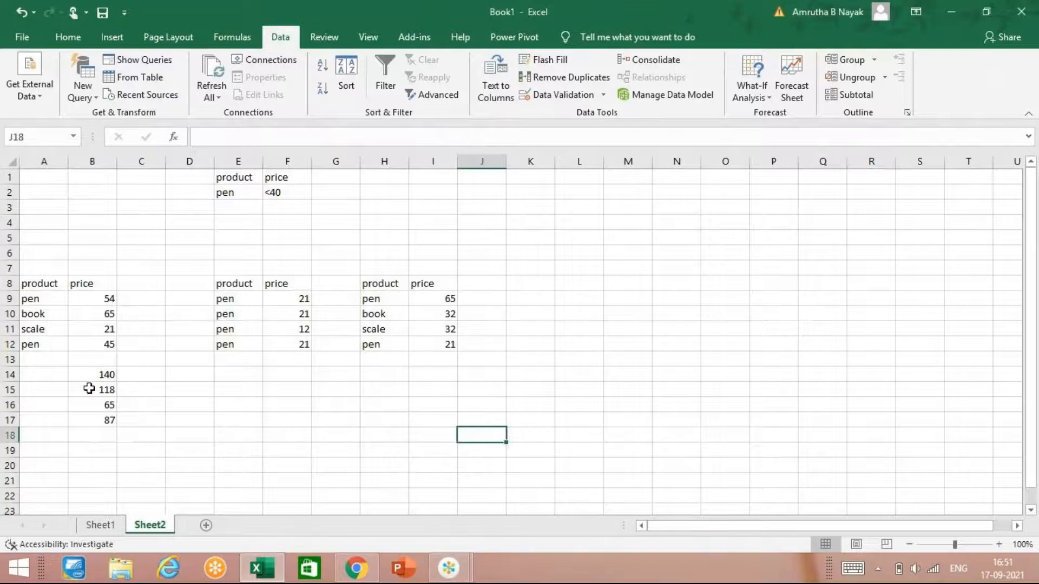
Step: Start adding a new scenario in Scenario Manager with A9:B9 as the changing cells
click(45, 299)
drag(45, 299, 72, 297)
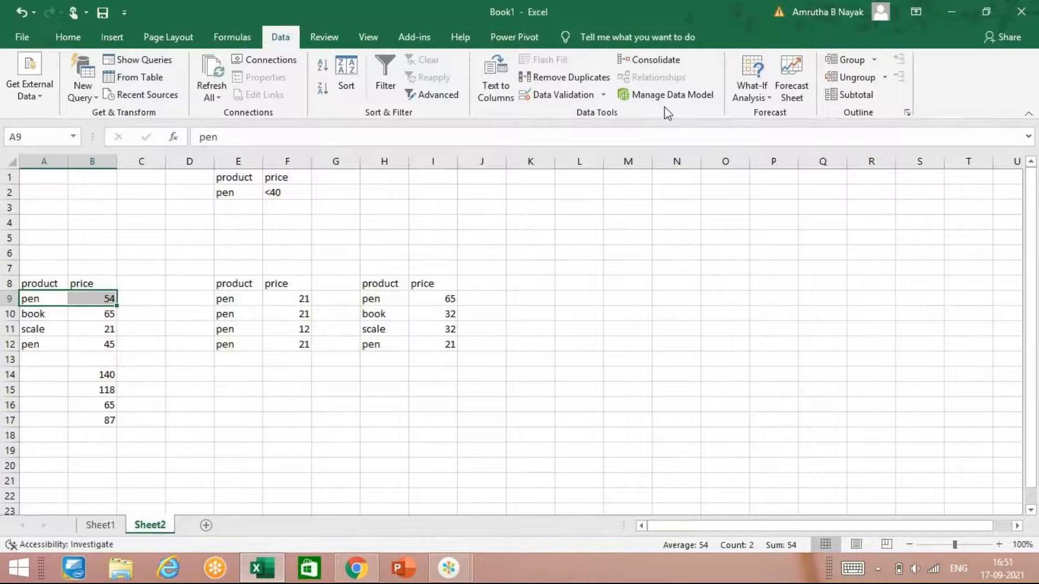
click(772, 99)
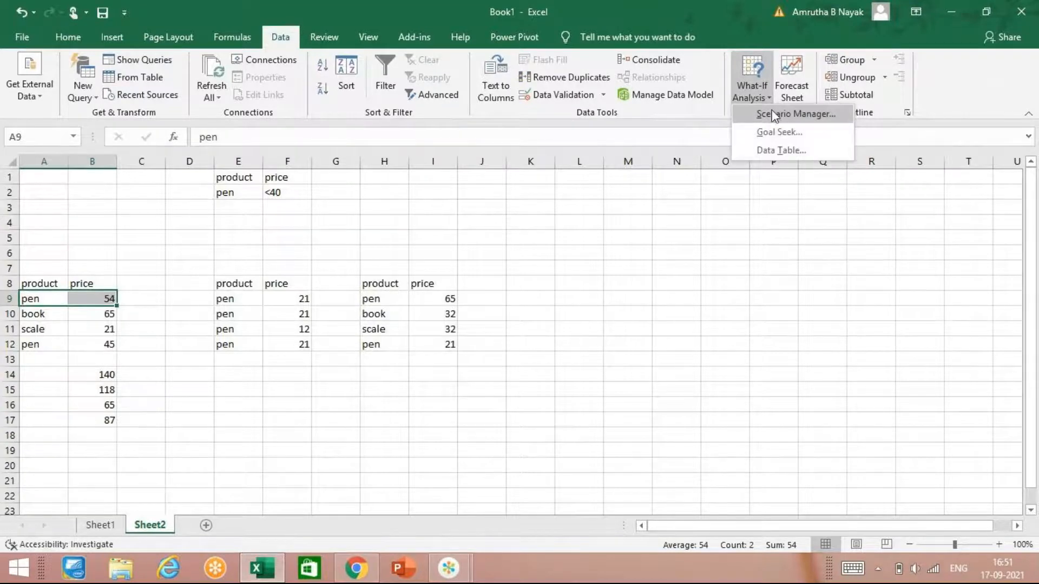
click(776, 115)
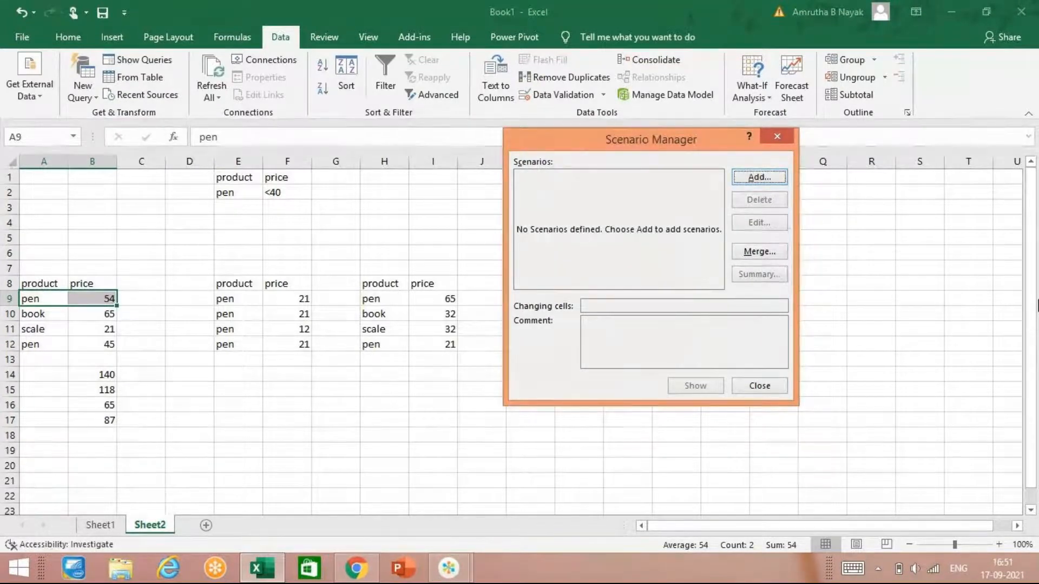
click(758, 183)
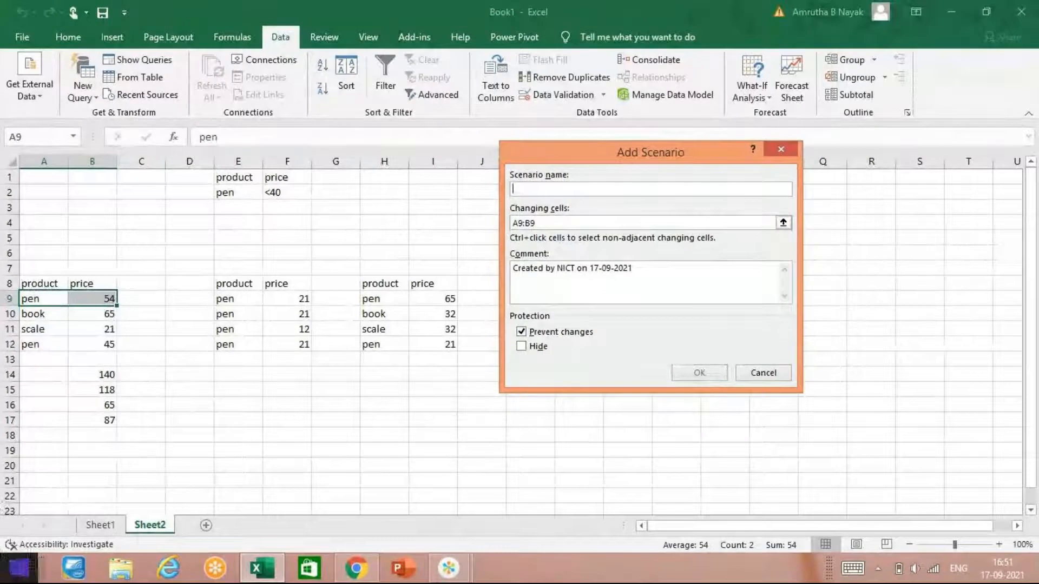
click(467, 568)
click(482, 525)
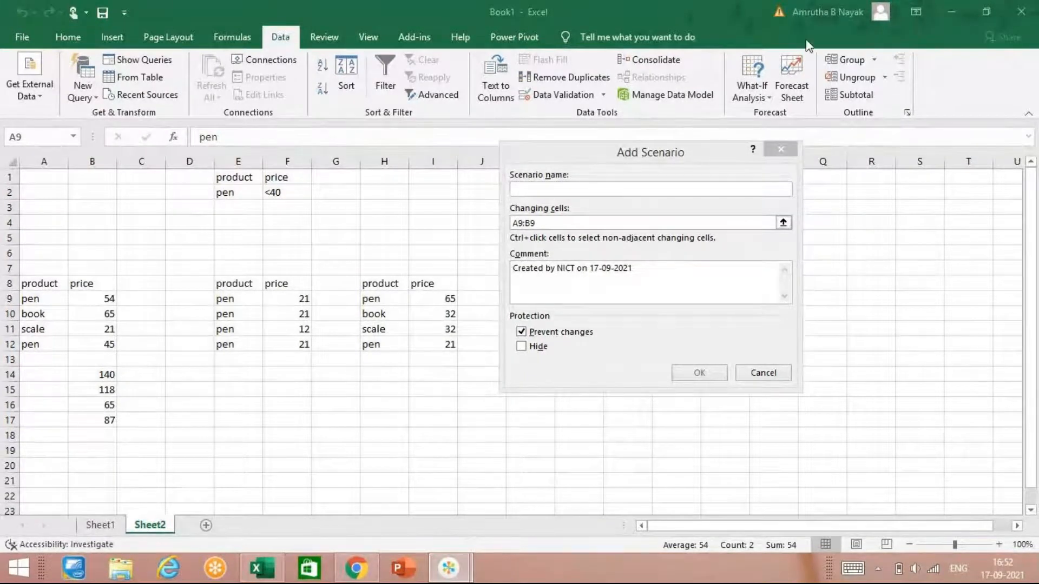
click(806, 54)
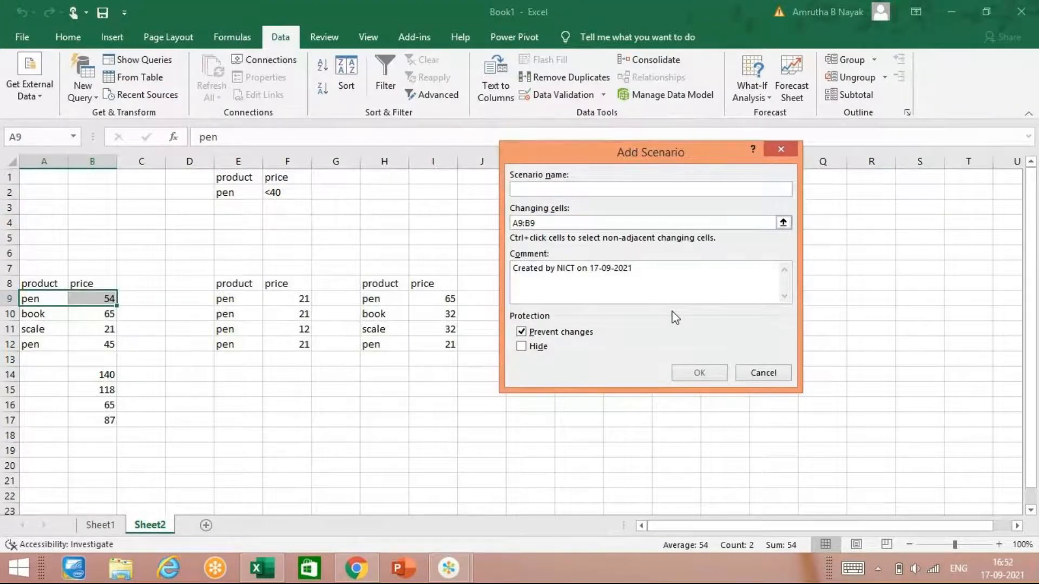
Step: Name the scenario 2000 and set its value for B9 to 50, keeping pen for A9
text(2000)
key(Return)
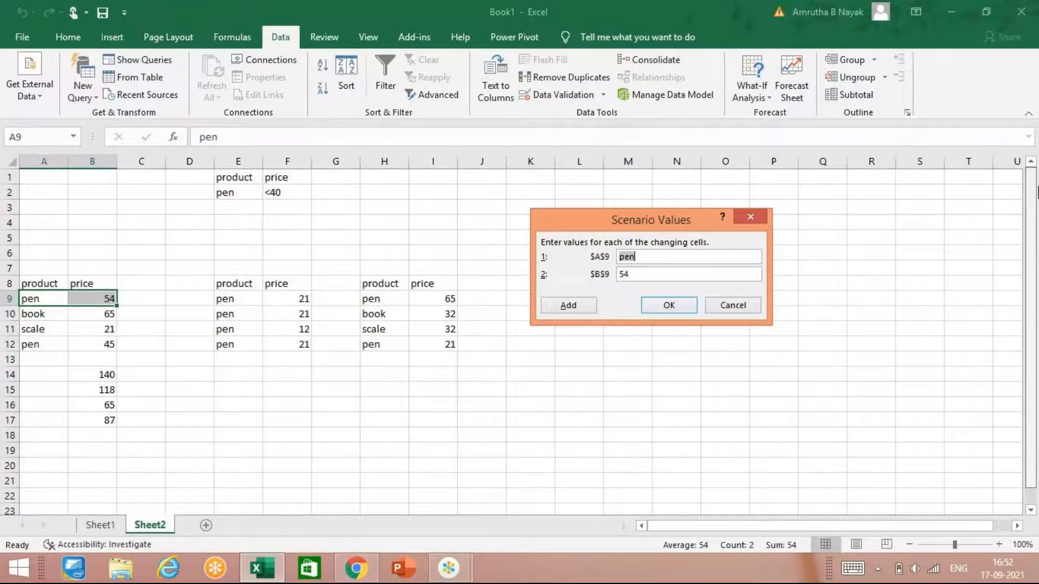
key(Tab)
text(50)
key(Return)
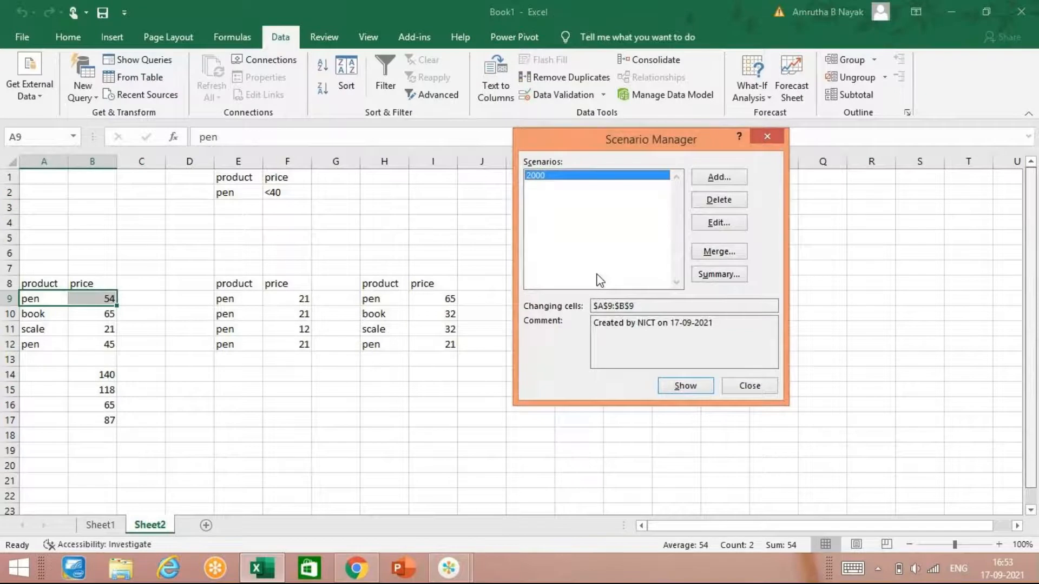
Step: Add a second scenario named 2010 for A9:B9 with the B9 value set to 75
click(720, 183)
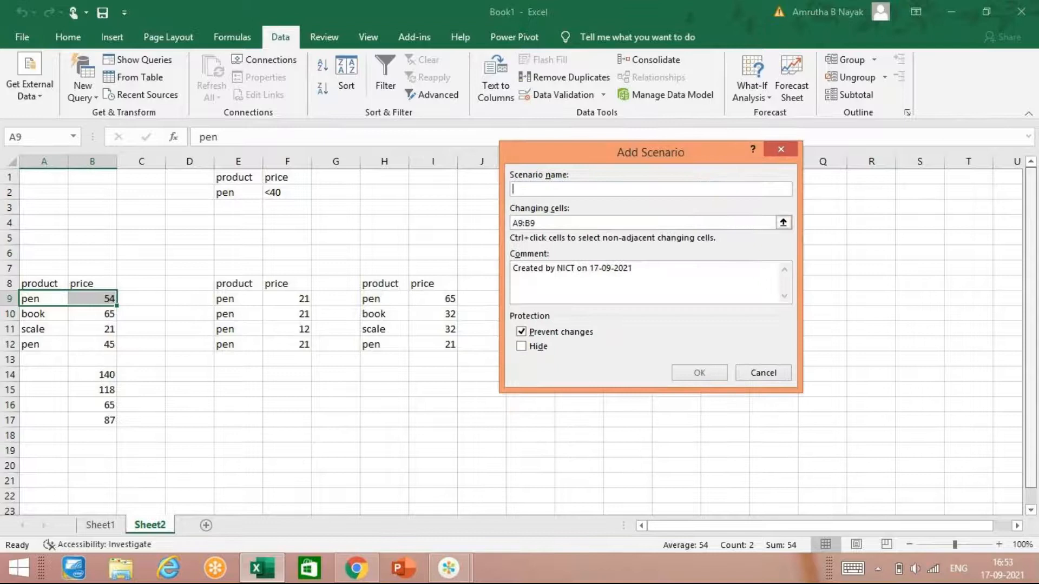
text(2010)
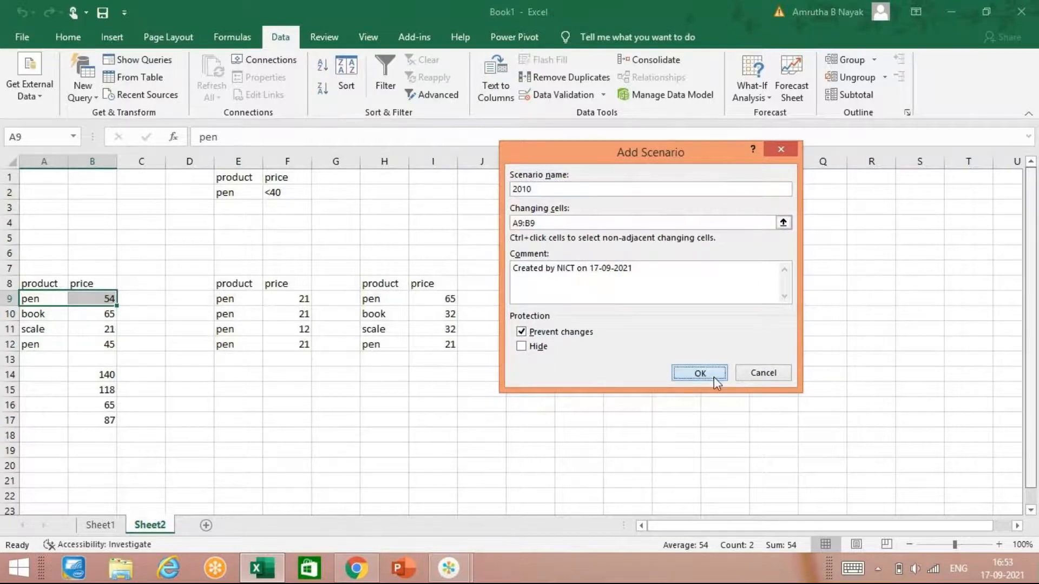
click(713, 376)
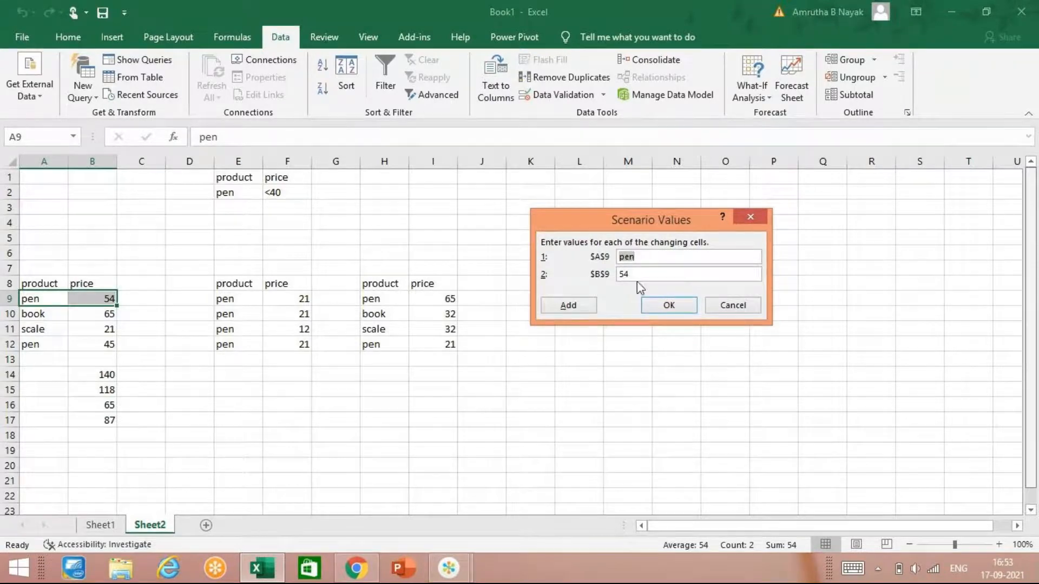
click(616, 277)
click(655, 270)
key(BackSpace)
key(BackSpace)
text(78)
key(Return)
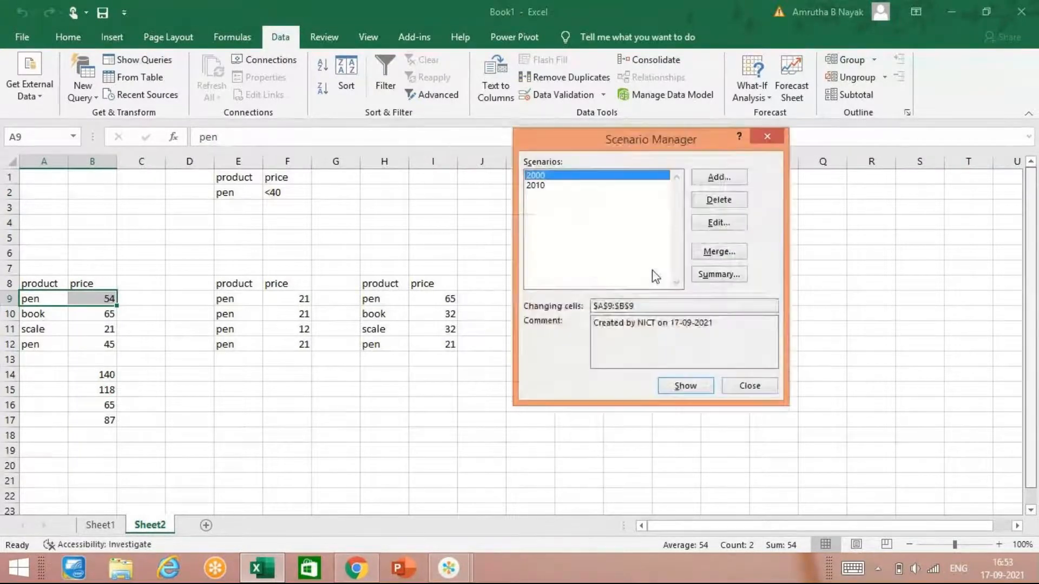
Step: Add a third scenario named 2015 for A9:B9 with the B9 value set to 100
click(712, 184)
text(2015)
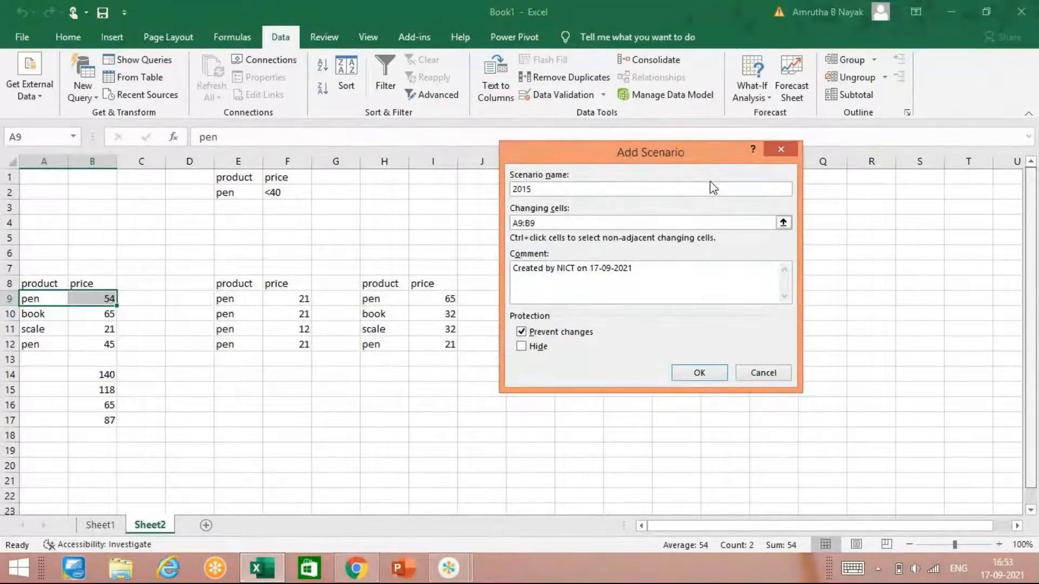
key(Return)
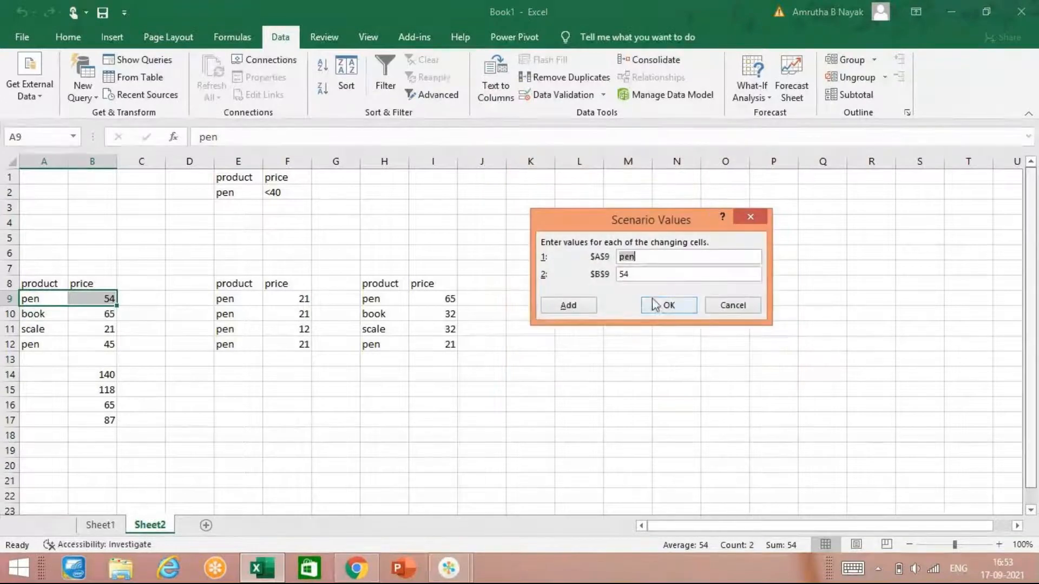
click(620, 279)
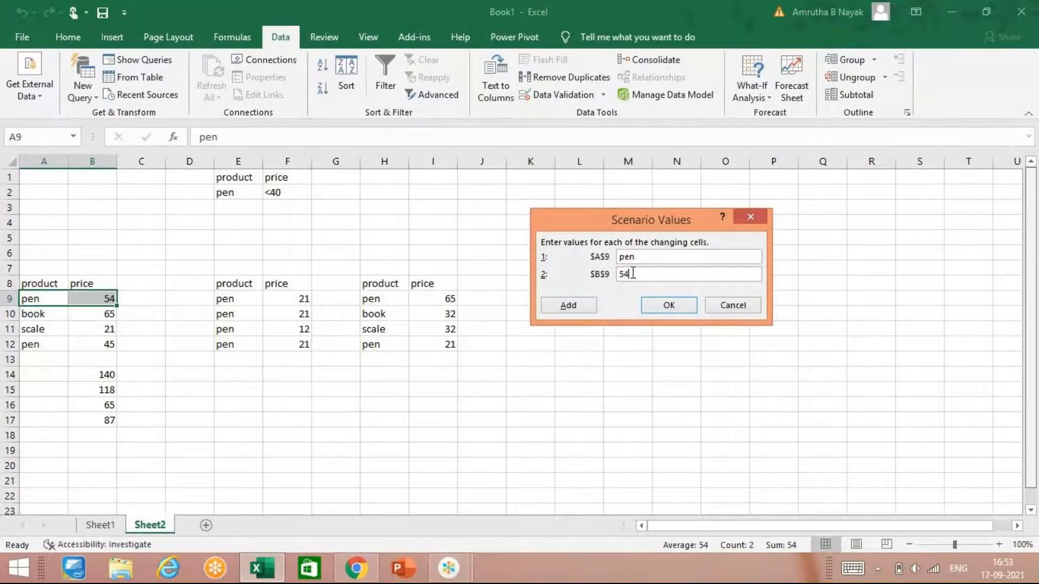
drag(633, 273, 615, 276)
key(BackSpace)
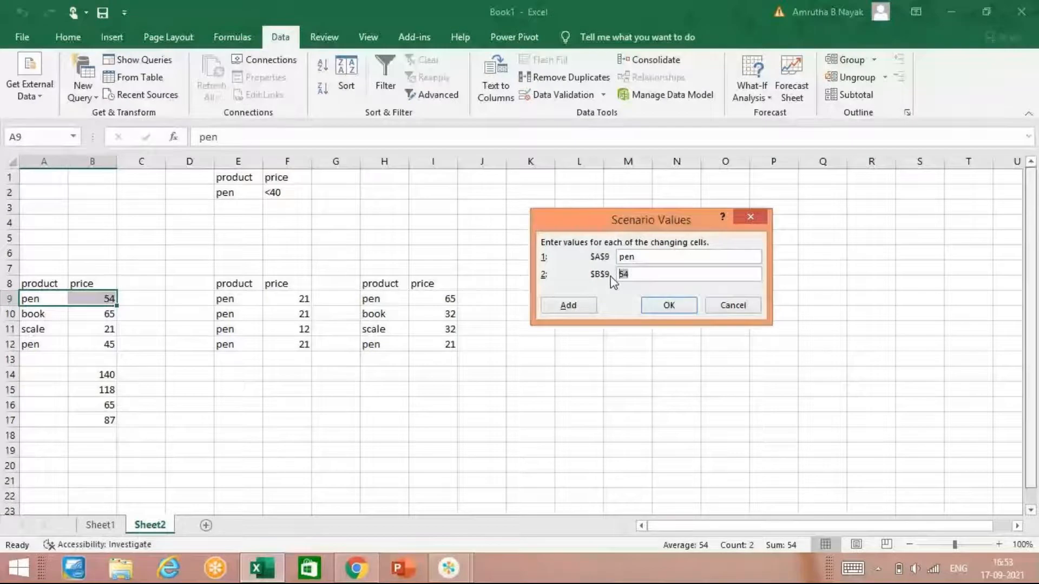
text(100)
click(669, 304)
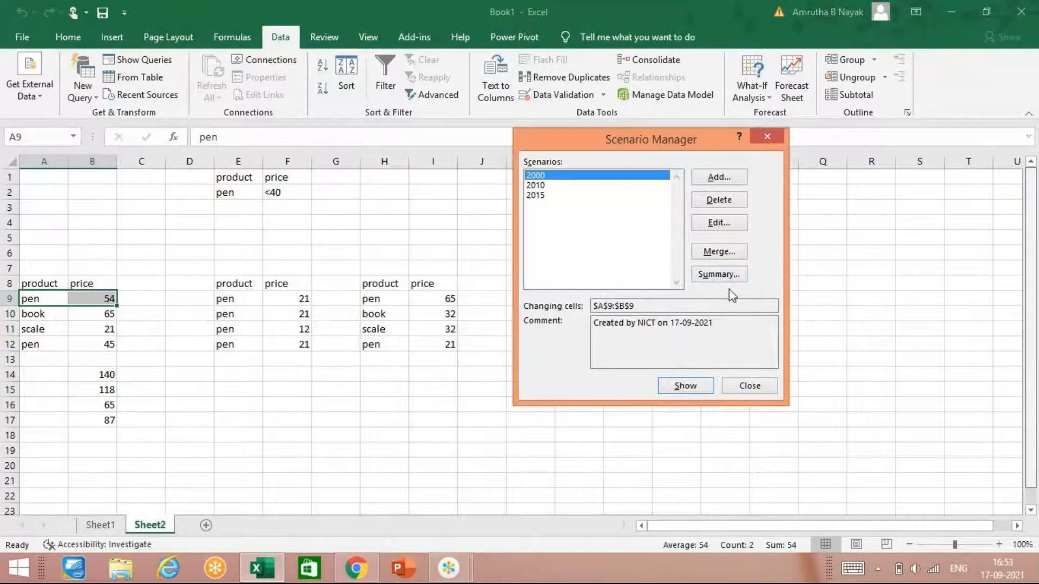
Step: Generate a scenario summary report without result cells and return to Sheet2
click(734, 276)
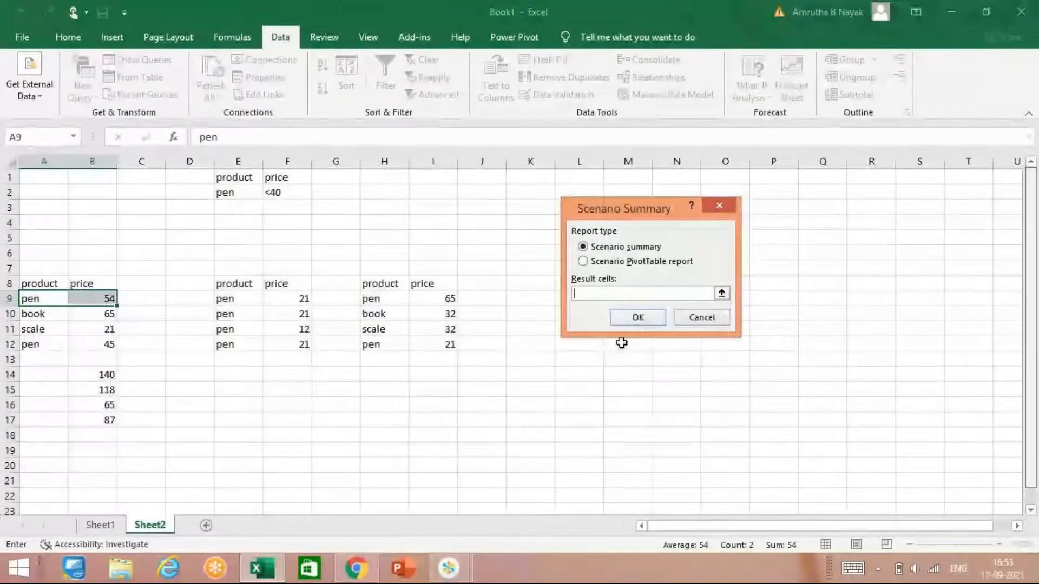
click(640, 315)
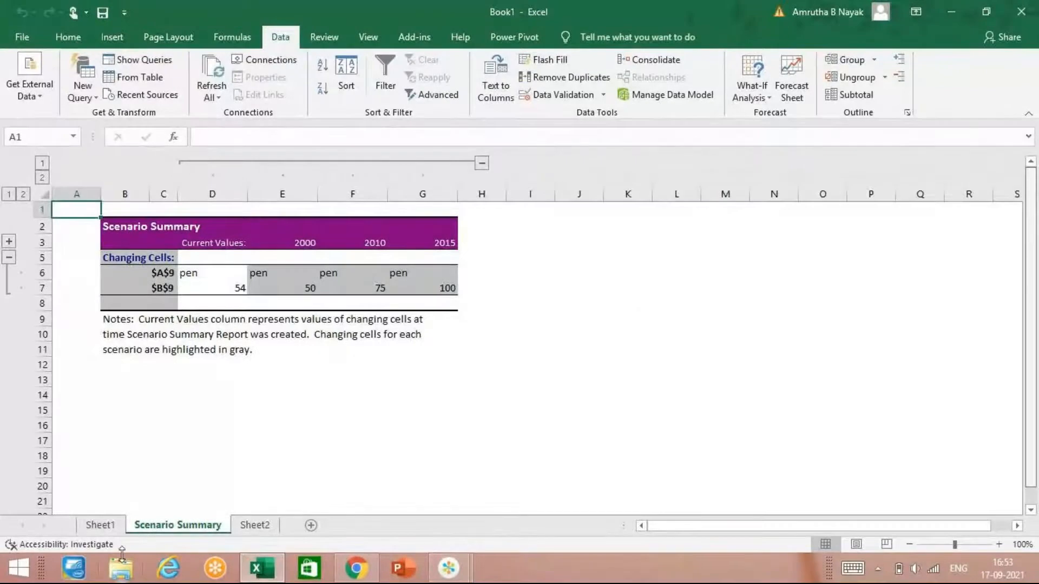
click(750, 93)
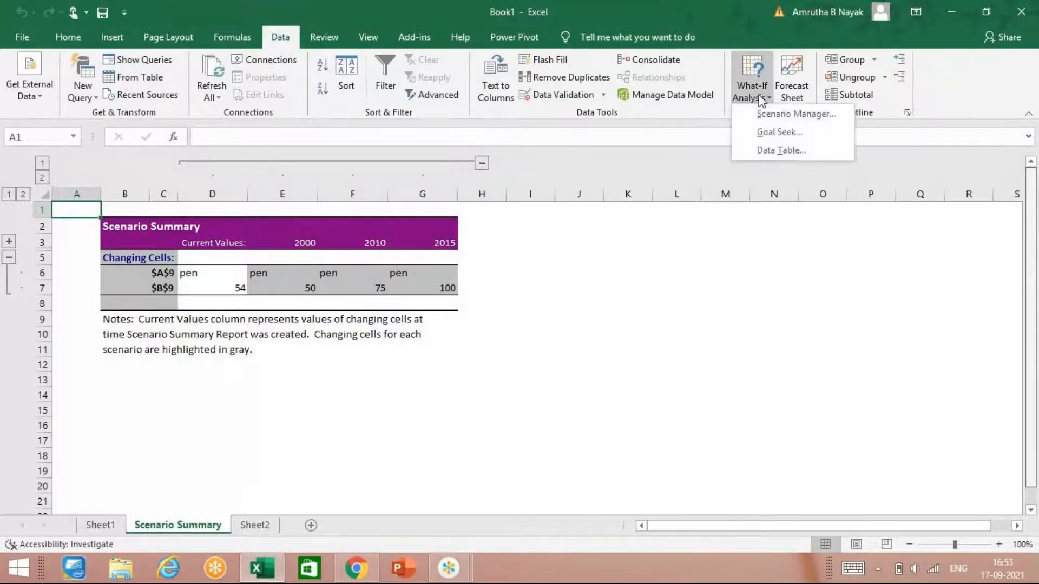
click(255, 525)
click(250, 525)
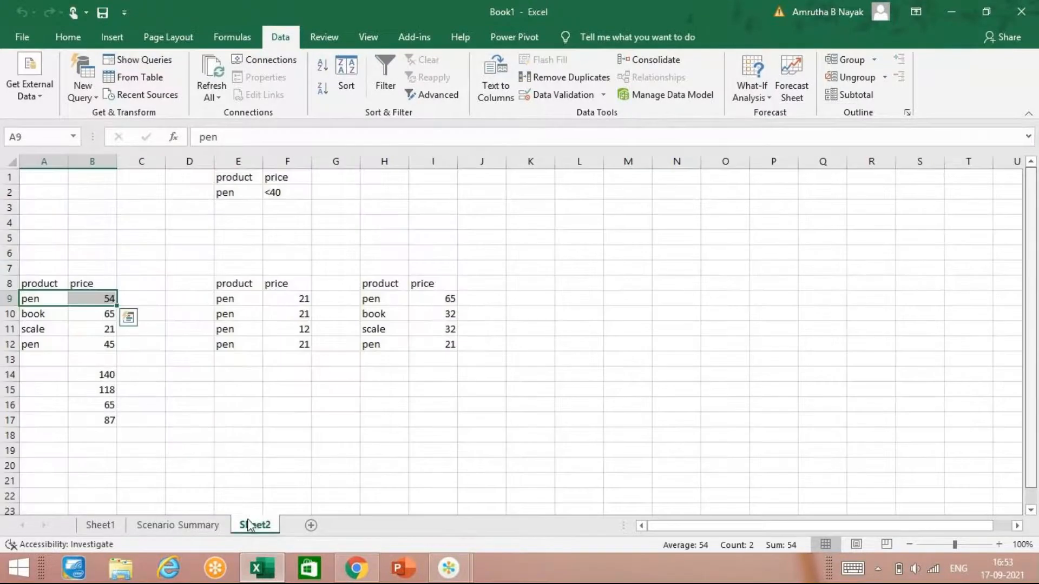
Step: Total the middle table's prices F9:F12 in cell F13 with the SUM function
click(234, 401)
click(310, 358)
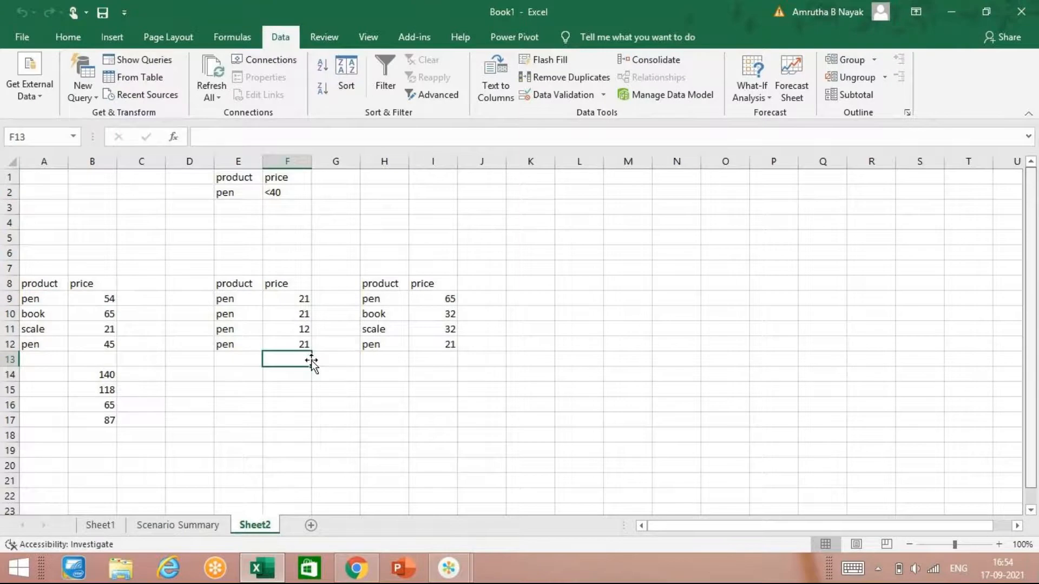
text(=sy)
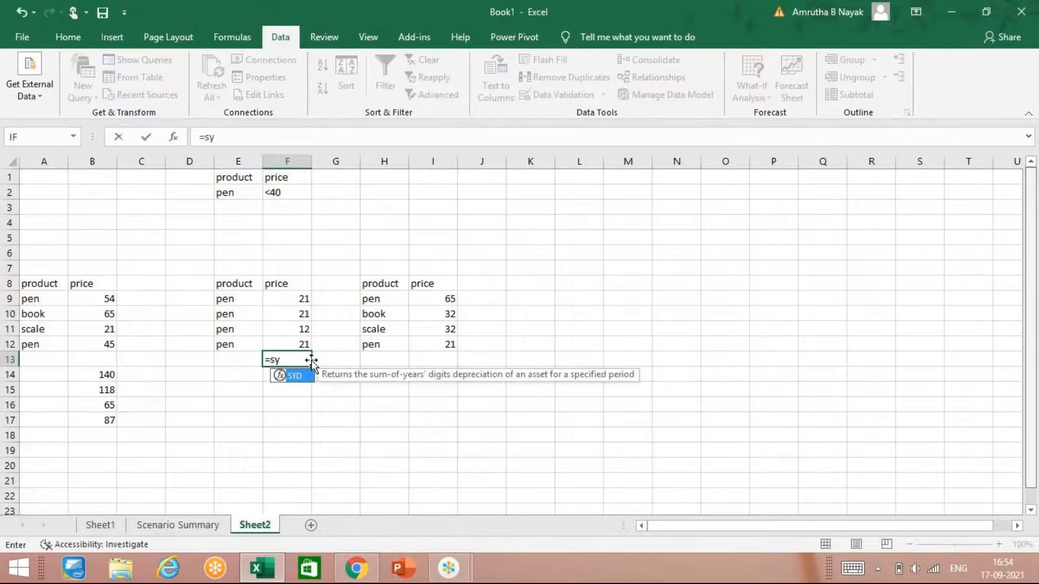
key(BackSpace)
text(um()
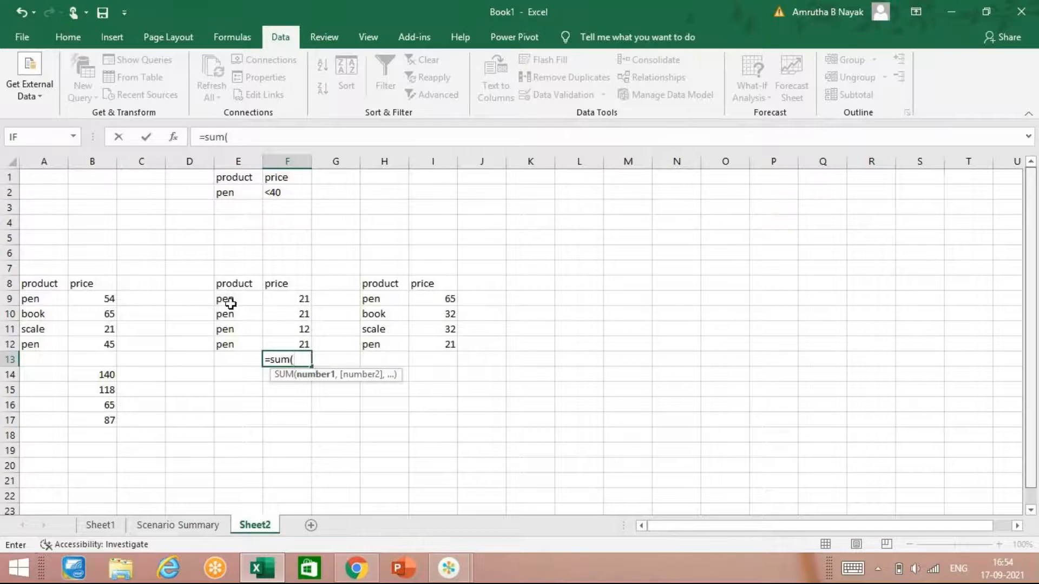
click(269, 299)
drag(269, 299, 286, 341)
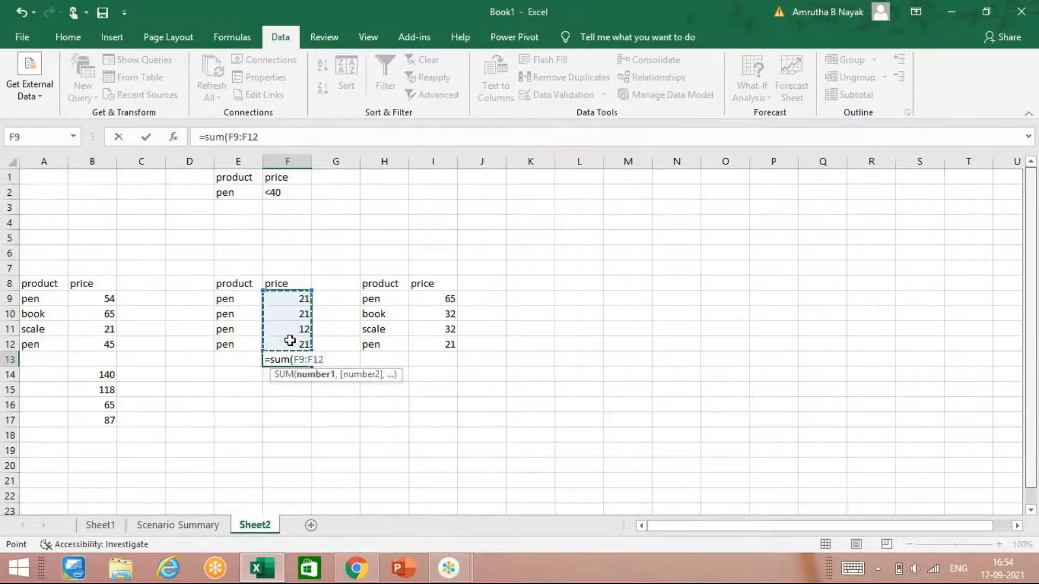
key(Return)
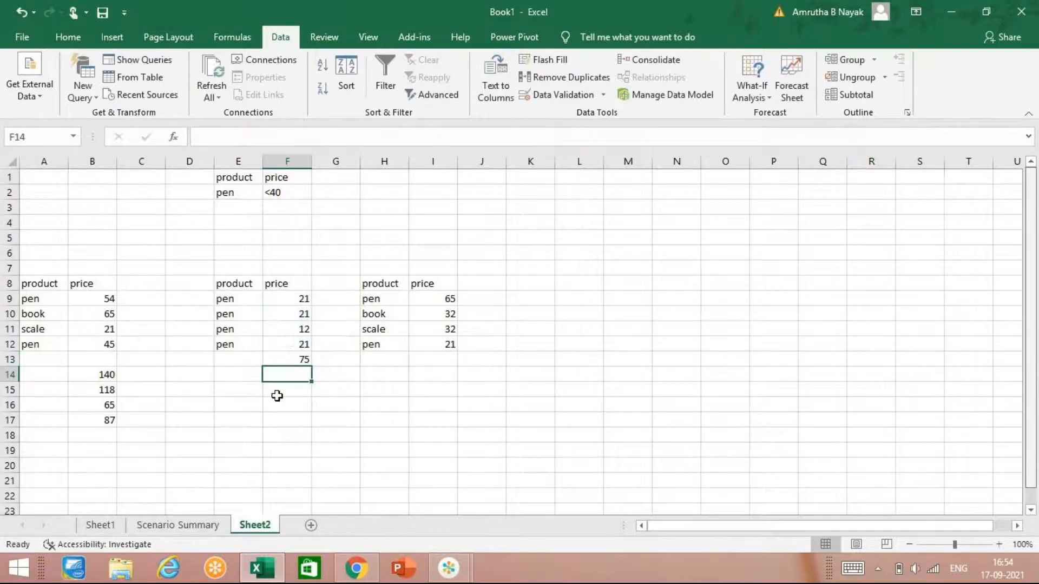
click(283, 359)
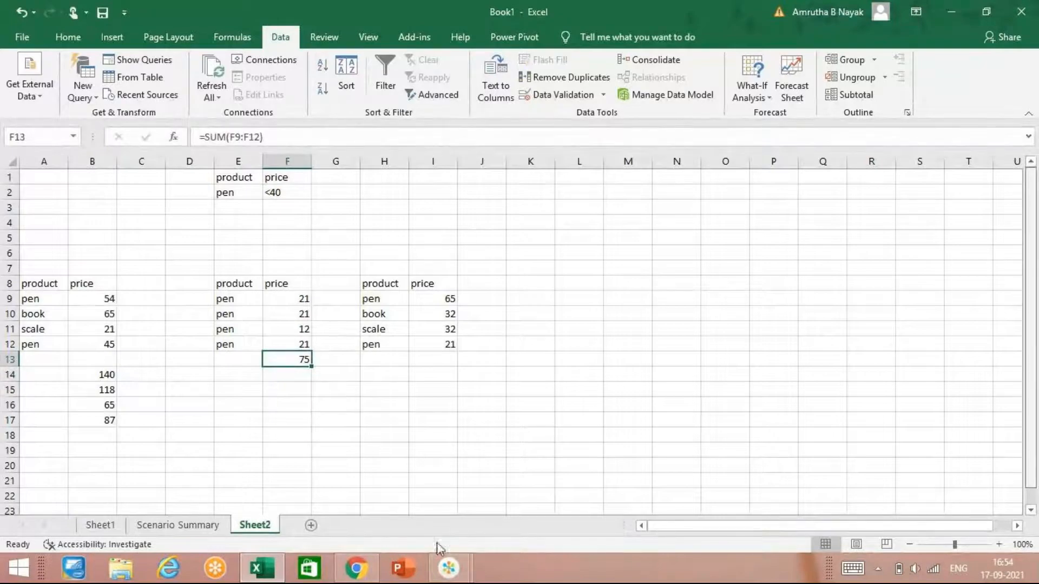
mouse_move(461, 568)
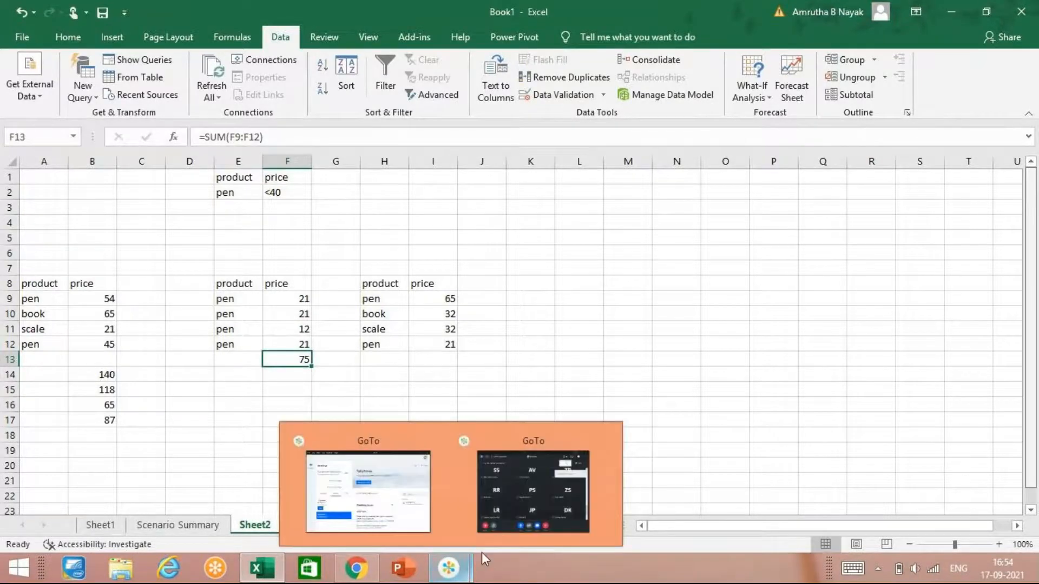
mouse_move(527, 515)
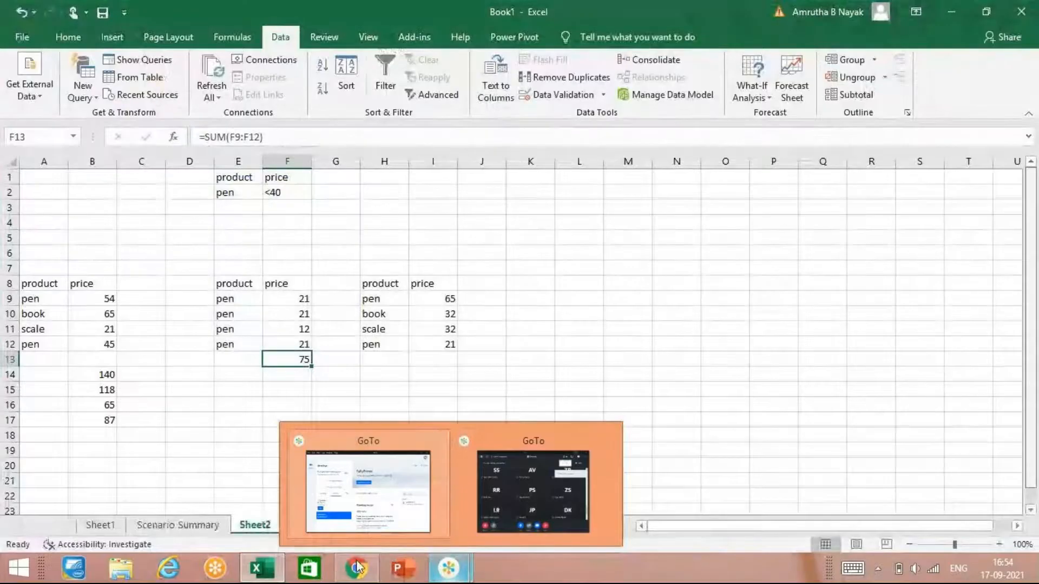
mouse_move(341, 572)
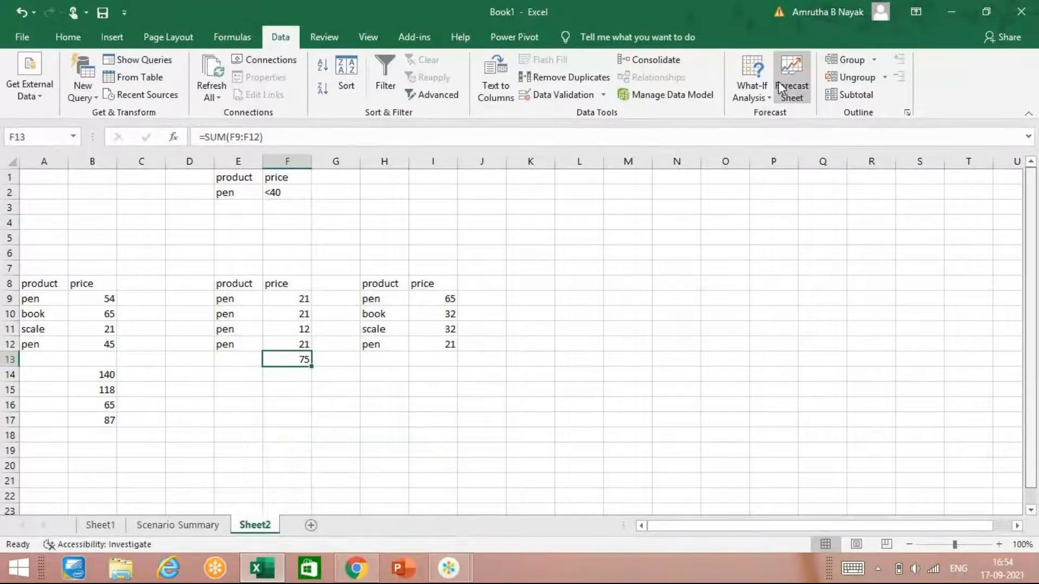
Step: Use Goal Seek to bring the total in F13 to 100 by changing cell F11, and keep the solution
click(751, 87)
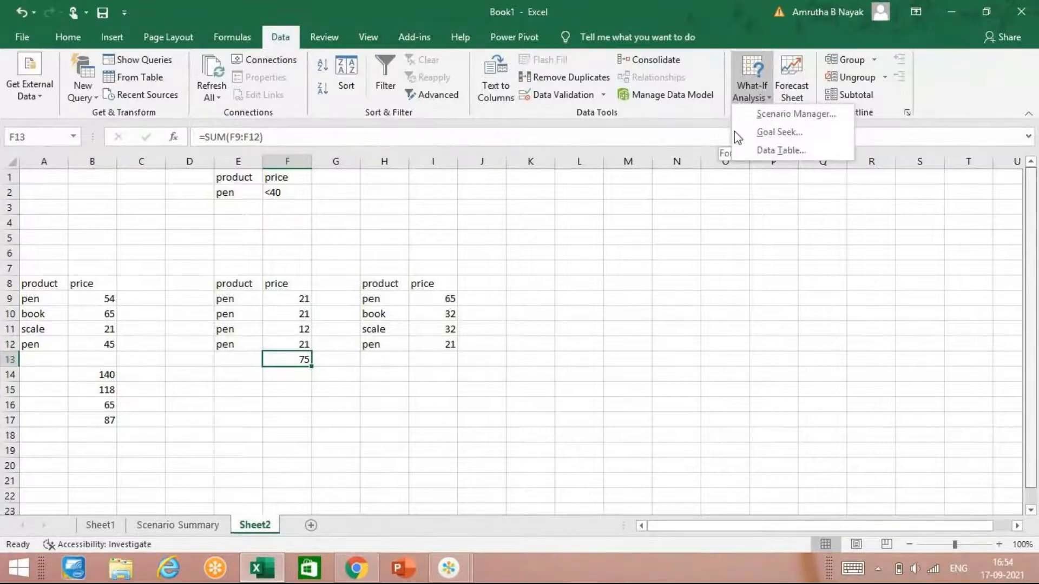
click(785, 134)
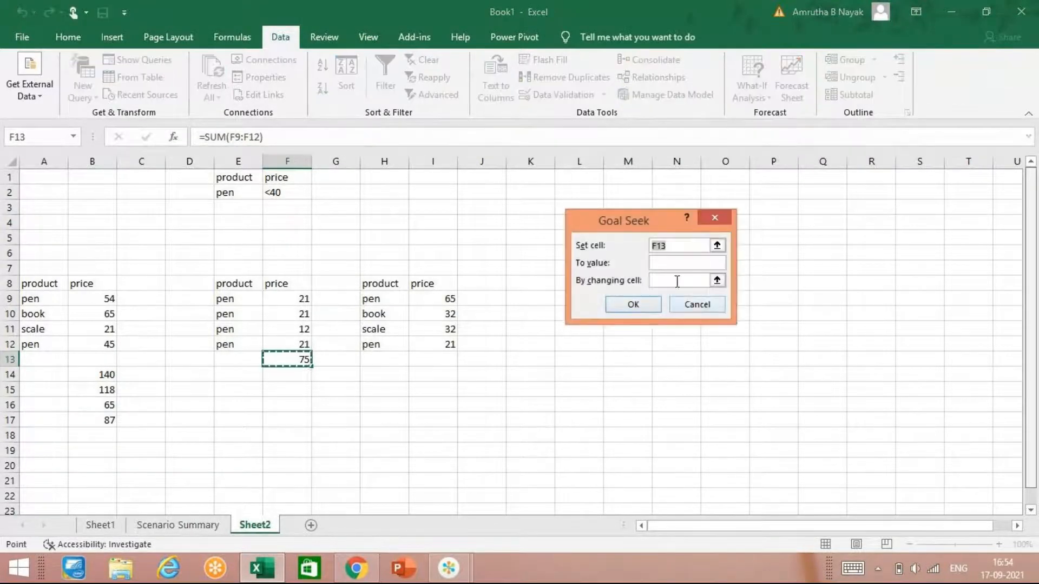
click(680, 264)
text(100)
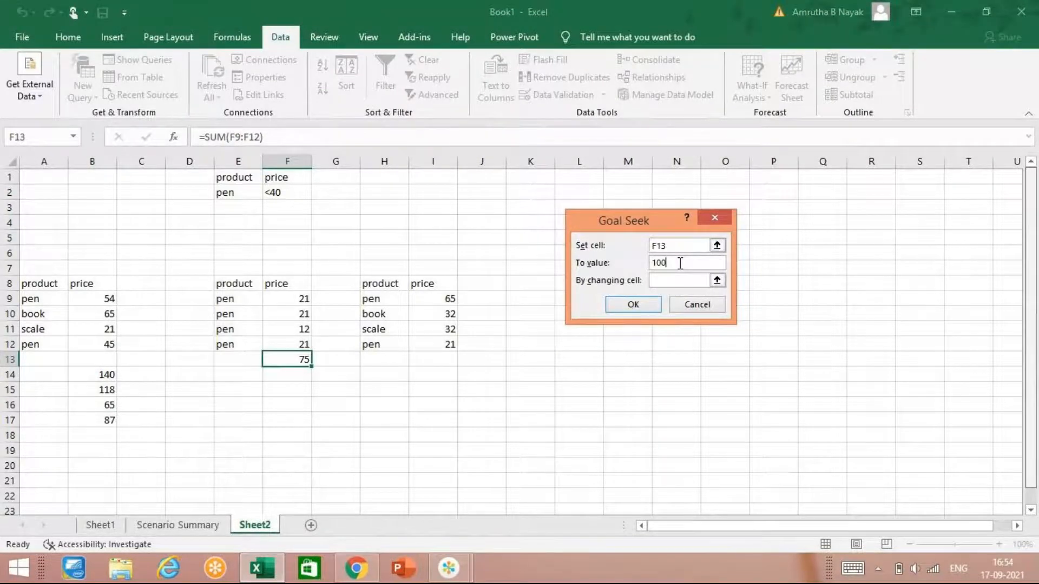
click(693, 281)
click(297, 328)
click(640, 309)
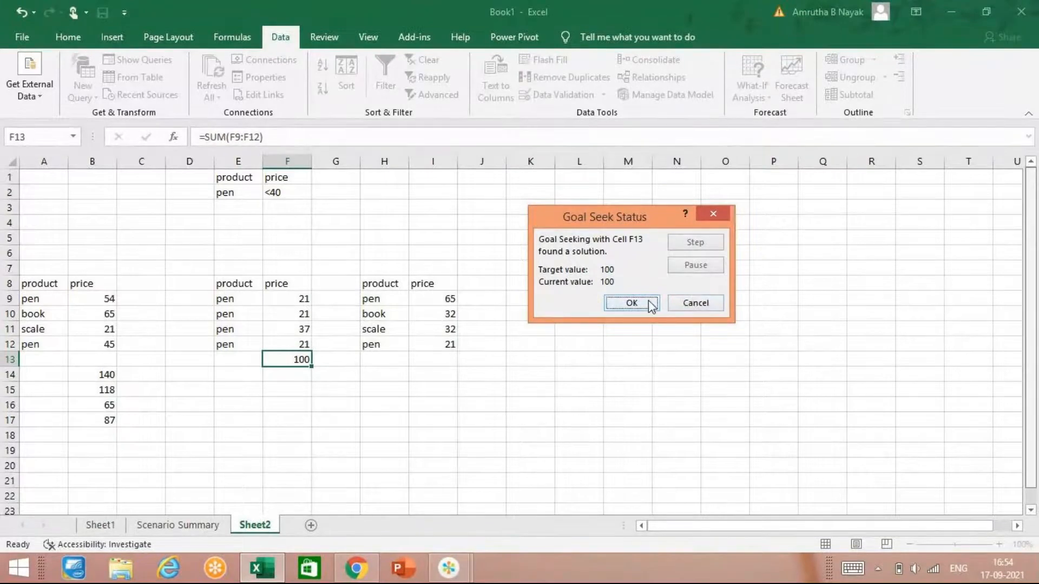
click(632, 303)
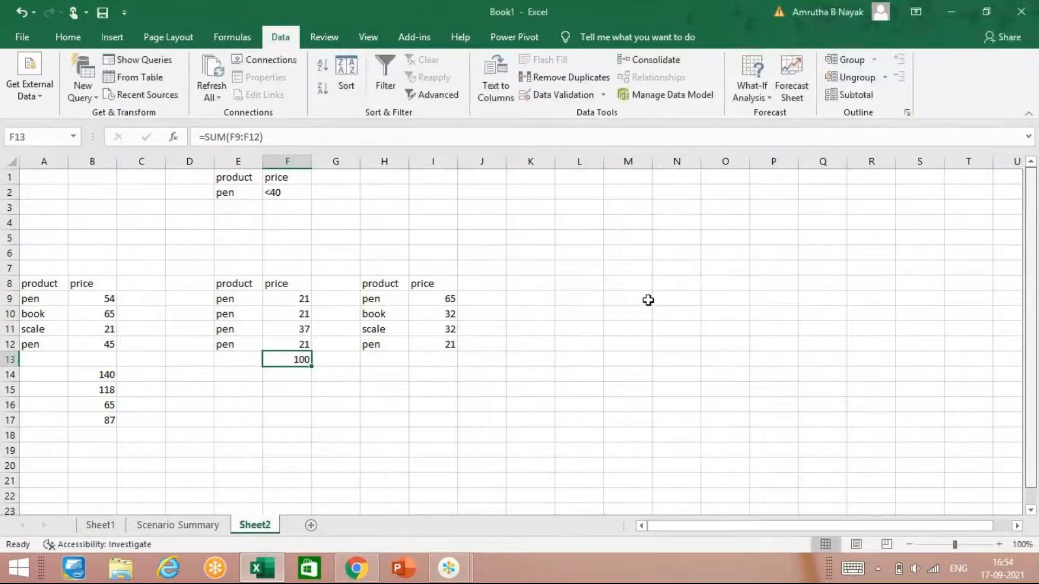
Step: Enter the formula =A26*B26 in cell H31, in the empty area below the price tables
click(760, 97)
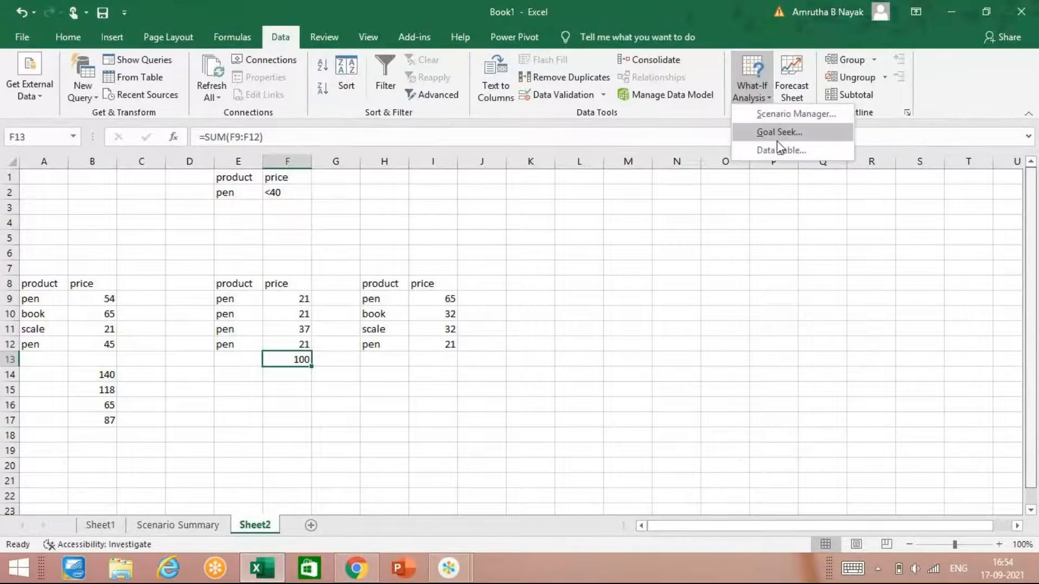
click(406, 441)
scroll(407, 440, down, 4)
scroll(405, 435, down, 2)
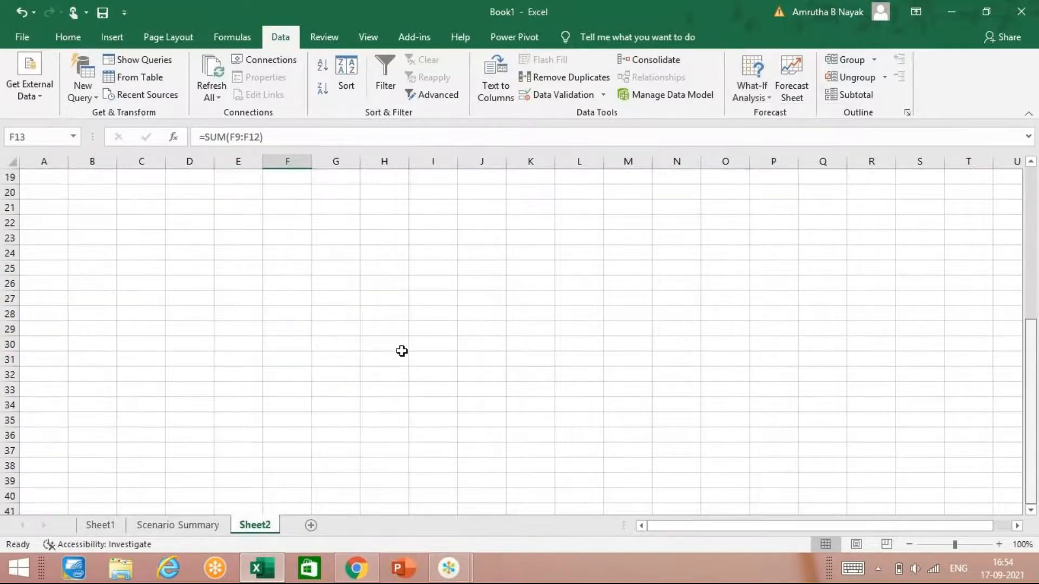
scroll(401, 353, up, 3)
scroll(367, 373, down, 3)
click(363, 362)
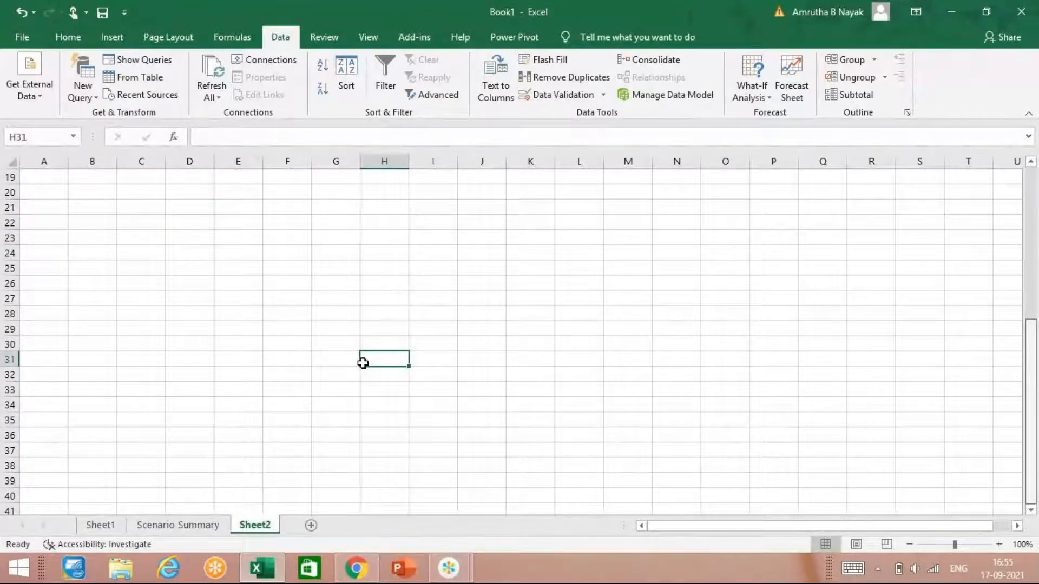
text(=)
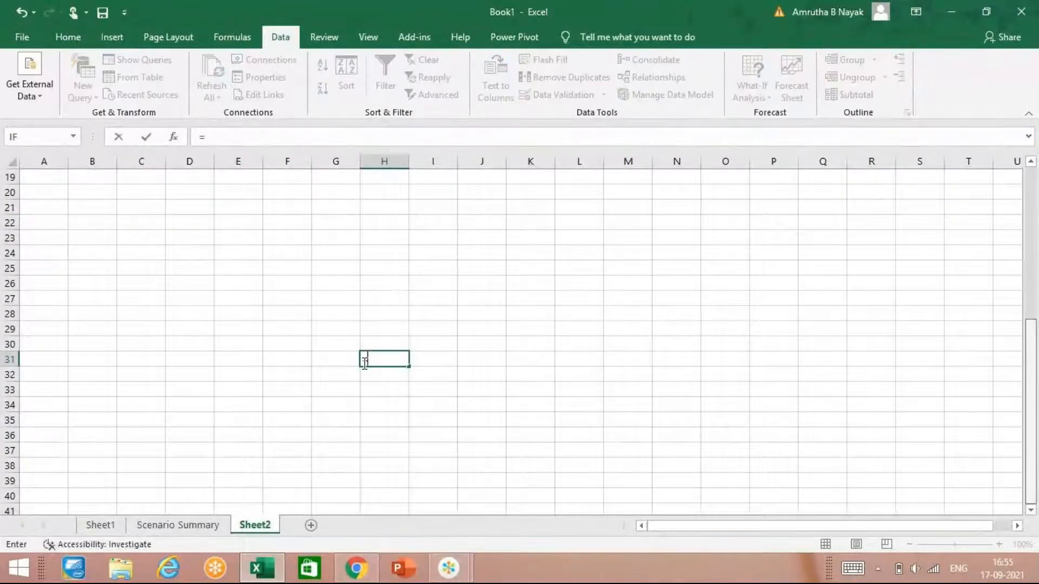
click(52, 281)
text(*)
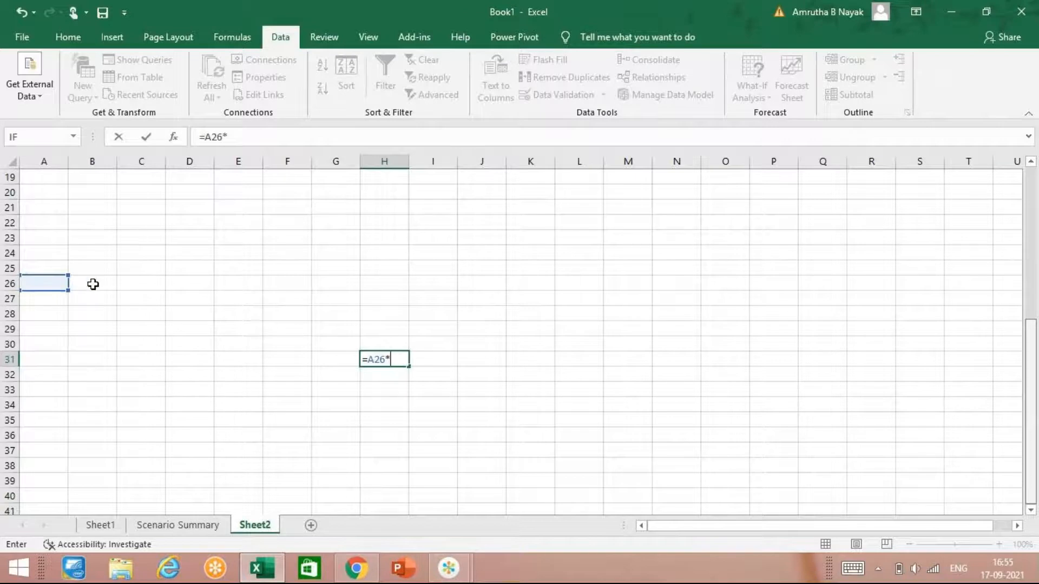
click(92, 285)
key(Return)
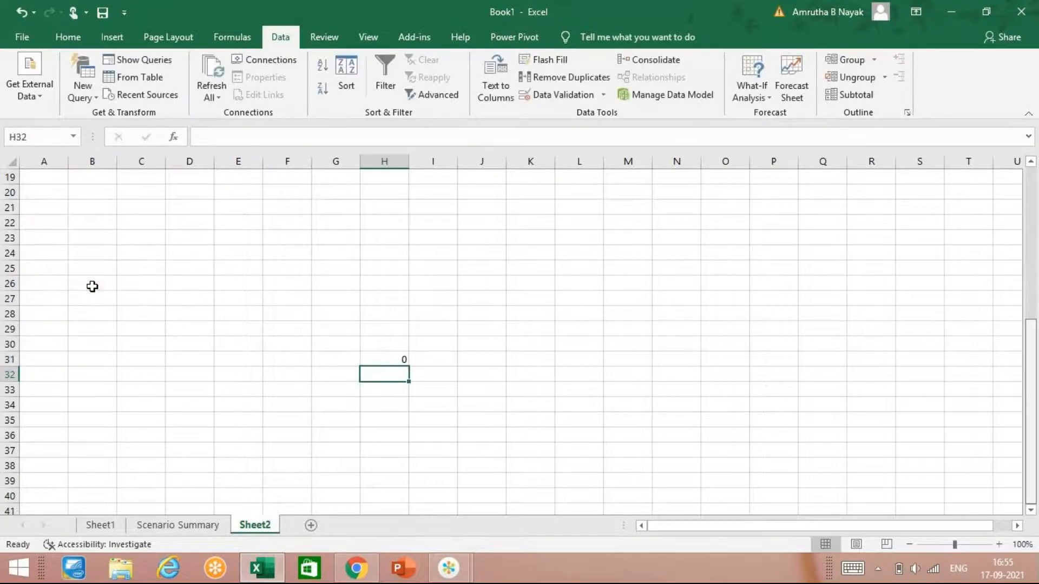
Step: Enter the column input values 2, 5, 6, 4 and 8 in cells H32:H36 below the formula
text(2)
key(Return)
text(5)
key(Return)
text(6)
key(Return)
text(4)
key(Return)
text(8)
key(Return)
Step: Enter the row input values 2, 3, 4 and 5 in cells I31:L31 beside the formula
key(Up)
key(Up)
key(Up)
key(Up)
key(Up)
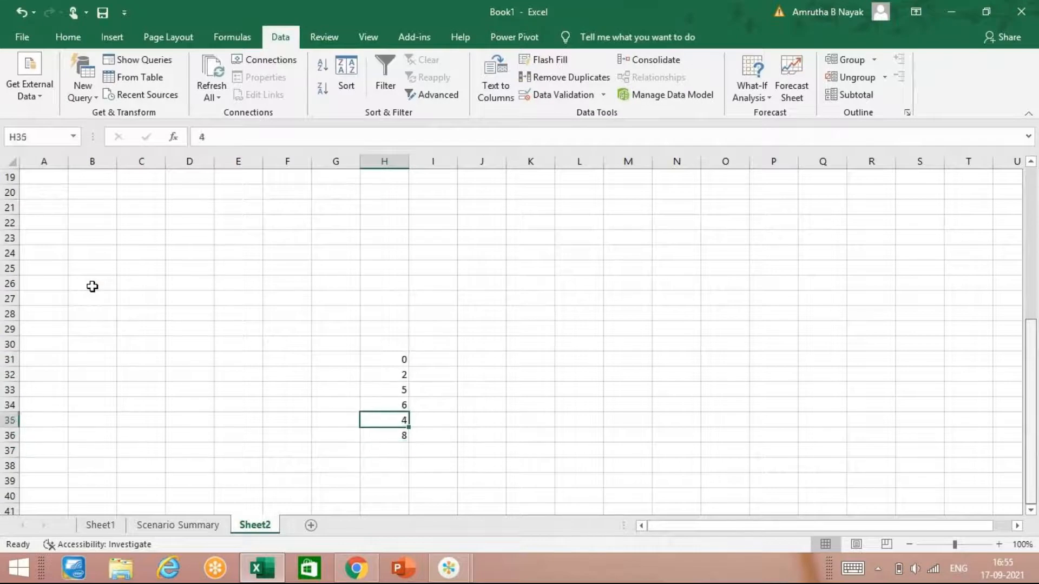
key(Up)
key(Right)
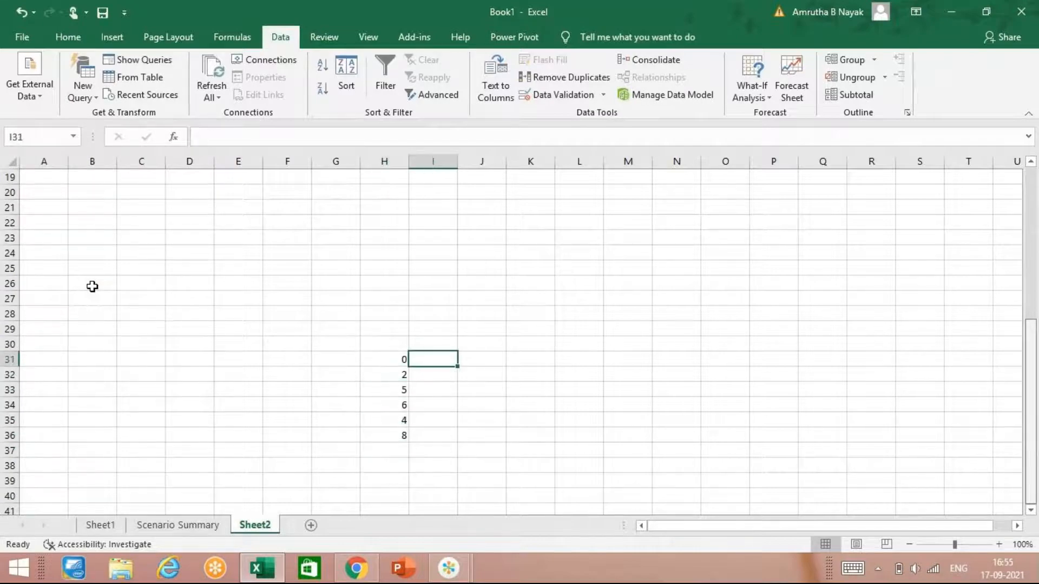
text(2)
key(Tab)
text(3)
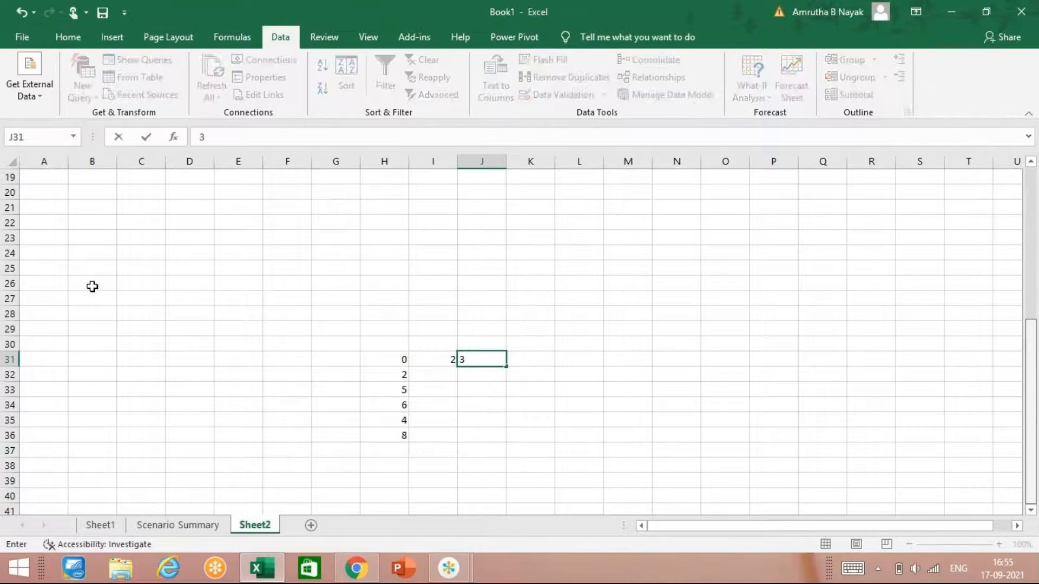
key(Tab)
text(4)
key(Tab)
scroll(92, 286, up, 6)
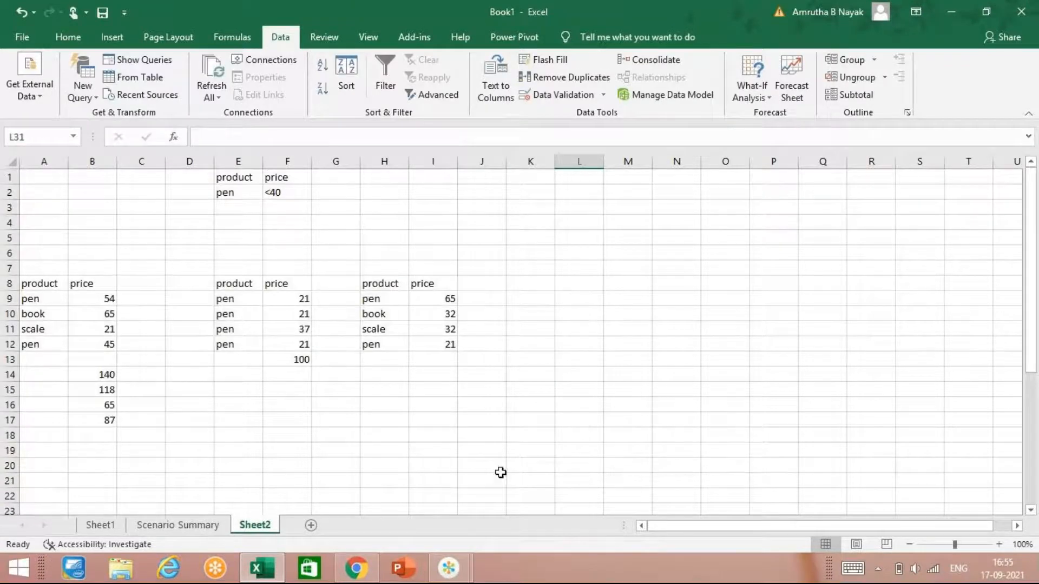
scroll(498, 473, down, 9)
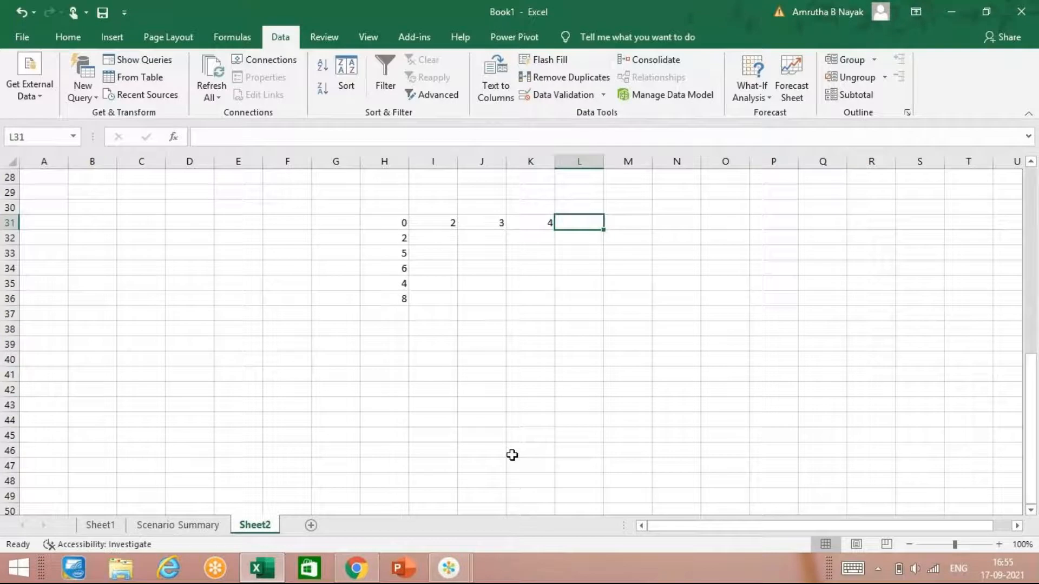
text(5)
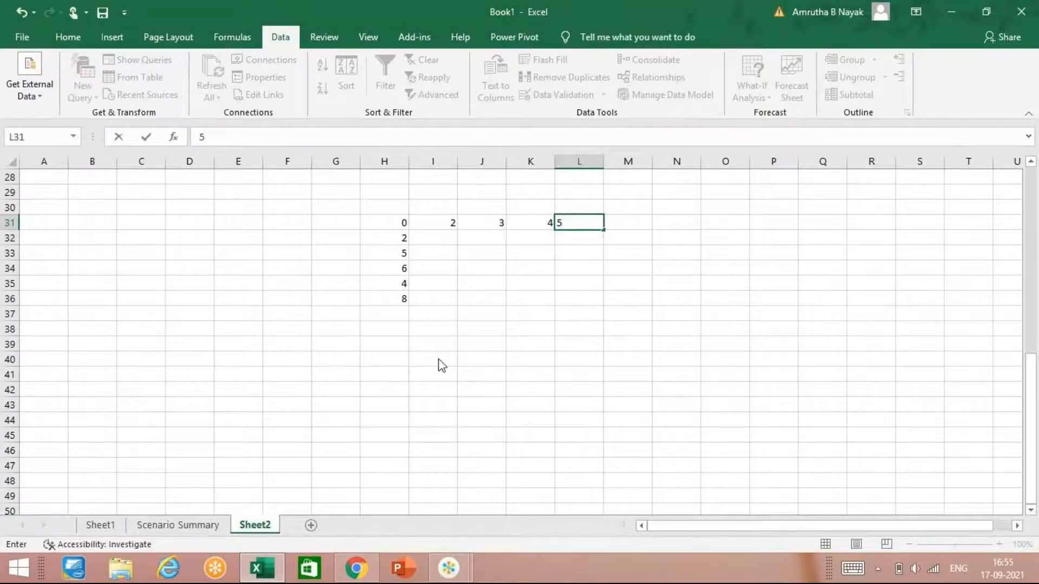
Step: Create a What-If data table on H31:L36 with row input cell A1 and column input cell B1
drag(387, 224, 559, 295)
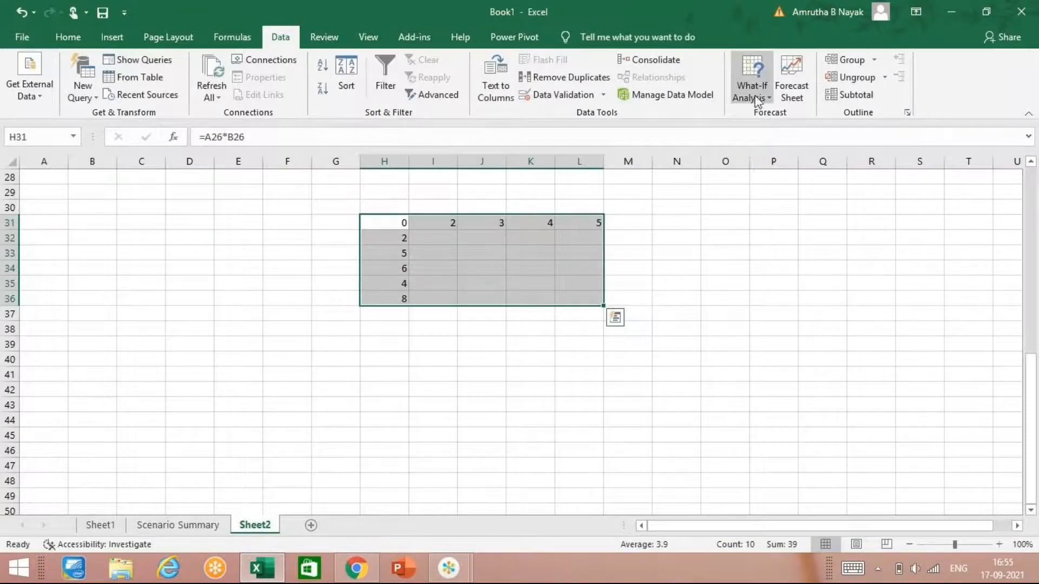
click(753, 89)
click(780, 151)
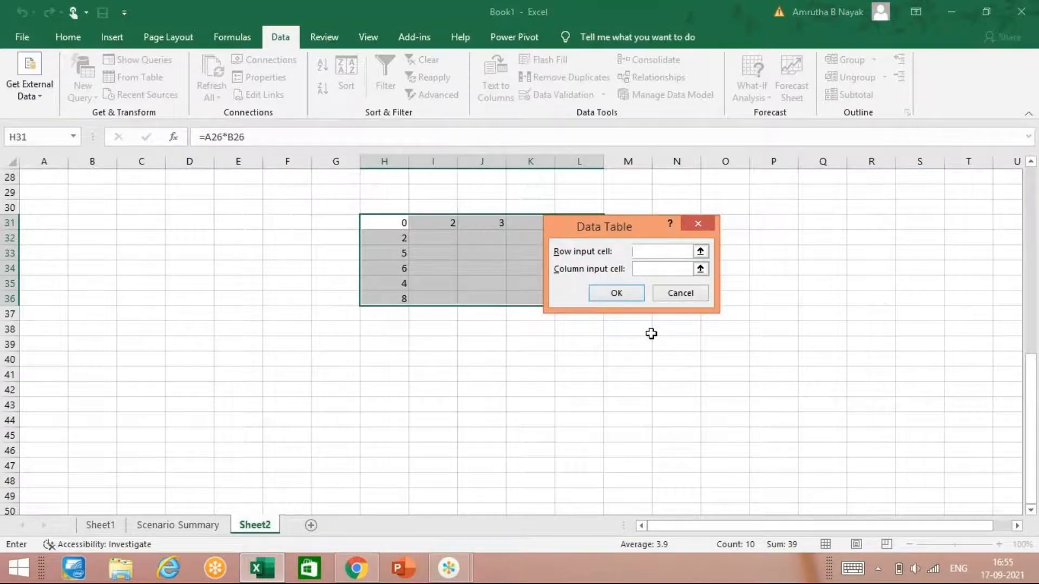
text(a1)
click(660, 266)
text(b1)
key(Return)
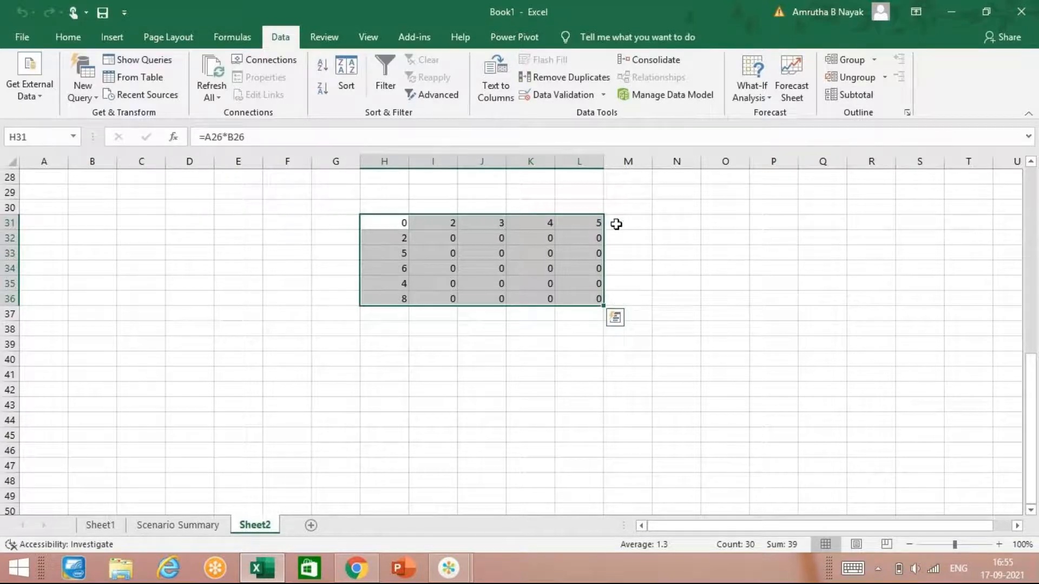
click(752, 90)
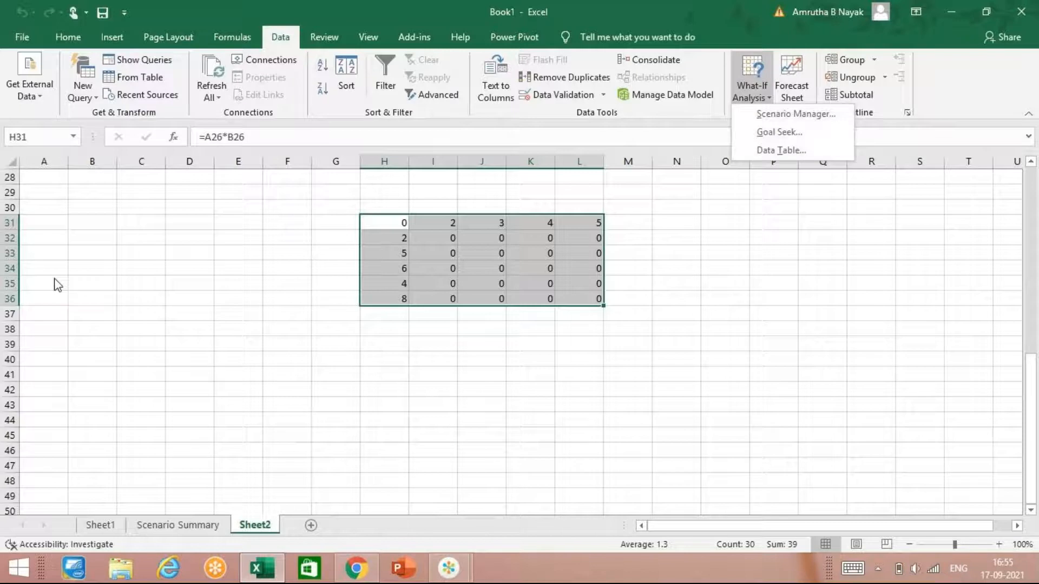
click(387, 221)
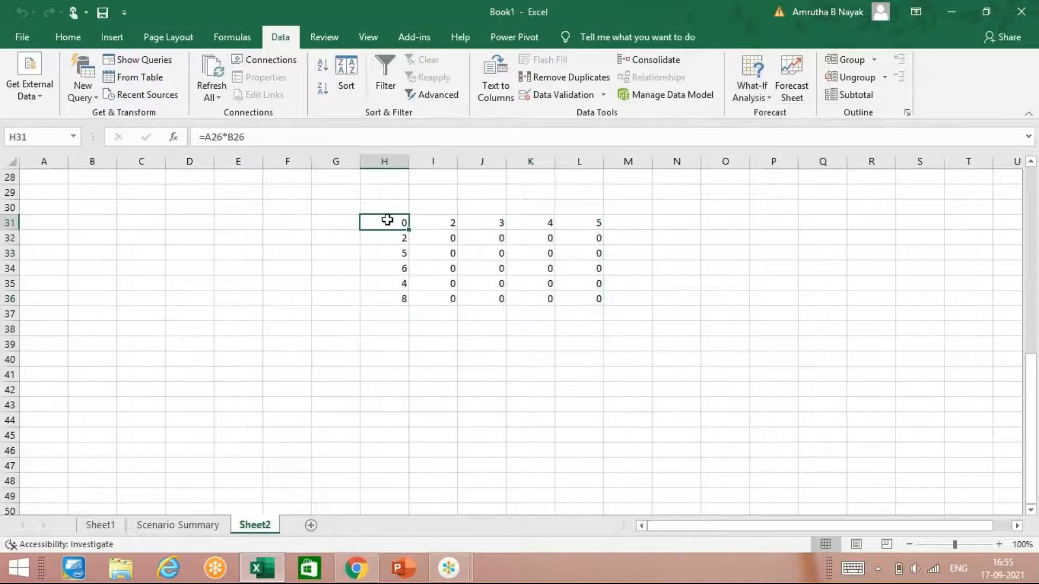
click(769, 92)
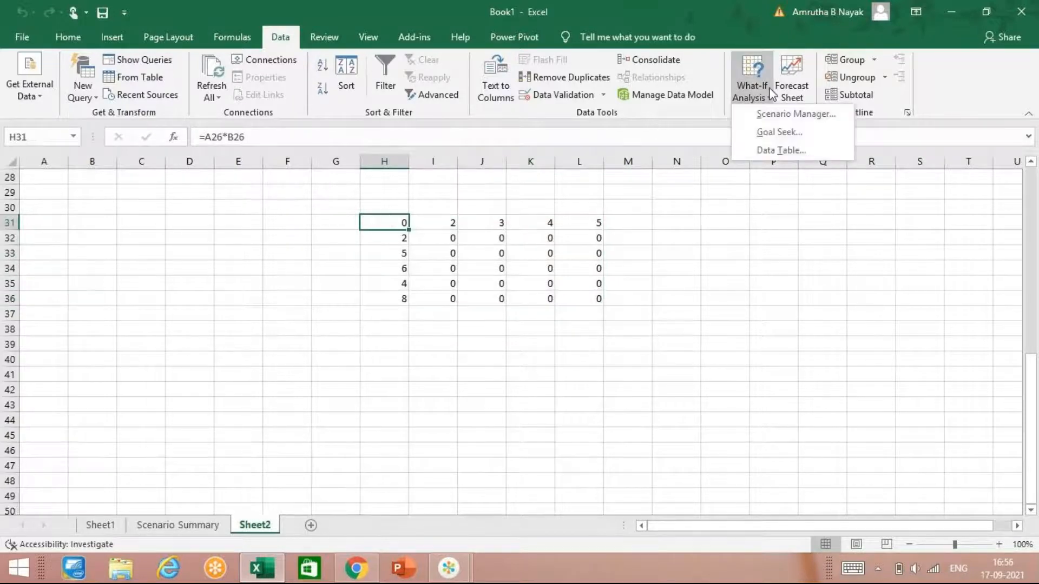
click(775, 148)
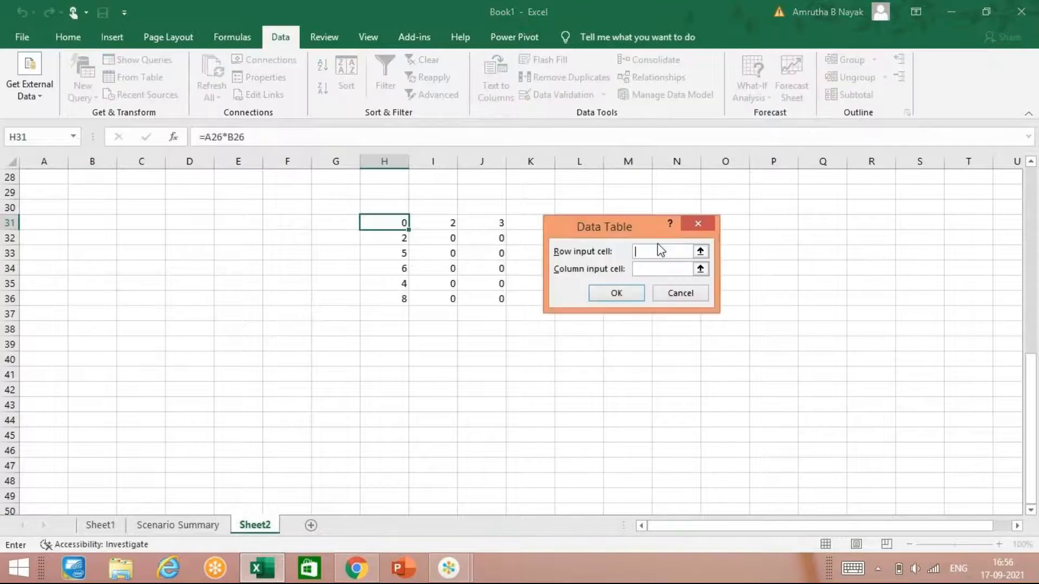
click(698, 223)
Step: Recalculate the data table on H31:L36 with row input cell A26 and column input cell B26
drag(396, 222, 591, 296)
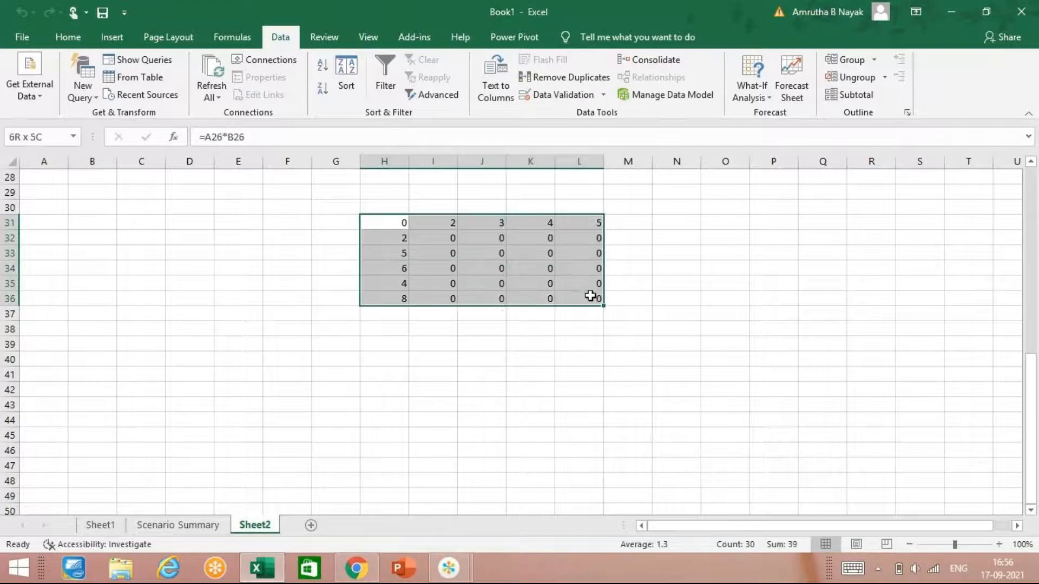
click(752, 92)
click(763, 142)
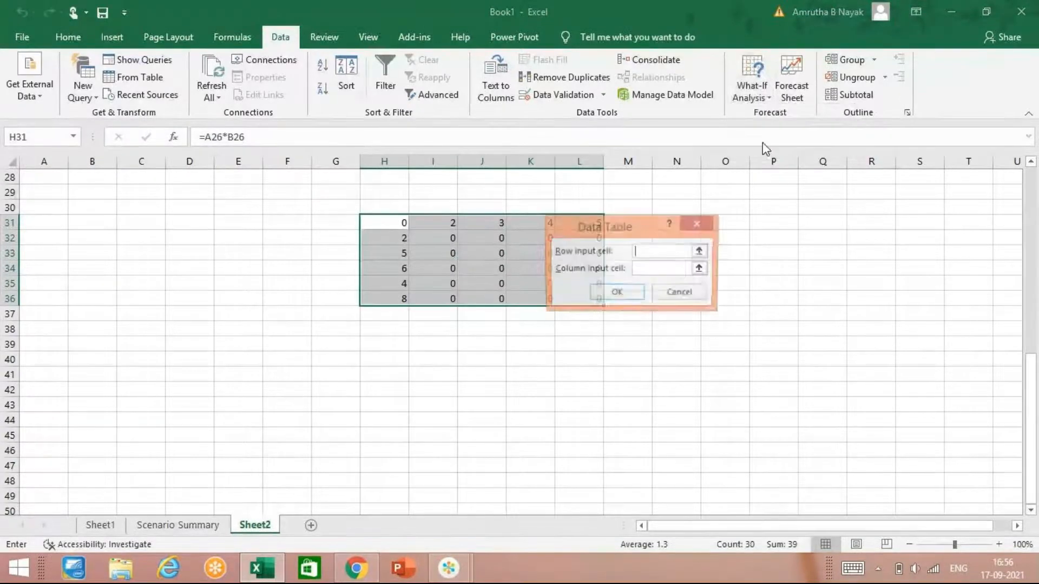
text(a2)
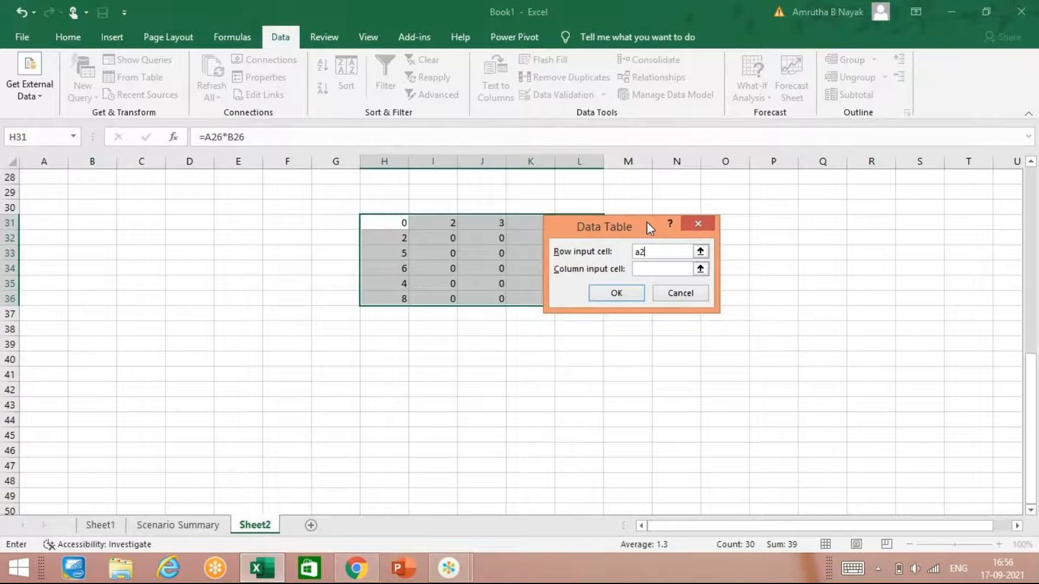
text(6)
click(656, 269)
text(b26)
click(617, 294)
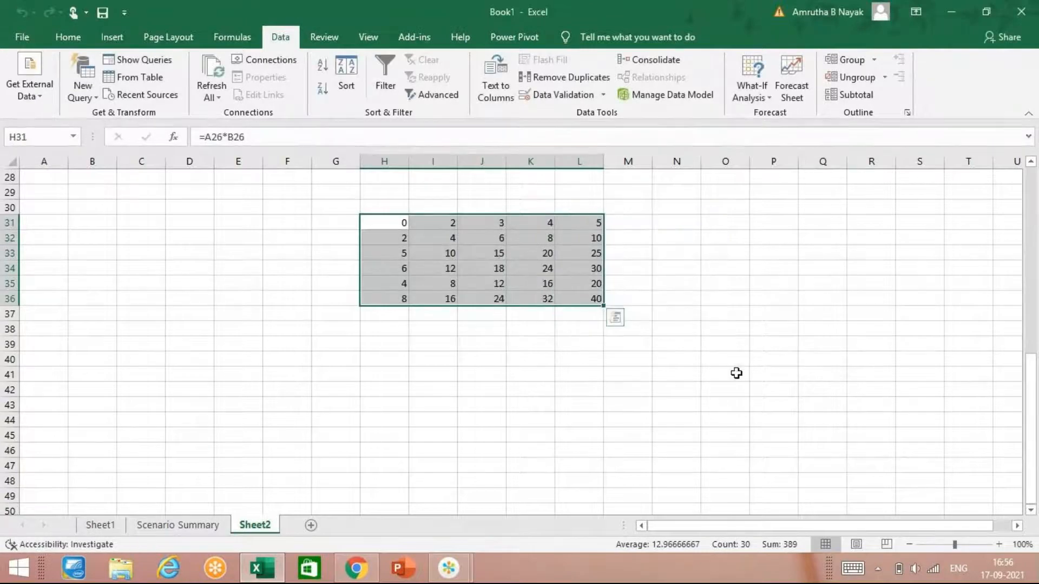
click(516, 402)
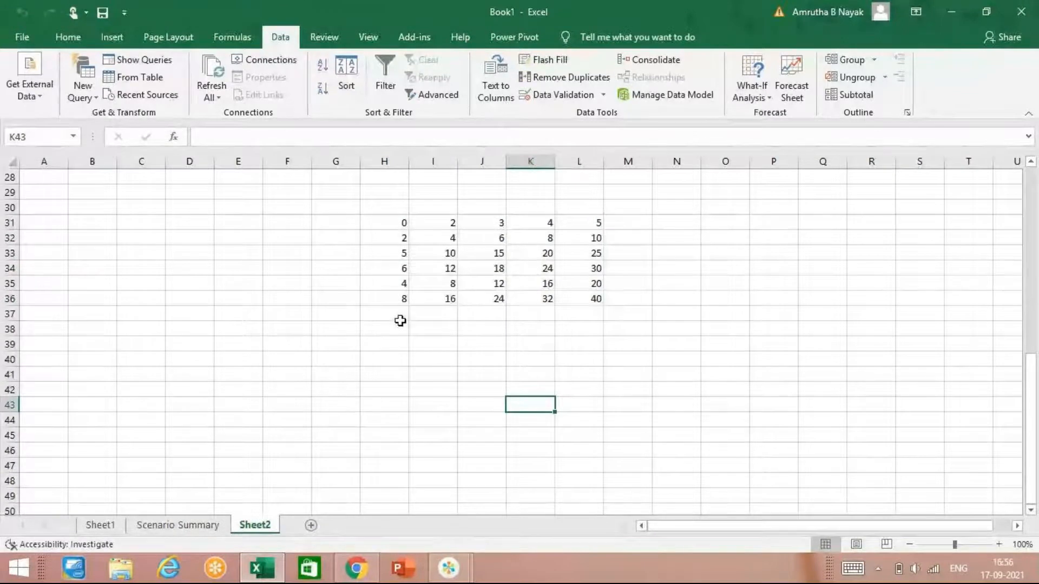
drag(401, 222, 401, 303)
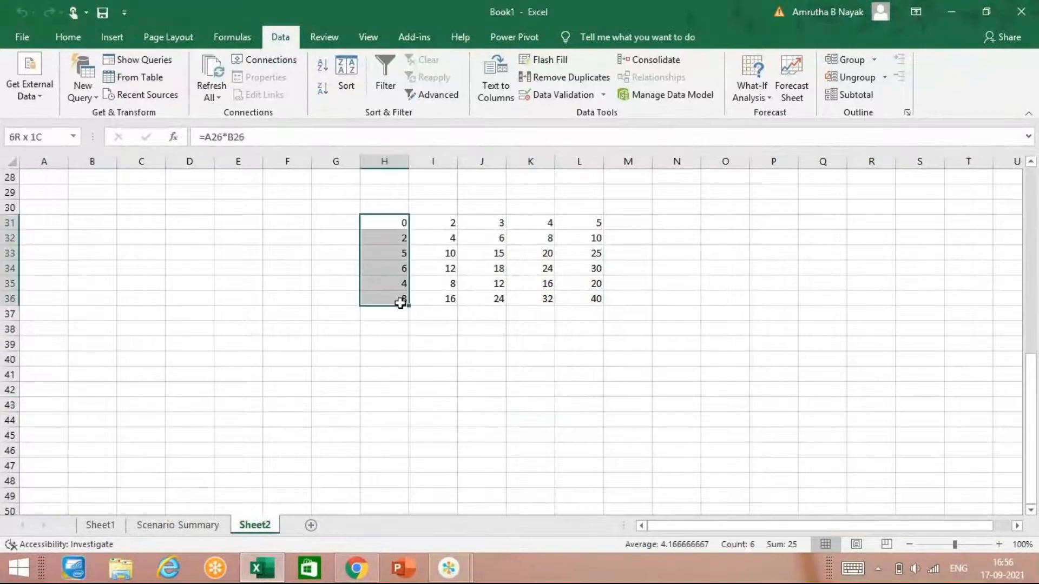
click(175, 359)
Step: Add subtotals to B9:C17 at each change in price, including the row above as column labels
scroll(174, 346, up, 9)
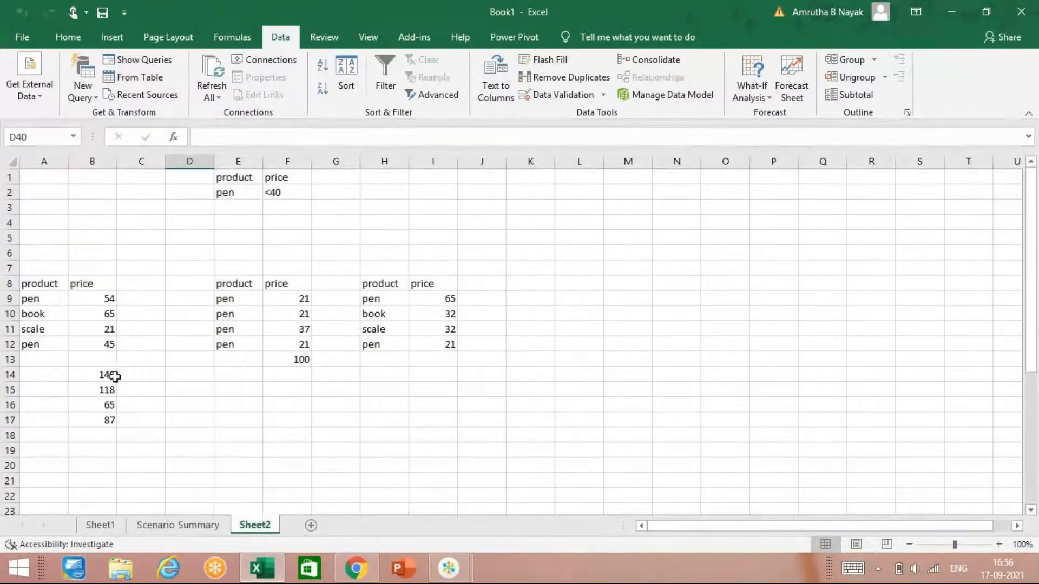
drag(119, 299, 92, 416)
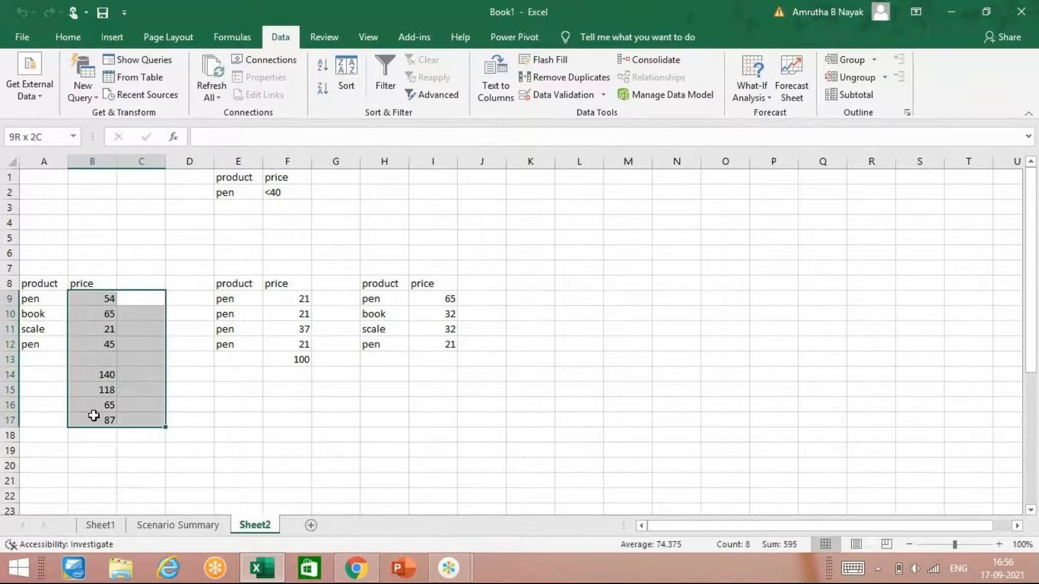
click(859, 99)
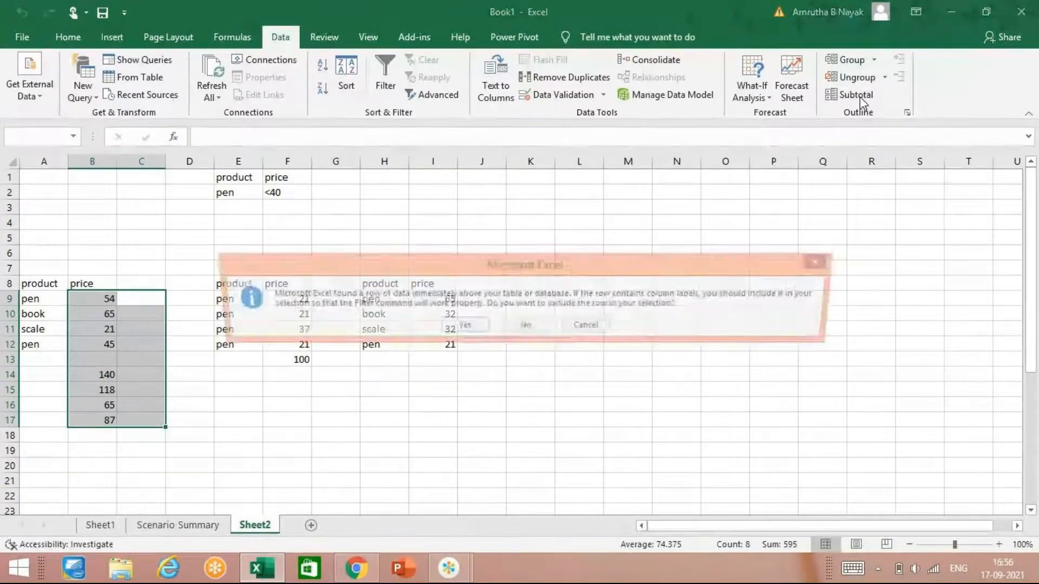
click(465, 326)
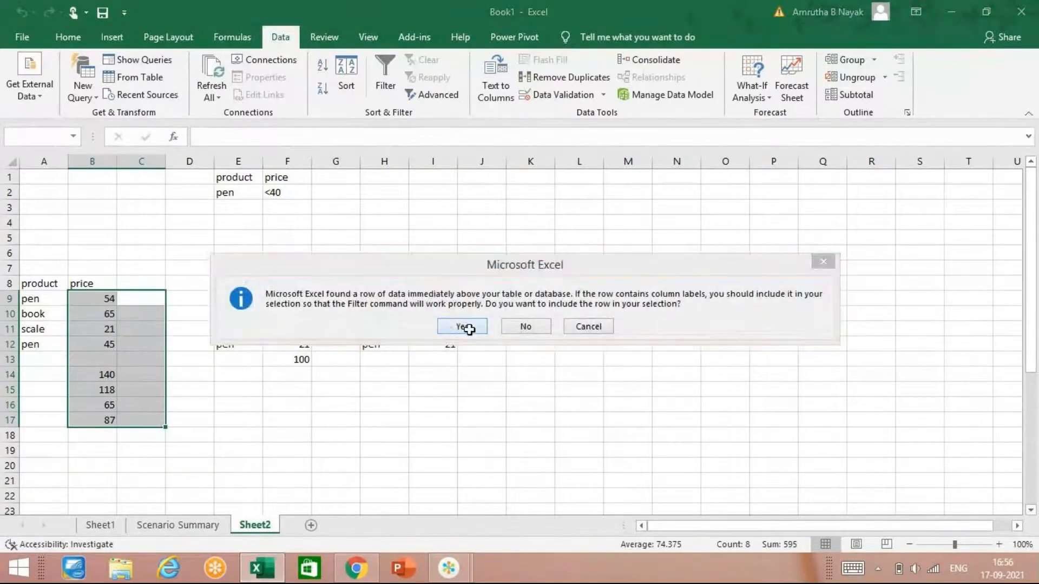
click(629, 368)
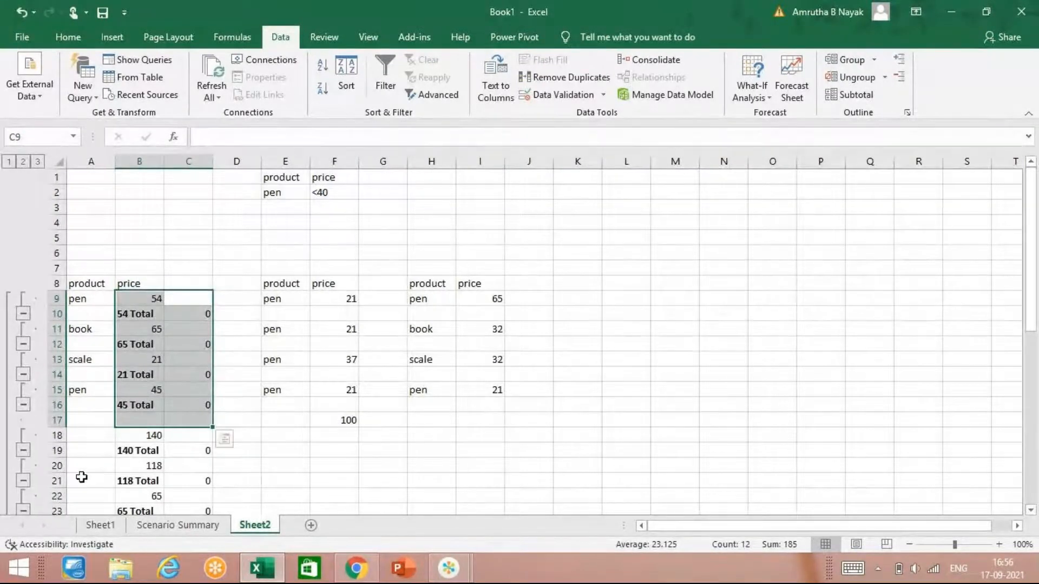
Step: Examine the subtotal rows and grand total in the first price list and the data table below them
scroll(81, 479, down, 3)
scroll(81, 478, down, 3)
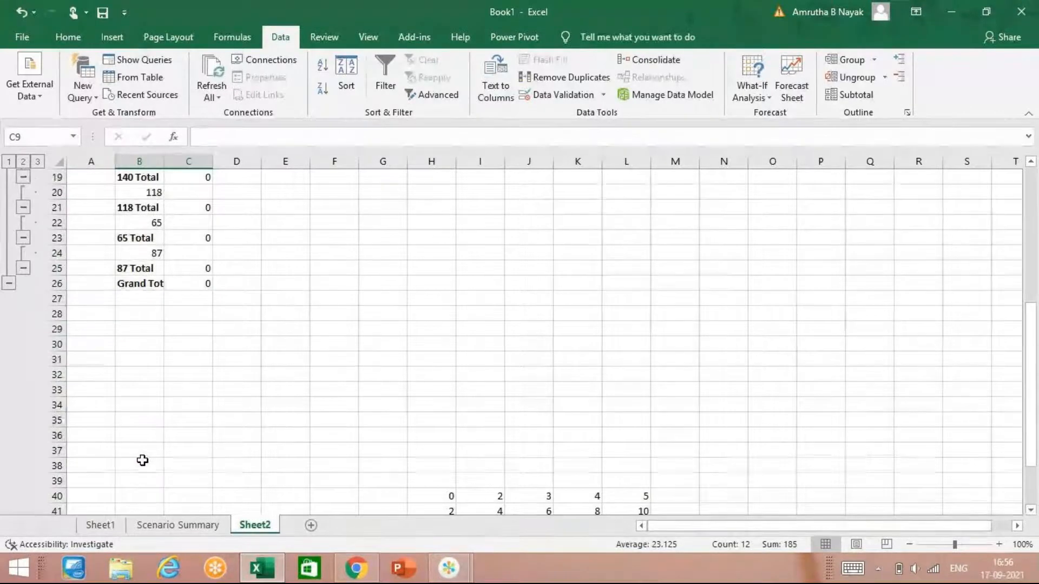
scroll(142, 460, up, 6)
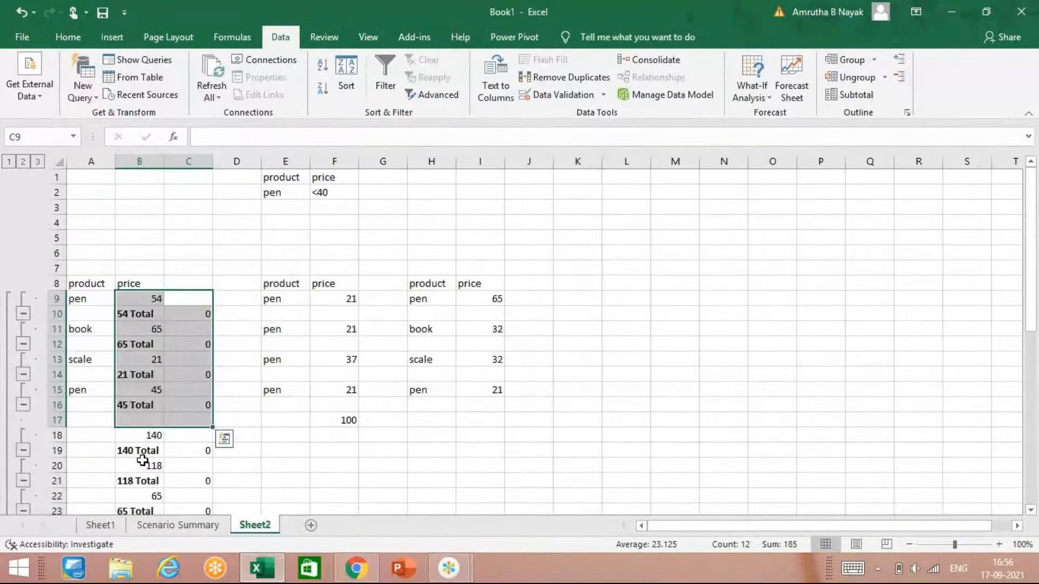
scroll(141, 460, down, 12)
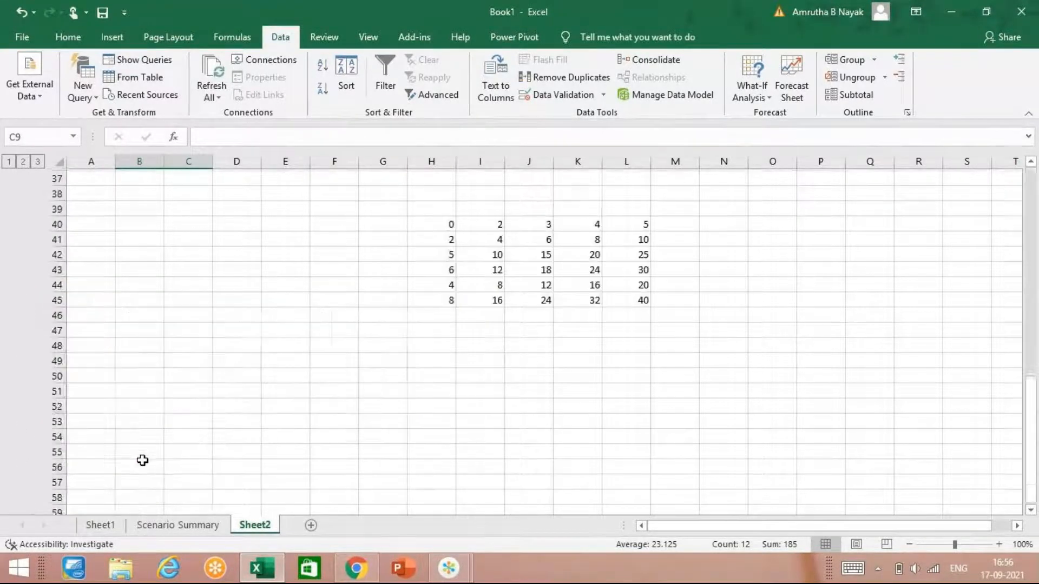
scroll(469, 336, down, 3)
scroll(468, 336, up, 9)
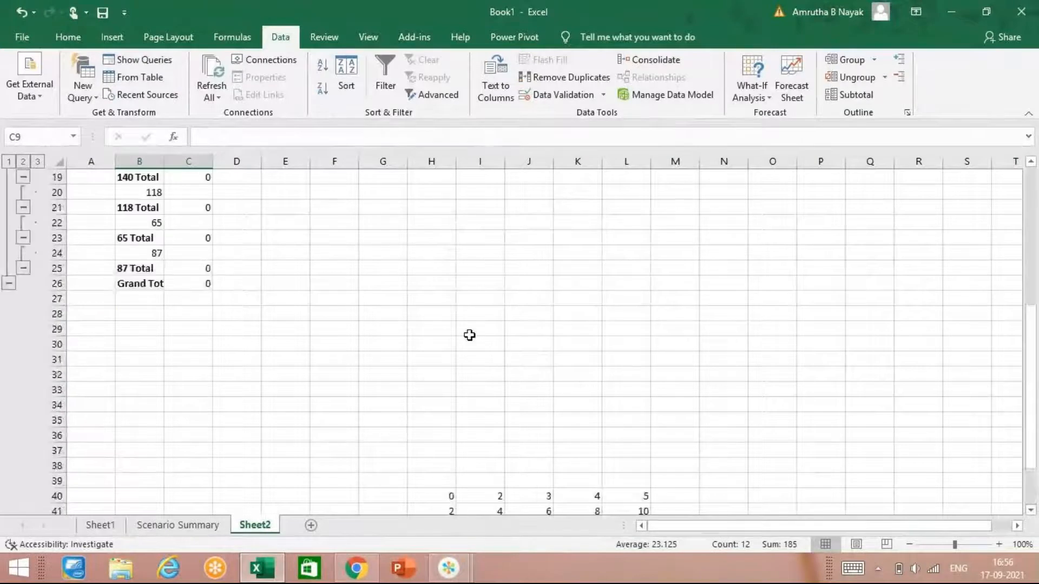
scroll(469, 336, down, 15)
scroll(470, 334, up, 15)
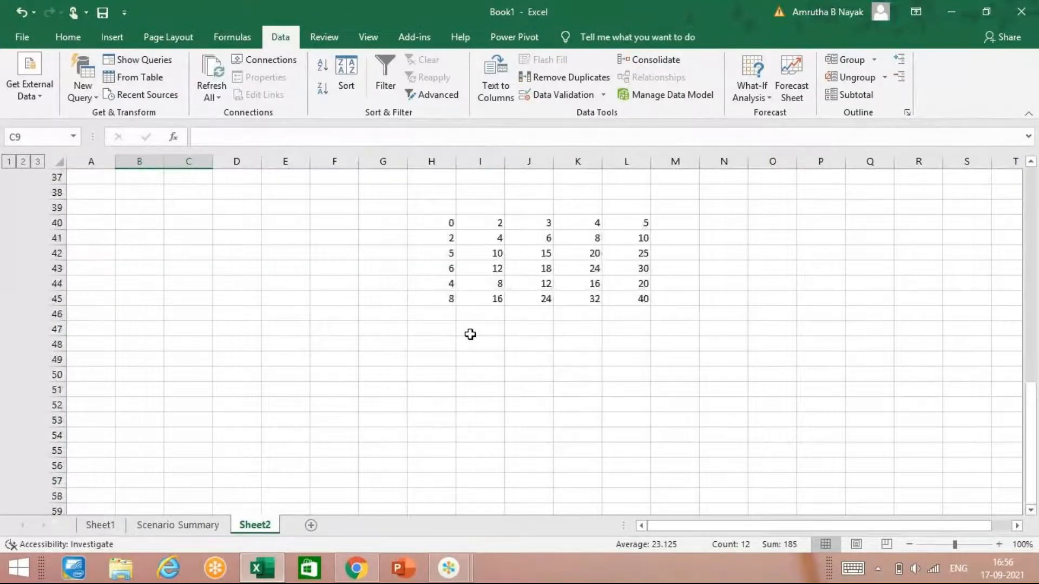
Step: Ungroup the rows of the selected range B9:C17 in the subtotalled price list
scroll(470, 334, down, 2)
scroll(469, 334, down, 2)
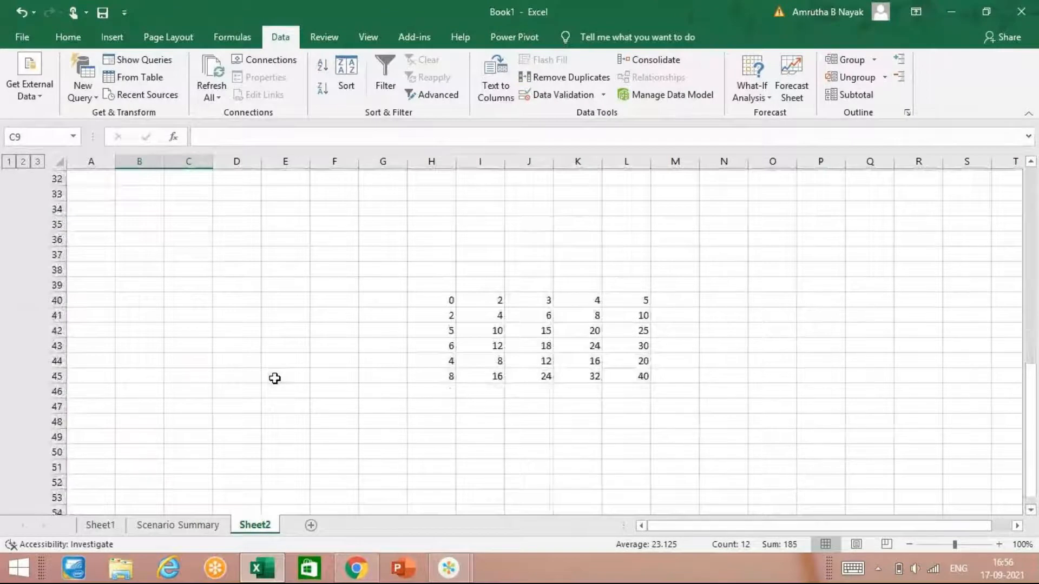
scroll(274, 378, up, 4)
click(857, 78)
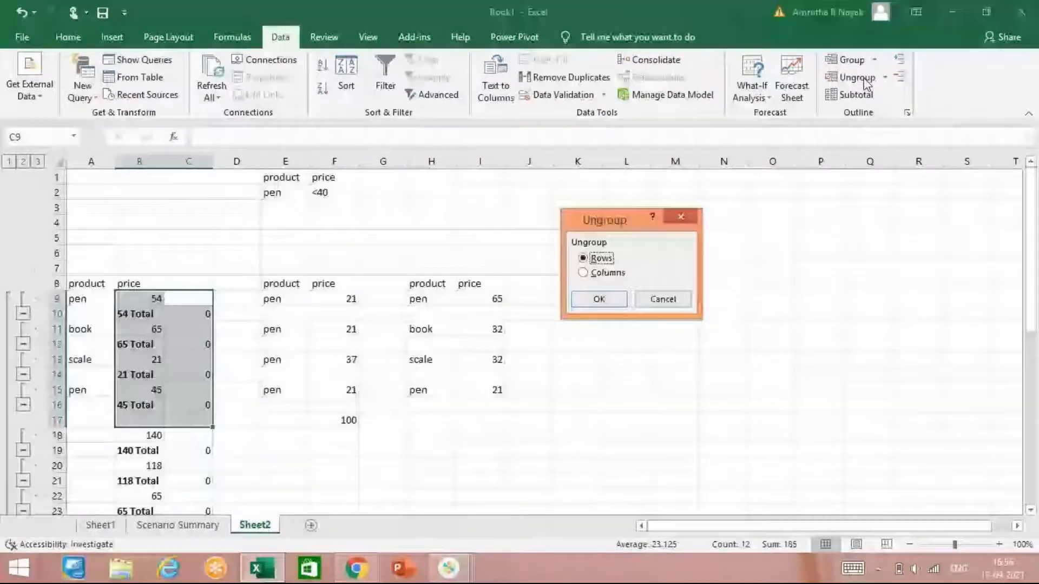
click(599, 299)
click(529, 388)
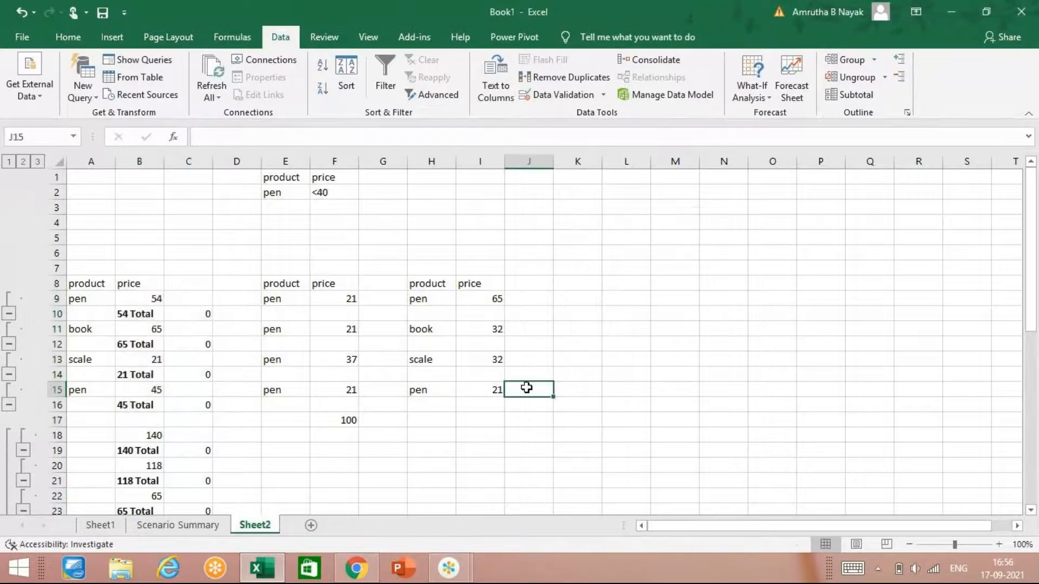
Step: Add a new blank worksheet after Sheet2
scroll(454, 414, down, 3)
click(324, 36)
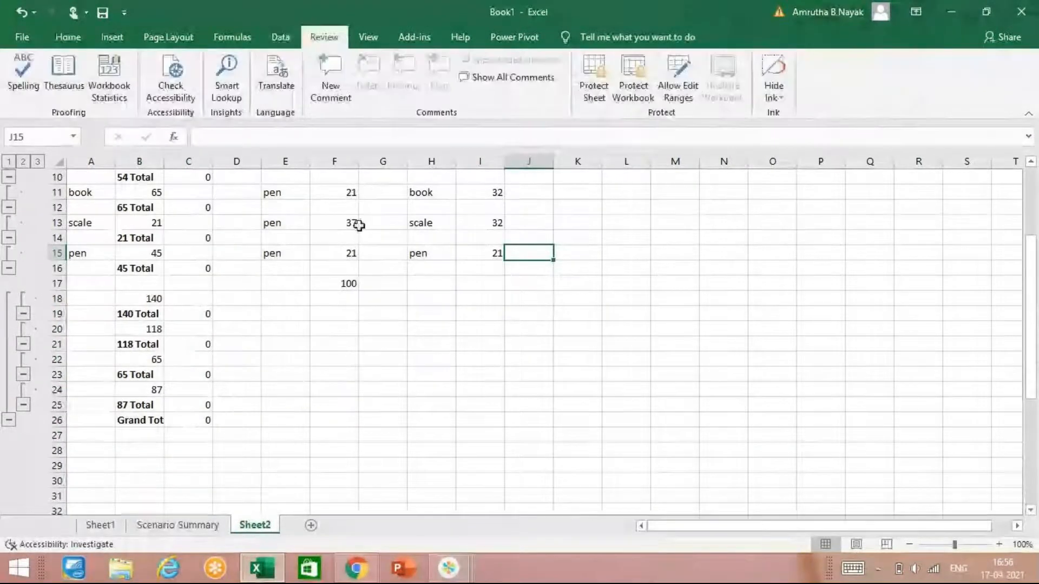
click(311, 526)
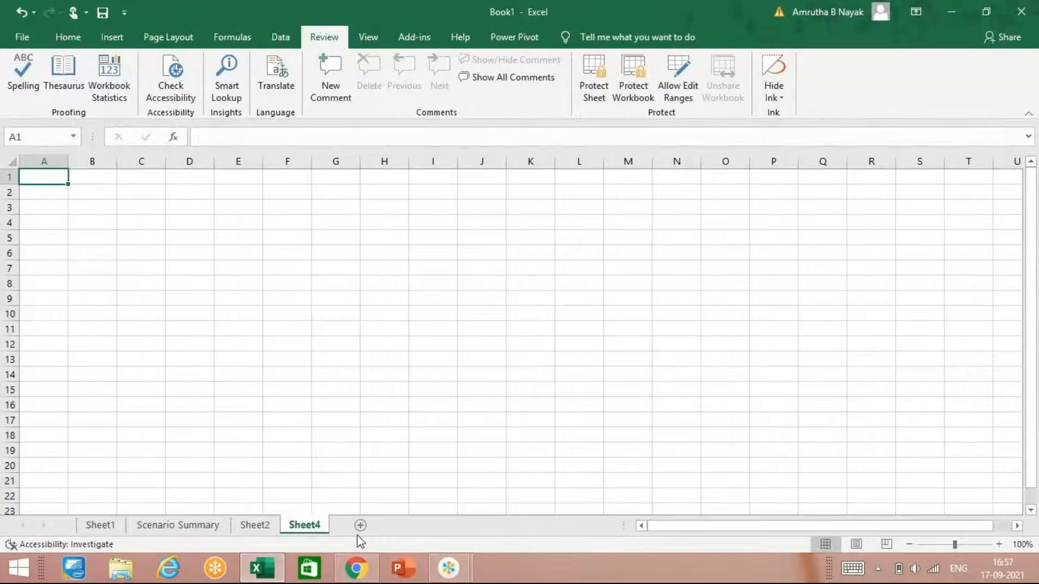
click(454, 569)
click(523, 507)
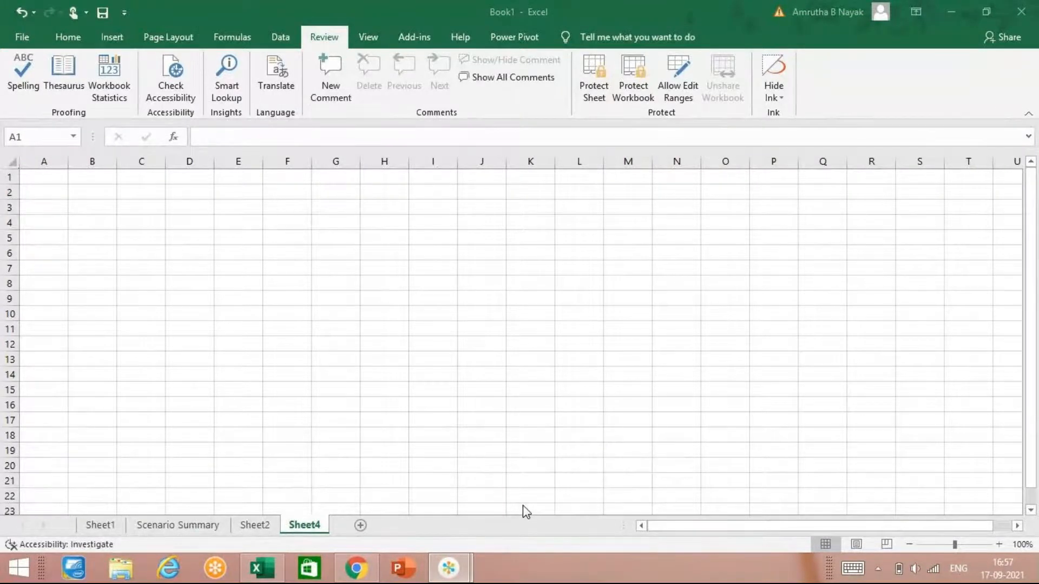
click(84, 334)
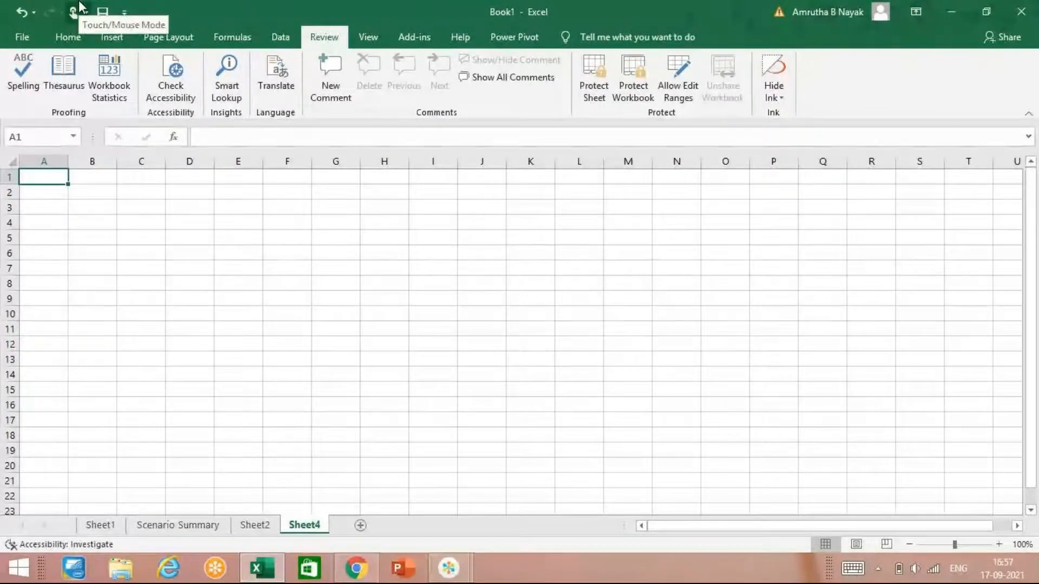
Step: Look up synonyms for the word "document" in the Thesaurus, and close it
click(64, 81)
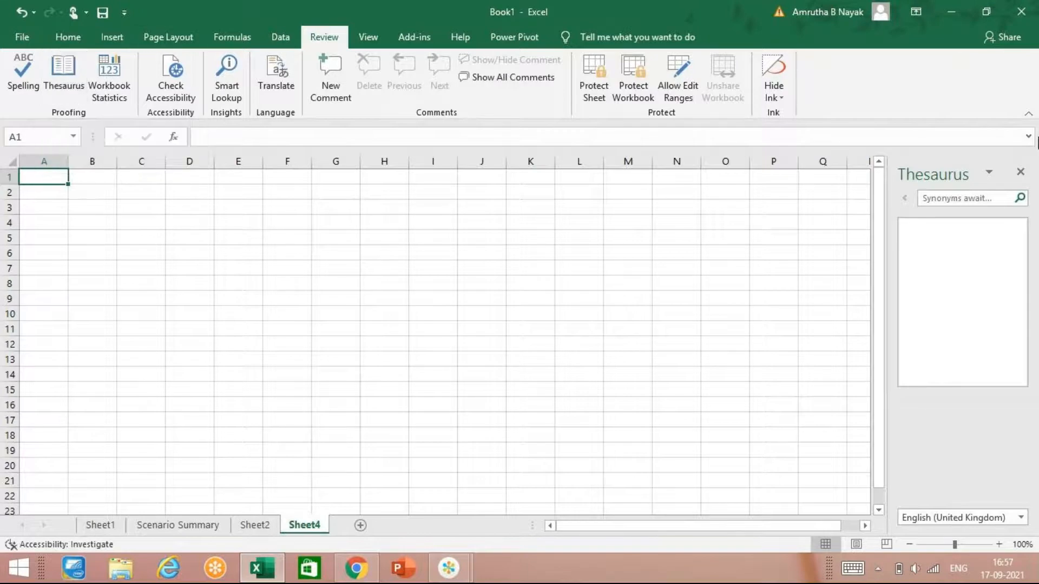
mouse_move(1038, 142)
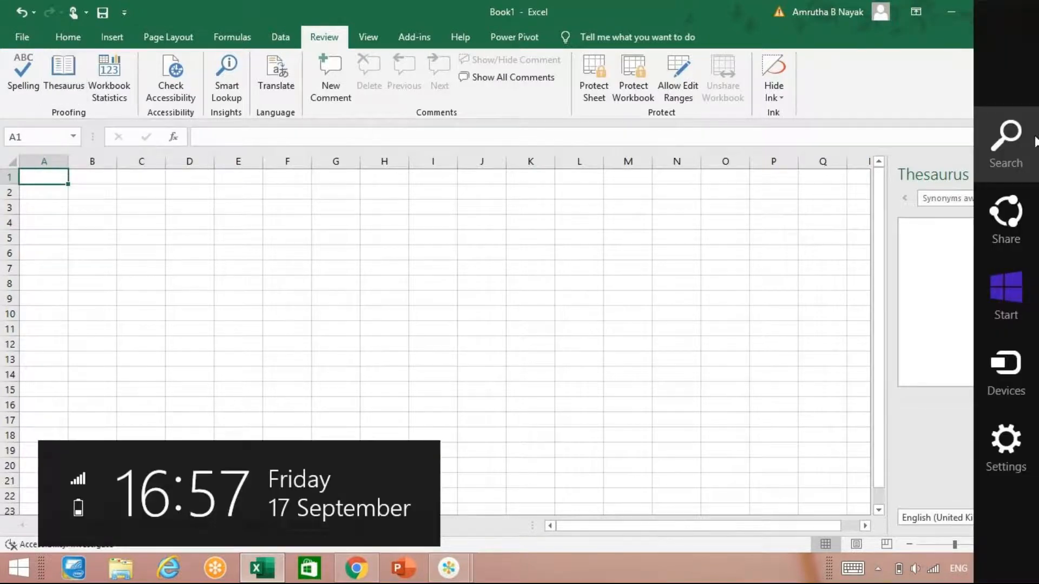
click(448, 568)
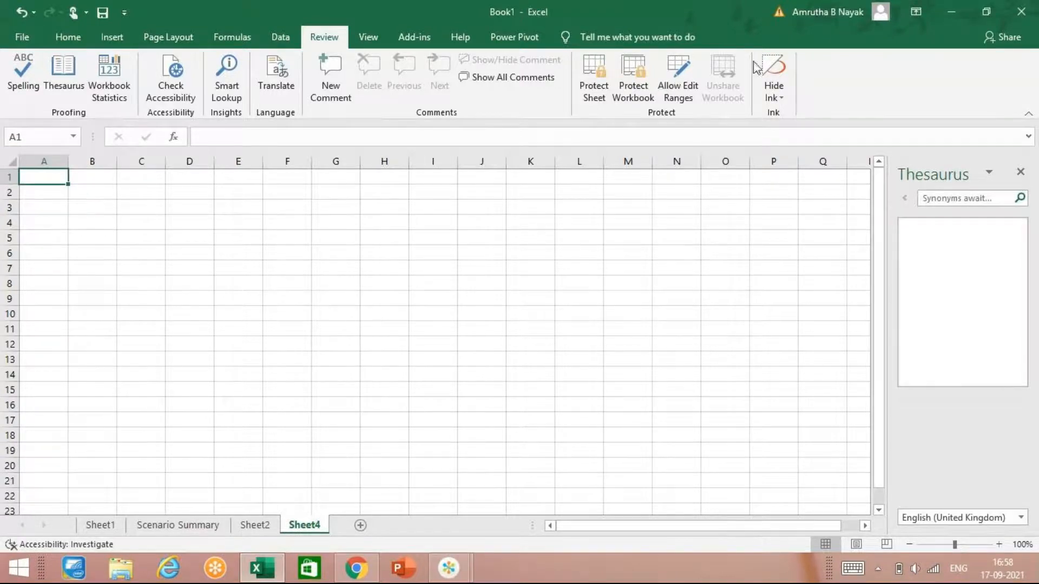
click(941, 201)
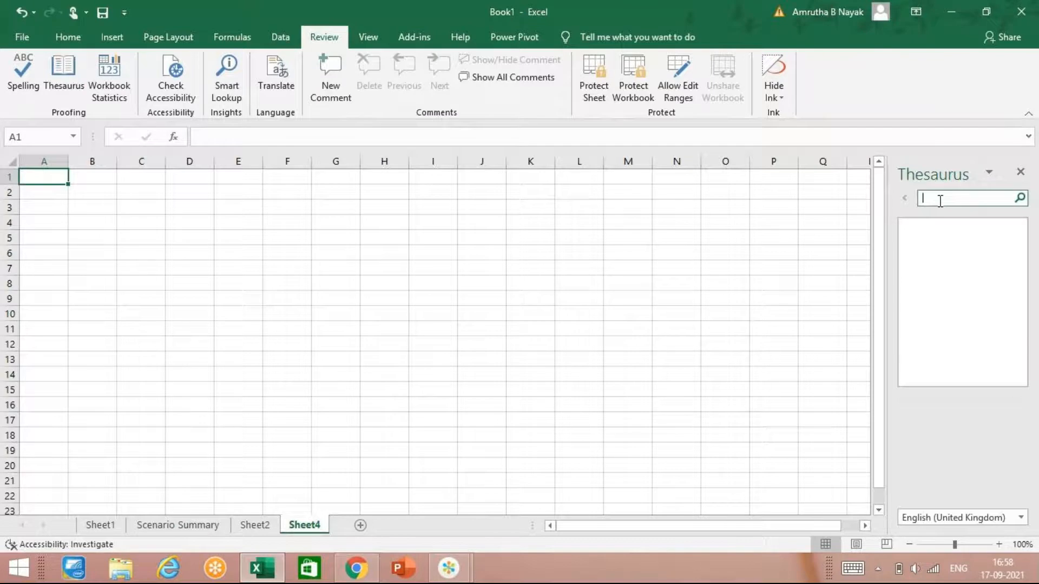
text(document)
key(Return)
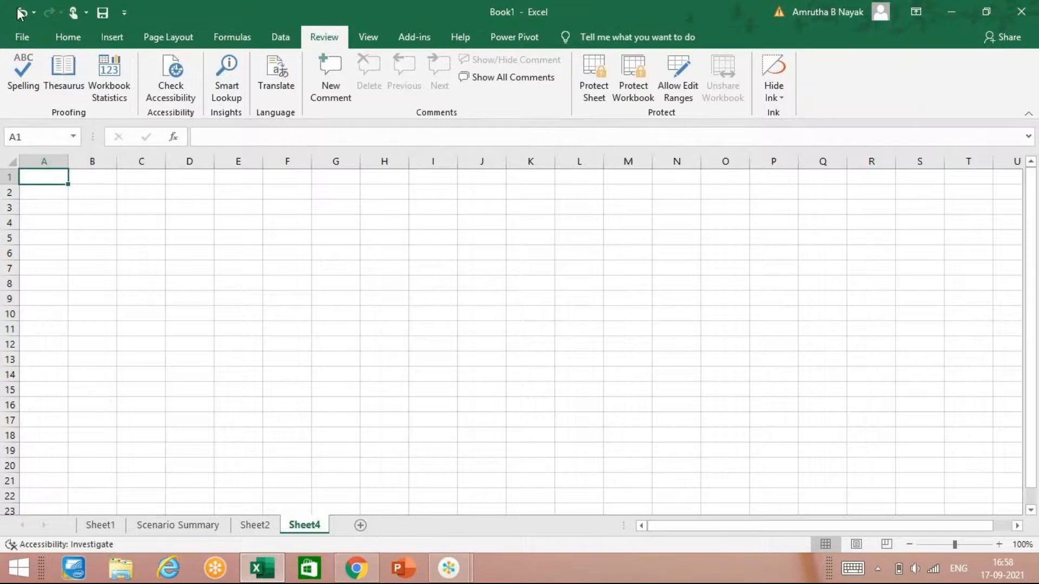
Step: View the workbook statistics, and try Smart Lookup on the empty cell A1
click(104, 96)
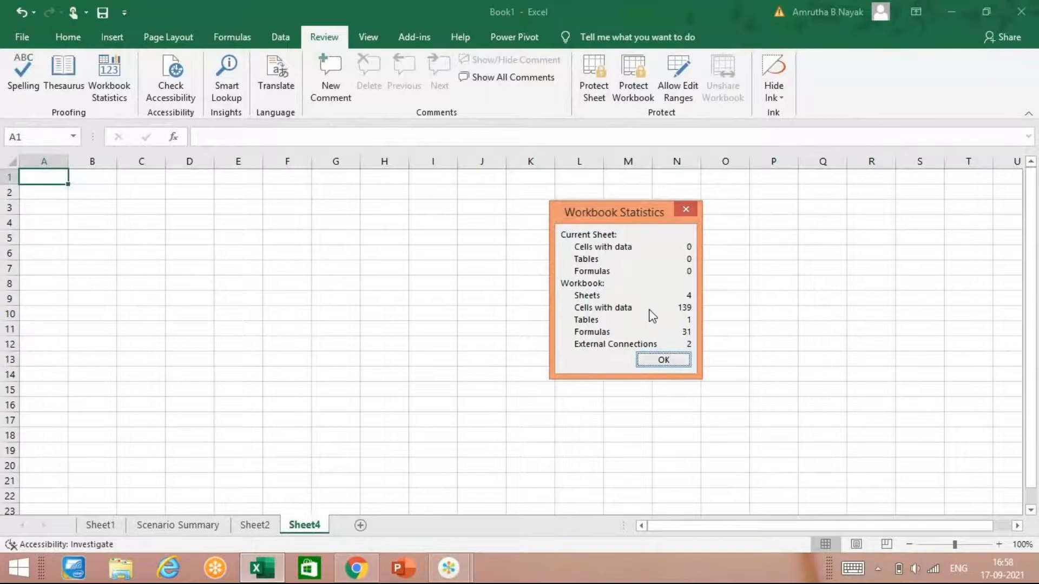
click(663, 360)
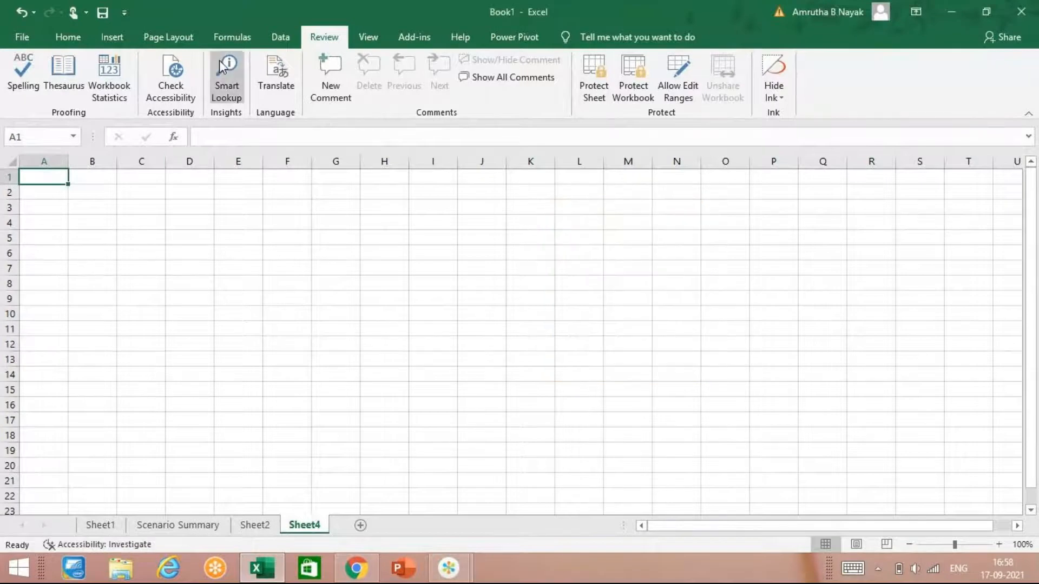
click(233, 93)
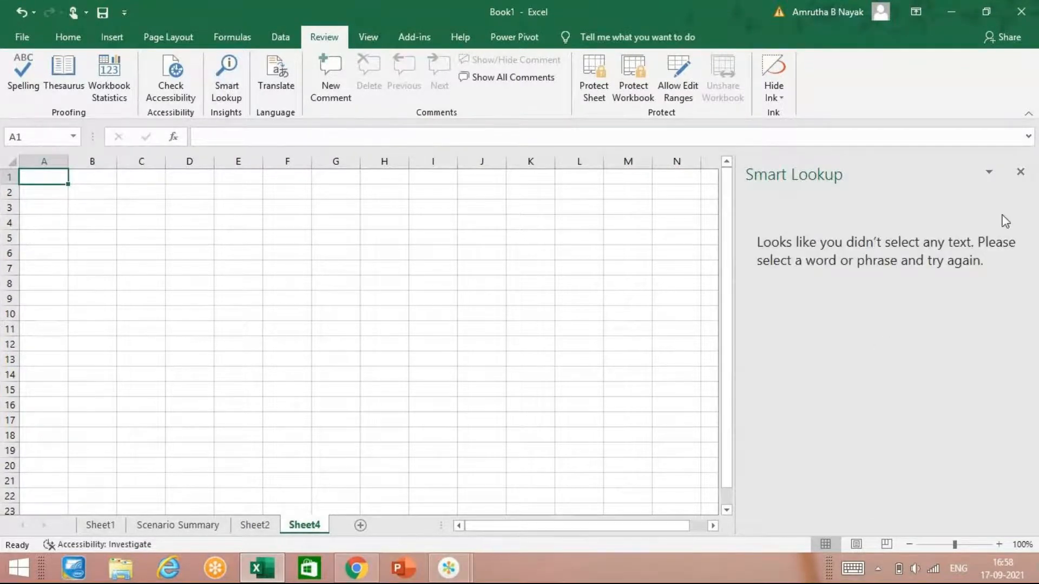
click(1021, 172)
Step: Run Smart Lookup on the word "pen" in cell A9 of Sheet2
click(255, 525)
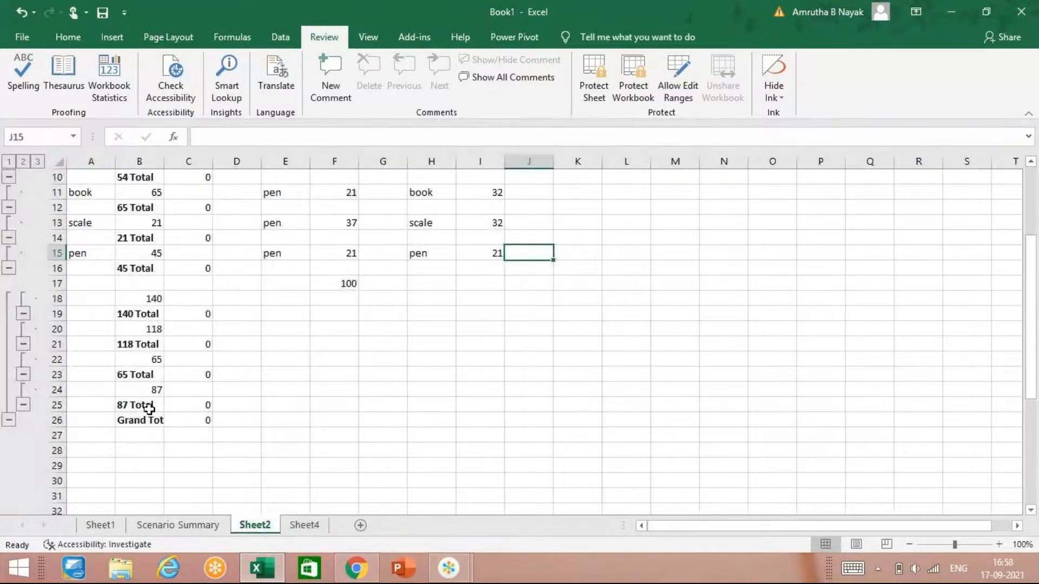
scroll(149, 363, up, 3)
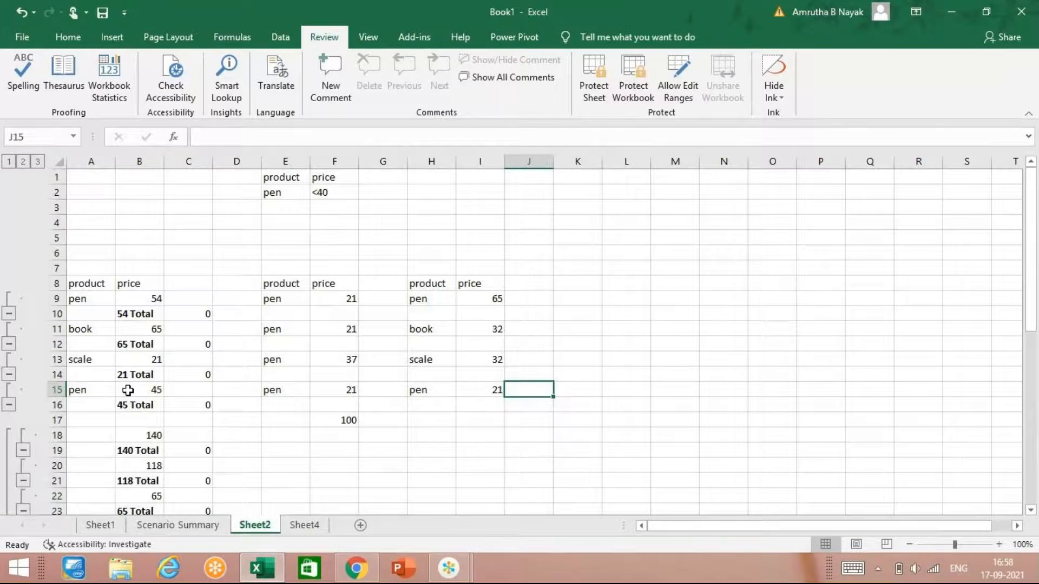
click(93, 313)
click(97, 298)
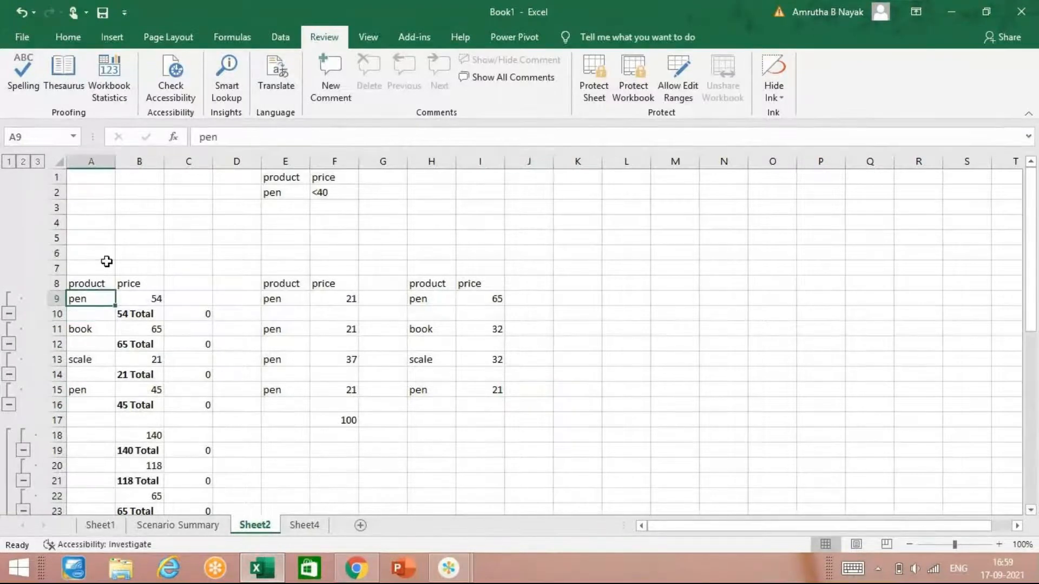
click(243, 85)
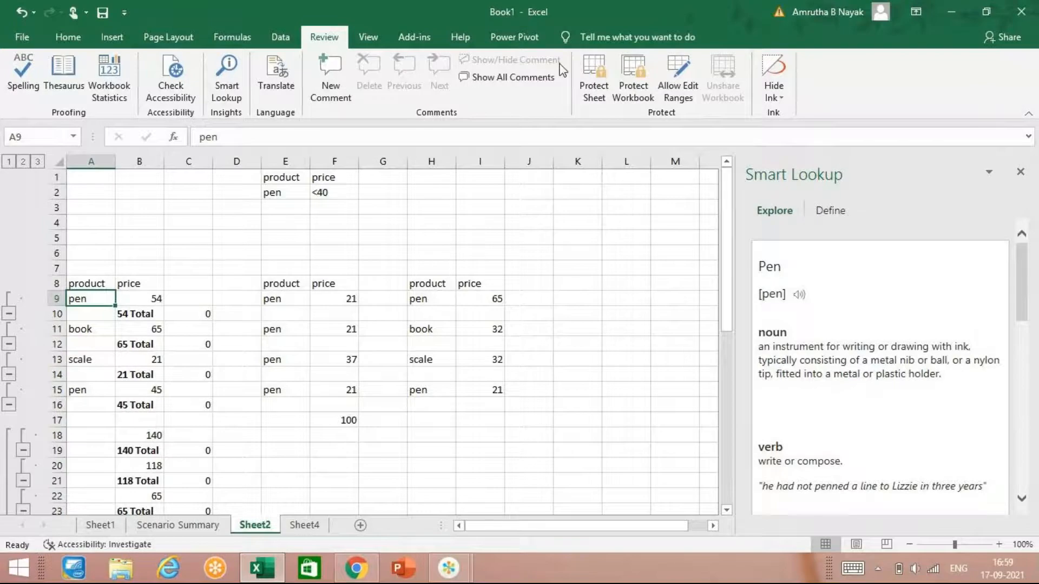
Step: Translate "pen" in cell A9 from English (United States) to Hindi and insert the translation into the cell
click(264, 81)
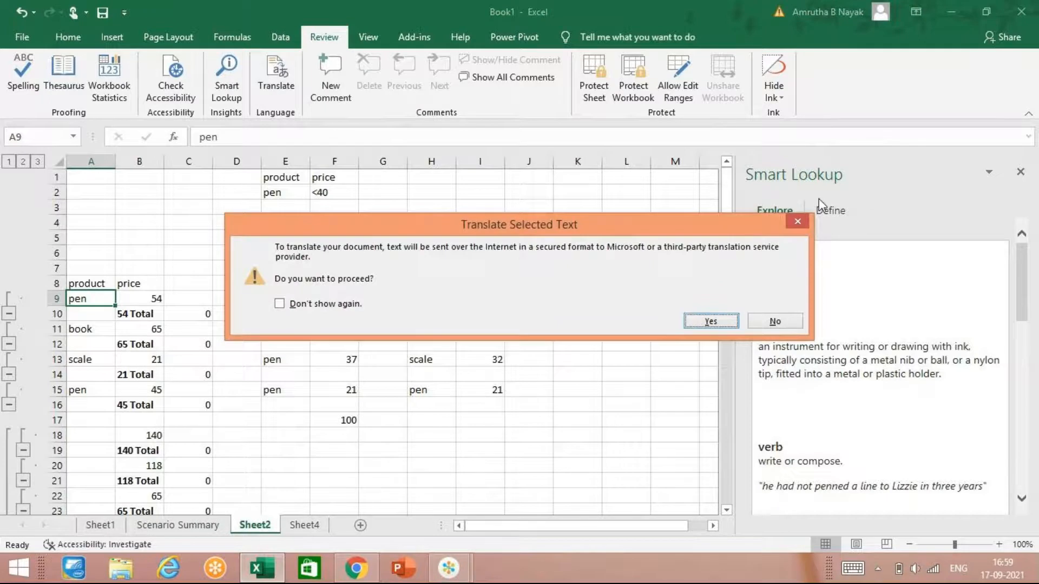
click(697, 324)
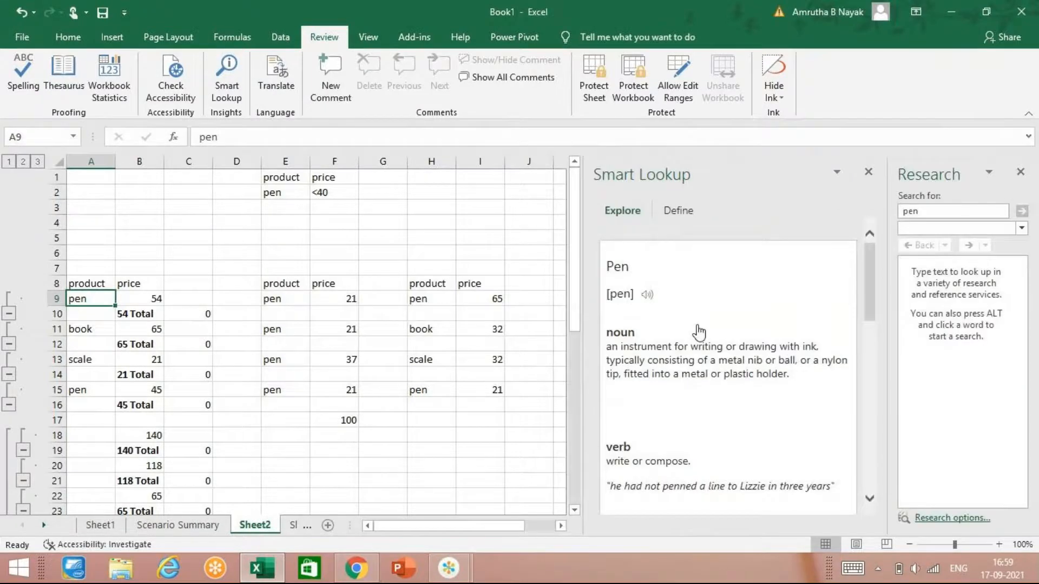
click(867, 174)
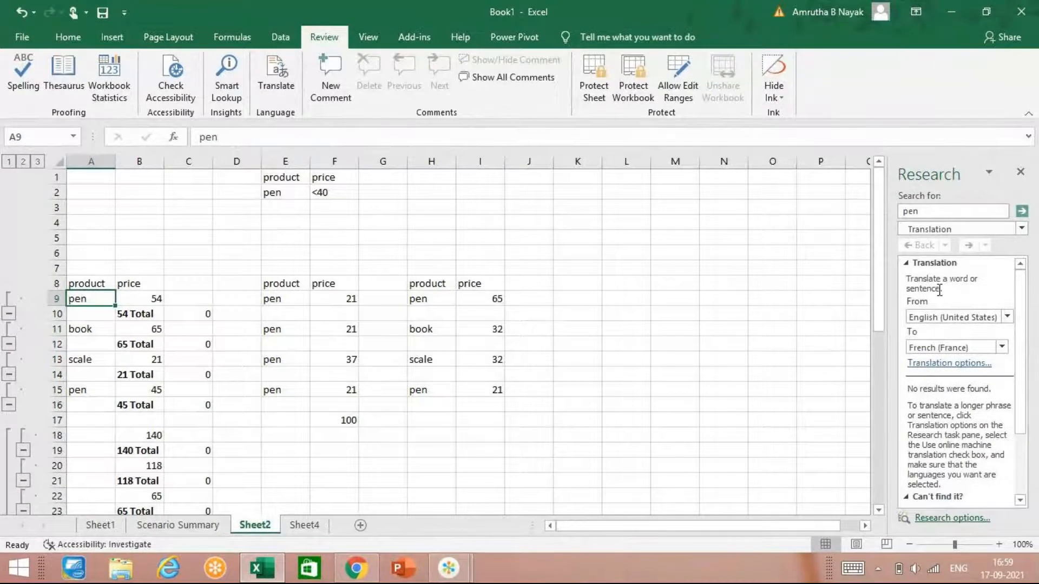
click(1002, 348)
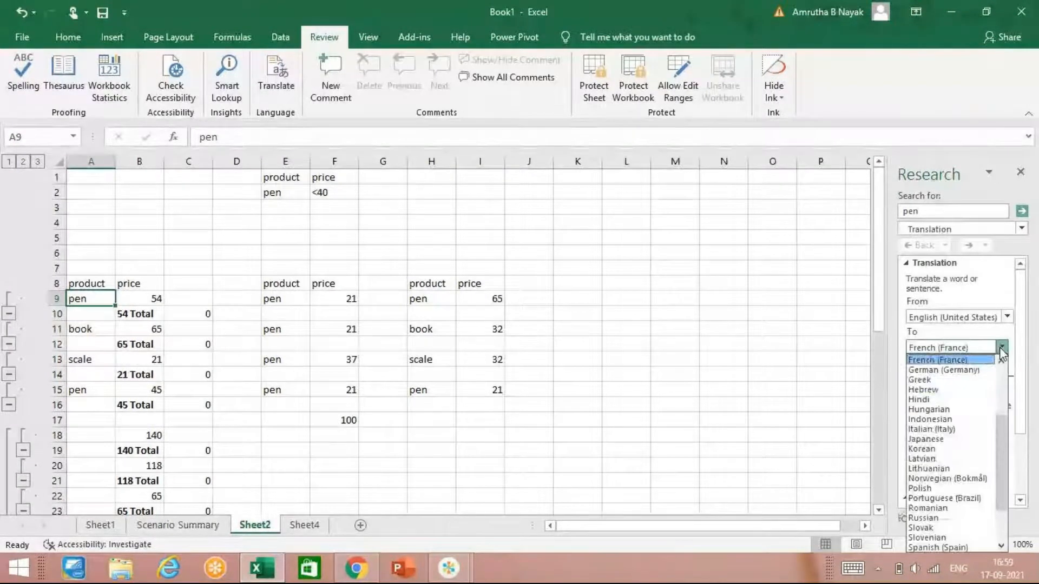
click(962, 400)
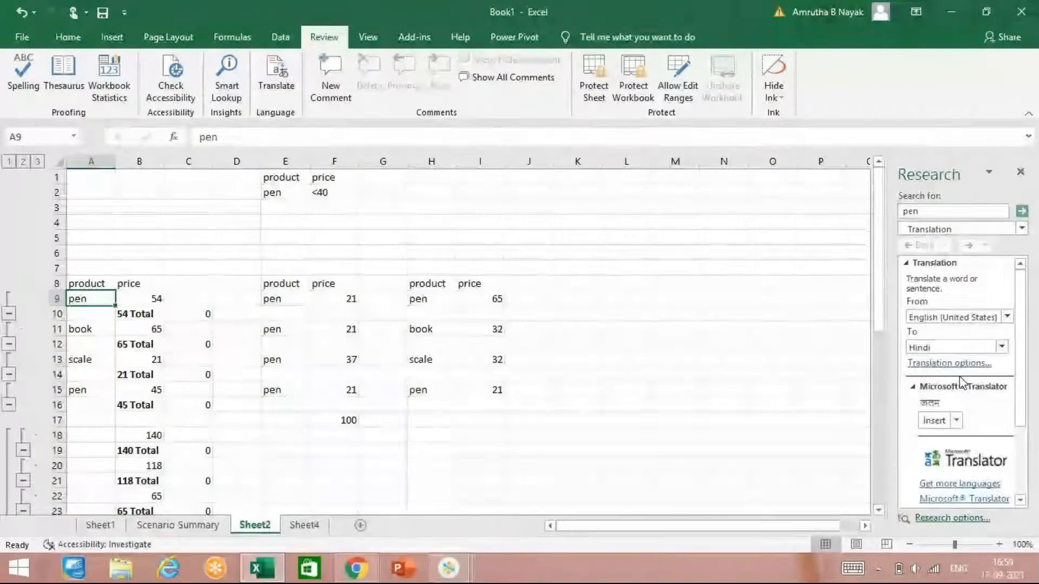
click(934, 422)
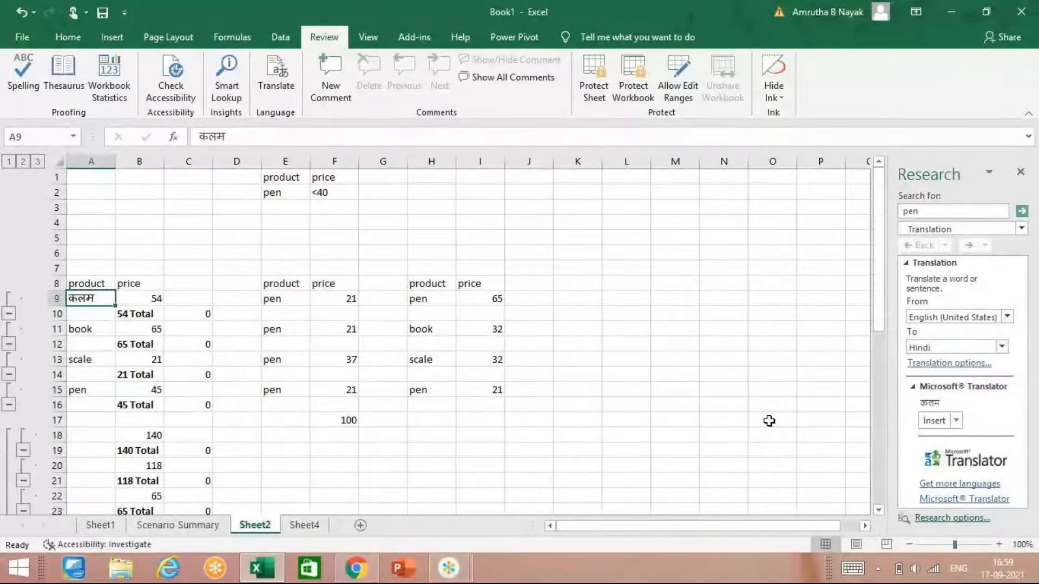
click(1022, 173)
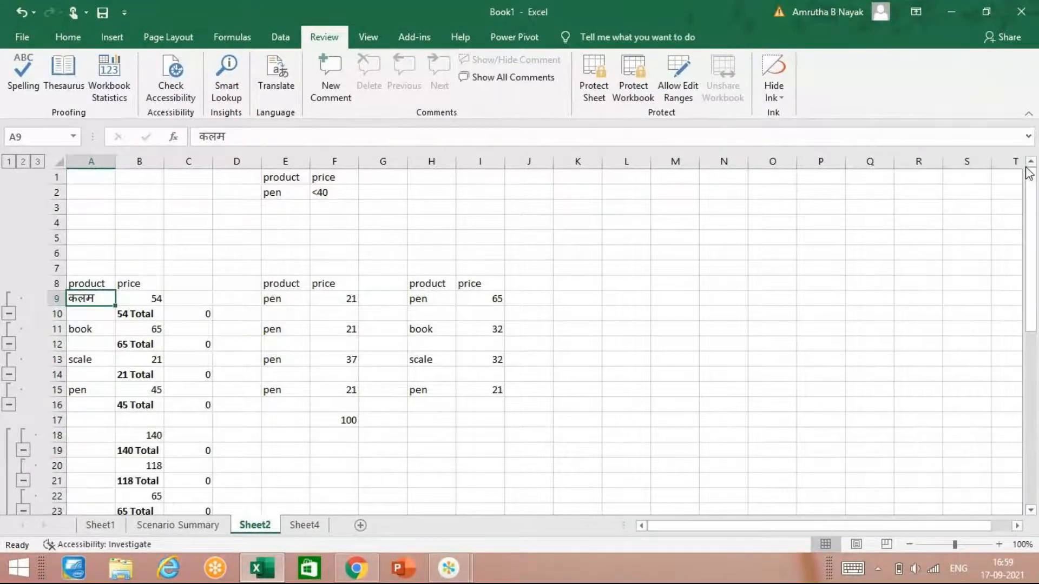
Step: Add a comment reading "123" to price cell F13
click(334, 359)
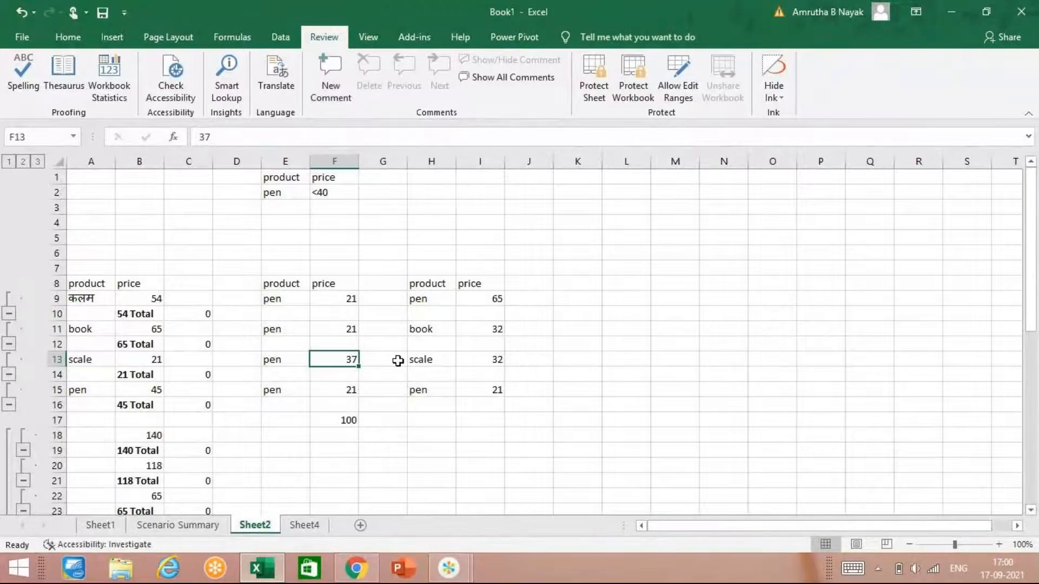
click(330, 76)
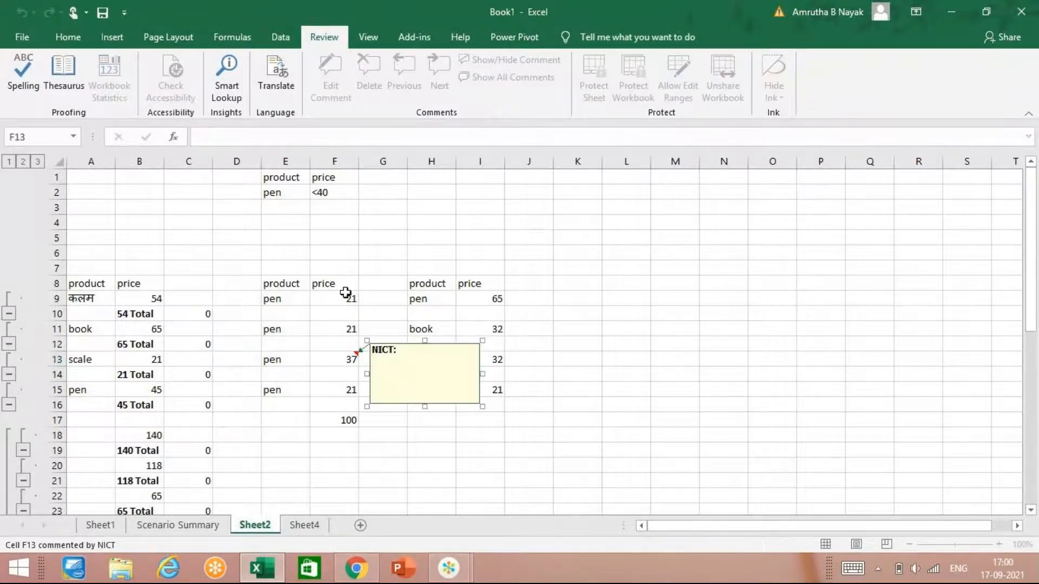
text(123)
Step: Add a comment reading "4521" to the book's price in cell I11
click(501, 328)
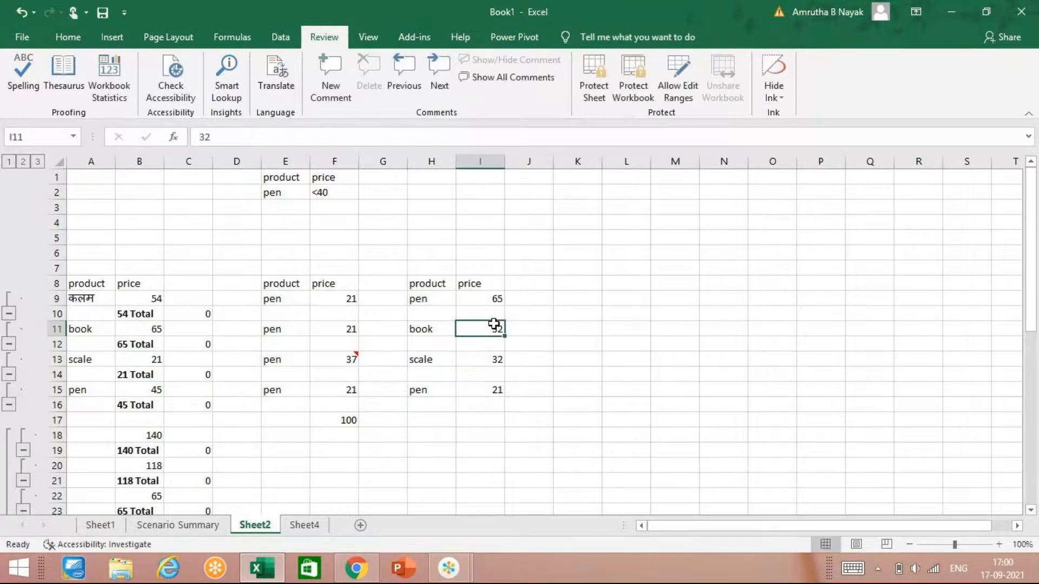
click(331, 87)
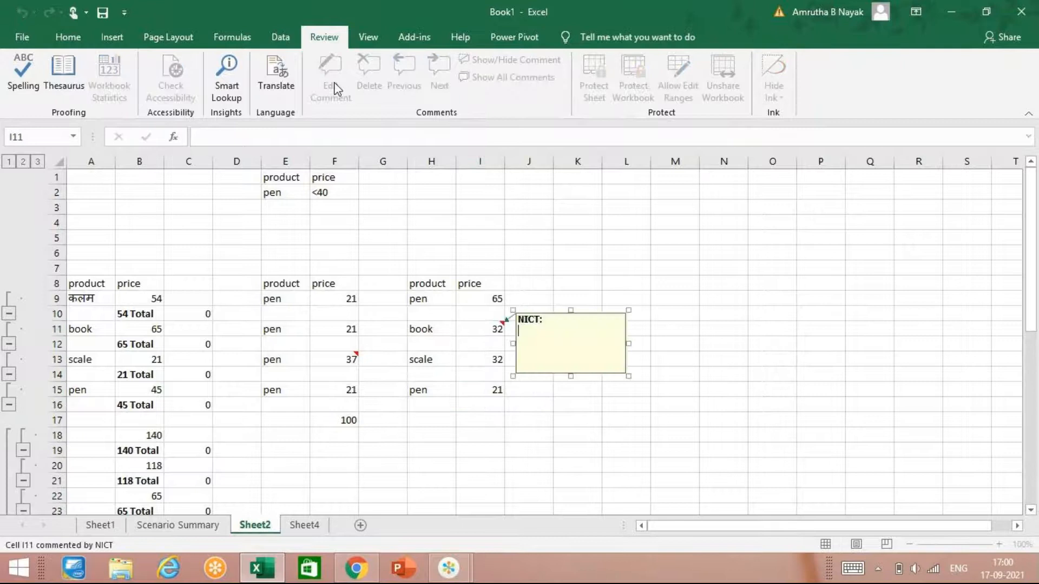
text(4521)
click(383, 374)
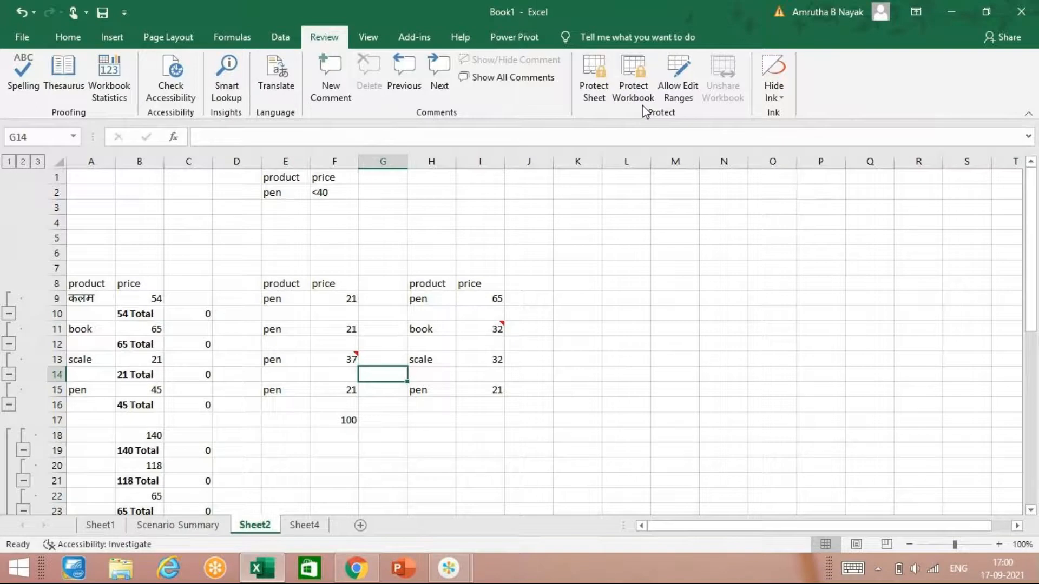
click(558, 314)
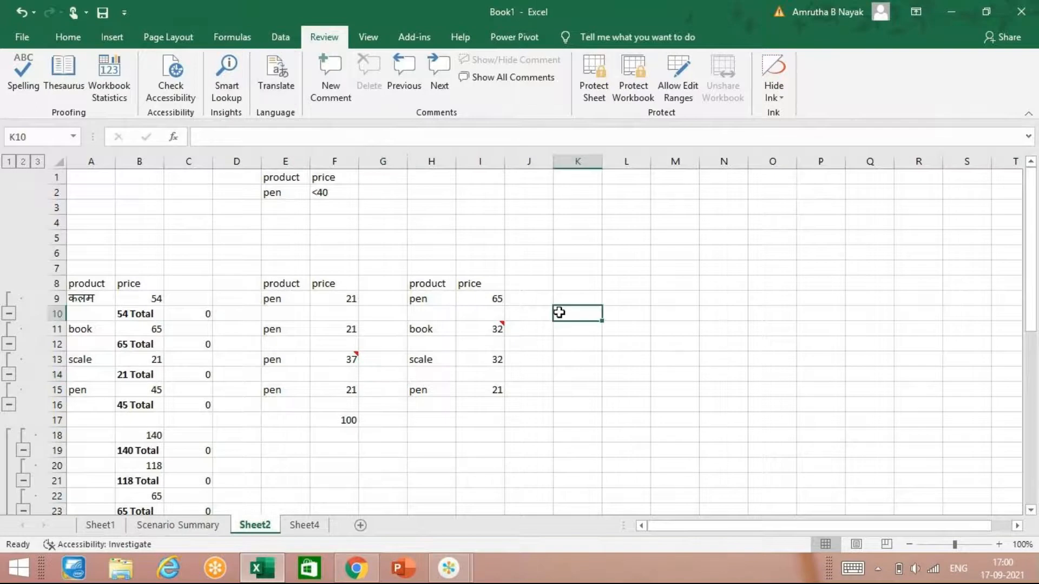
Step: Preview the page breaks of Sheet2, and switch the sheet to Page Layout view
click(382, 38)
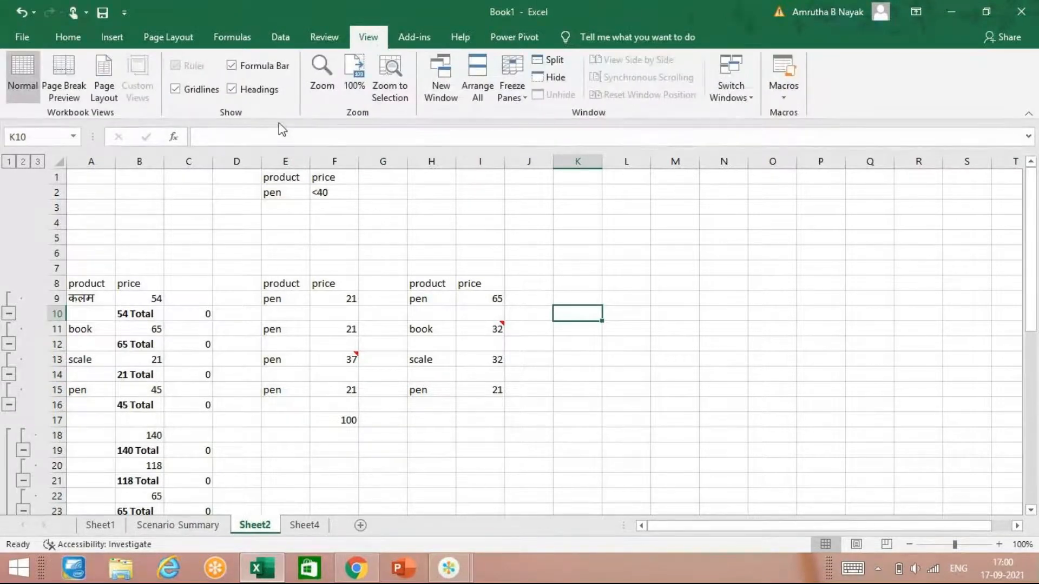
click(54, 74)
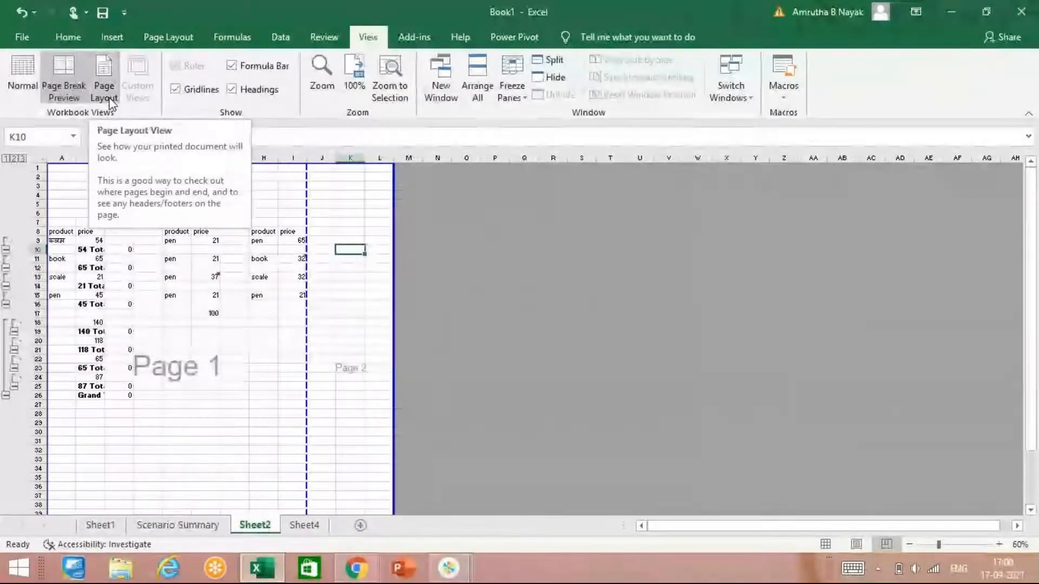
click(111, 102)
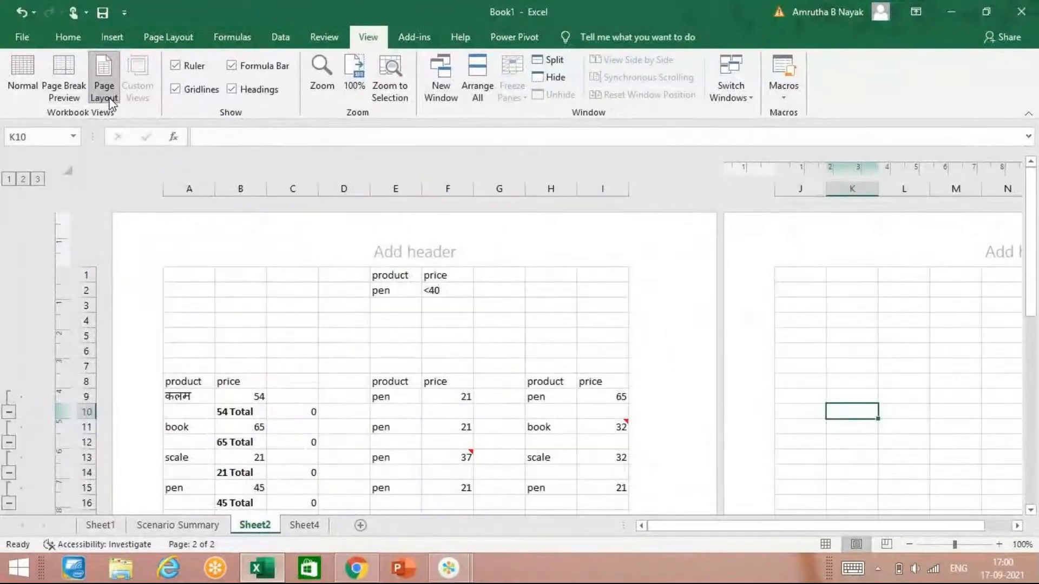
Step: Select cell D2 on Sheet2 and return the sheet to Normal view
click(351, 292)
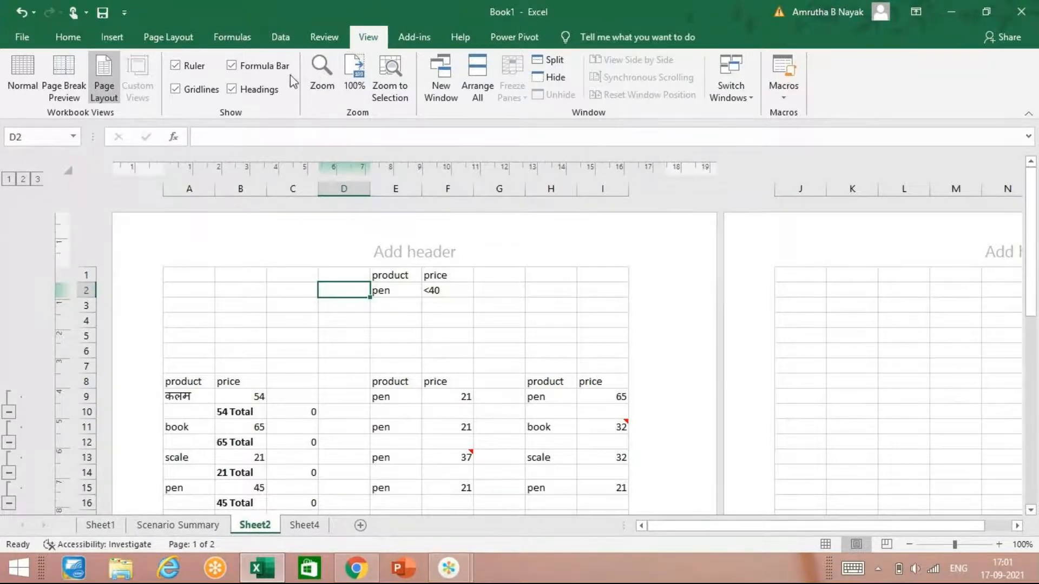
click(34, 60)
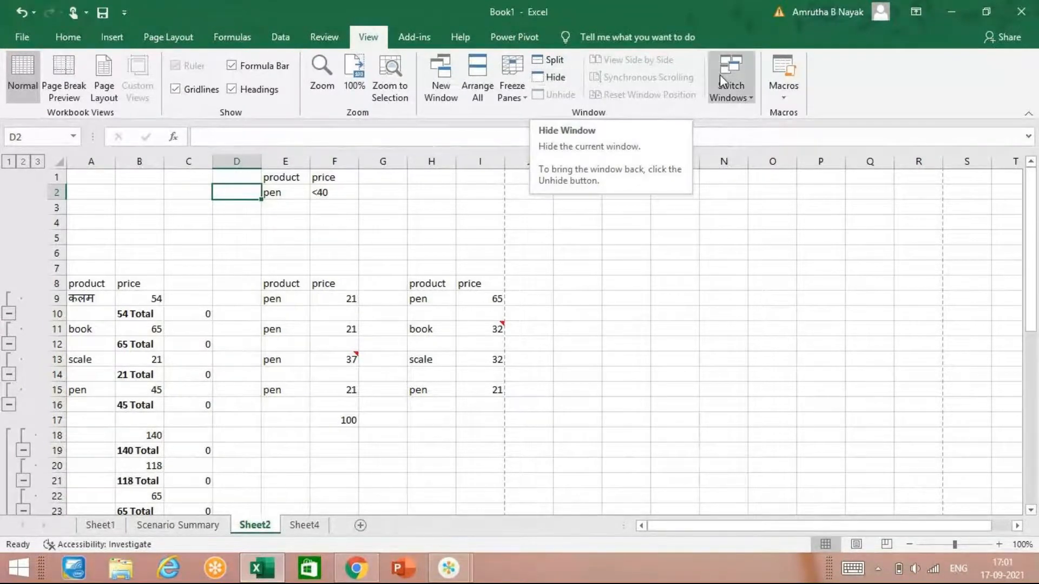
click(729, 99)
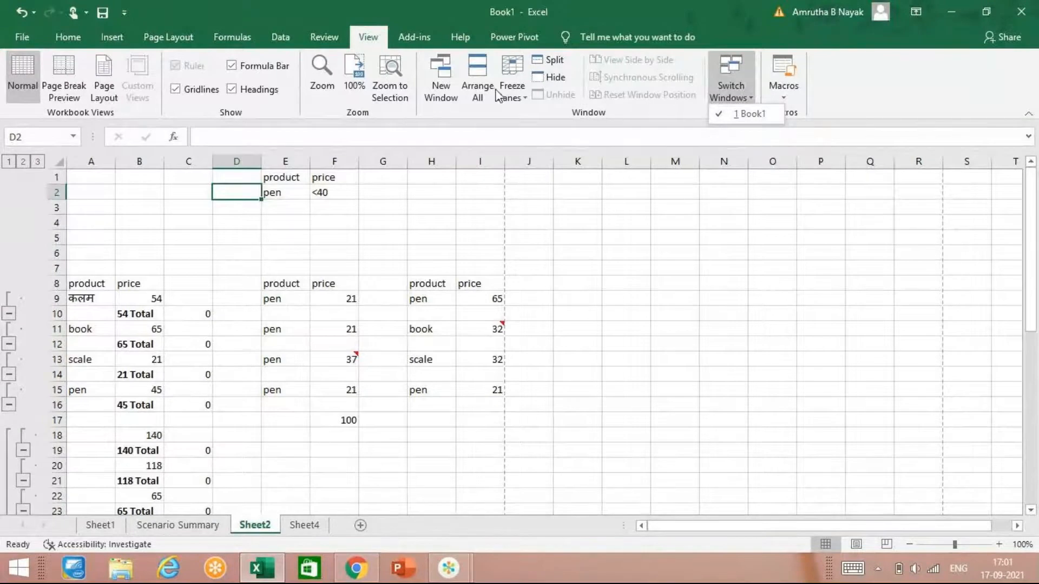
click(510, 99)
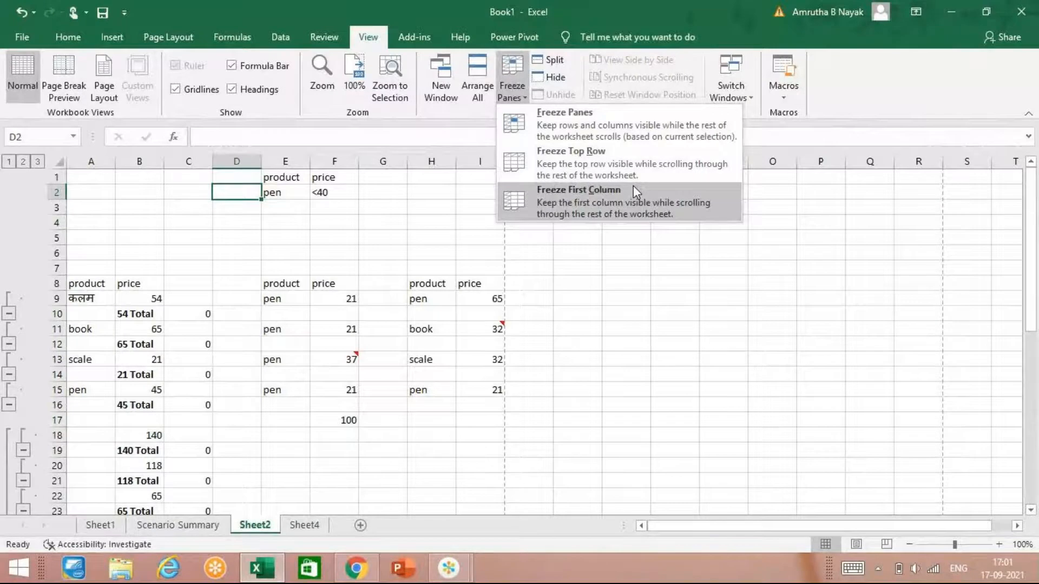
click(594, 295)
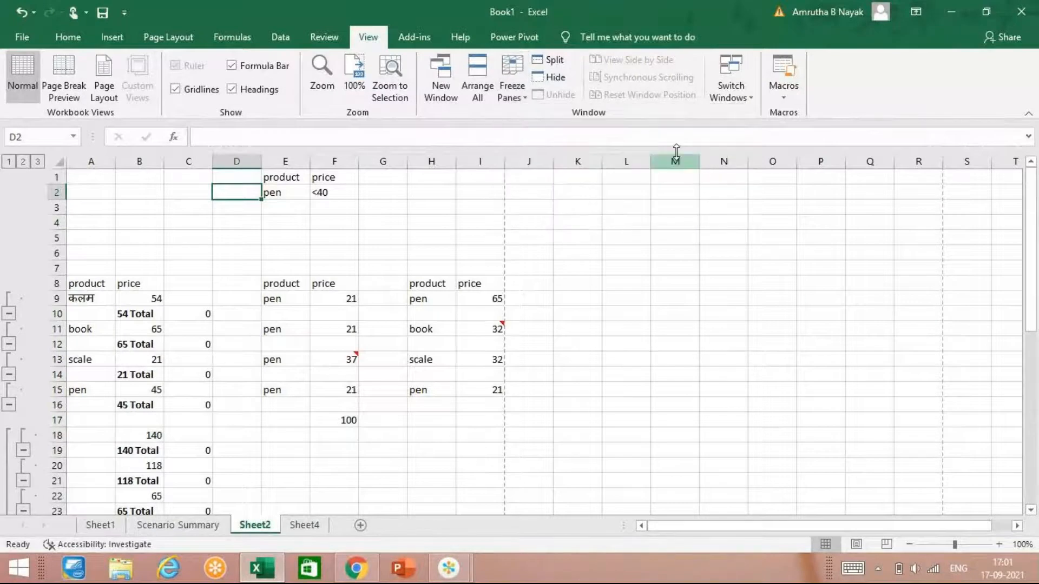
click(716, 102)
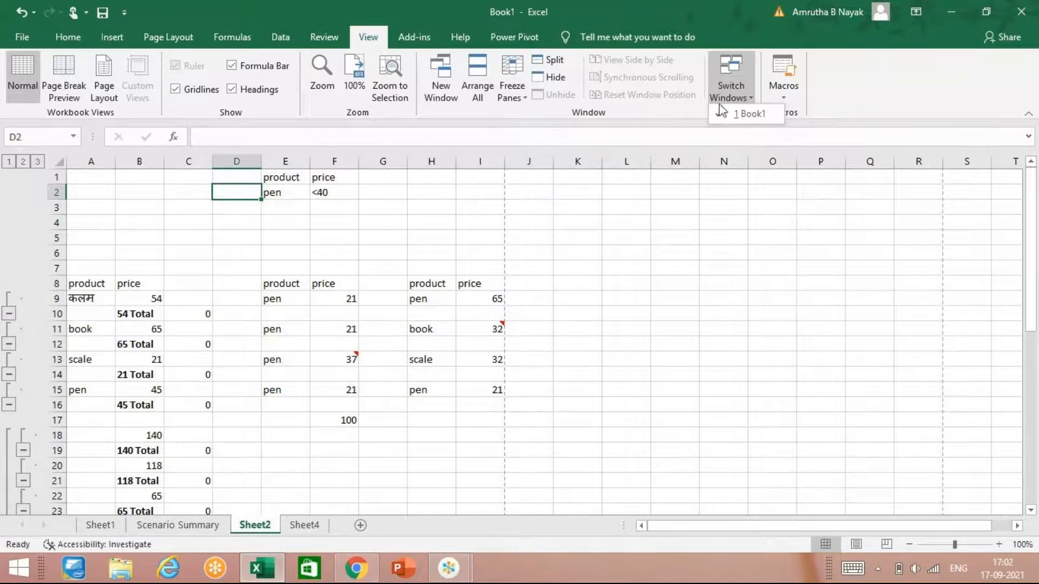
click(771, 95)
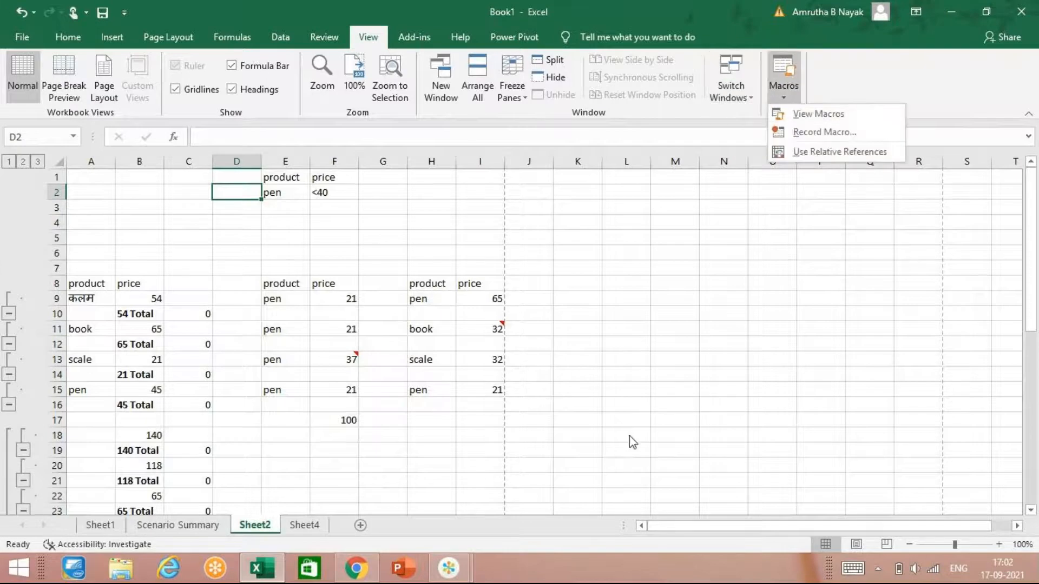
click(631, 368)
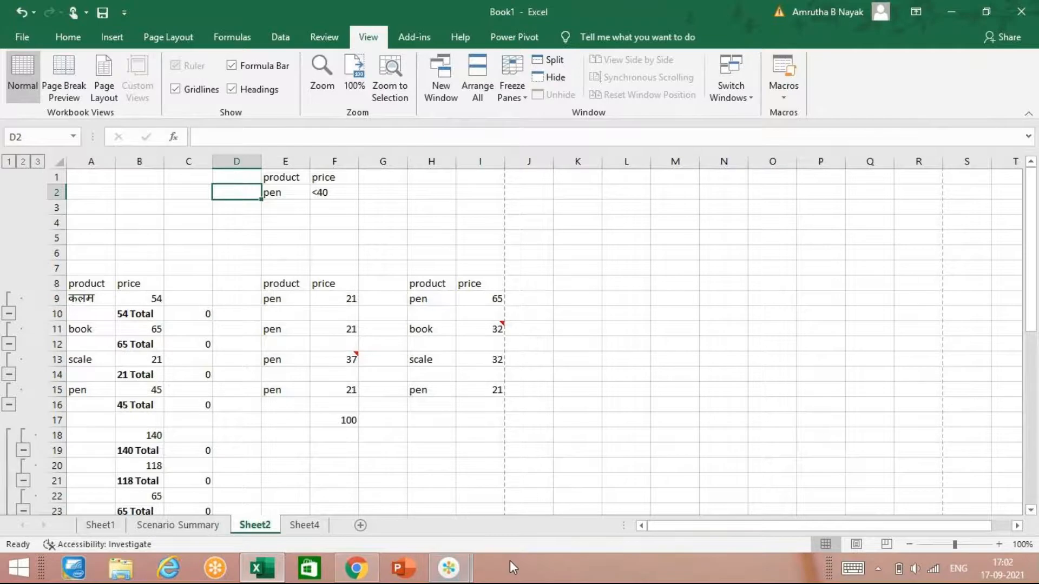
click(521, 576)
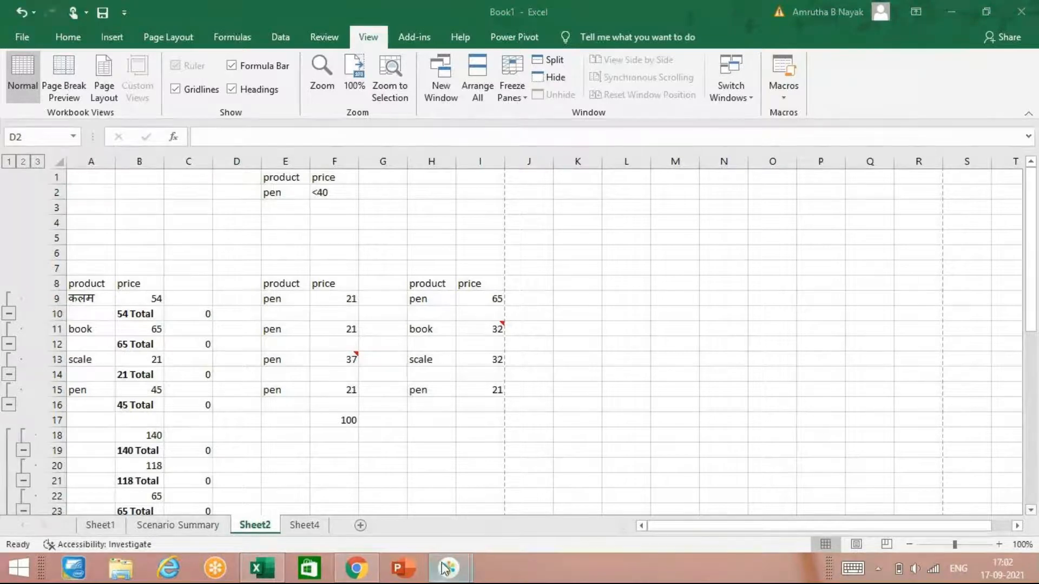
mouse_move(448, 568)
mouse_move(535, 454)
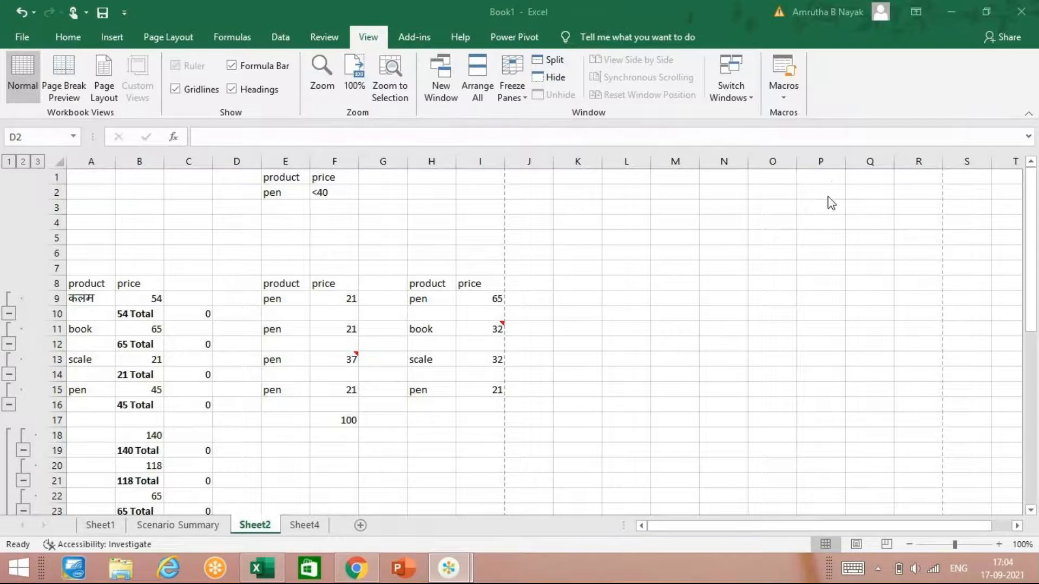
click(907, 349)
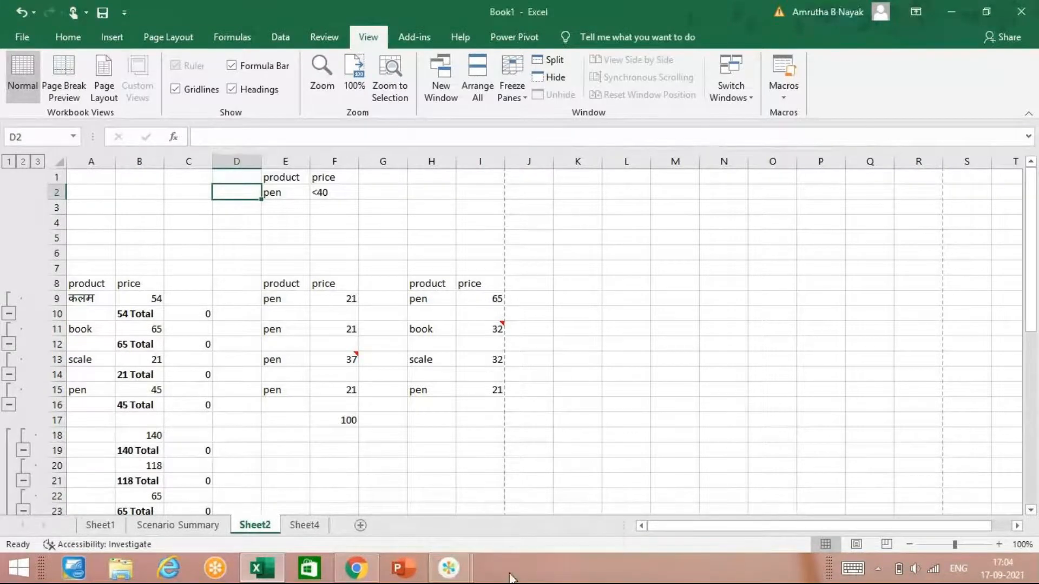
click(448, 568)
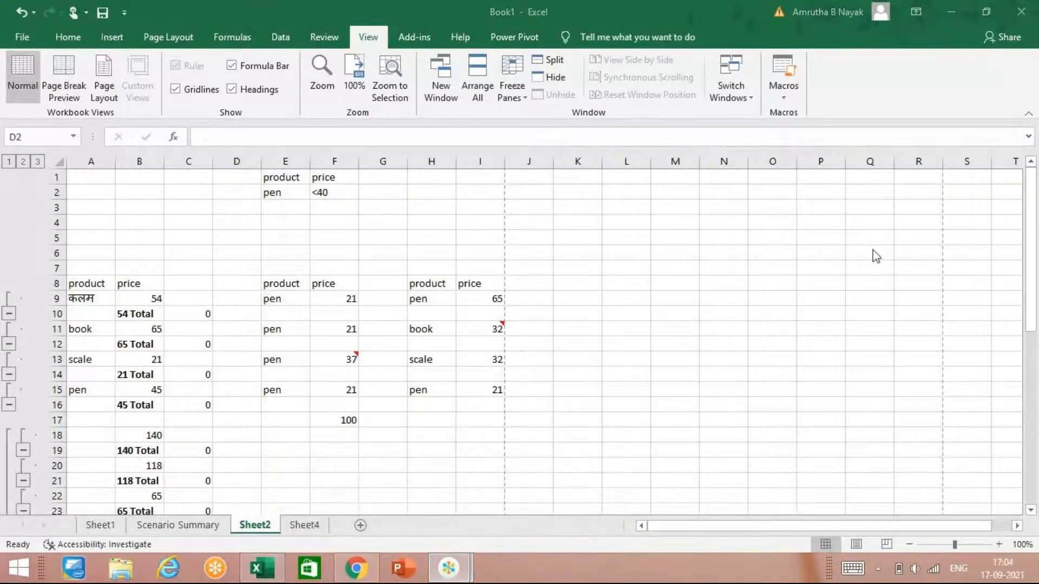
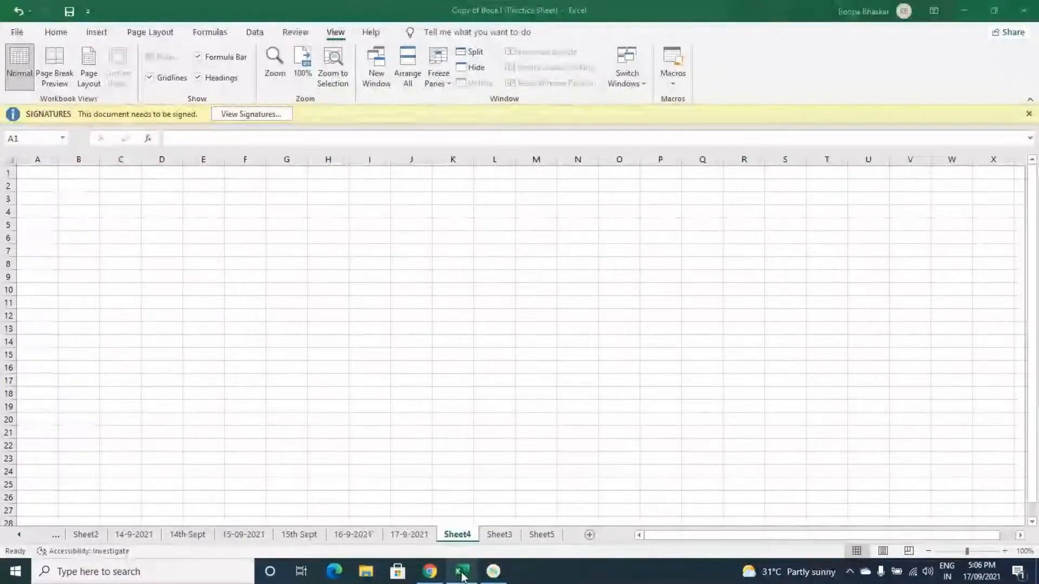
Step: Start recording a macro named Macro1 in Sheet4, with the shortcut Ctrl+Shift+A, stored in This Workbook
mouse_move(463, 575)
click(473, 525)
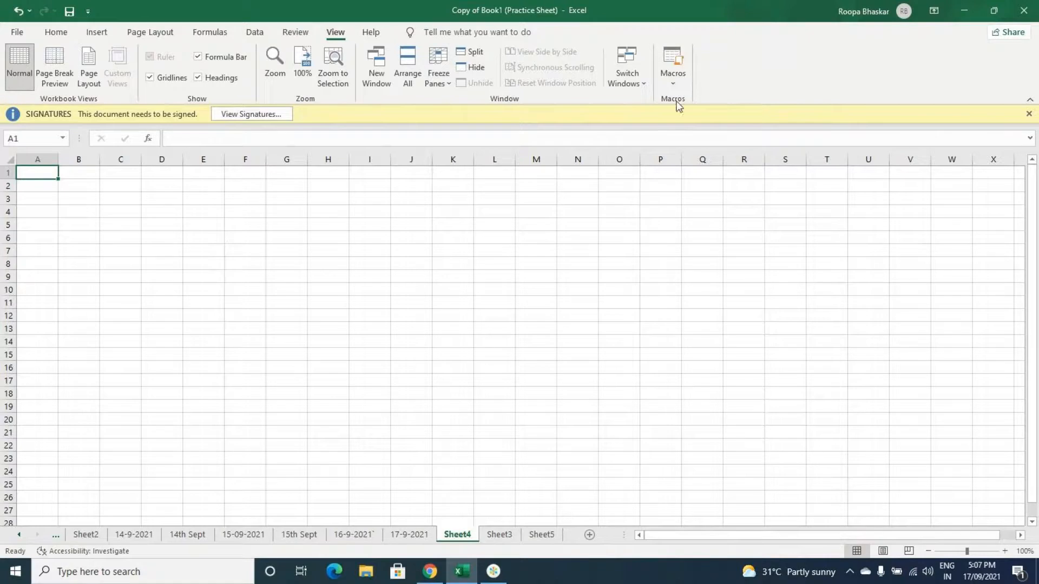
click(677, 80)
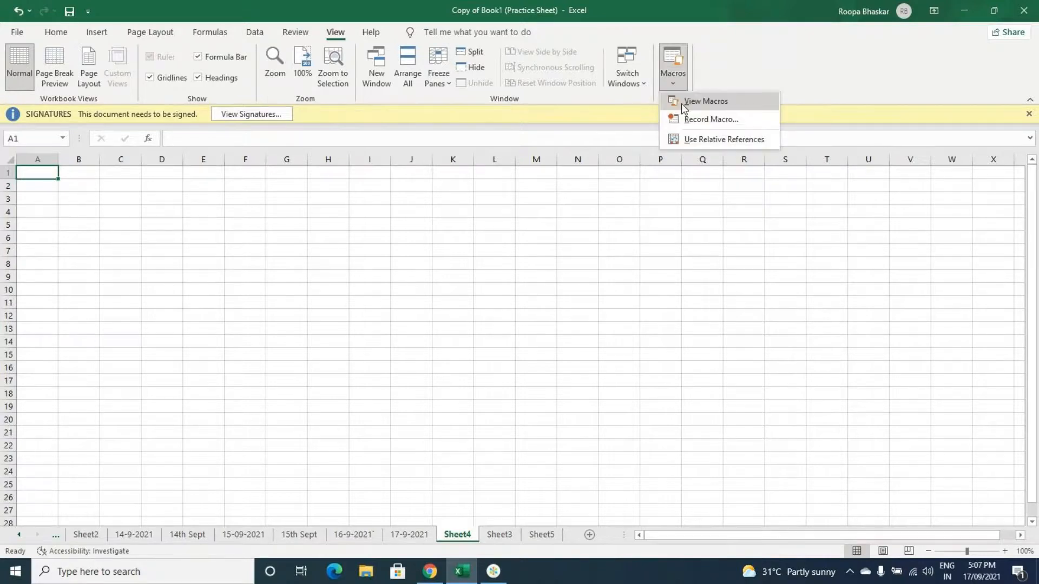
click(708, 119)
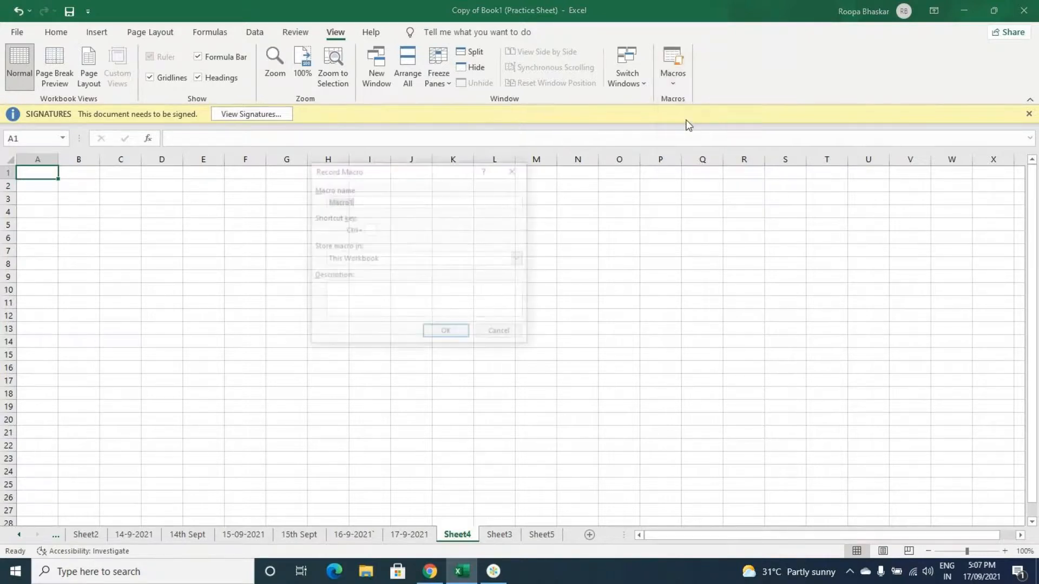
click(385, 201)
click(373, 229)
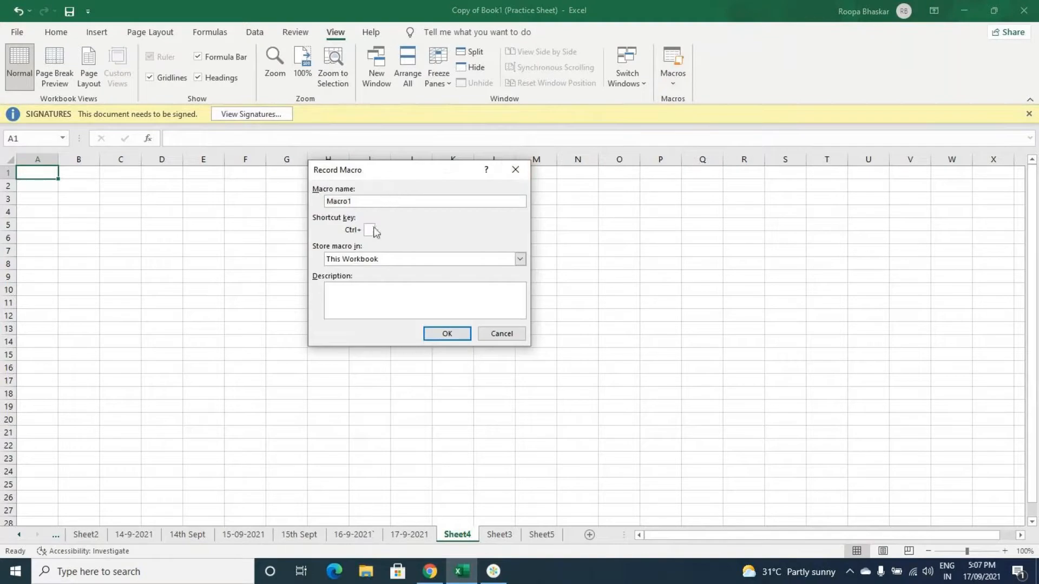
text(A)
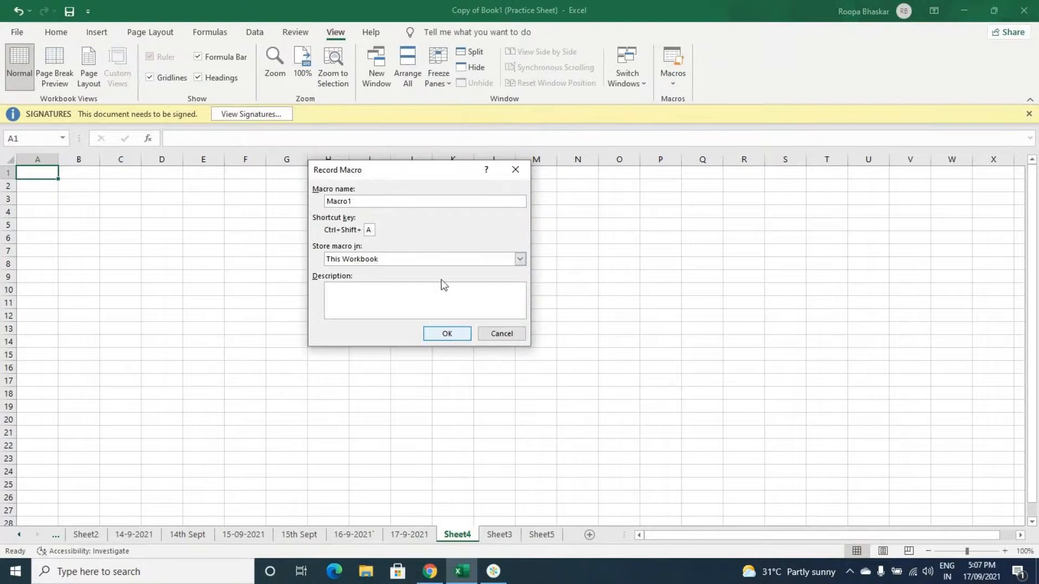
click(462, 262)
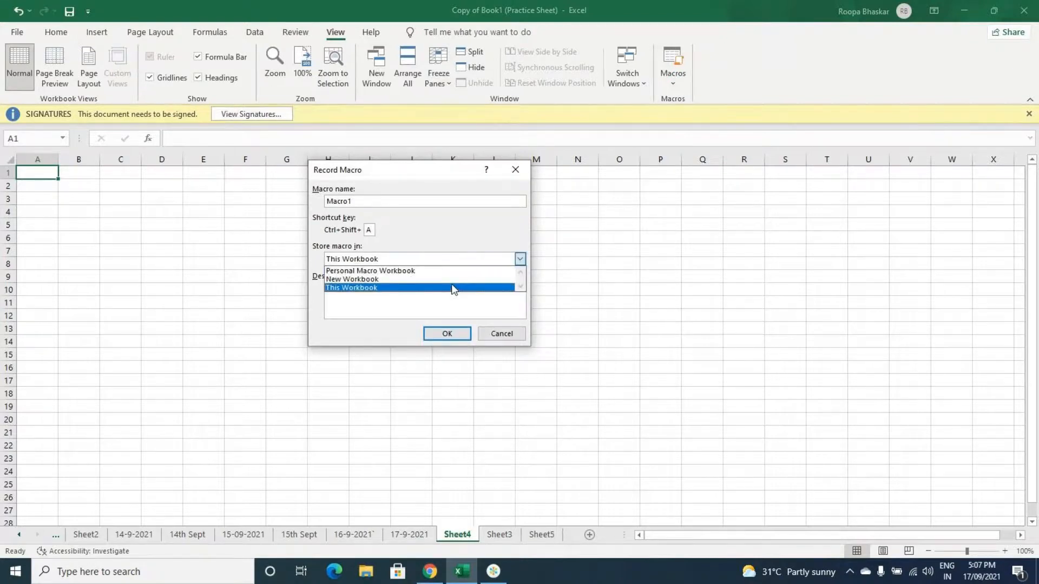
click(454, 288)
click(450, 337)
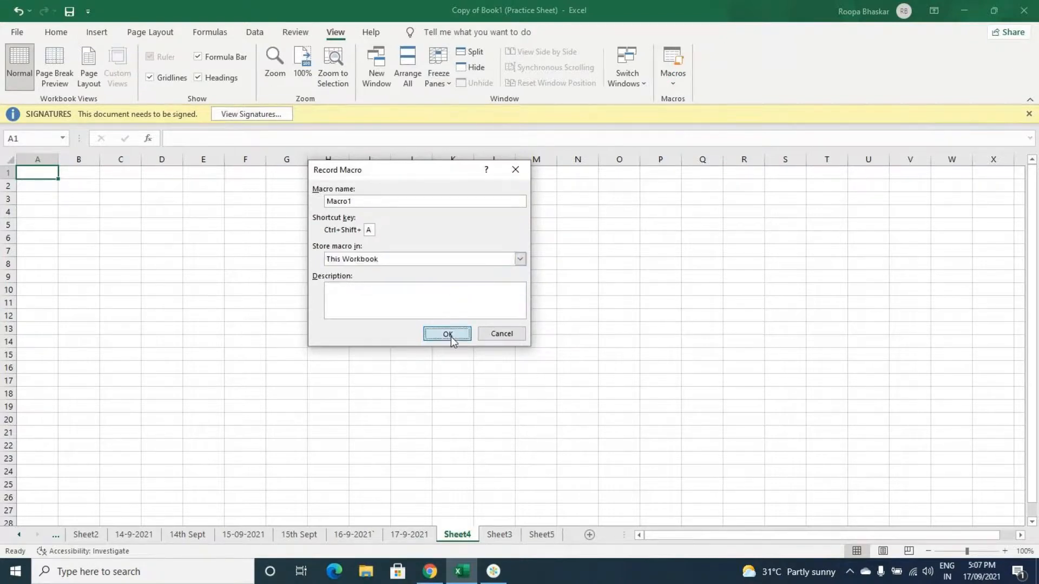
Step: Enter the heading NAMES in cell A1 and three sample names below it in A2:A4
text(NAM)
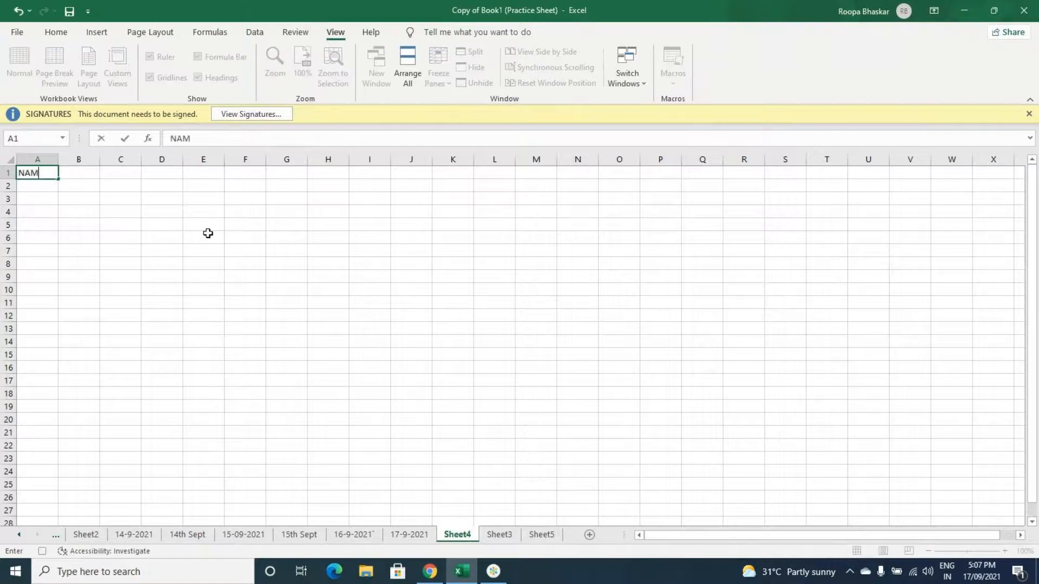
text(ES)
key(Return)
text(KONU)
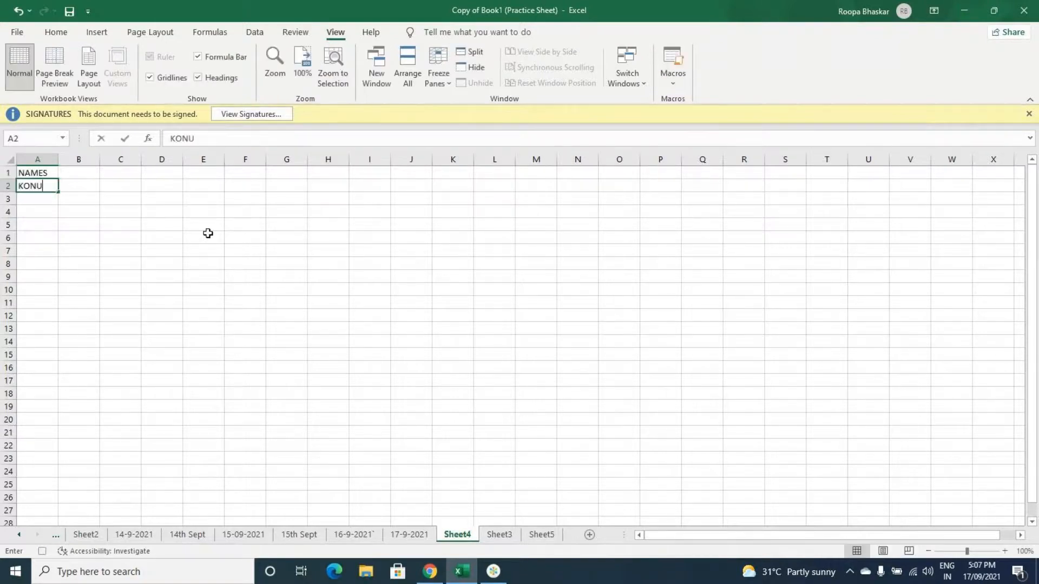
key(Return)
text(MONU)
key(Return)
text(SONU)
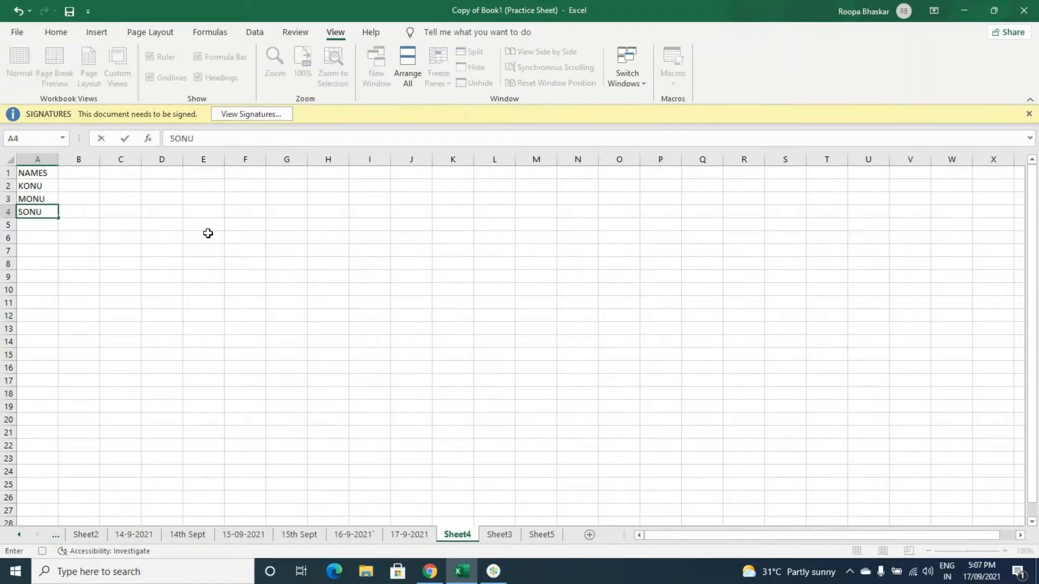
Step: Enter the heading MARKS in cell B1 and the values 32, 45 and 60 in B2:B4
click(81, 172)
text(MARKS)
key(Return)
text(32)
key(Return)
text(45)
key(Return)
text(6)
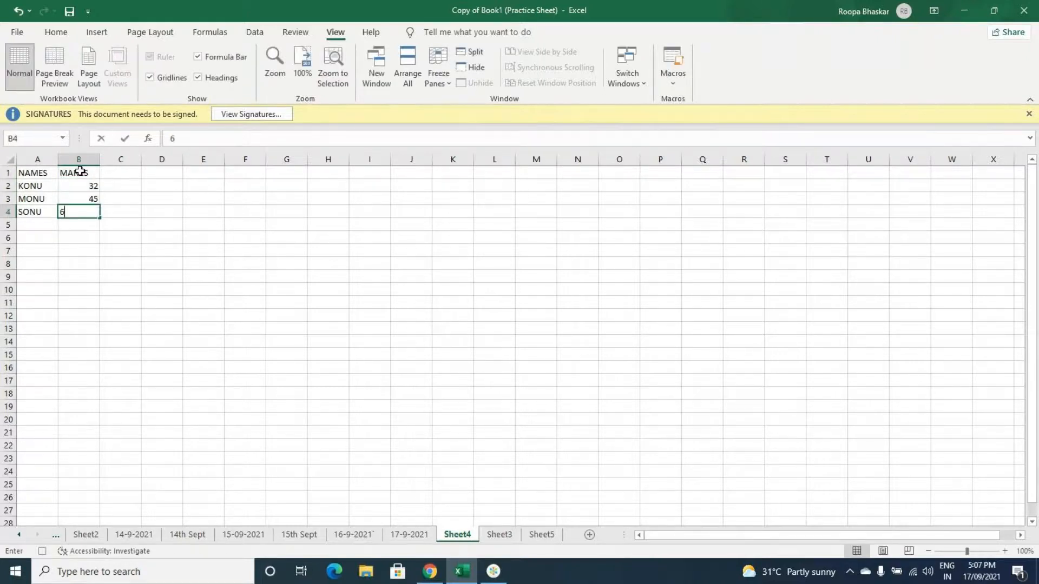
text(0)
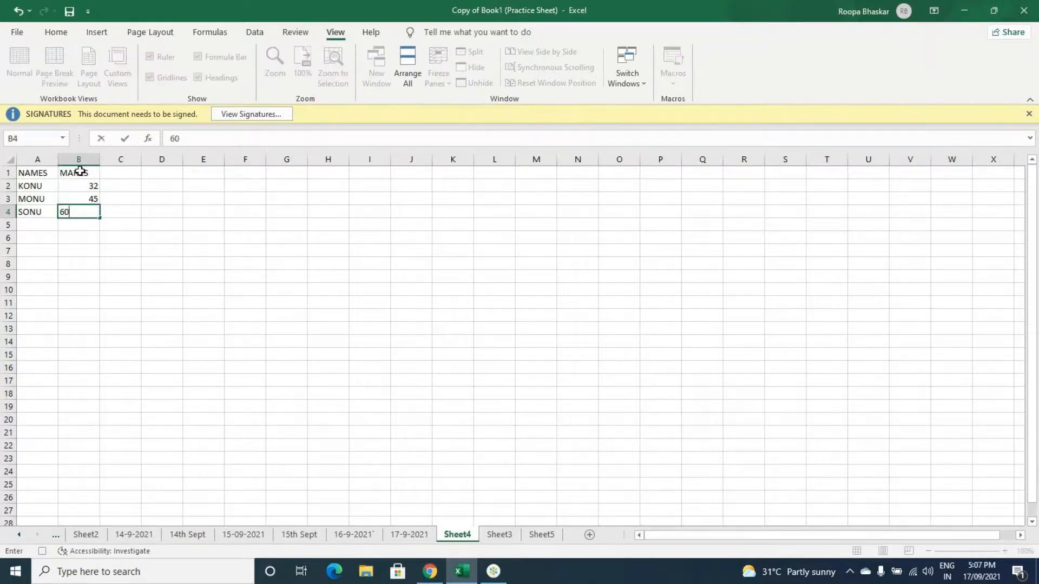
click(90, 230)
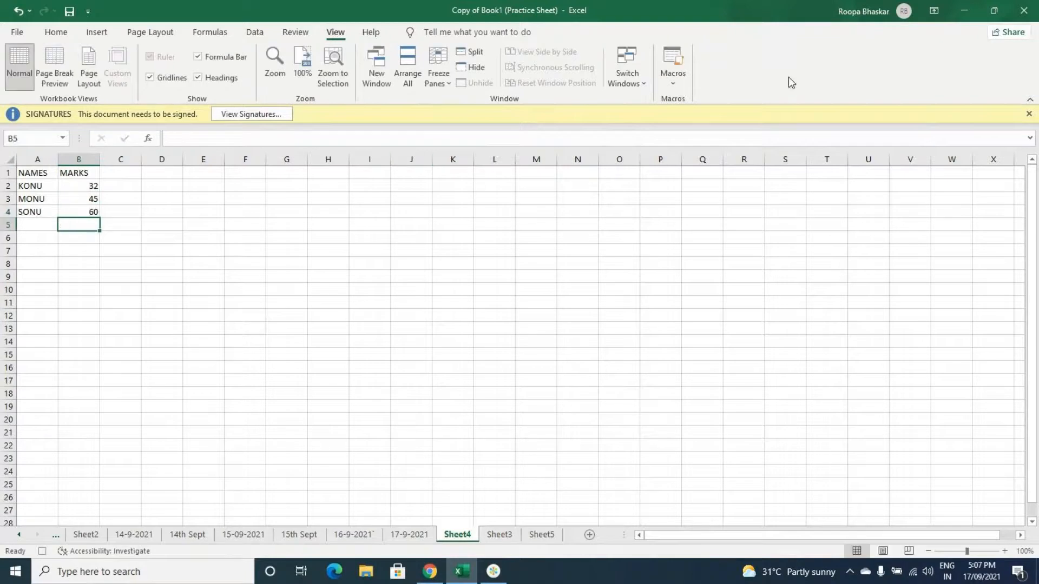
Step: Stop recording Macro1, and run it with its shortcut from cell F10 and again from cell F12
click(681, 83)
click(698, 120)
click(253, 287)
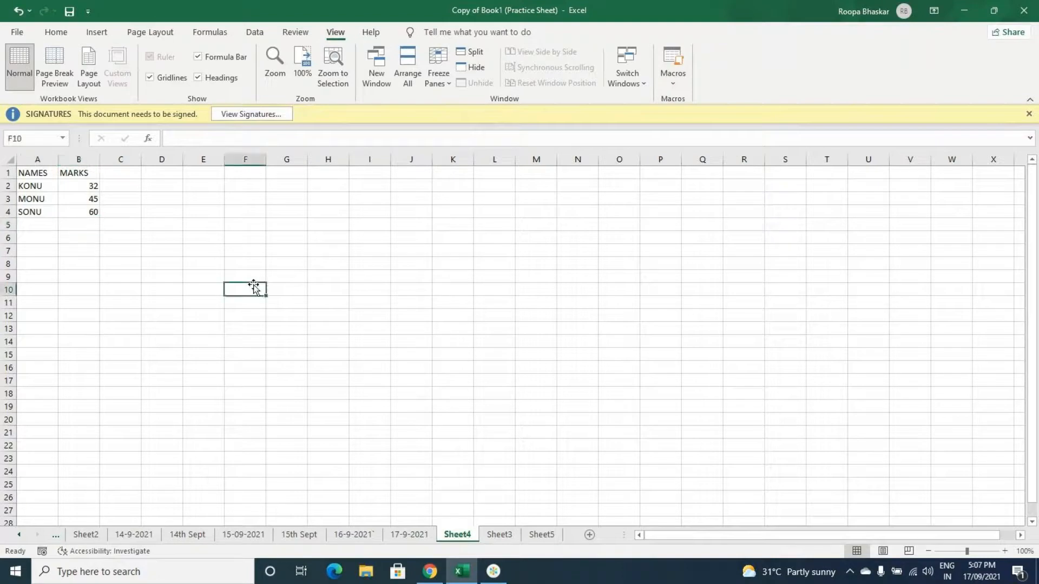
key(ctrl+m)
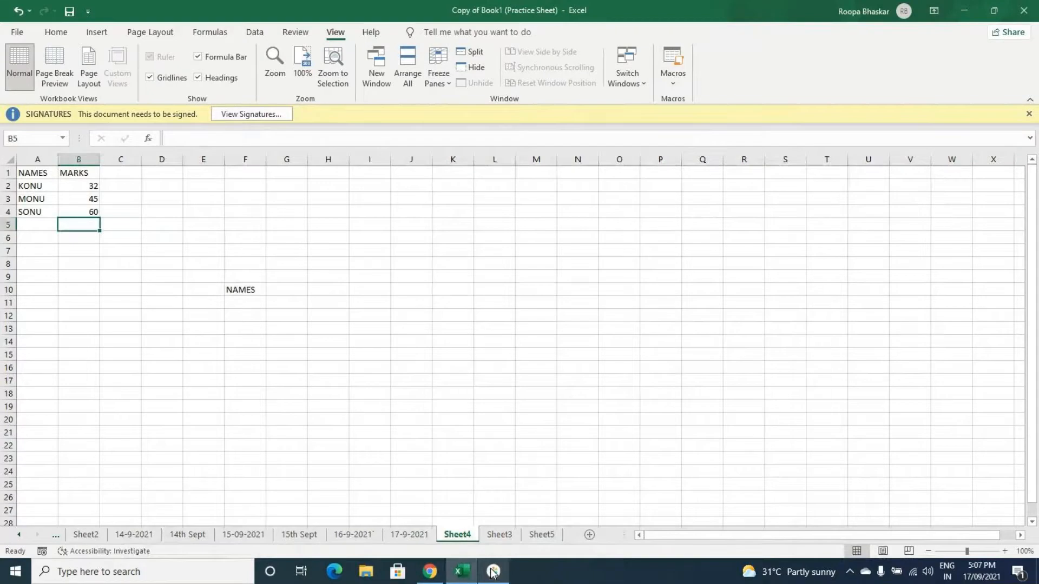
click(251, 317)
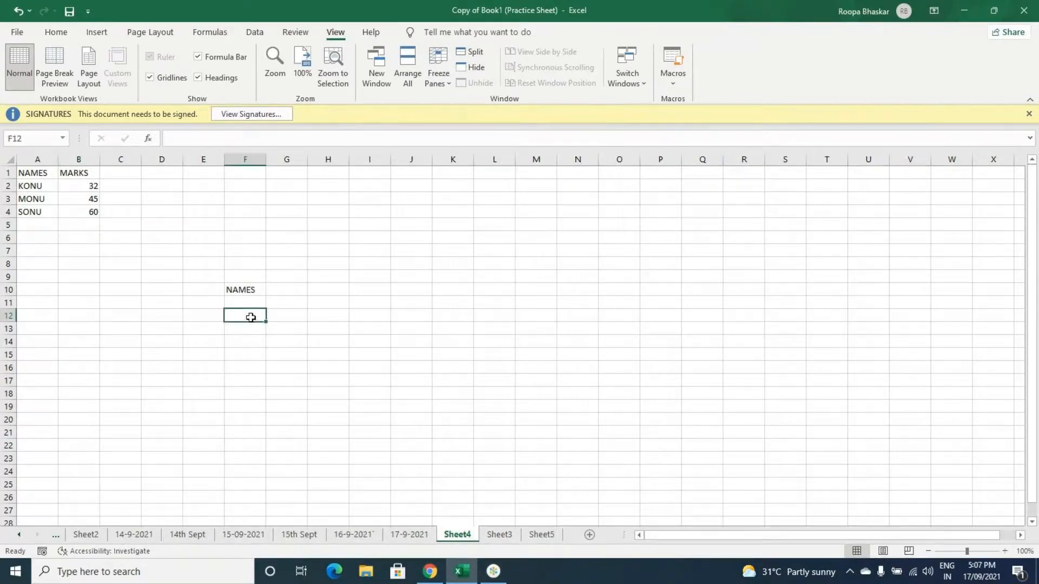
key(ctrl+m)
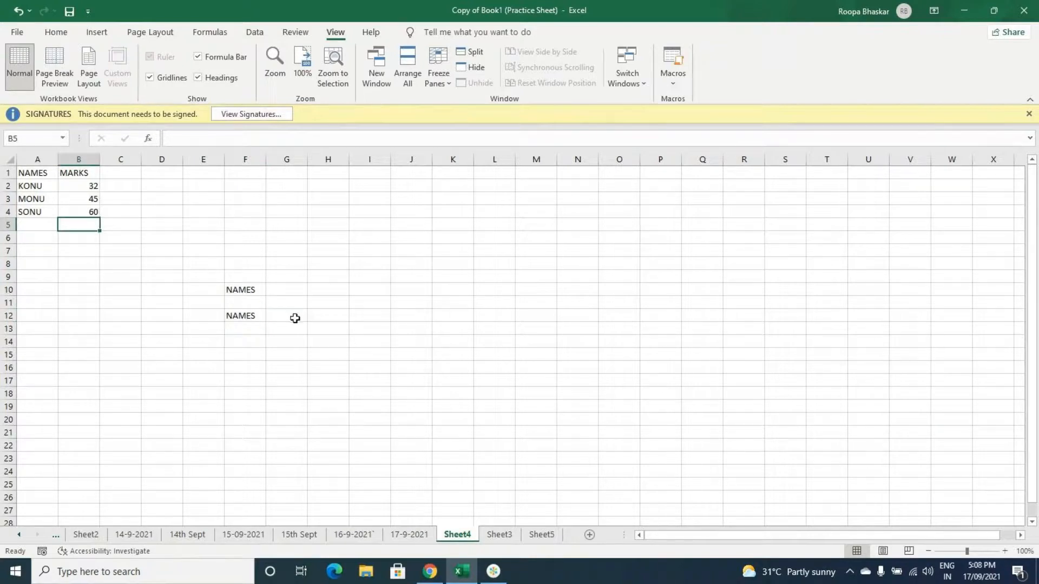
click(277, 353)
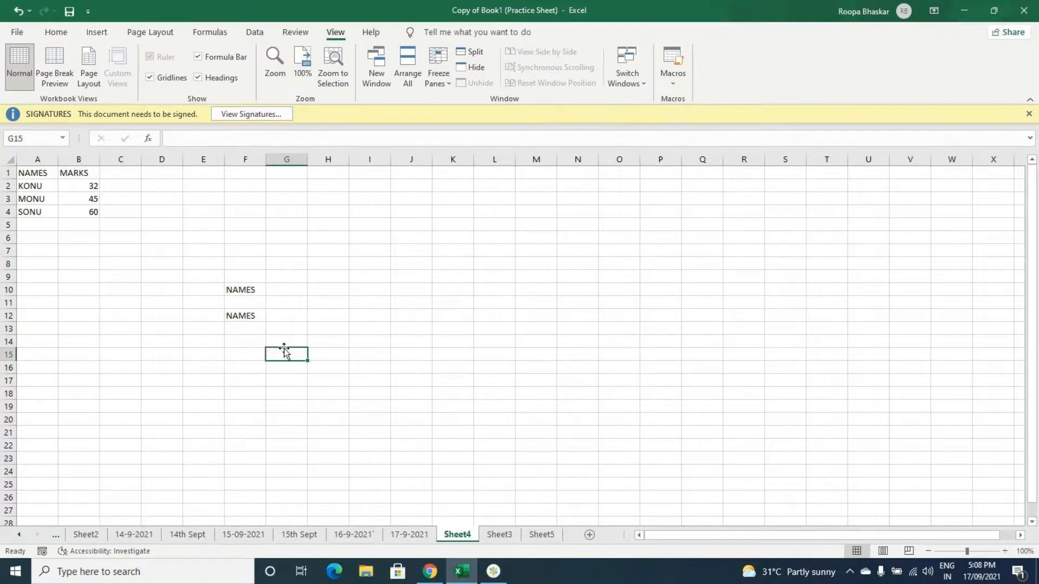
click(372, 239)
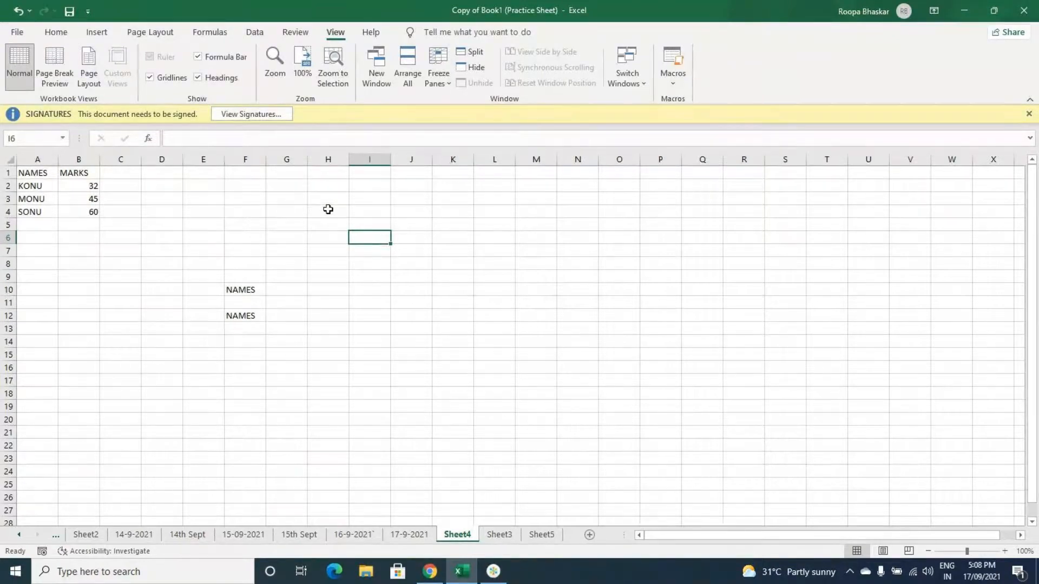
click(682, 85)
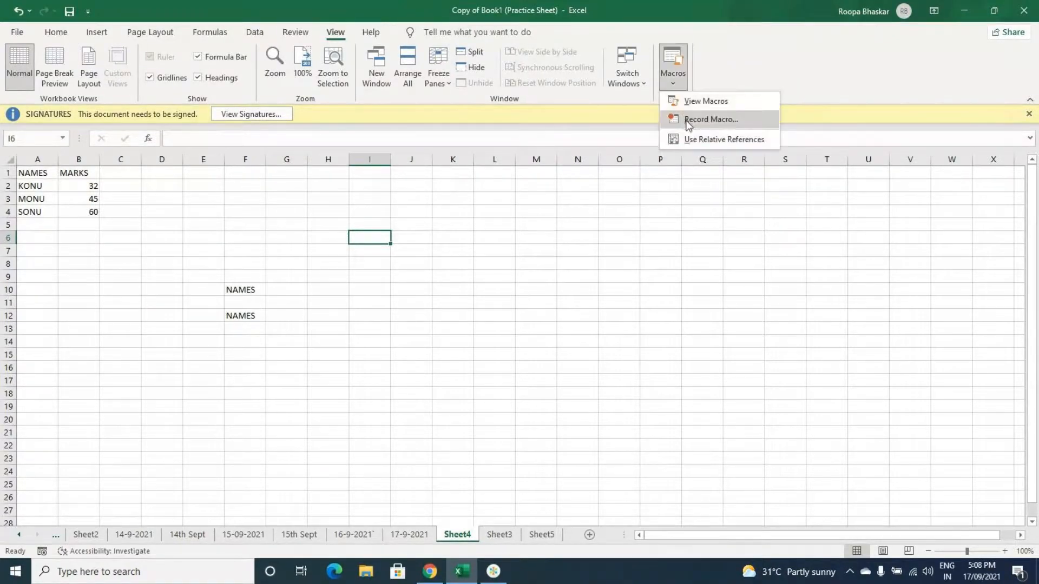
click(291, 211)
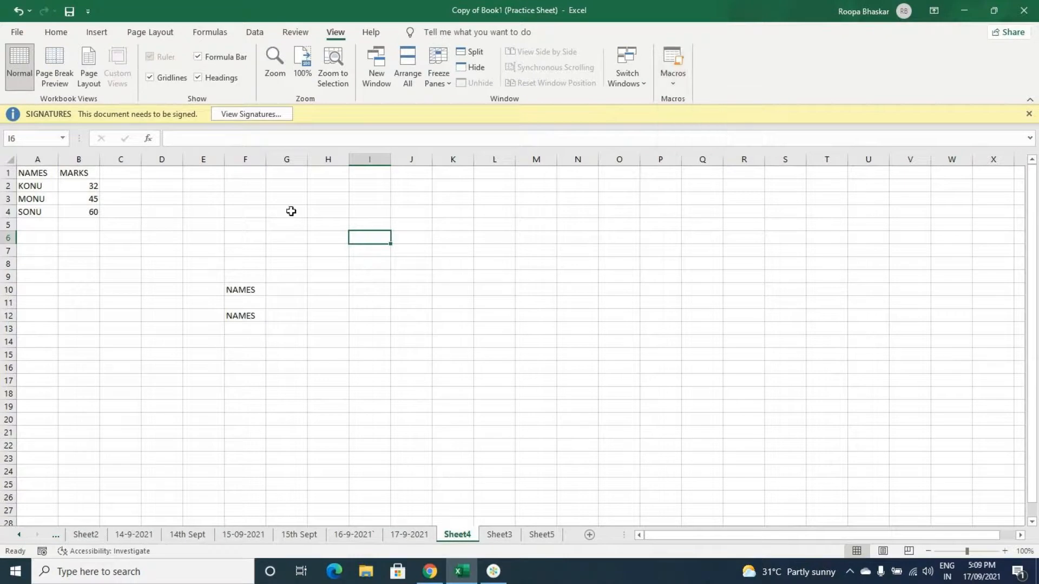
Step: Enter the heading NAMES in cell G4 and one sample name below it in G5
click(295, 211)
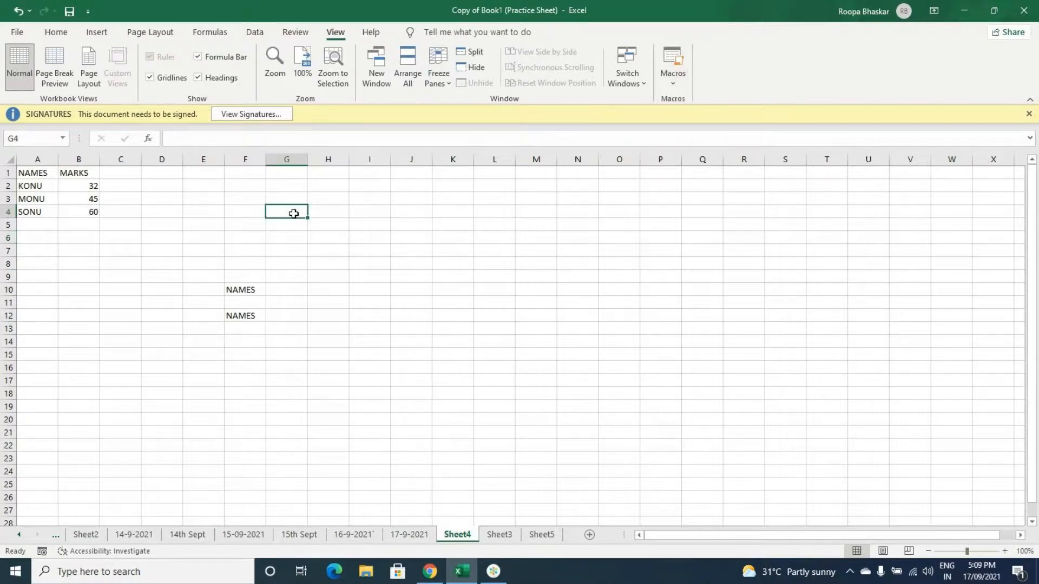
text(NAMES)
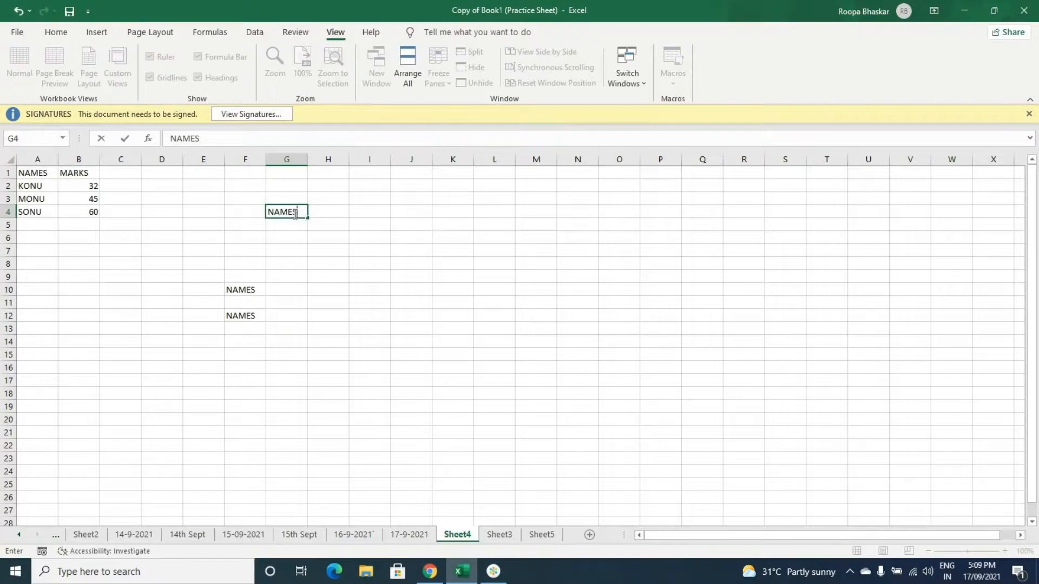
key(Return)
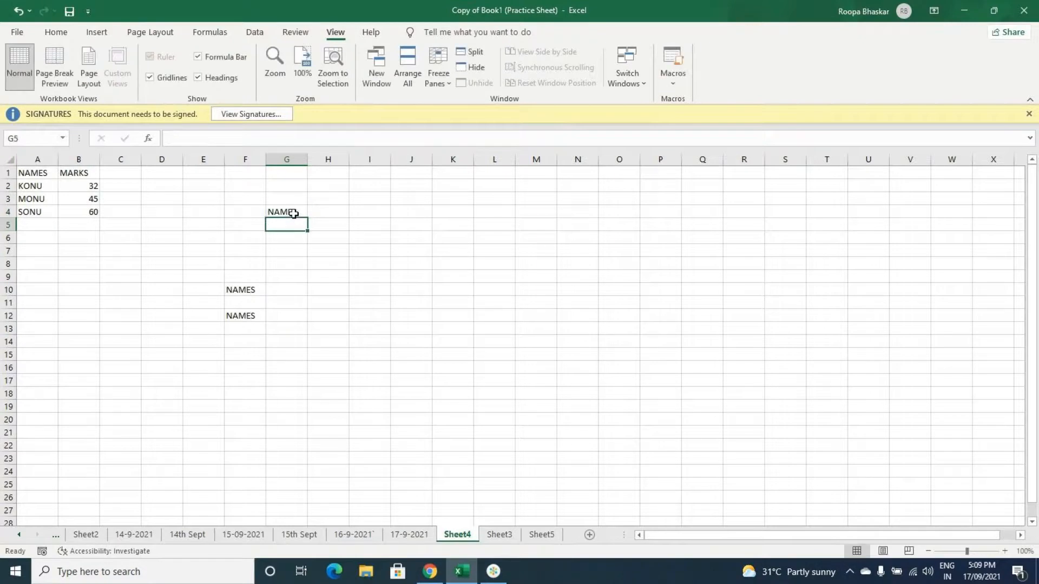
text(LONU)
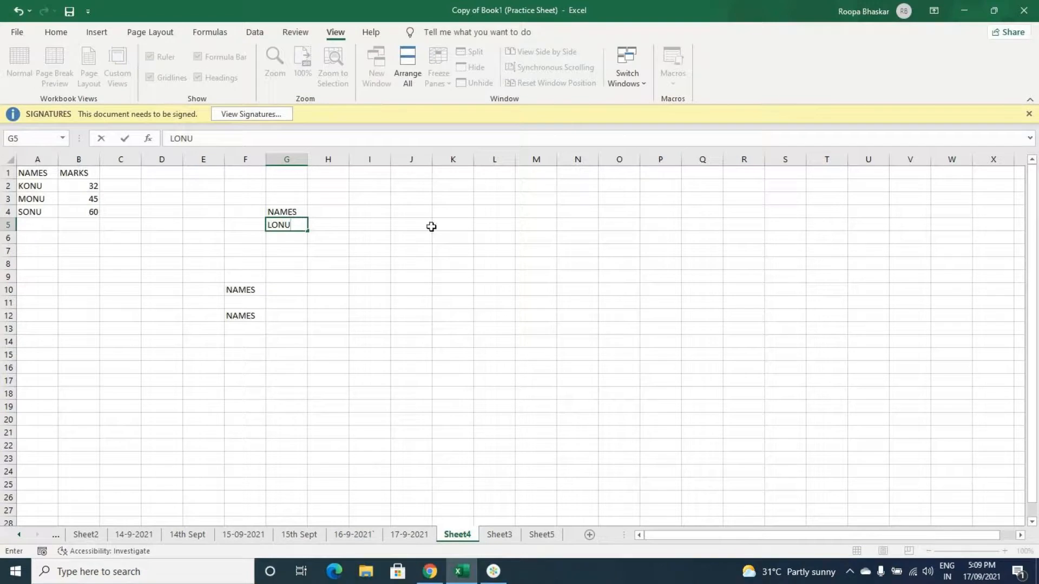
click(409, 218)
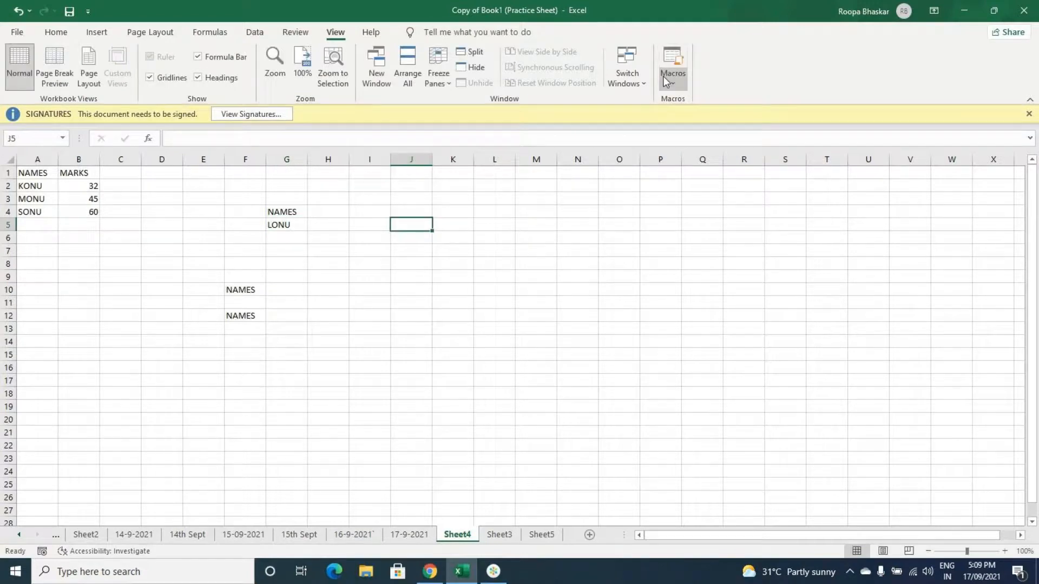
Step: Start recording a second macro named Macro2 from cell J5, stored in This Workbook
click(664, 76)
click(704, 120)
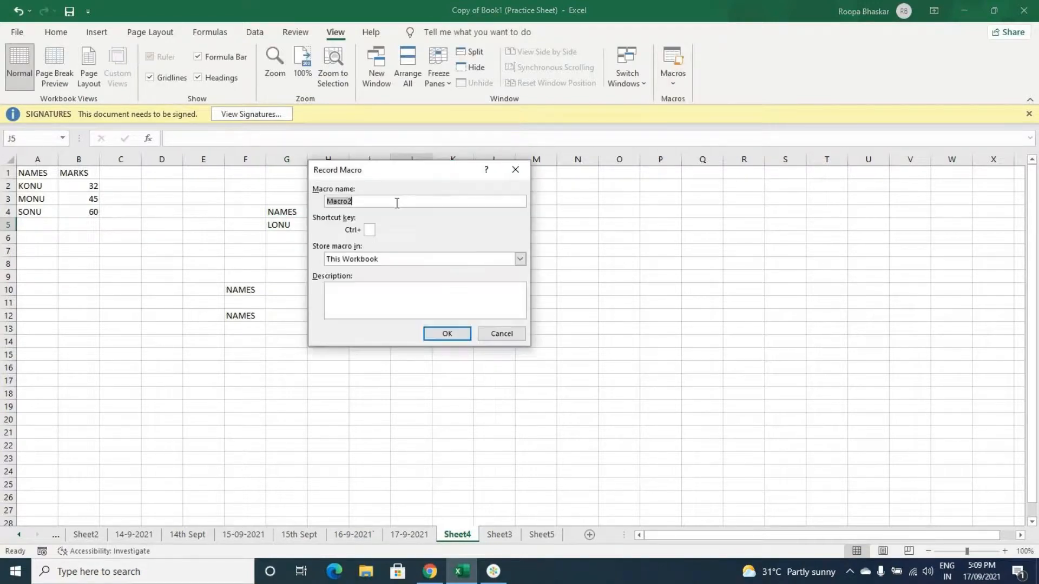
click(371, 229)
click(443, 334)
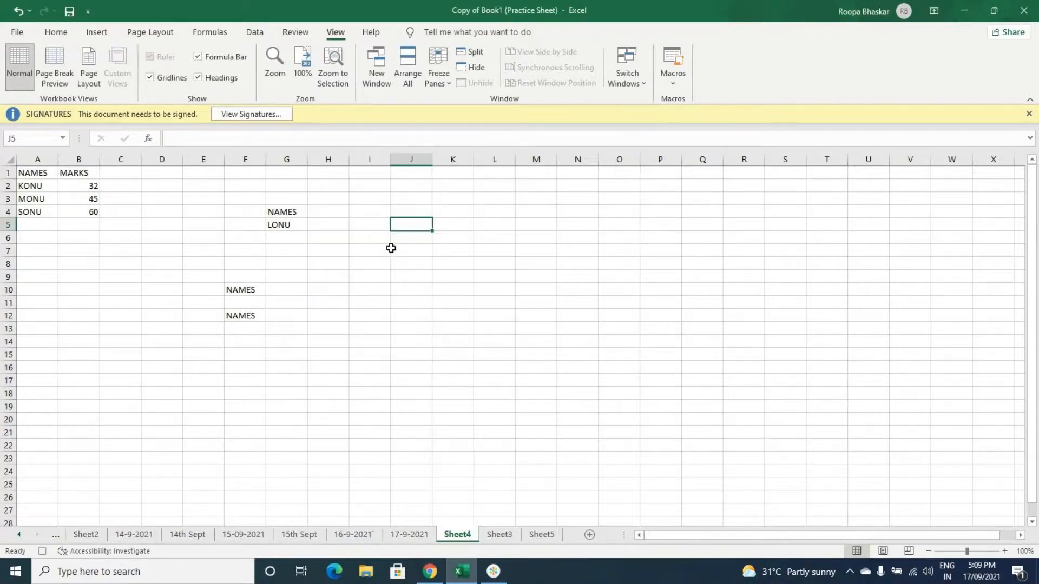
Step: Enter the heading NAMES in cell J5 and two sample names below it in J6:J7
text(NAMES)
key(Return)
text(KONU)
key(Return)
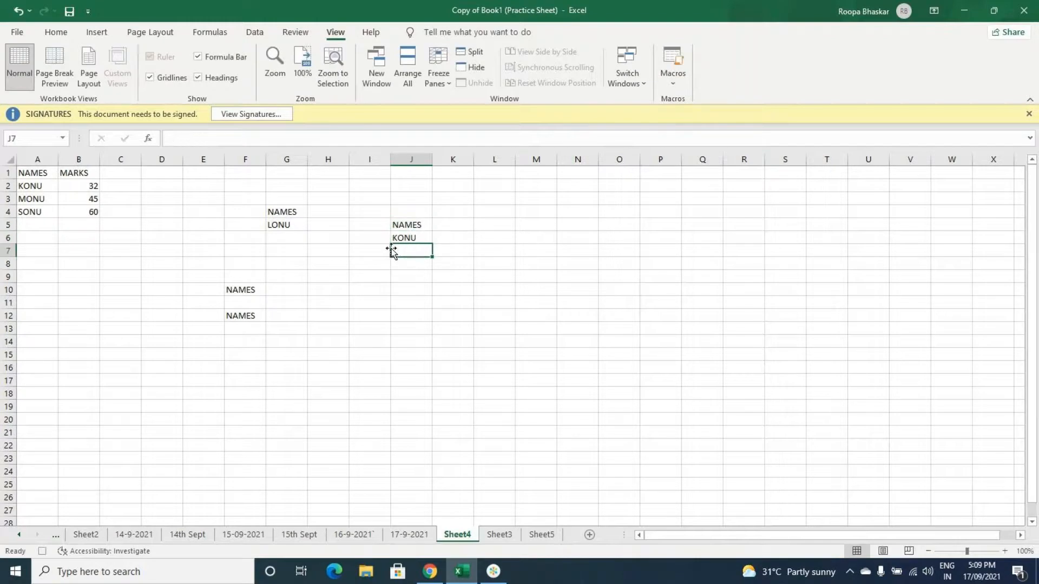
text(PONU)
Step: Enter the heading MARKS in cell K5 and the values 32 and 56 in K6:K7
click(443, 229)
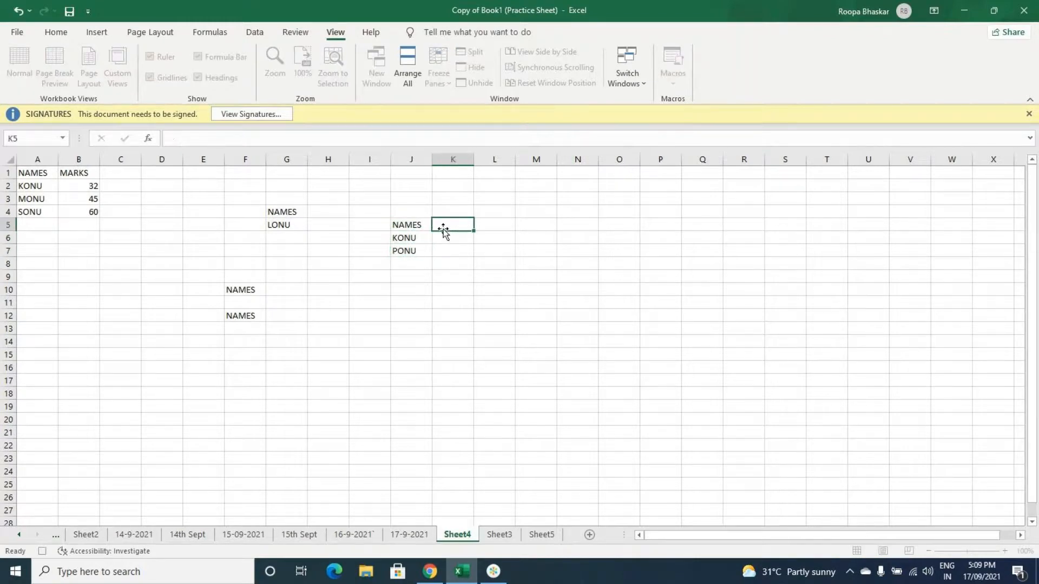
text(MARKS)
key(Return)
text(32)
key(Return)
text(56)
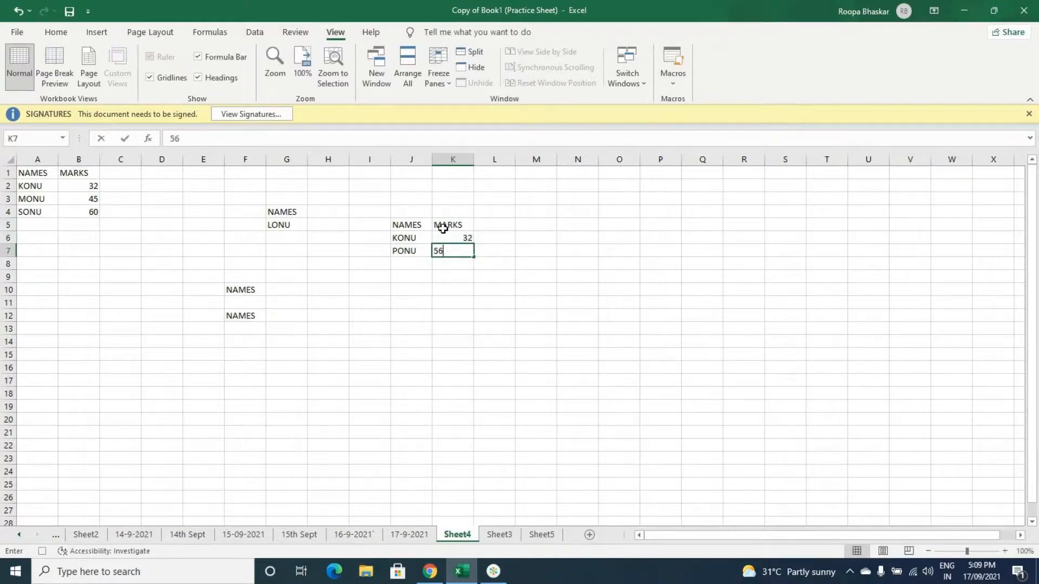
click(445, 273)
Step: Try to run Macro2 with its shortcut from cell K9, and end the interrupted run
click(684, 82)
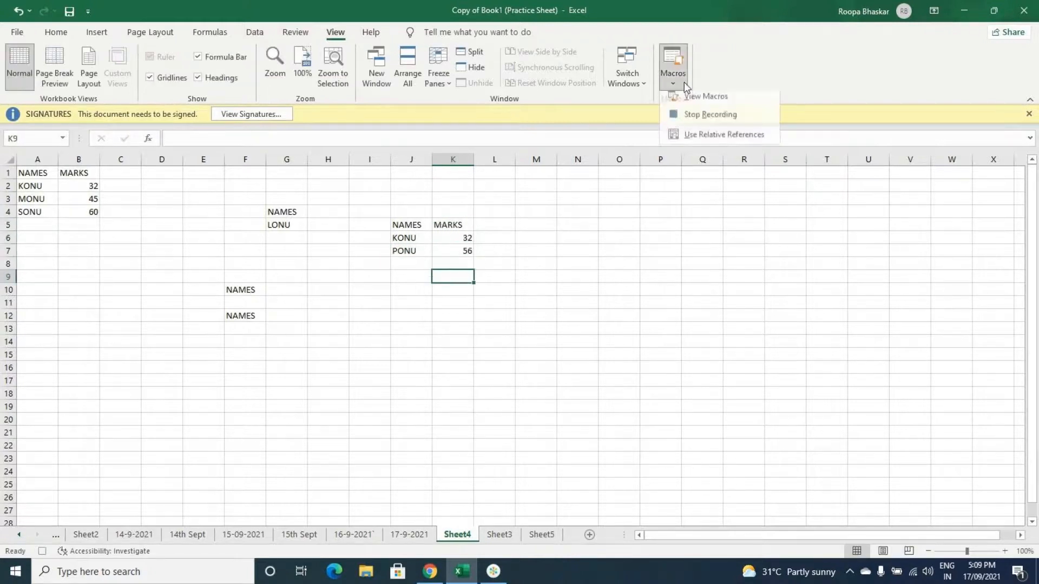
click(453, 275)
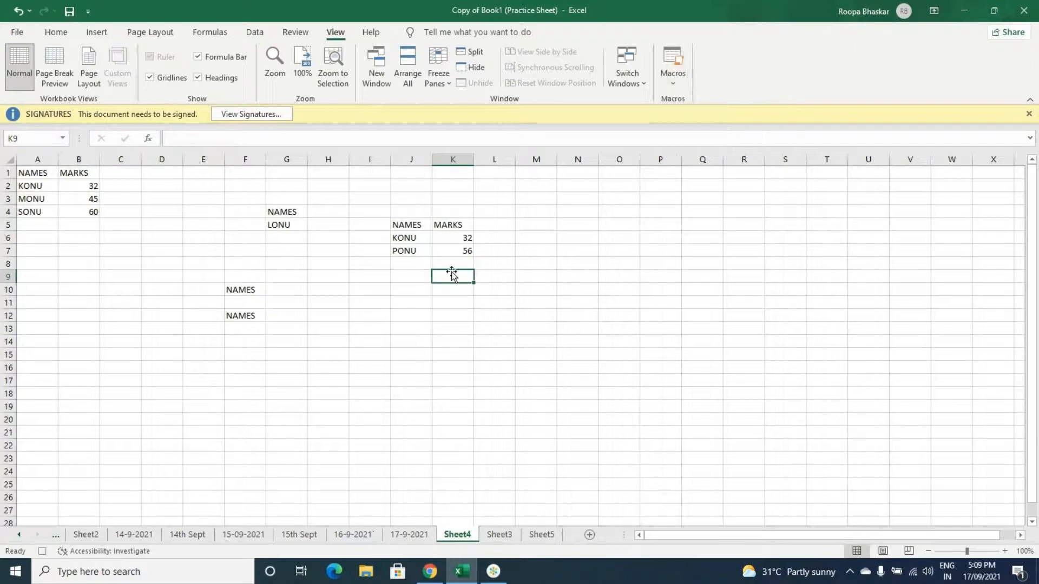
text(NAMES)
key(ctrl+shift+n)
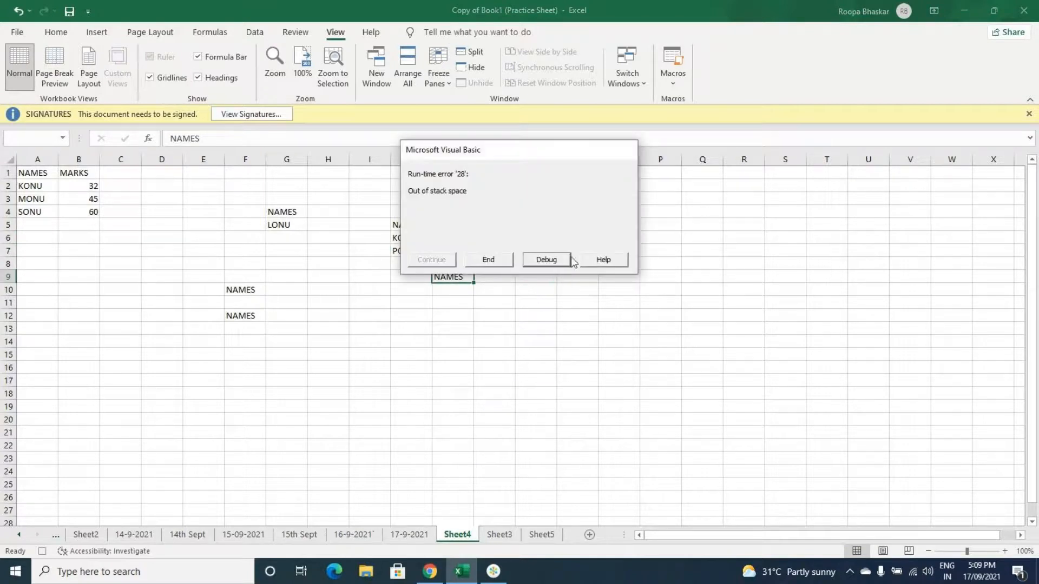
click(500, 263)
click(468, 339)
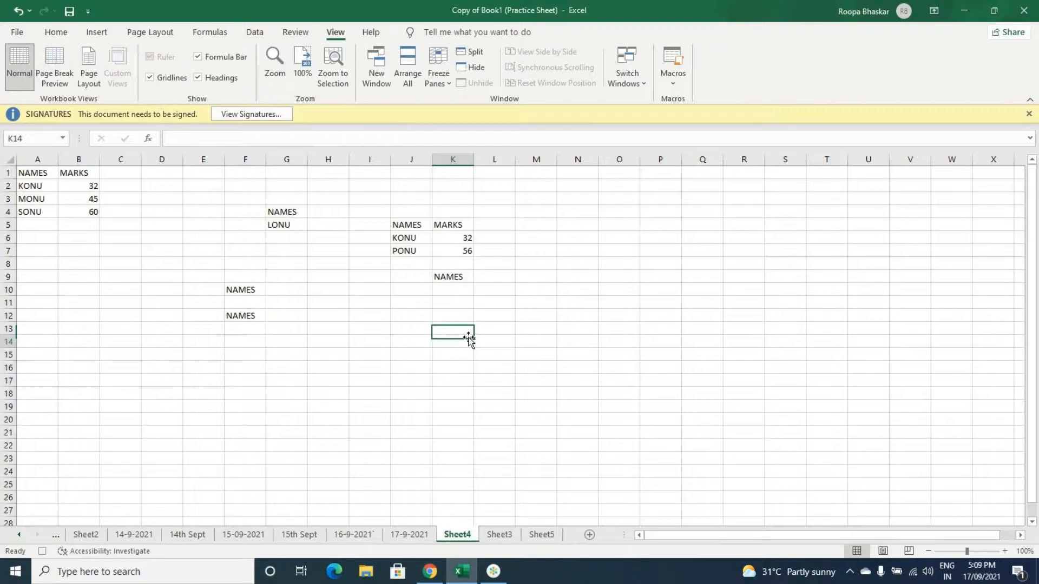
Step: Stop recording Macro2, try to run it from cell K14, and end the interrupted run
click(673, 76)
click(695, 121)
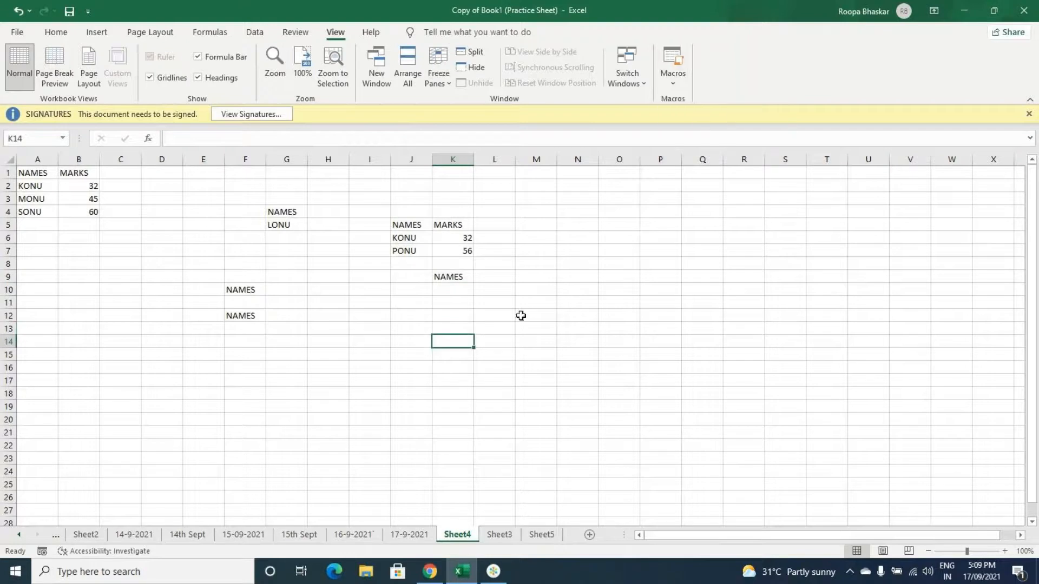
click(494, 571)
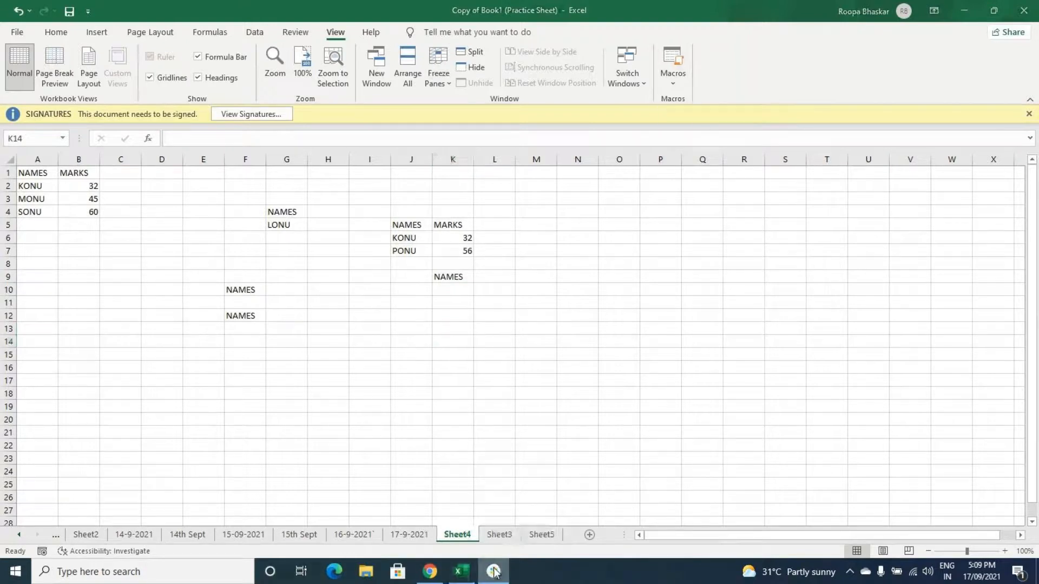
click(497, 577)
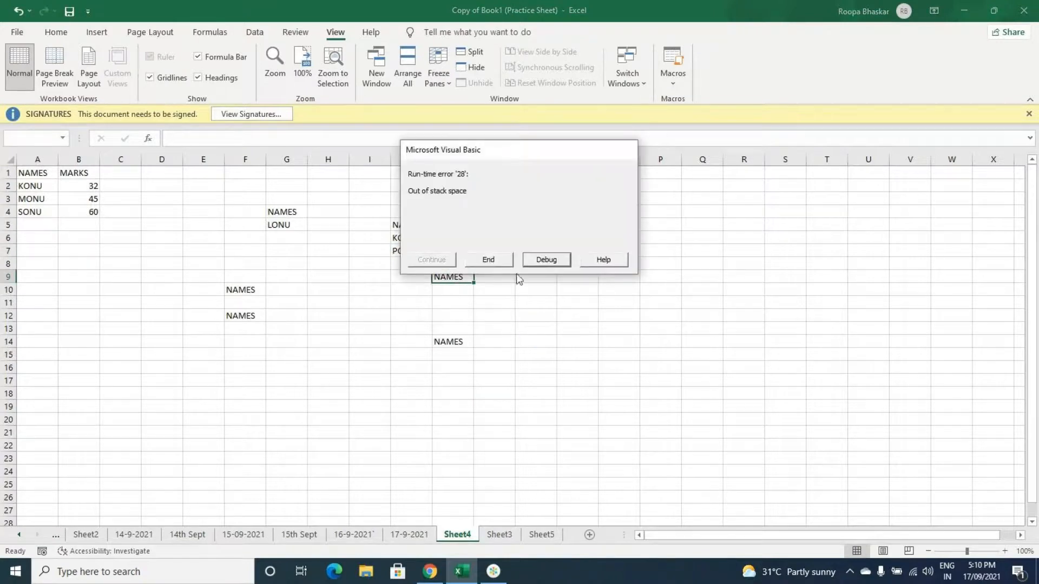
click(488, 260)
click(536, 366)
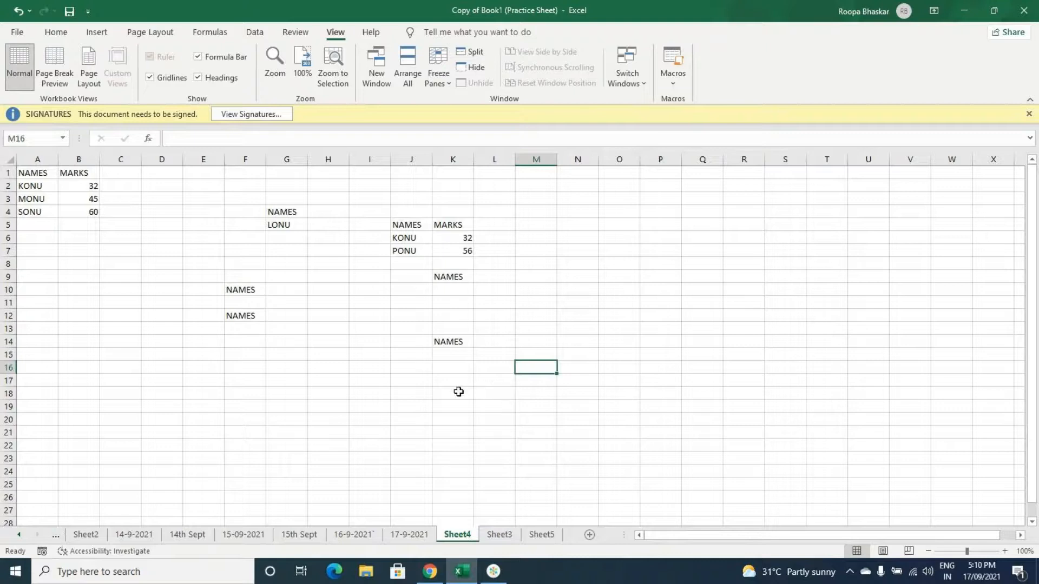
click(338, 381)
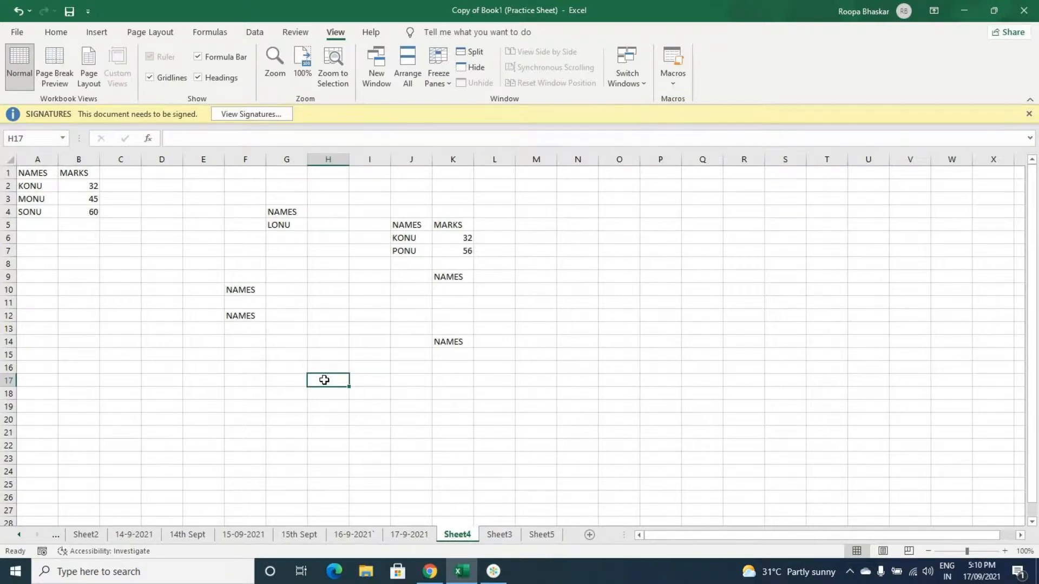
scroll(324, 380, down, 1)
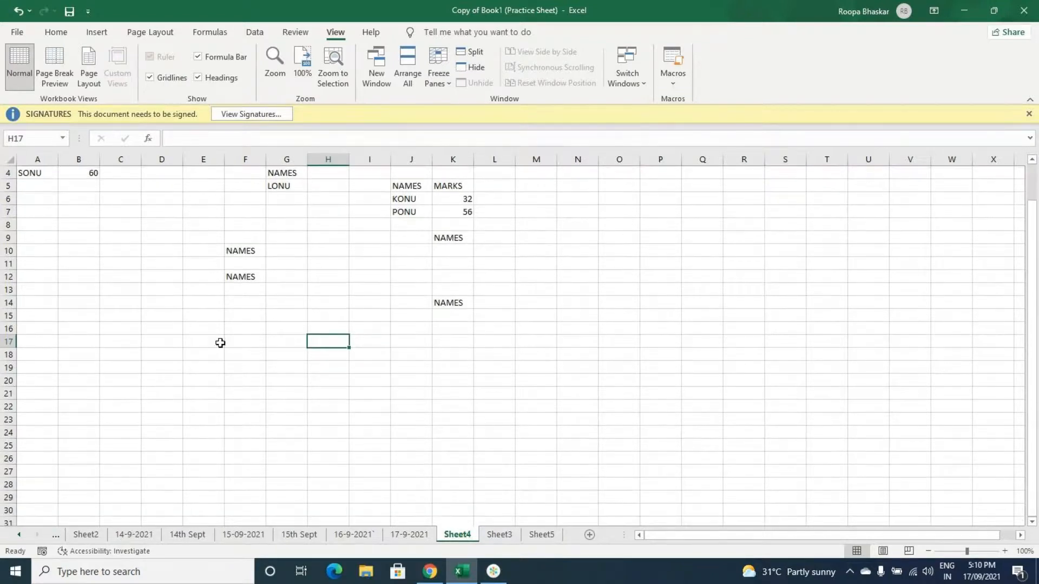
click(212, 343)
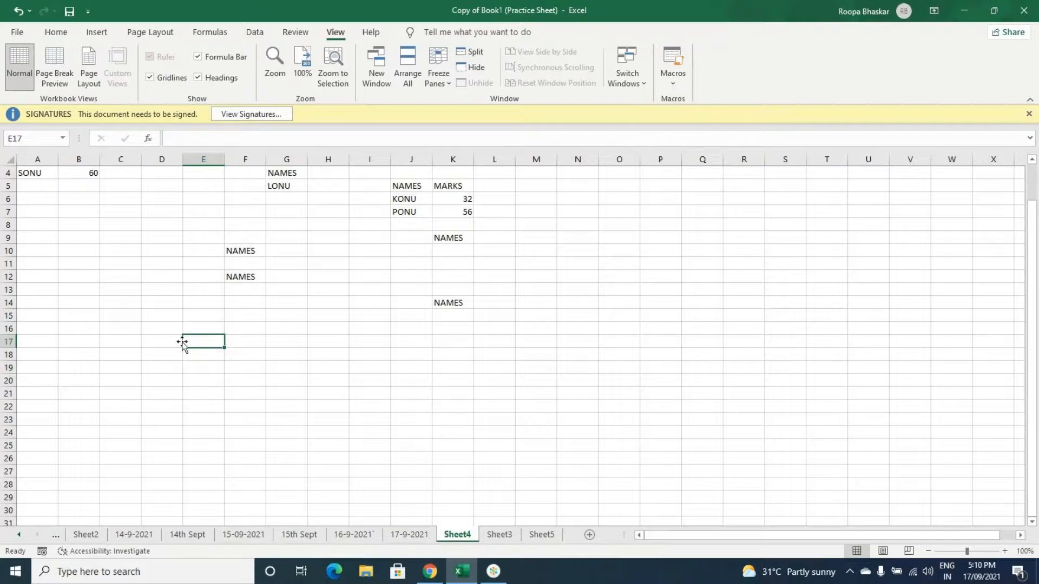
scroll(182, 341, up, 1)
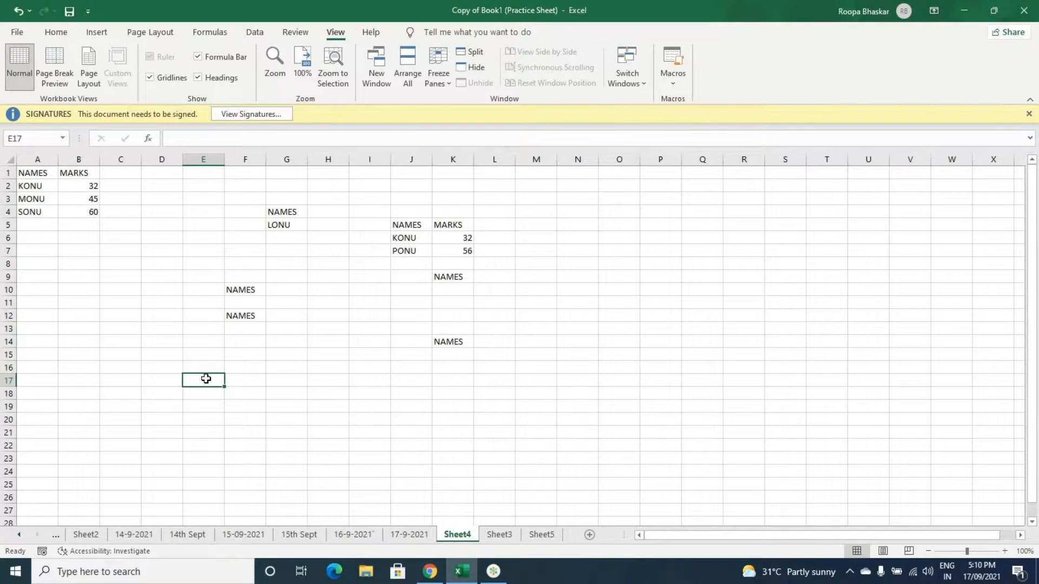
scroll(205, 379, down, 1)
scroll(206, 375, down, 4)
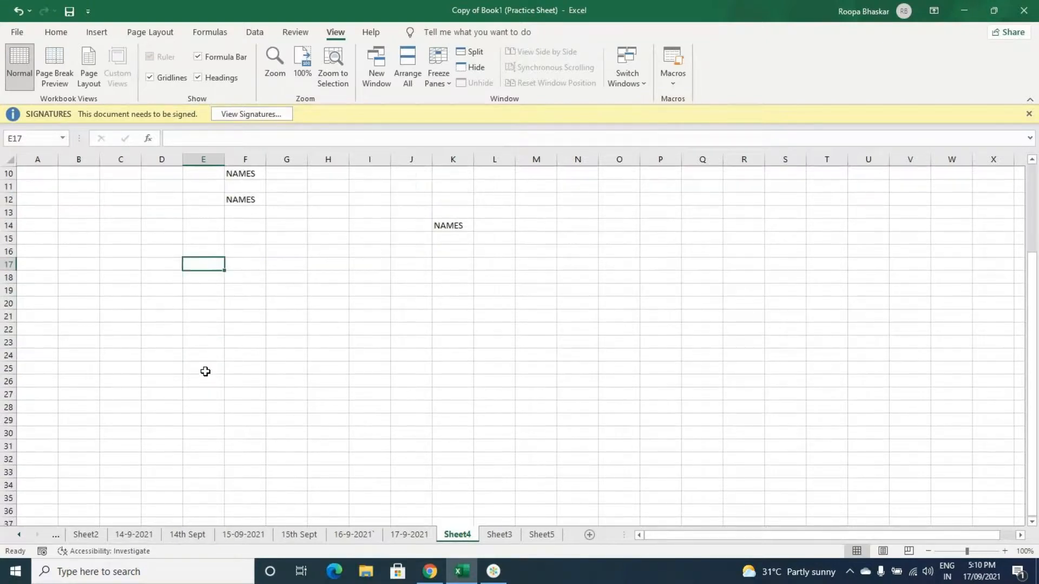
scroll(205, 373, up, 1)
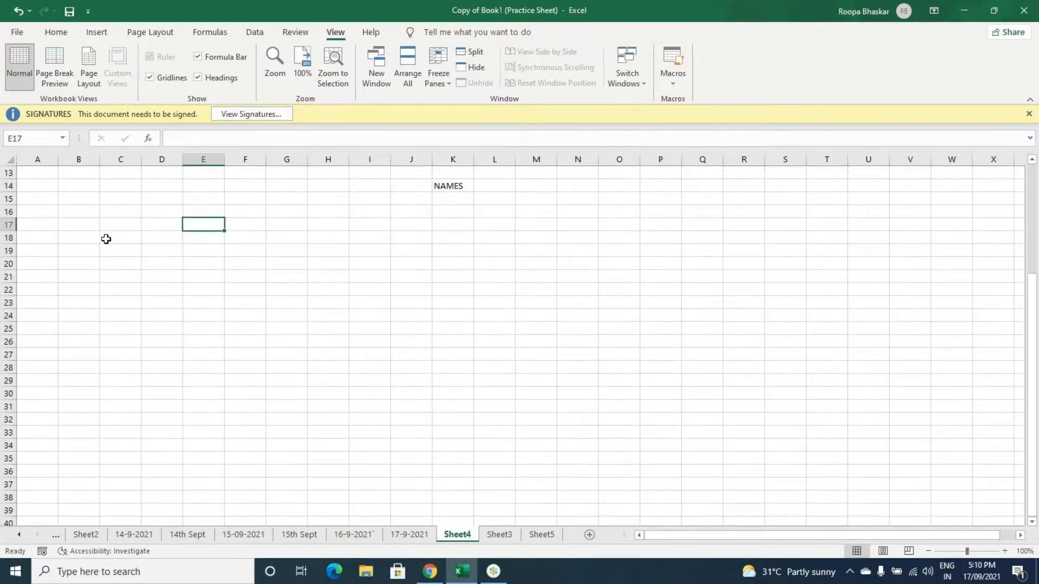
click(109, 238)
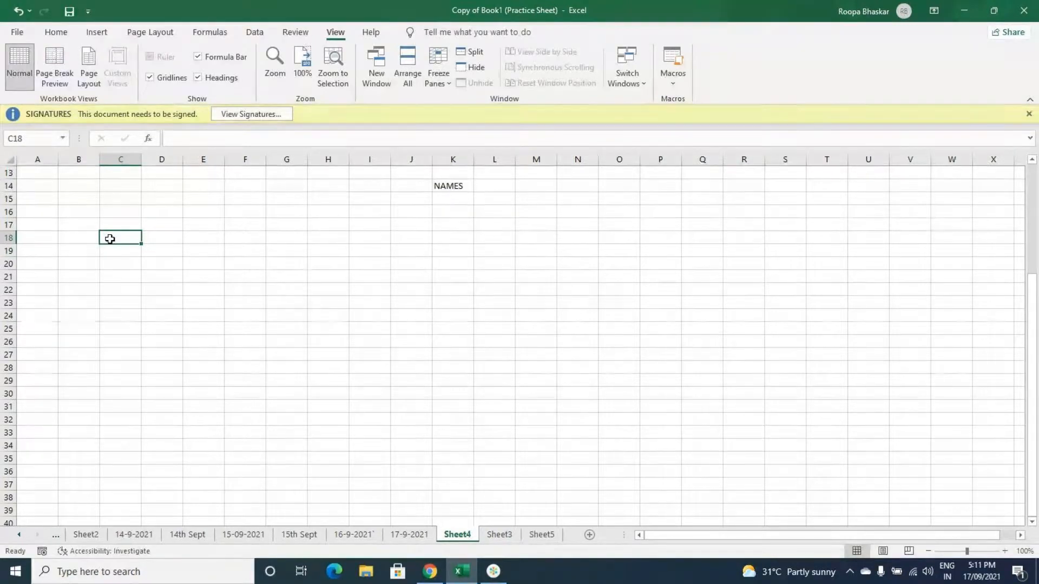
click(54, 240)
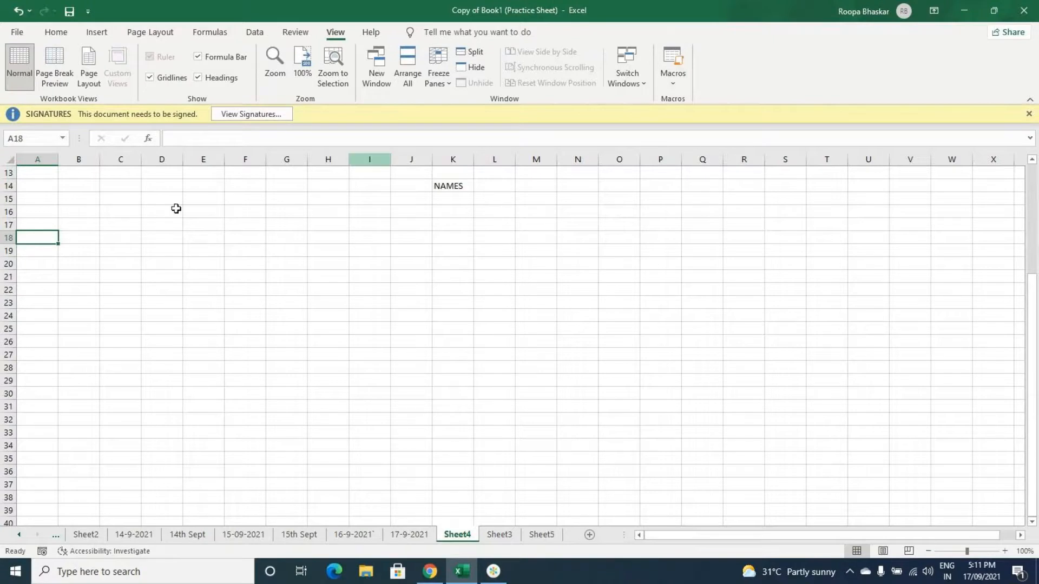
text(Na)
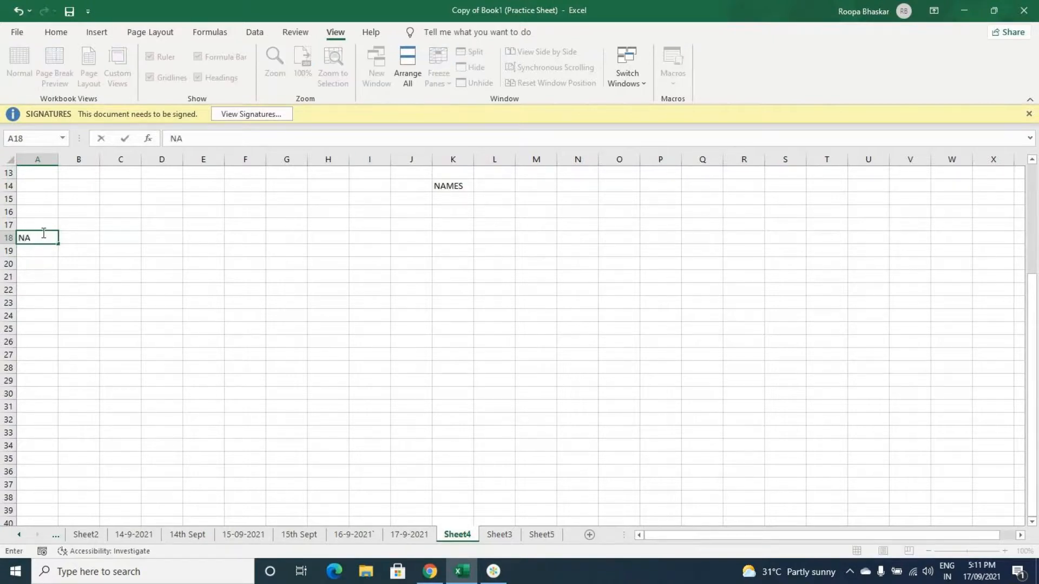
key(BackSpace)
key(BackSpace)
click(92, 241)
Step: Start recording a macro named Macro3 from cell A18, with shortcut letter D, stored in This Workbook
click(50, 240)
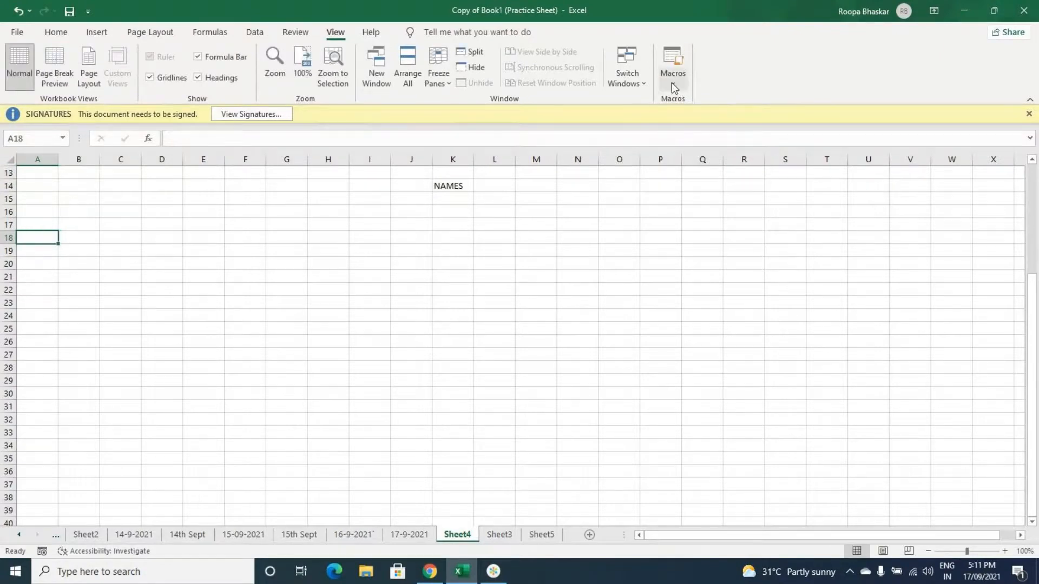
click(671, 82)
click(682, 120)
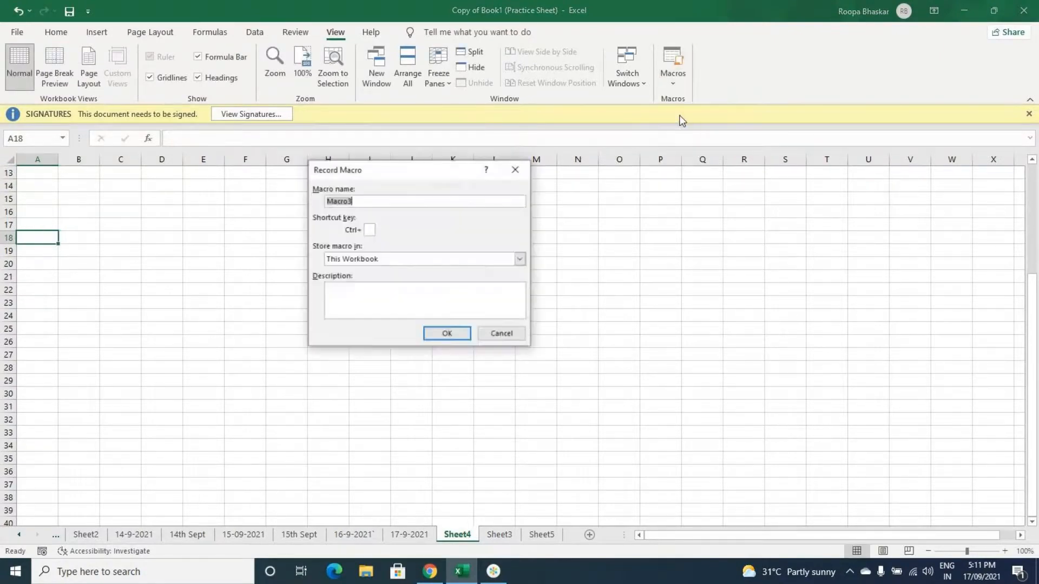
click(370, 231)
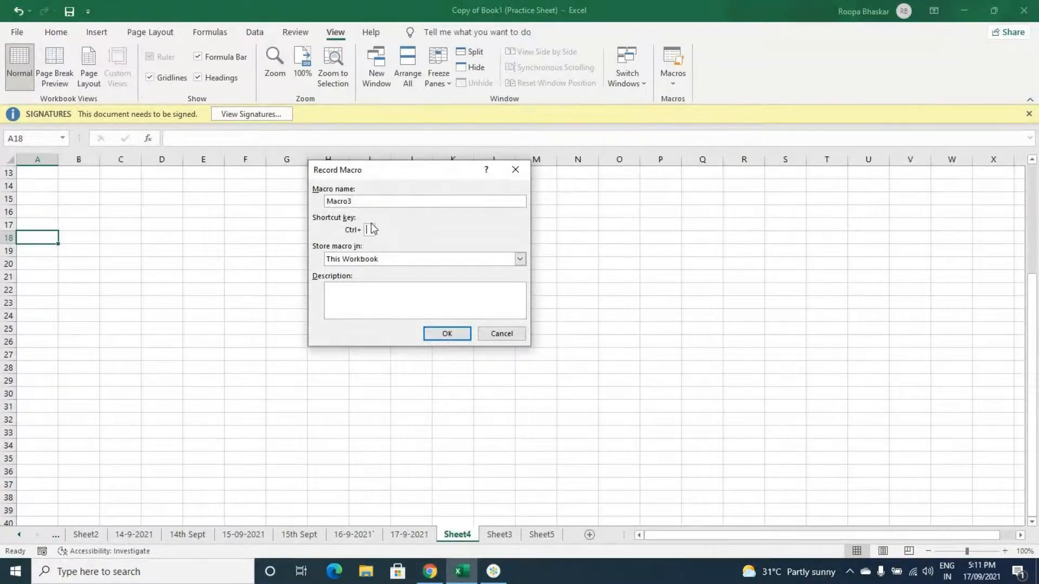
text(D)
click(436, 334)
Step: Enter the heading NAMES in cell A18 and four sample names below it in A19:A22
text(NAMES)
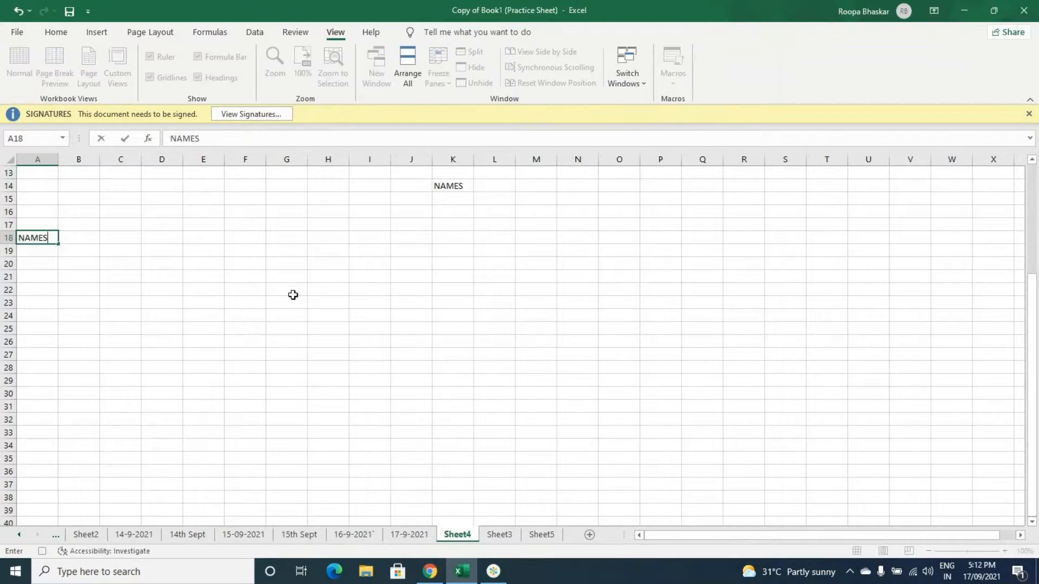
key(Return)
text(LONU)
key(Return)
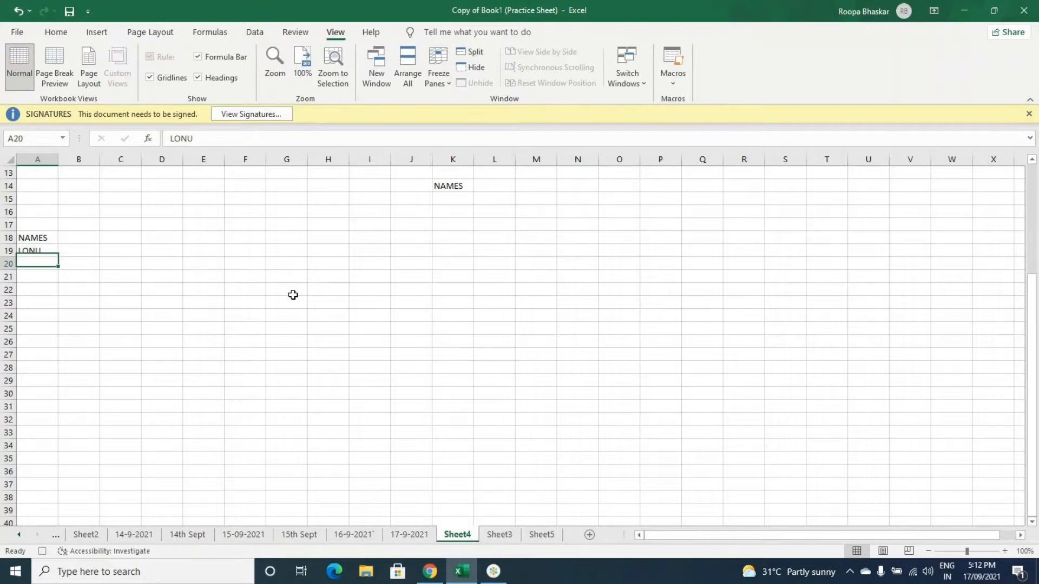
text(PONI)
key(BackSpace)
text(U)
key(Return)
text(KONU)
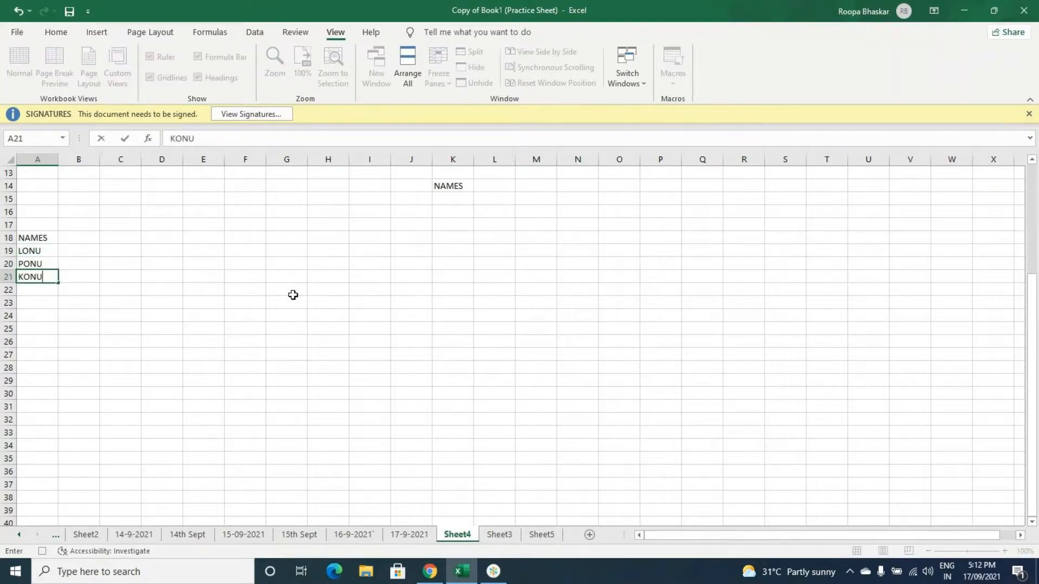
key(Return)
text(MONU)
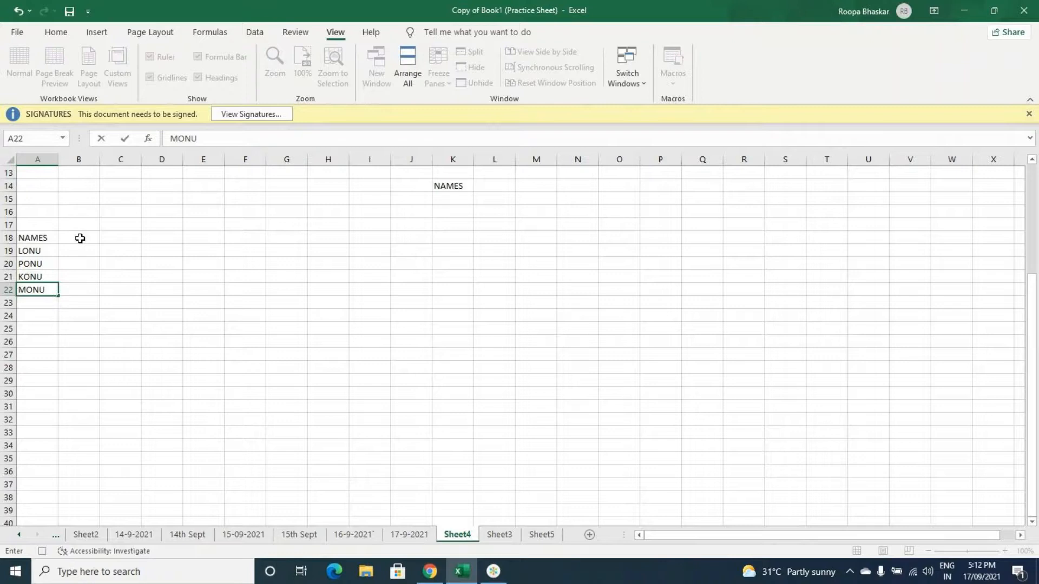
Step: Enter the heading MARKS in B18 with the values 35, 42, 60 and 90 in B19:B22, and stop recording the macro
click(80, 238)
text(MARKS)
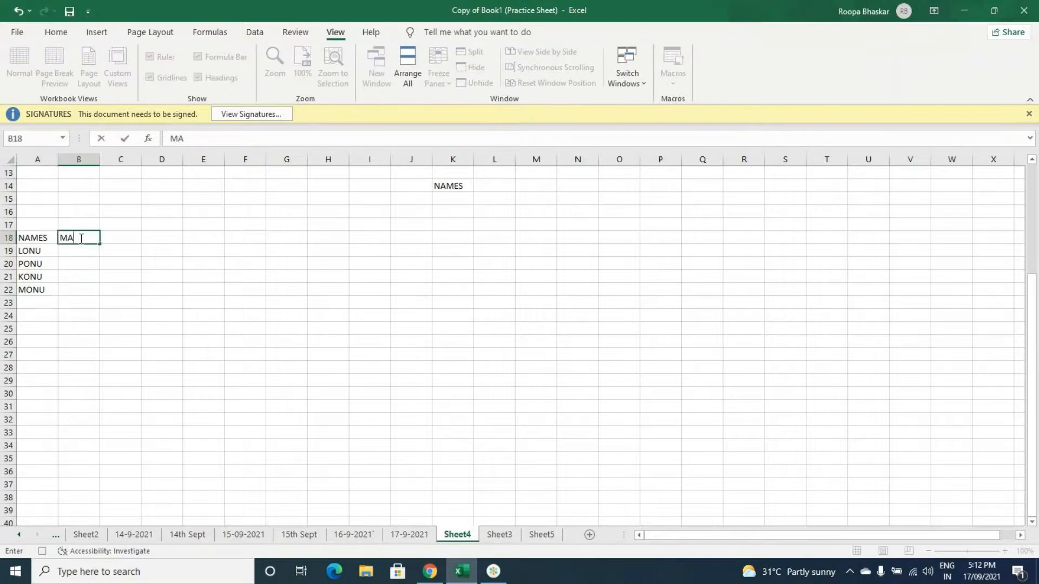
key(Return)
text(35)
key(Return)
text(42)
key(Return)
text(60)
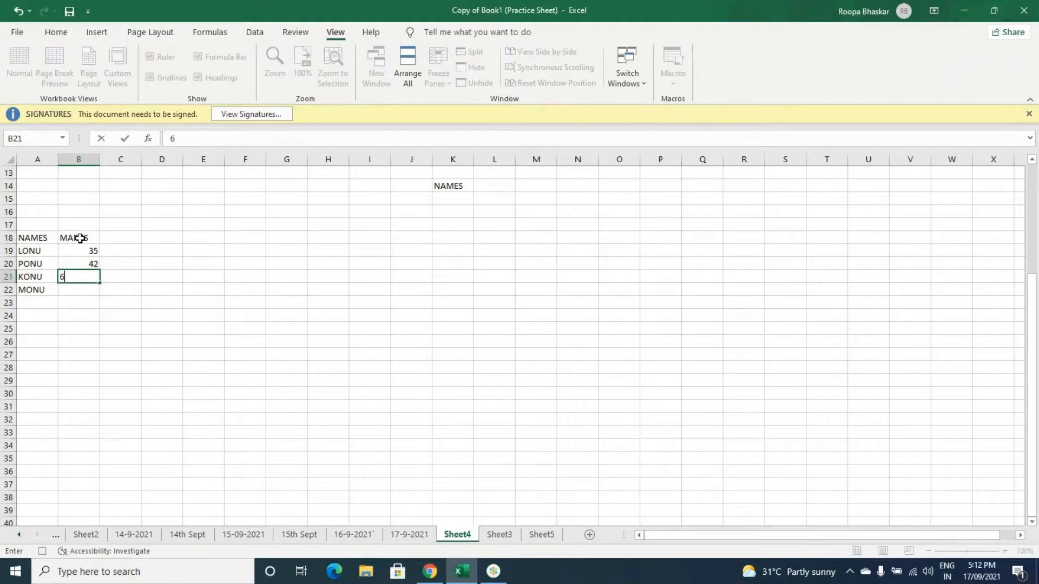
key(Return)
text(90)
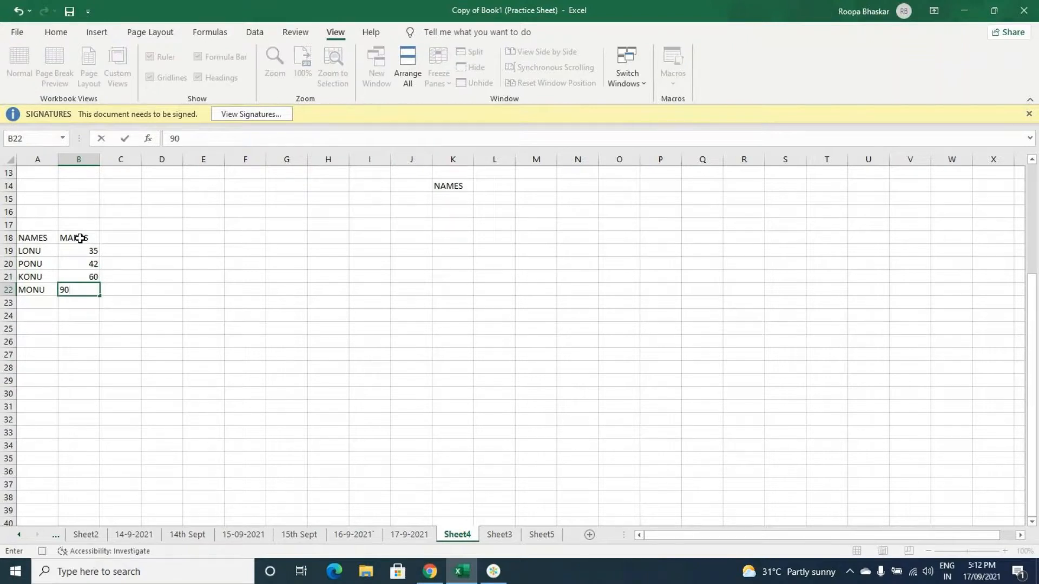
key(Return)
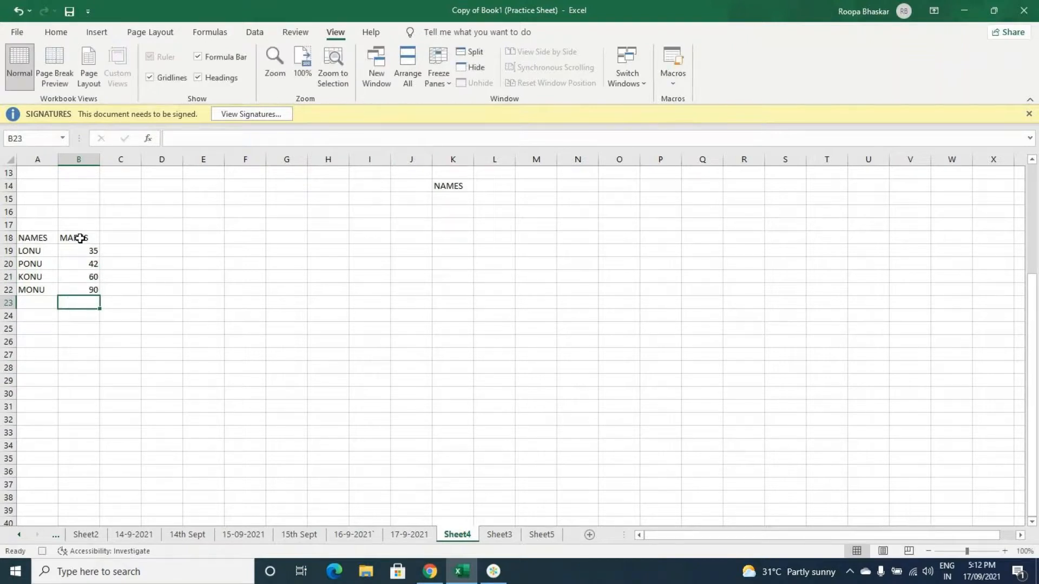
click(674, 81)
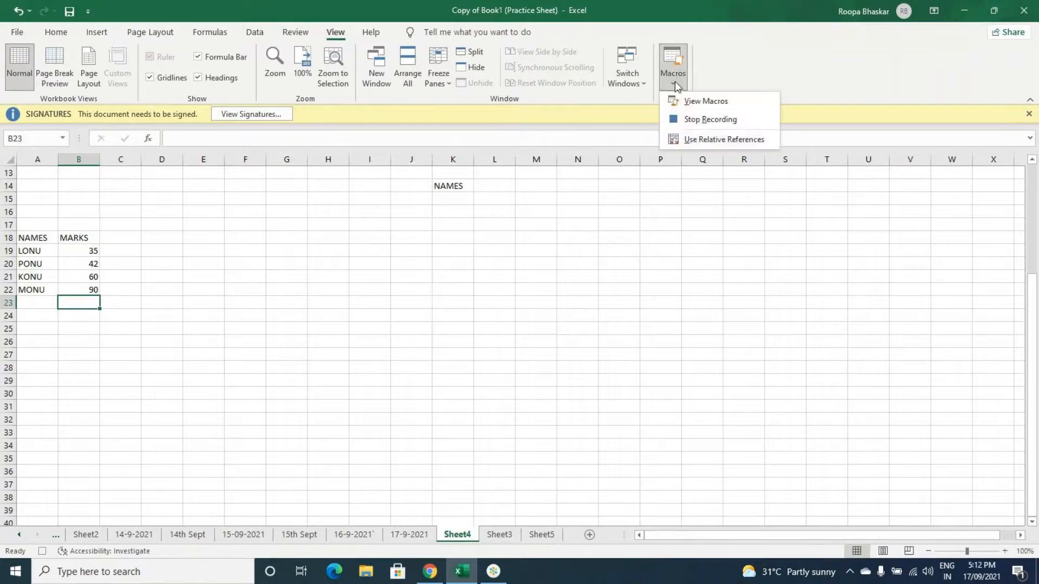
click(700, 121)
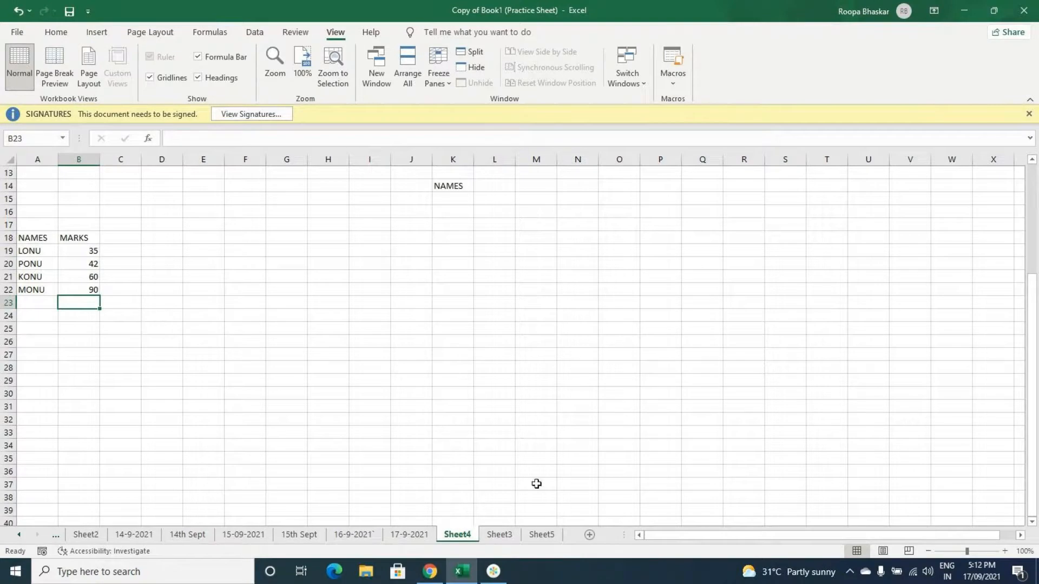
Step: Add a new worksheet and run Macro3 there with its shortcut, first from cell B5 and again from H17
click(589, 535)
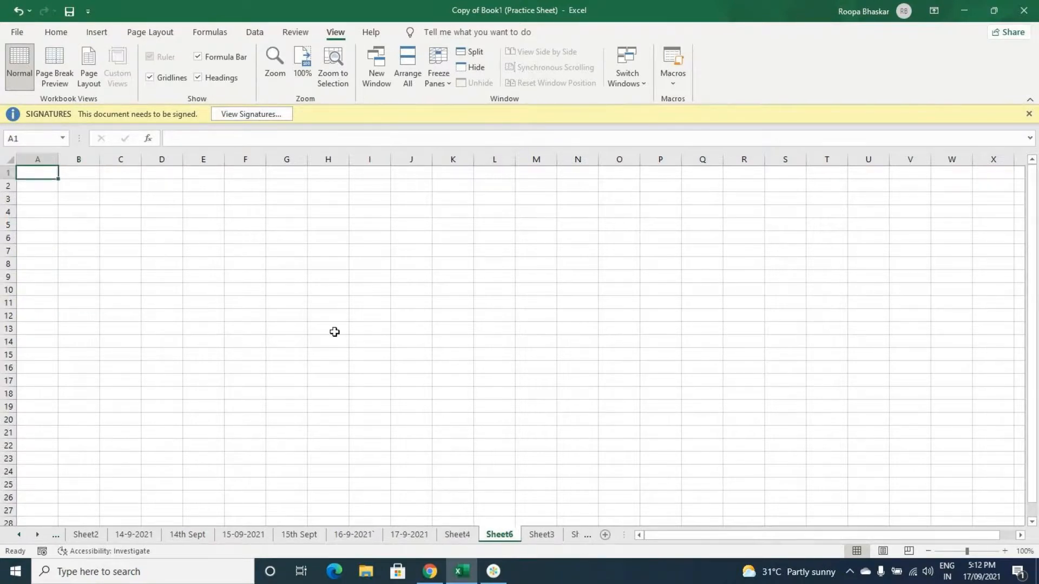
click(83, 225)
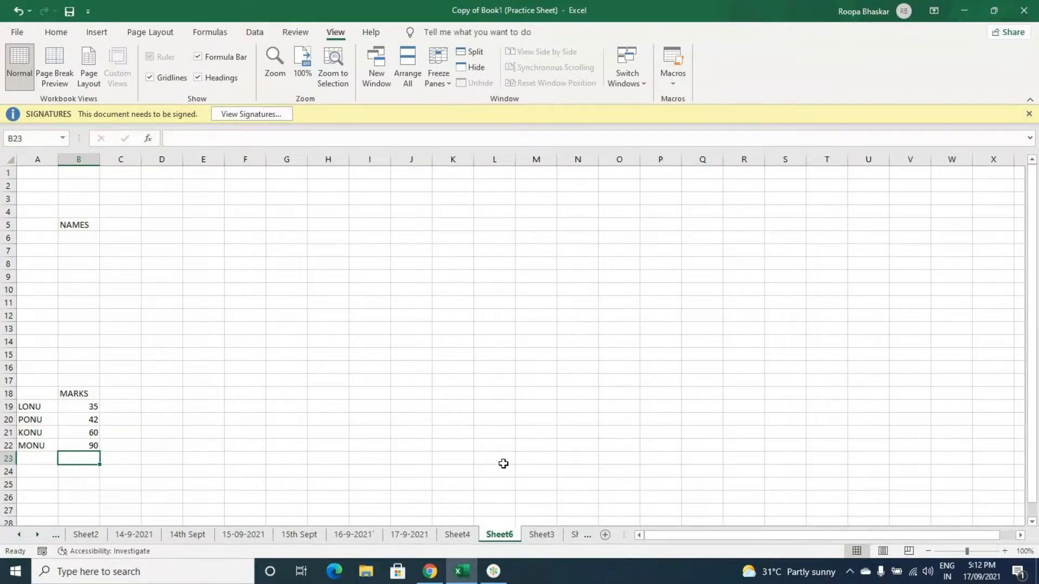
click(347, 379)
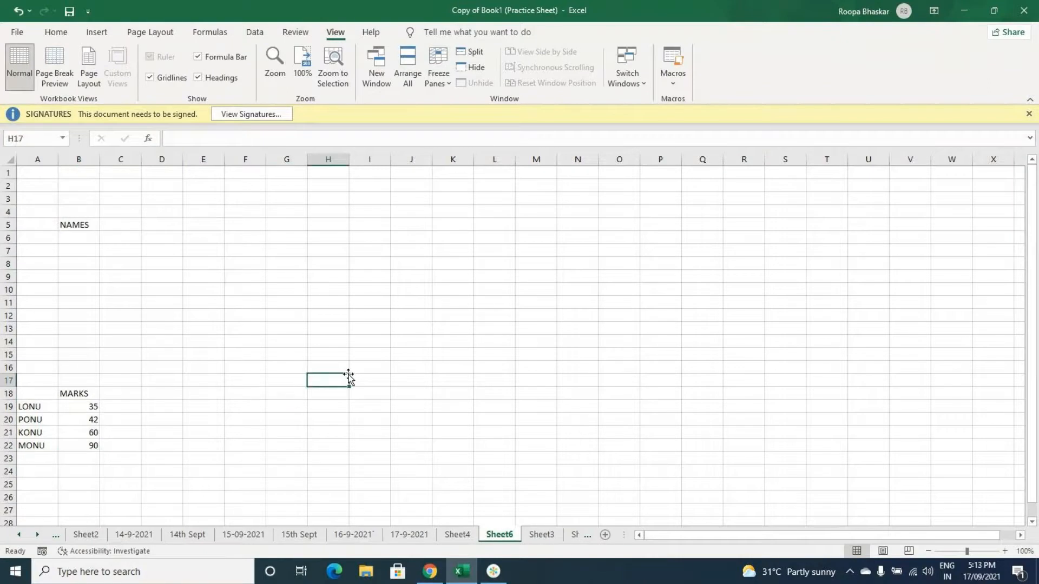
key(ctrl+z)
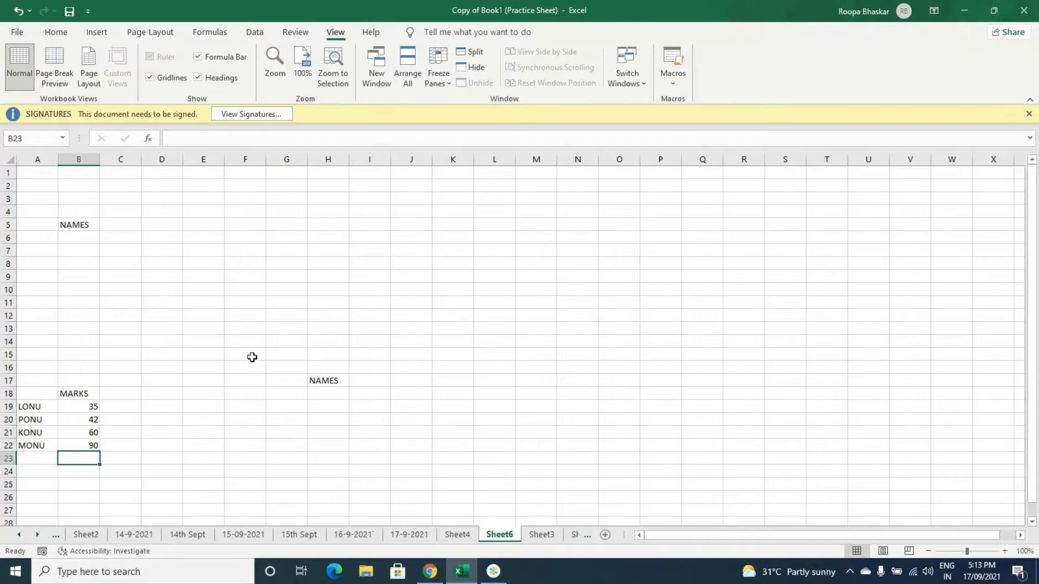
click(47, 394)
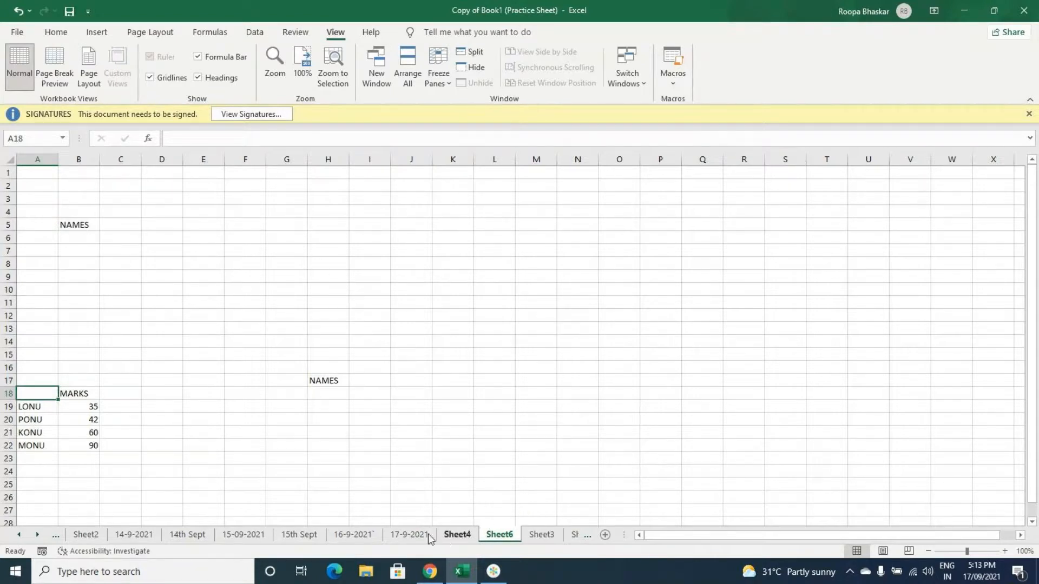
Step: Return to Sheet4, select cell G22 and look over the available macro commands
click(447, 537)
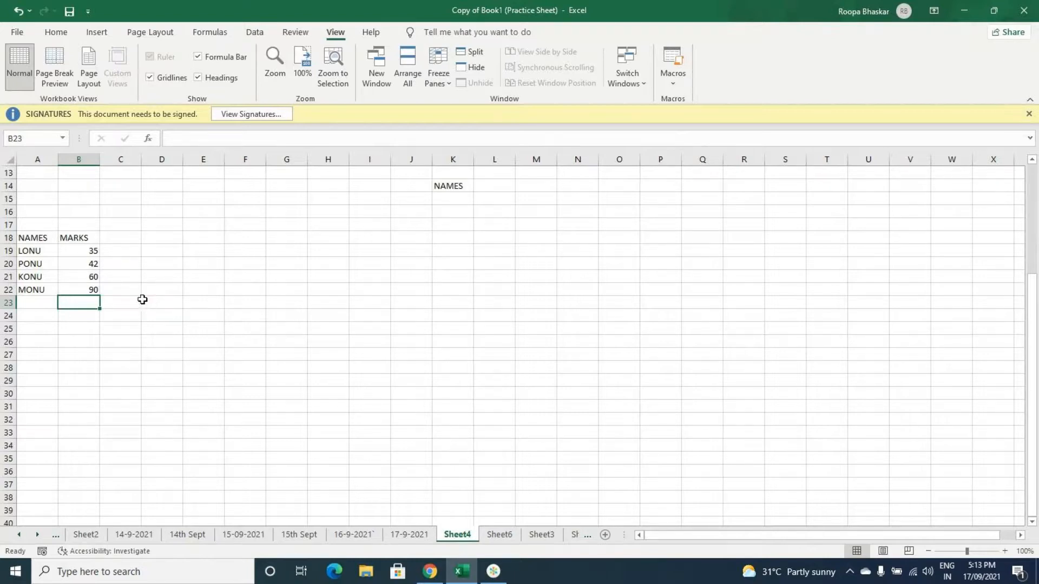
click(276, 288)
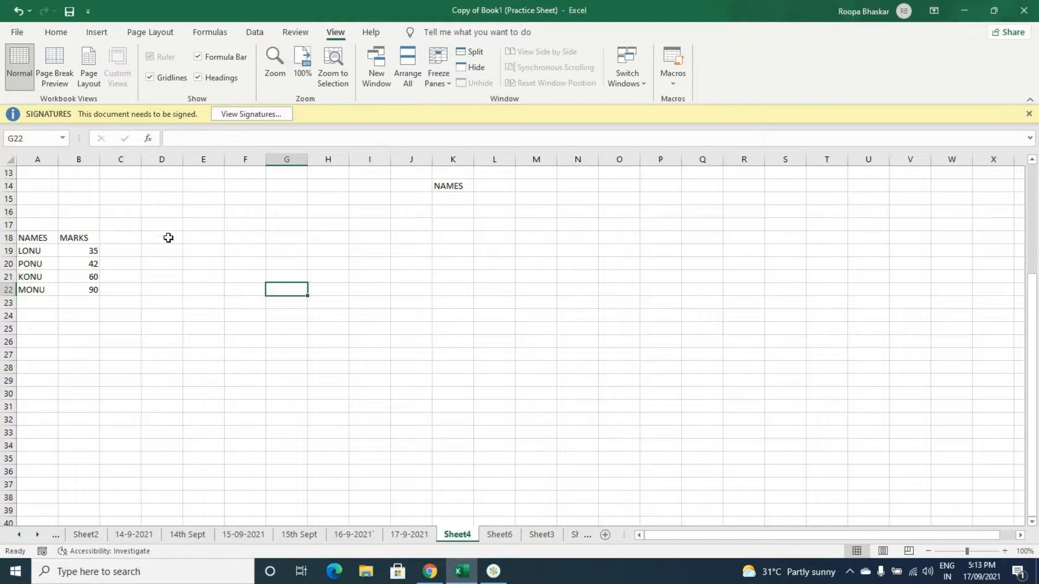
click(670, 81)
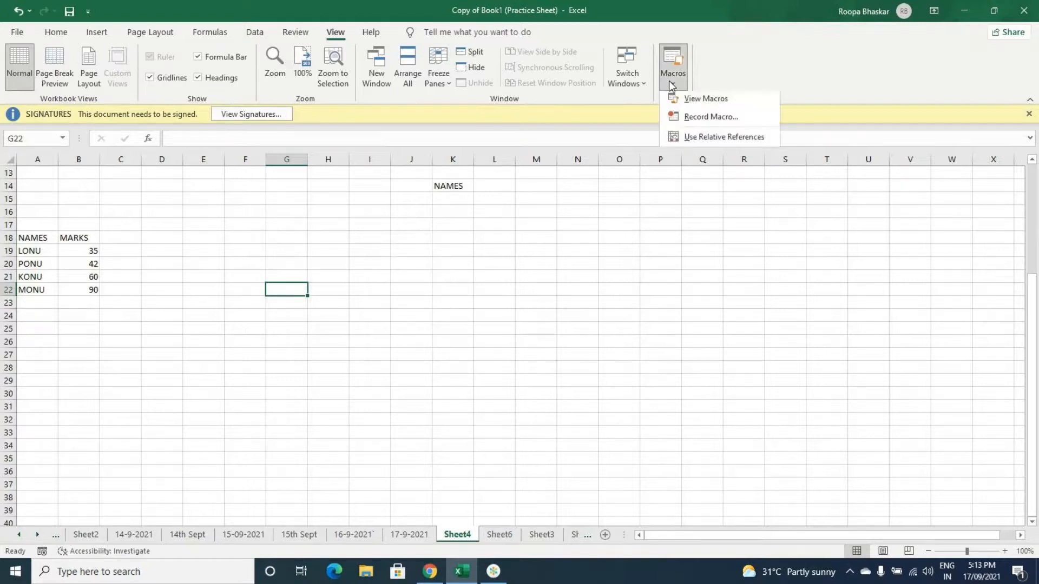
click(286, 287)
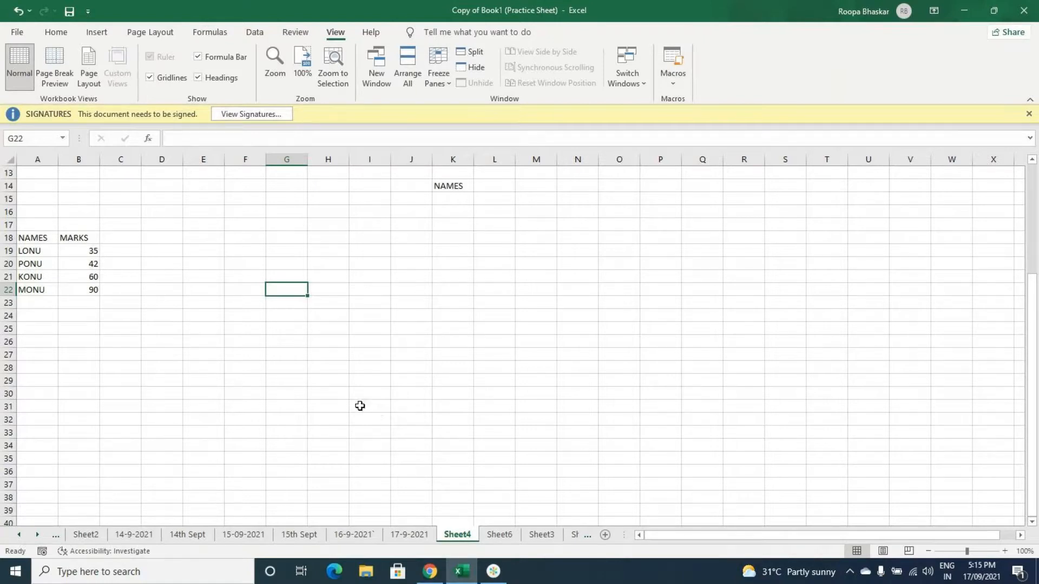
Step: Switch to the GoTo meeting window
click(499, 577)
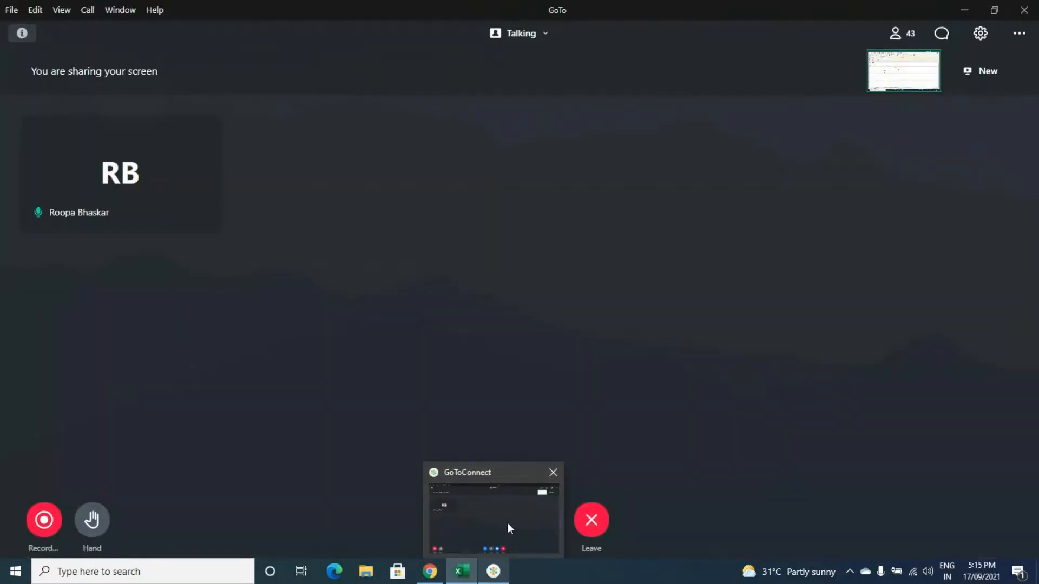
click(508, 523)
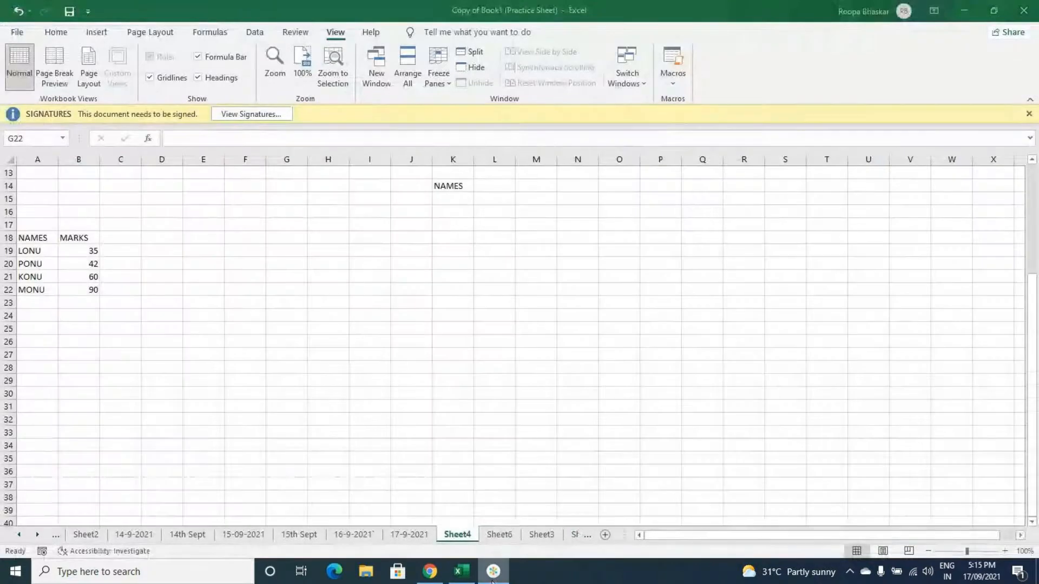
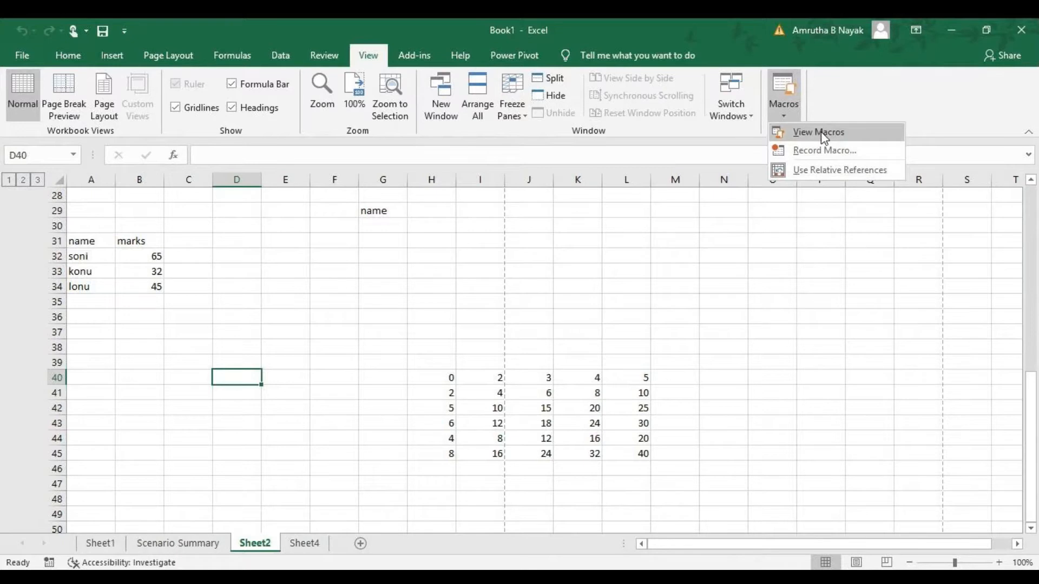
click(820, 169)
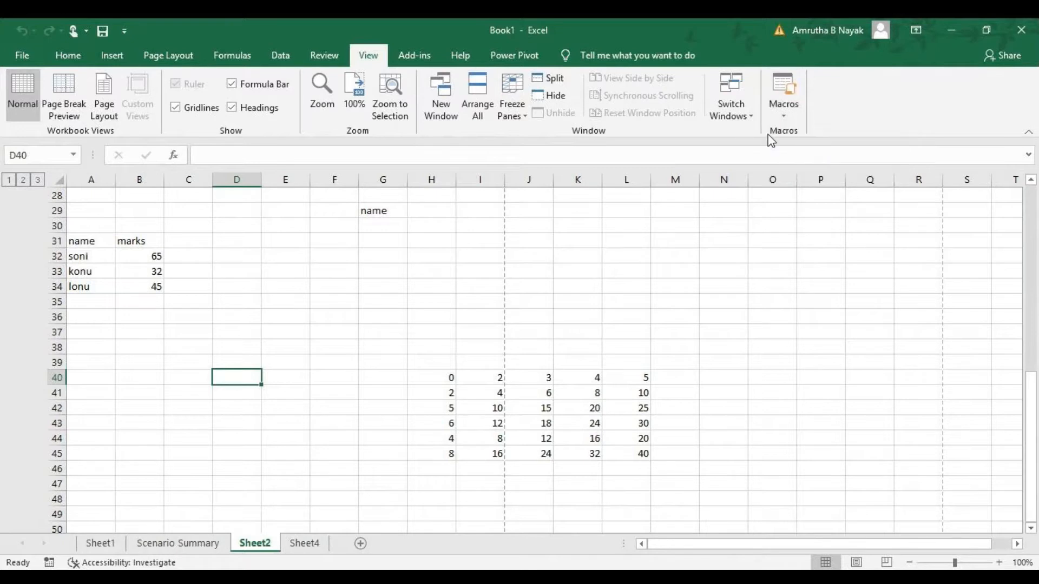
click(784, 103)
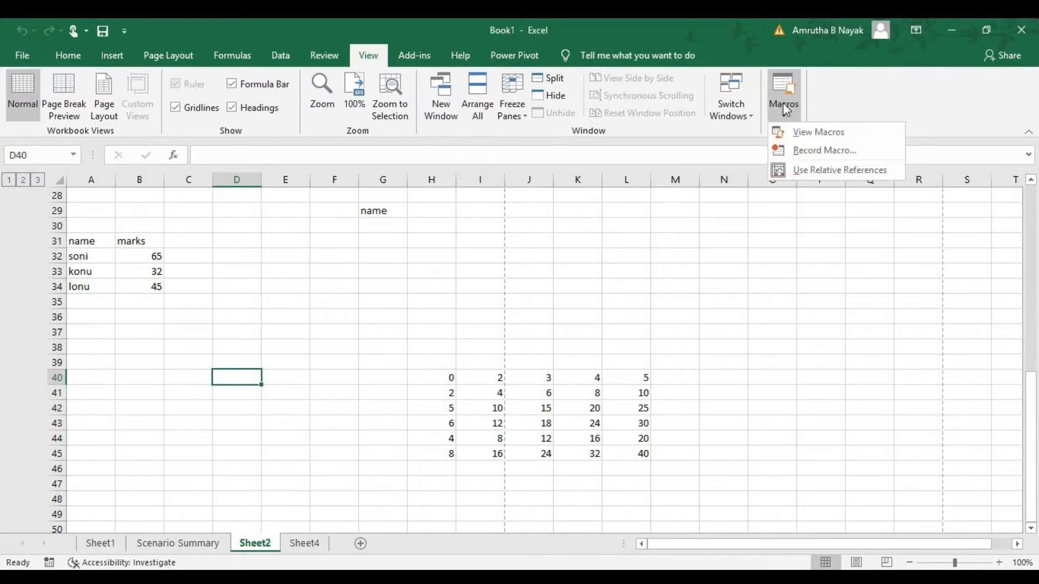
click(811, 139)
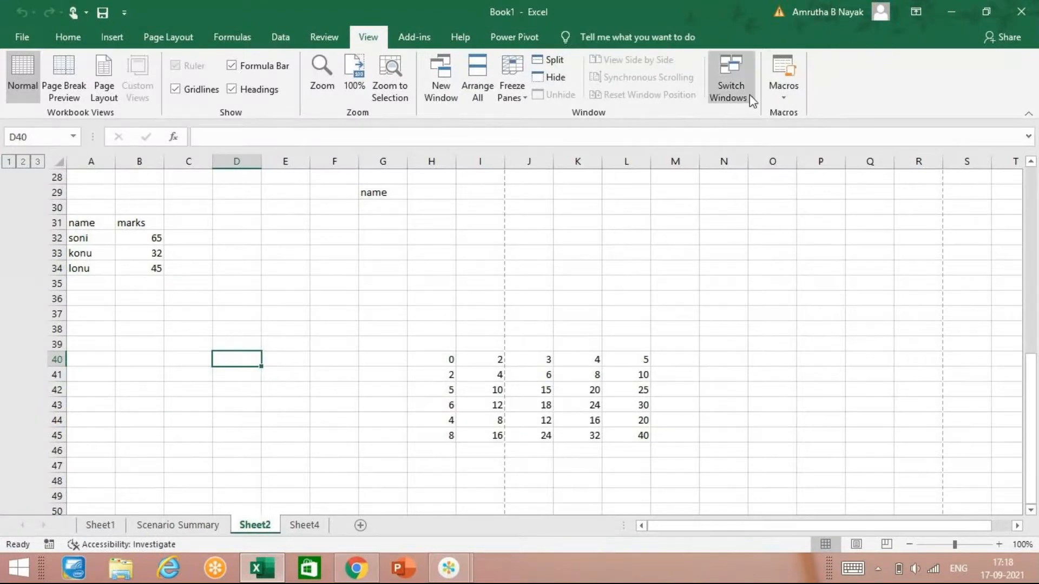
Step: Open Macro2 for editing from the macro list and read through its recorded VBA code
click(778, 91)
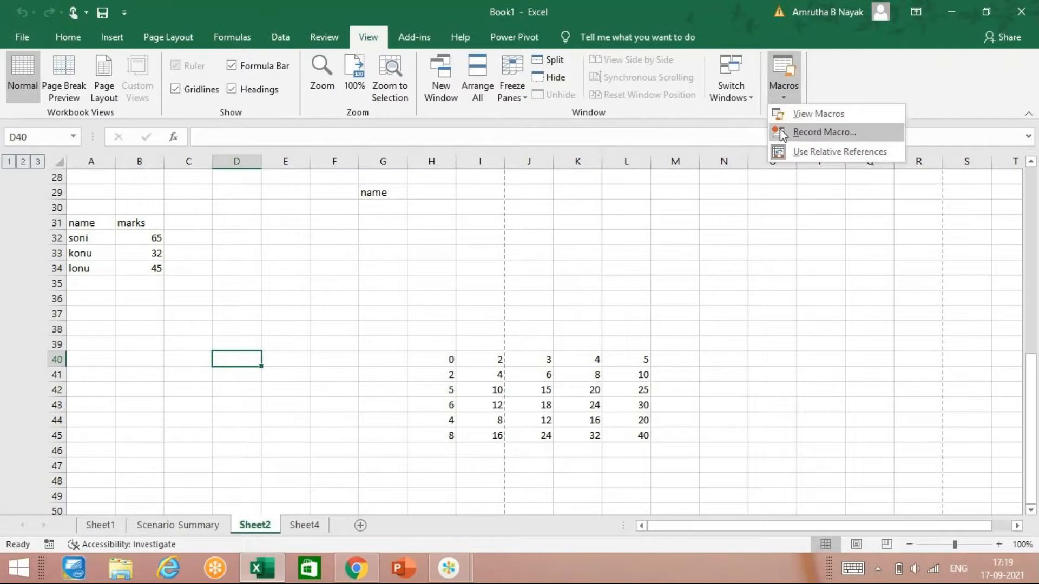
click(793, 115)
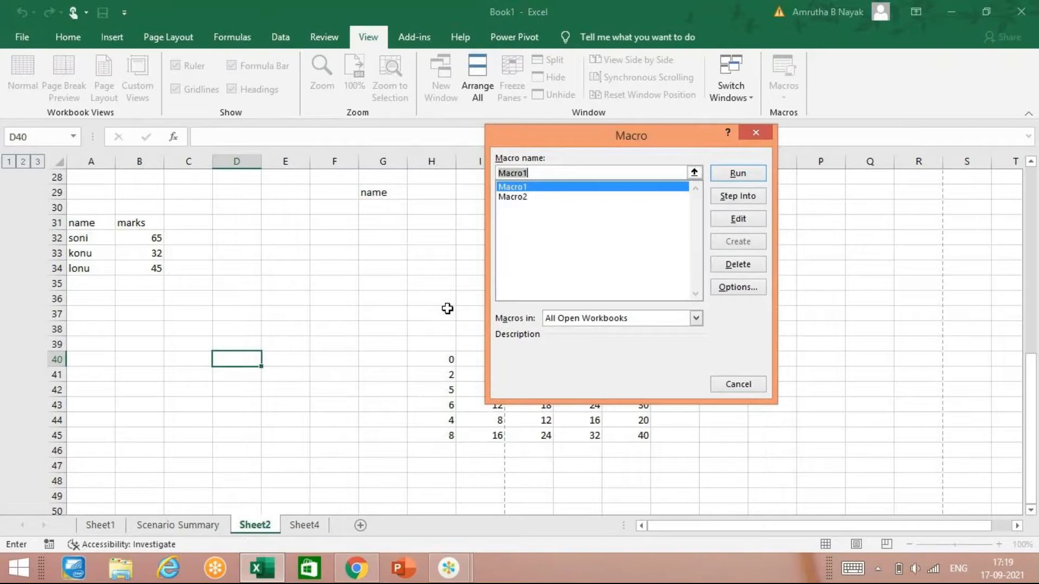
click(522, 198)
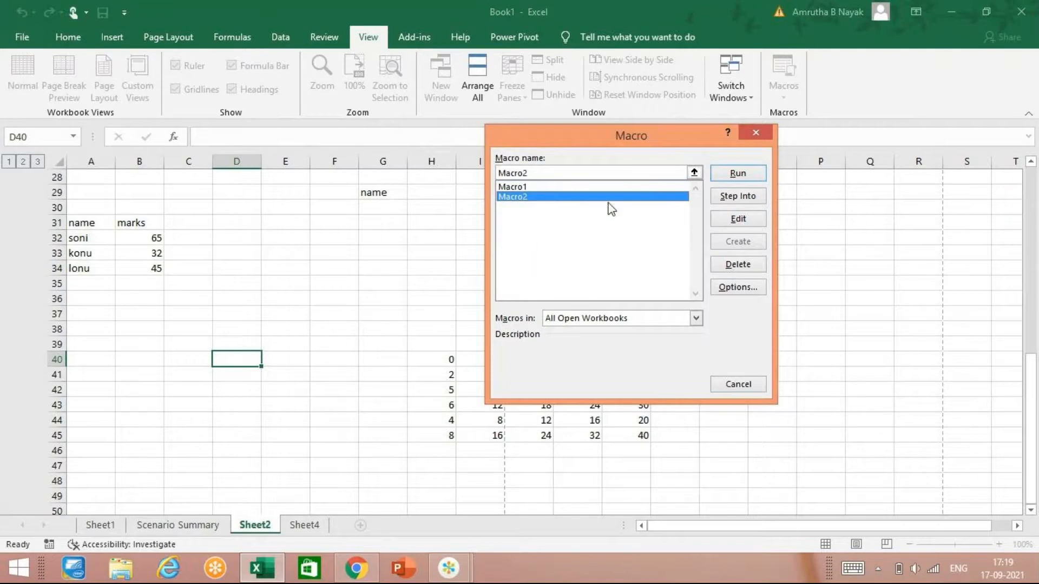
click(737, 221)
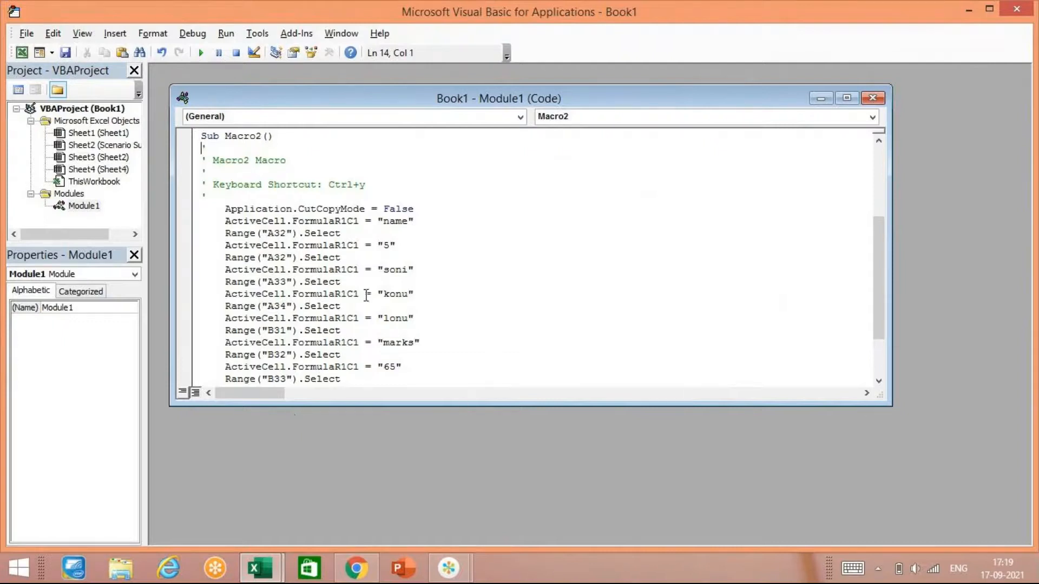
scroll(361, 343, down, 2)
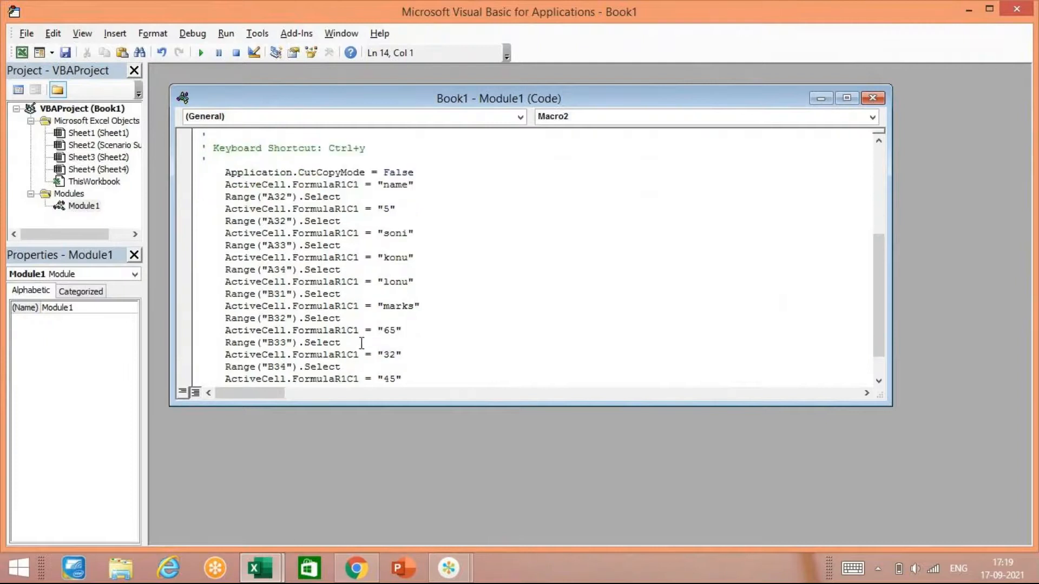
scroll(362, 343, up, 3)
scroll(362, 343, down, 3)
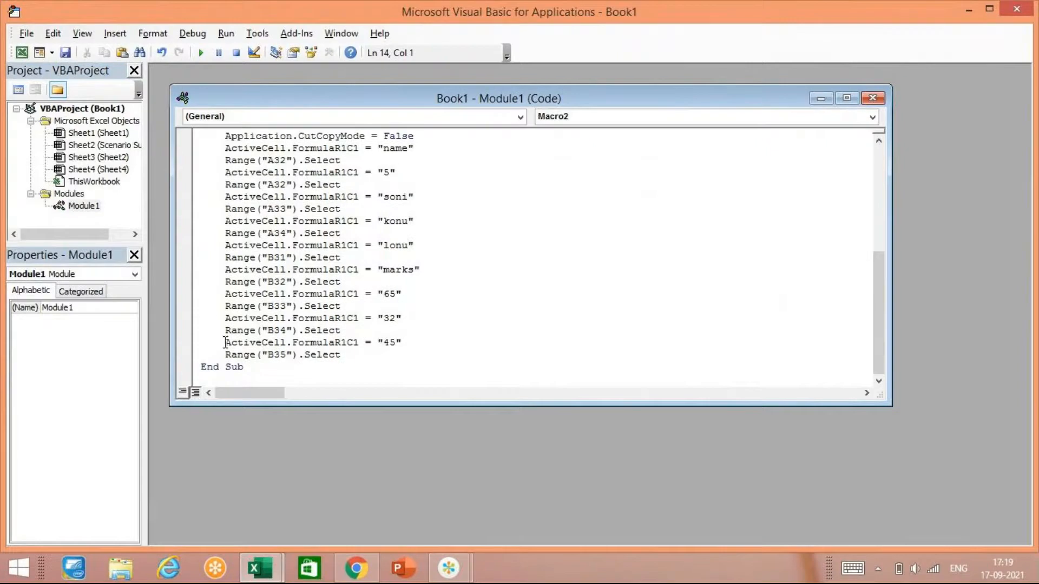
scroll(330, 325, up, 1)
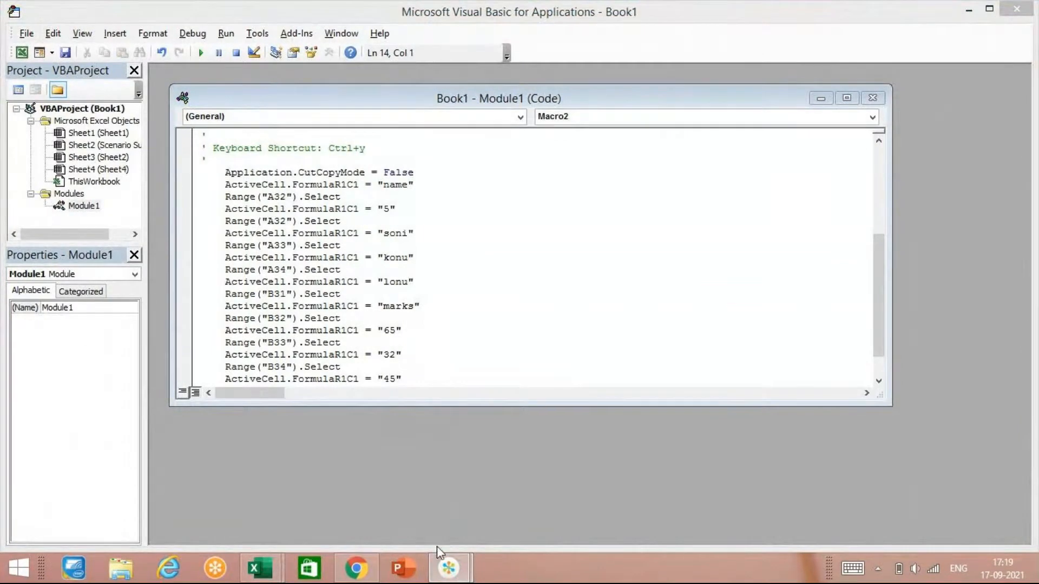
click(123, 470)
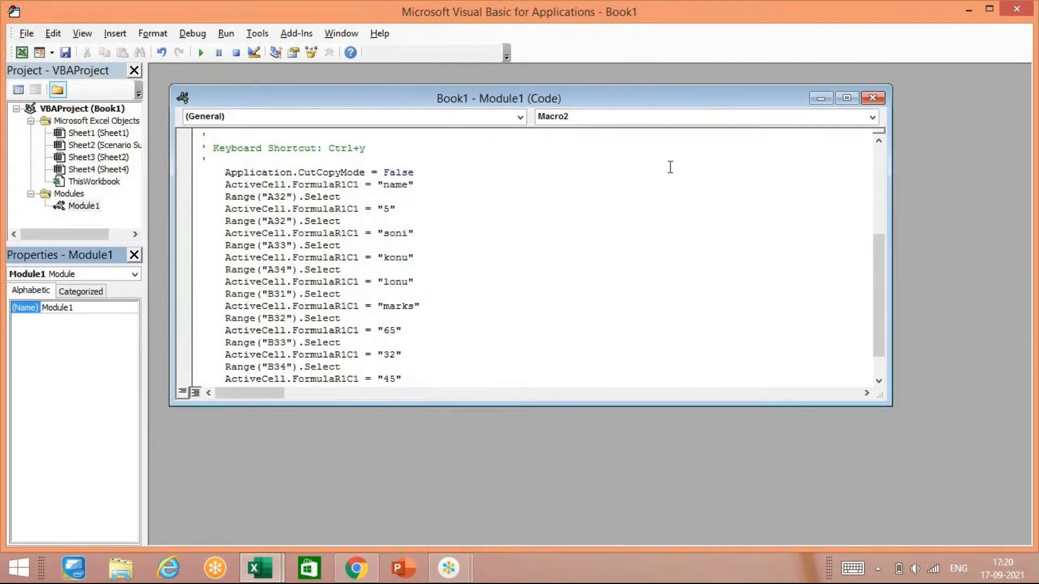
click(873, 6)
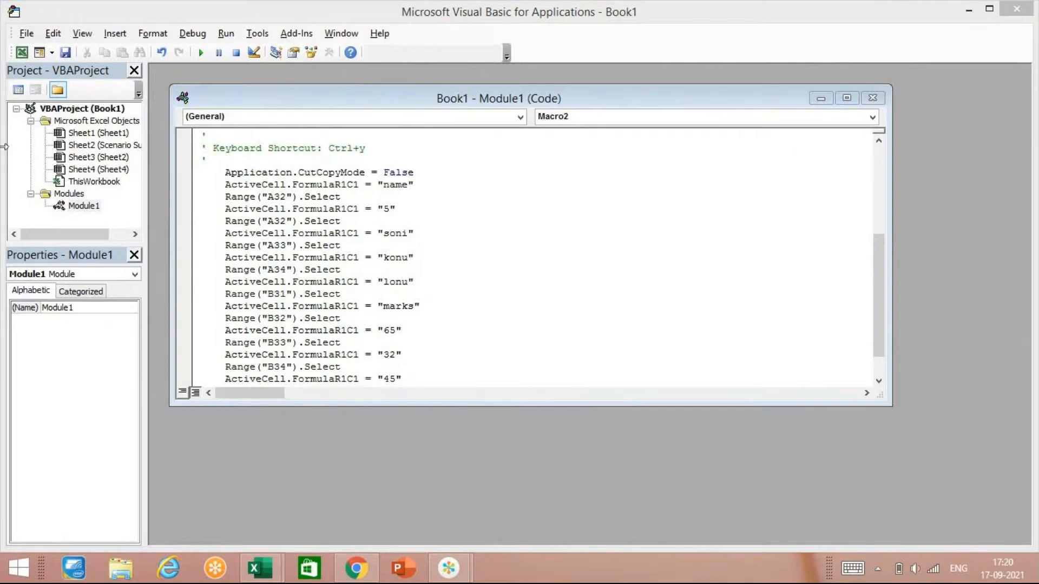
mouse_move(467, 575)
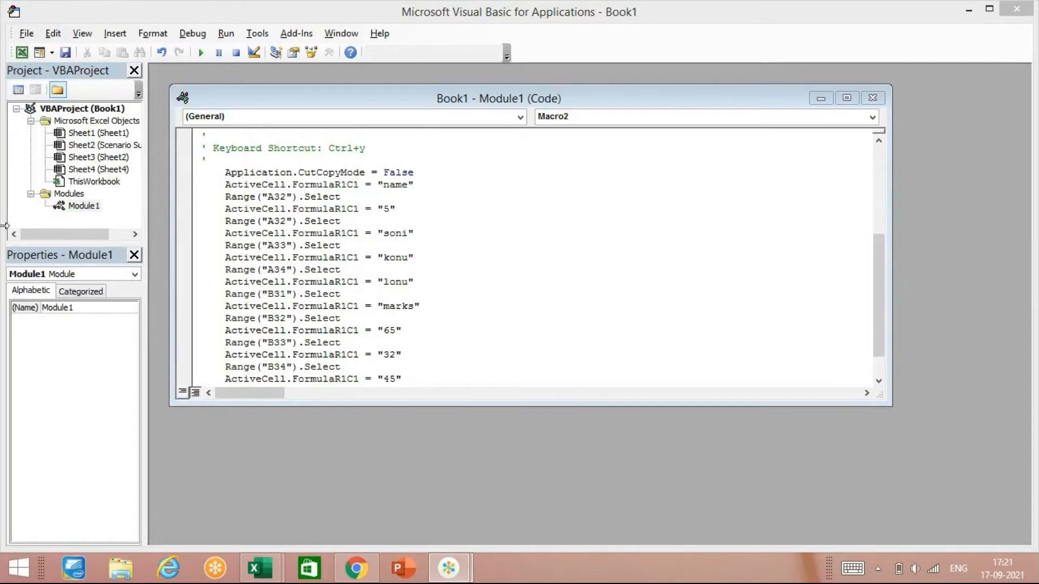
click(104, 489)
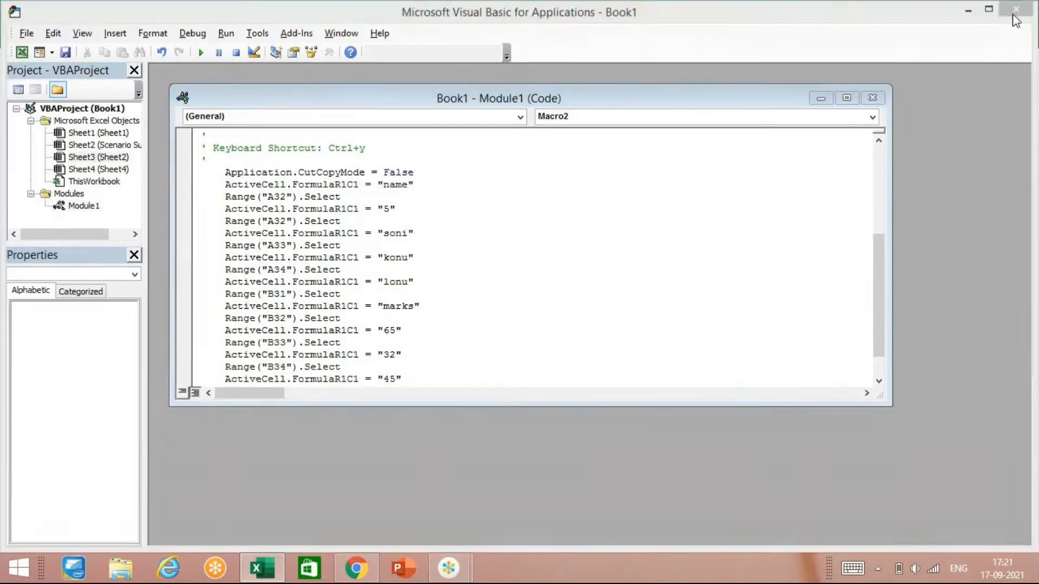
Step: Return to the workbook, open Macro1 for editing from the macro list, examine its code and close the code editor
click(1016, 9)
click(778, 96)
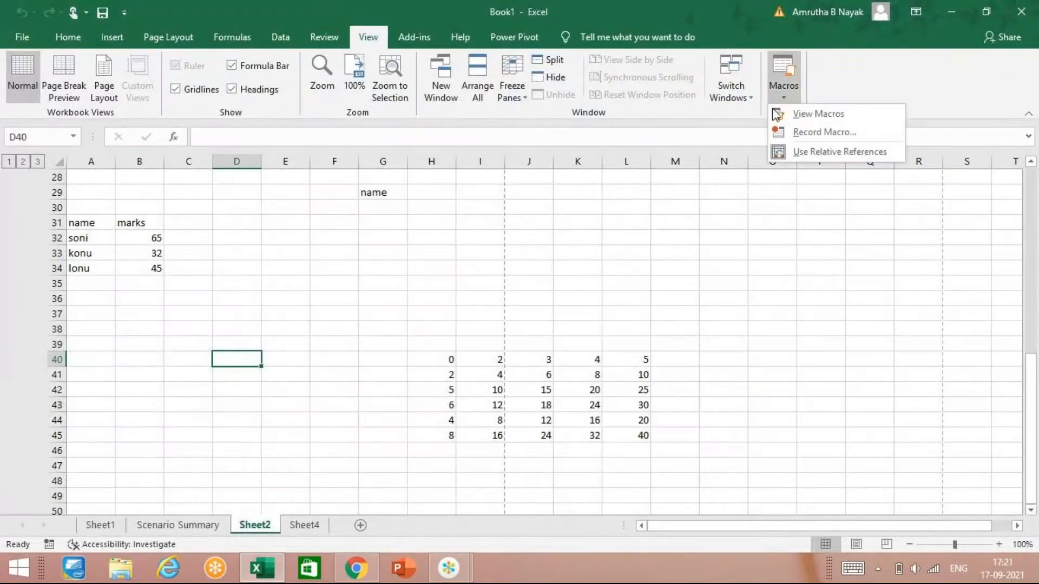
click(818, 112)
click(644, 197)
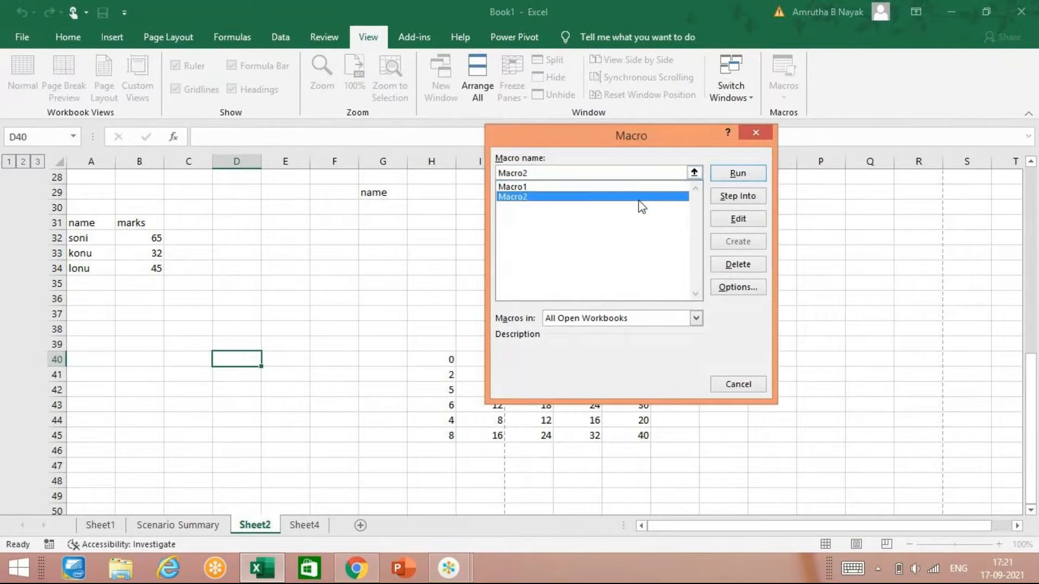
click(617, 188)
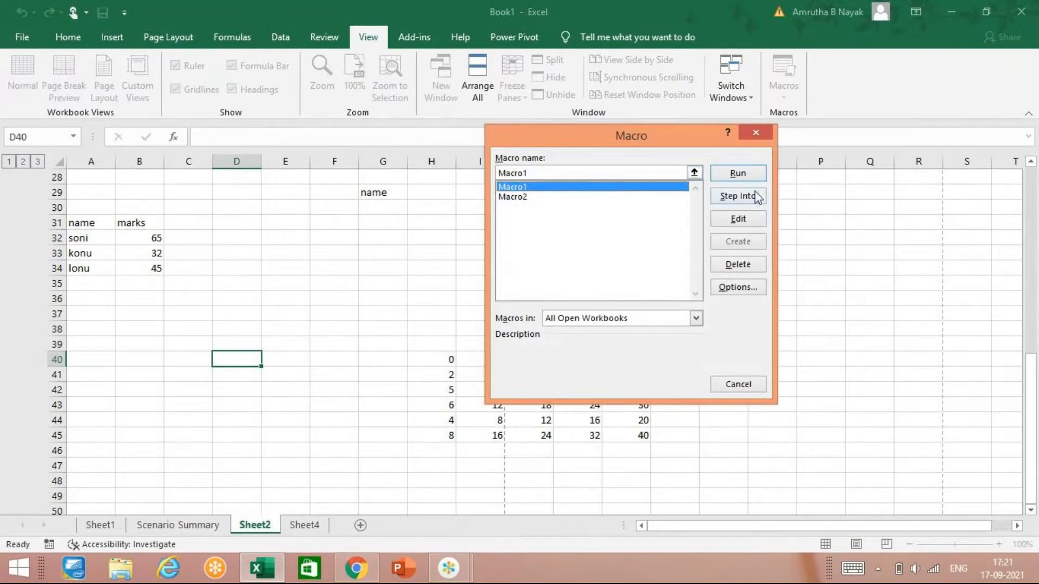
click(747, 221)
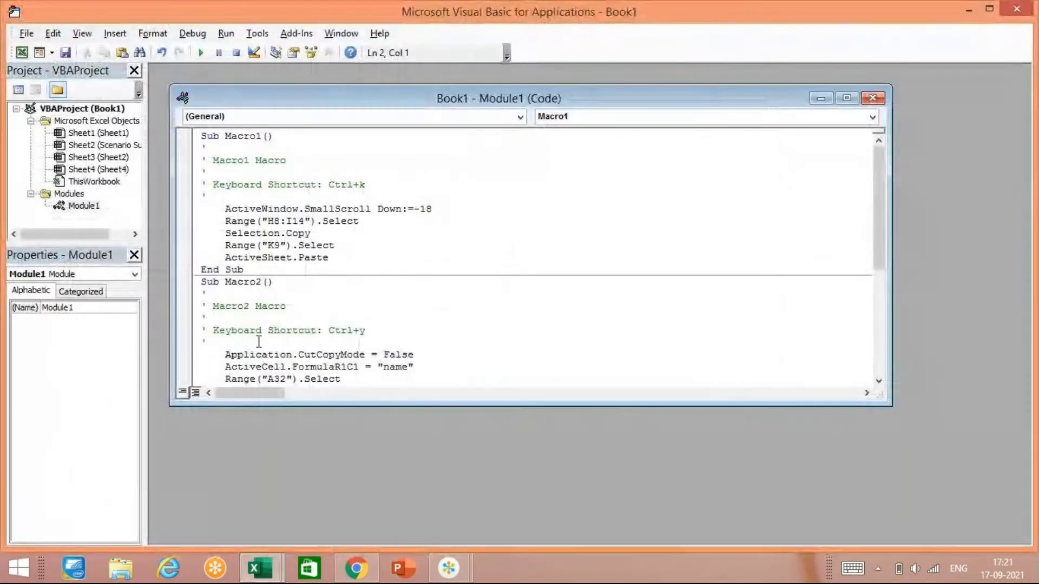
scroll(461, 274, down, 1)
scroll(461, 273, up, 1)
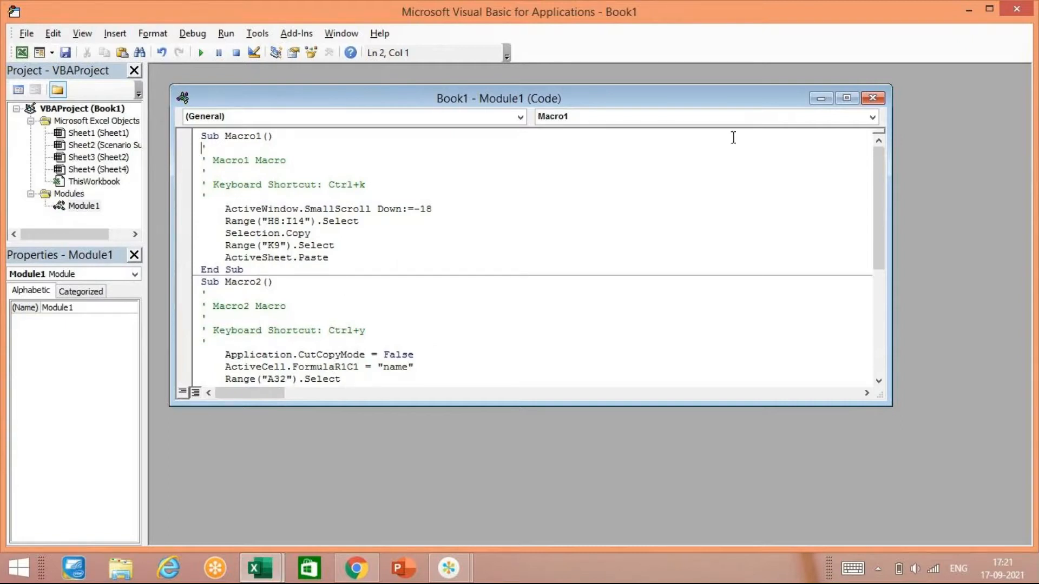
click(1013, 8)
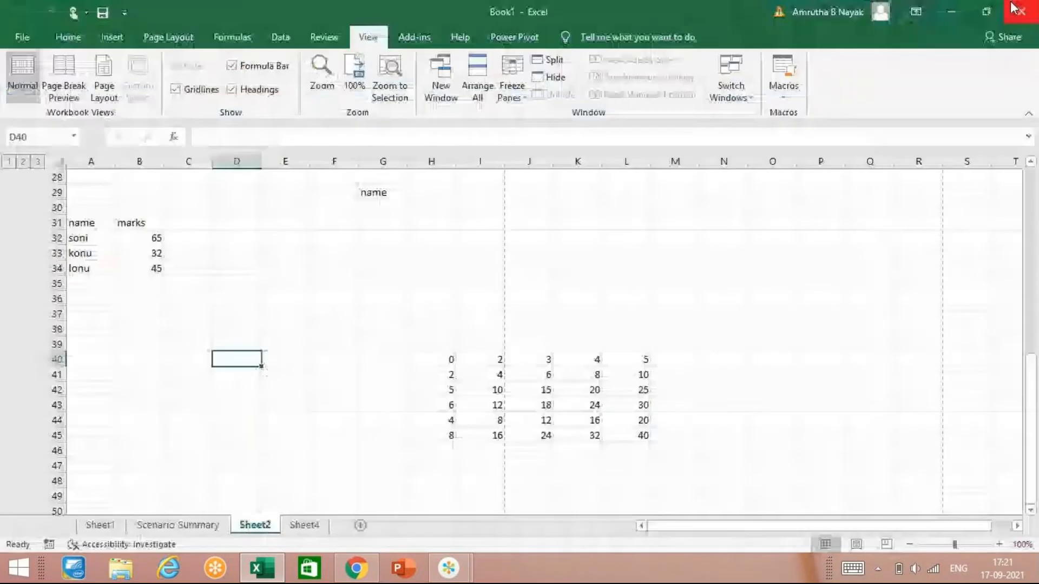
Step: Switch to the GoTo meeting window
click(454, 573)
click(509, 499)
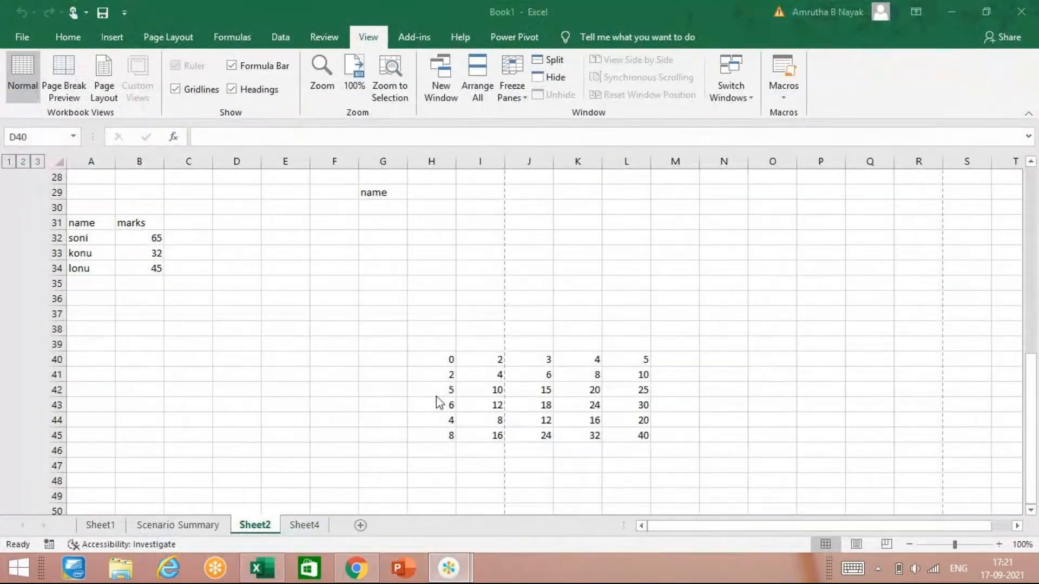